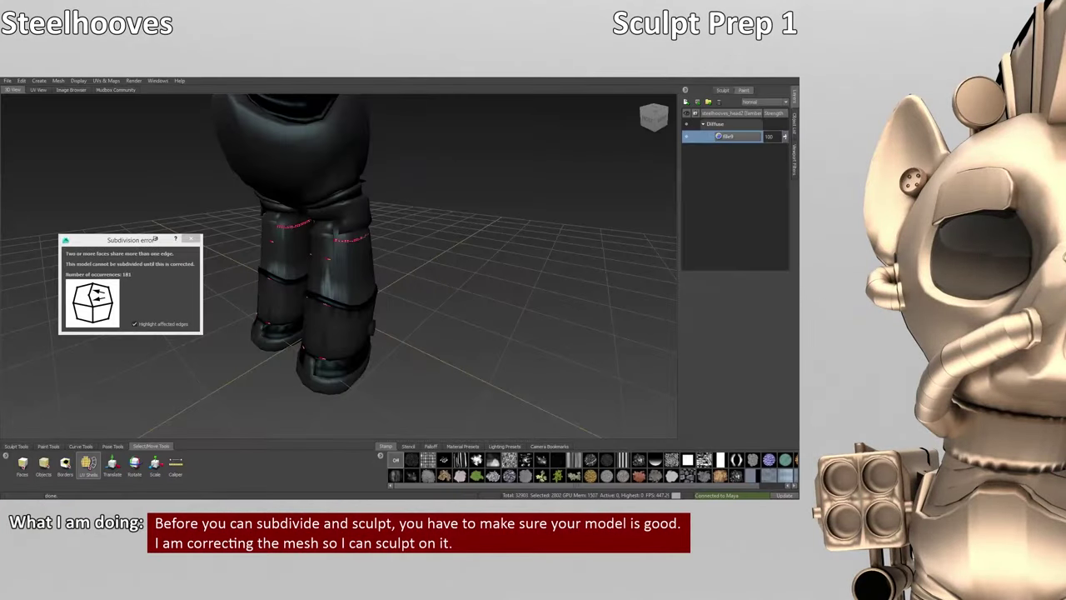
- Note Mudbox's error about 141 faces sharing multiple edges, then return to Maya
scroll(333, 267, up, 3)
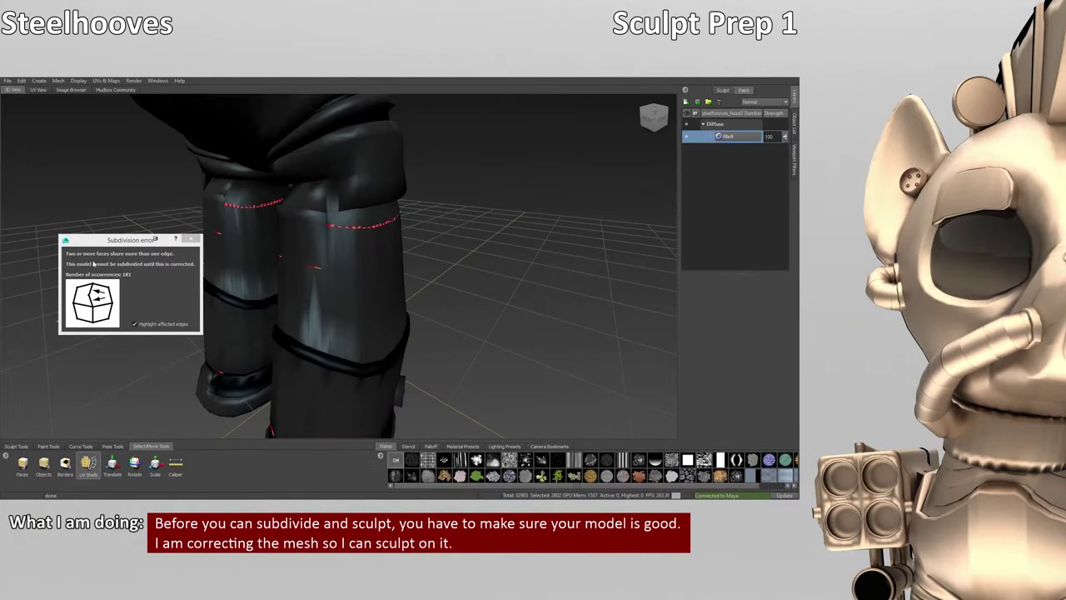
click(182, 481)
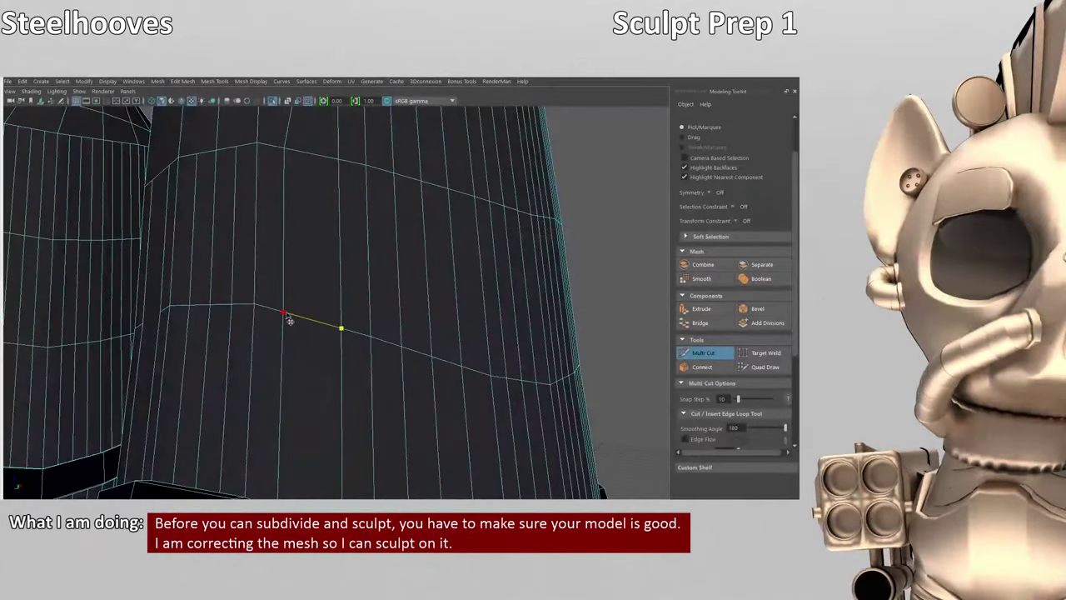
- Cut new edges across the leg's dark band, tracing the cut around the body
alt+drag(348, 348, 385, 442)
click(254, 317)
alt+drag(305, 316, 255, 423)
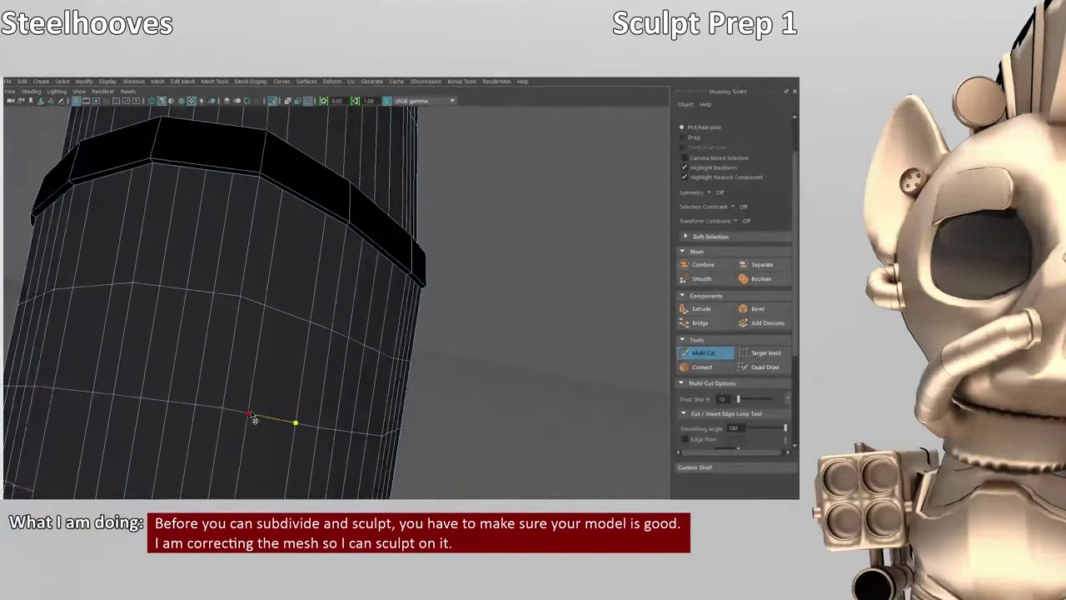
mouse_move(200, 399)
alt+mouse_down()
mouse_move(191, 436)
mouse_move(185, 405)
alt+mouse_up()
click(179, 381)
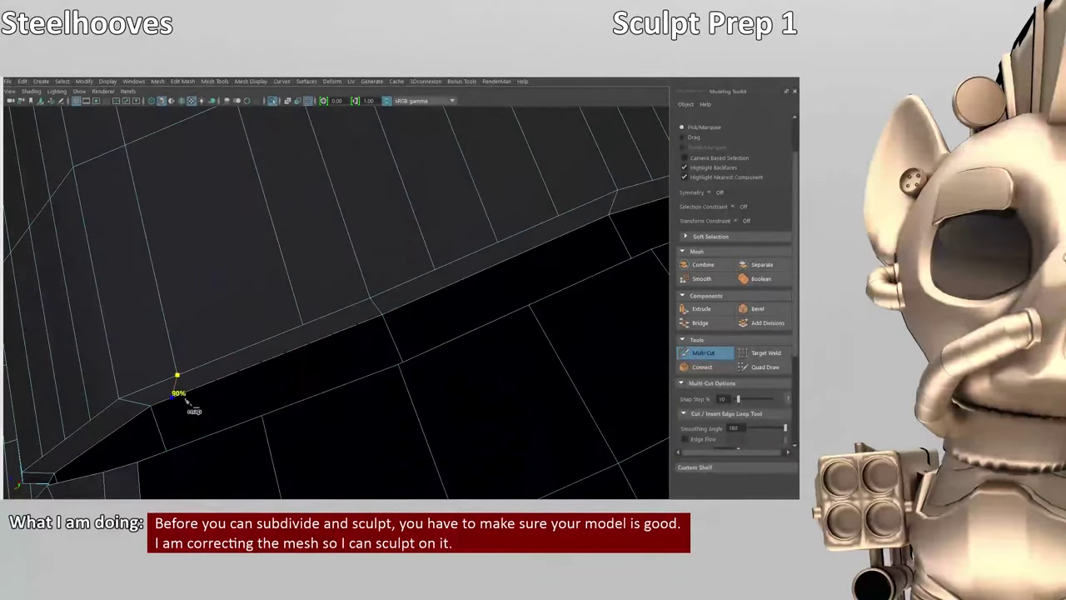
alt+drag(233, 439, 184, 339)
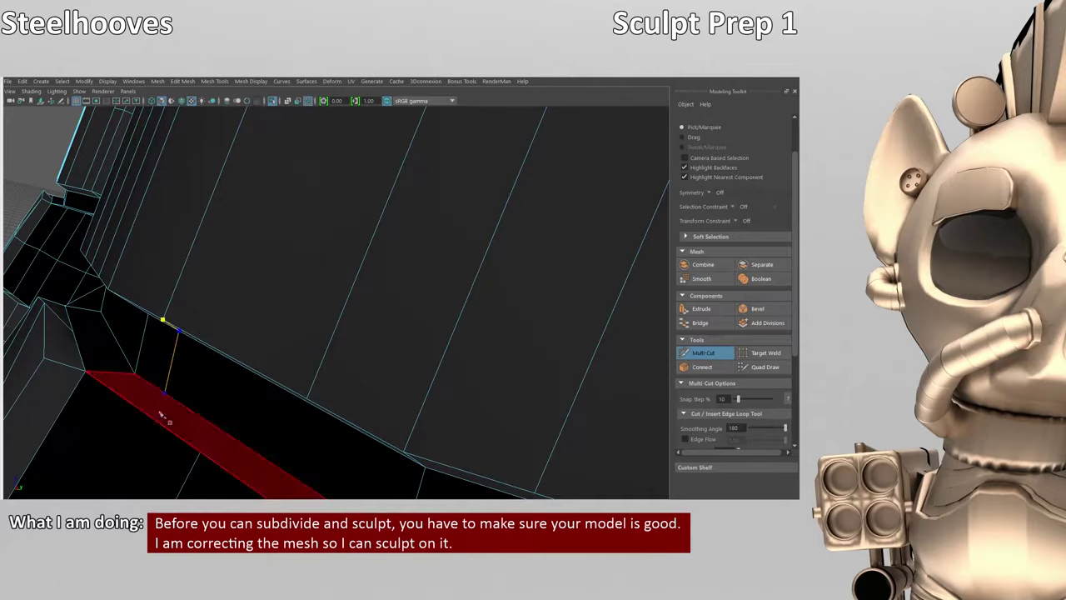
alt+drag(161, 414, 262, 300)
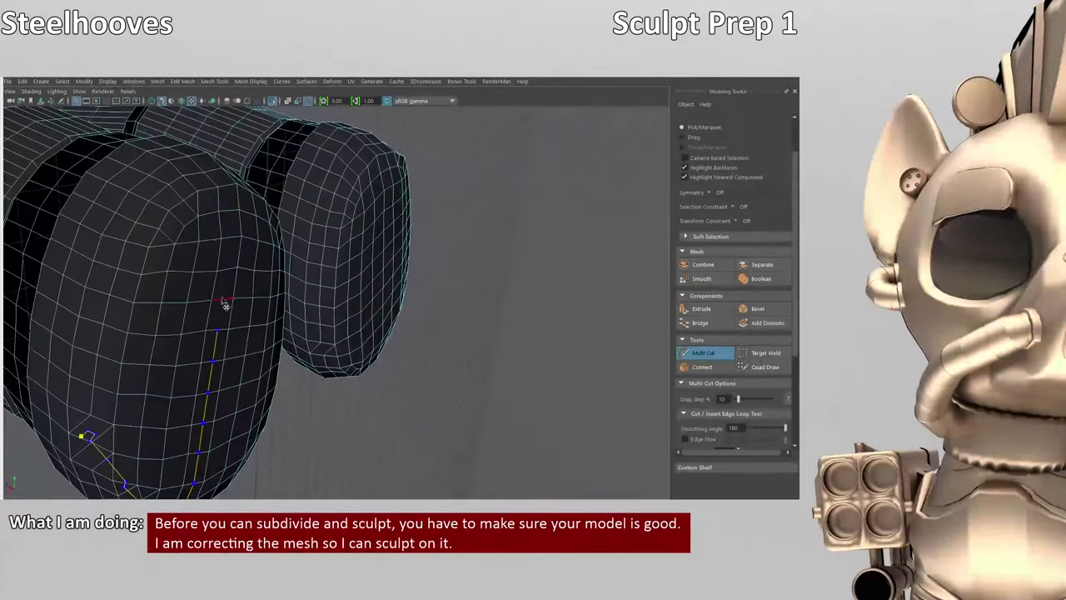
- Zoom and tumble around both legs to inspect the new band cuts
alt+drag(250, 216, 250, 254)
scroll(286, 309, up, 5)
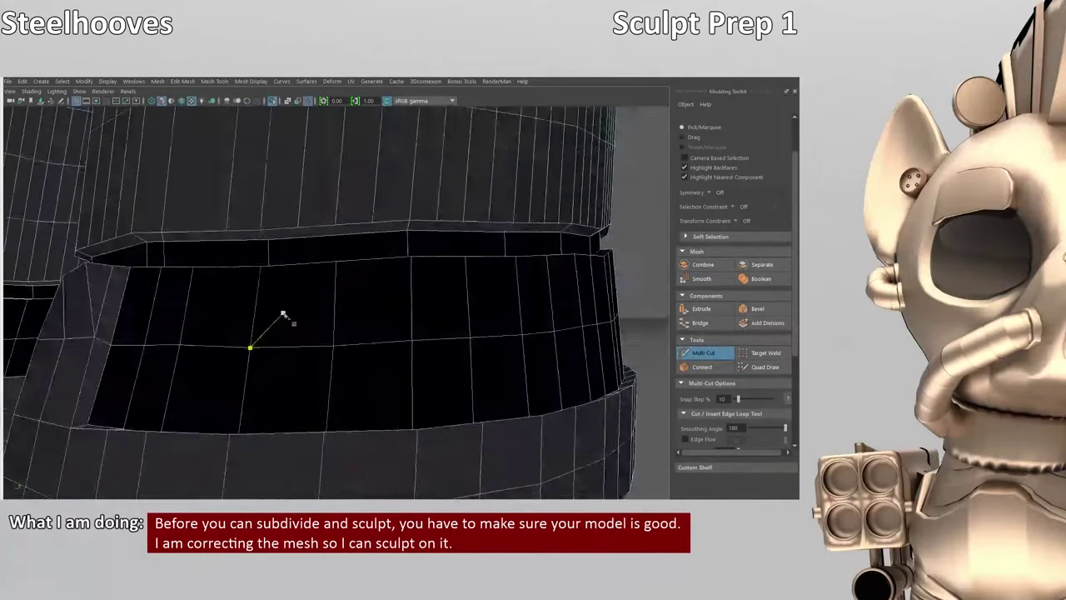
mouse_move(313, 237)
alt+mouse_down()
mouse_move(369, 285)
mouse_move(400, 293)
mouse_move(318, 243)
alt+mouse_up()
alt+drag(235, 382, 292, 367)
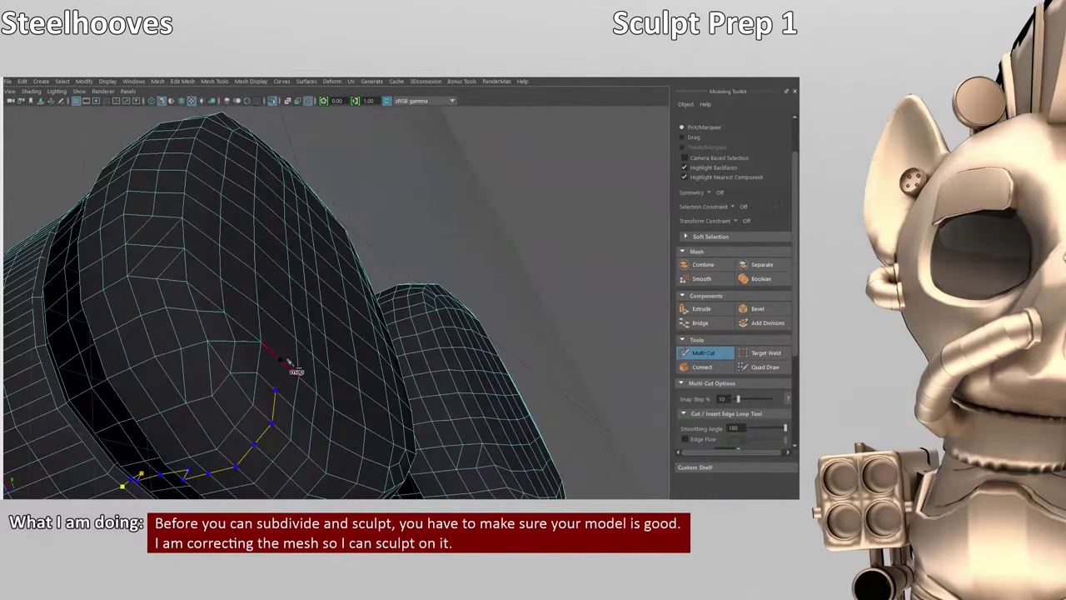
alt+drag(274, 198, 511, 331)
scroll(369, 290, up, 5)
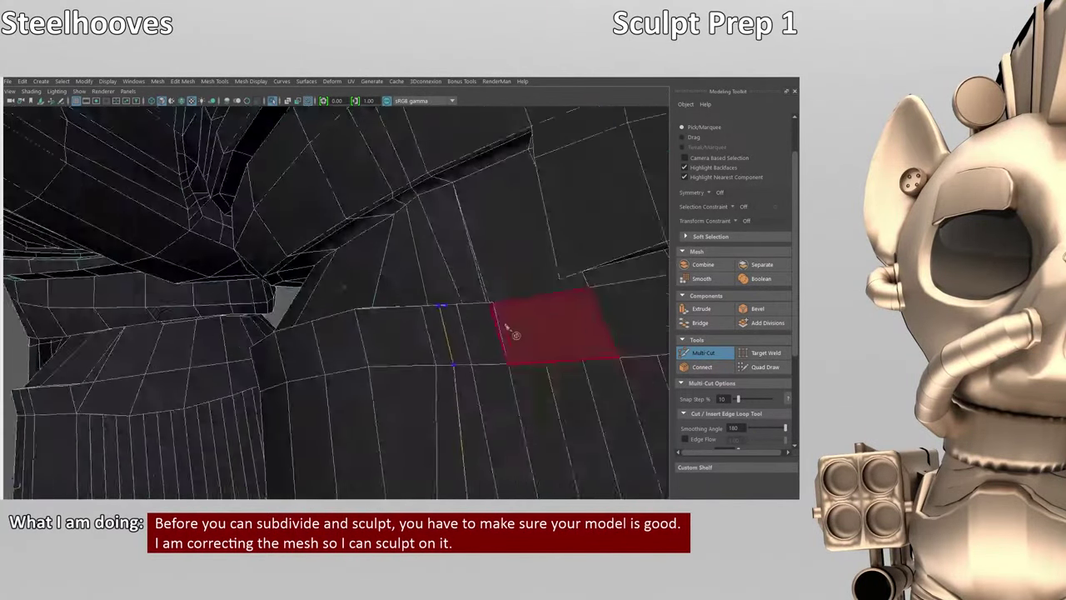
alt+drag(396, 201, 329, 417)
scroll(417, 361, up, 5)
scroll(524, 158, down, 6)
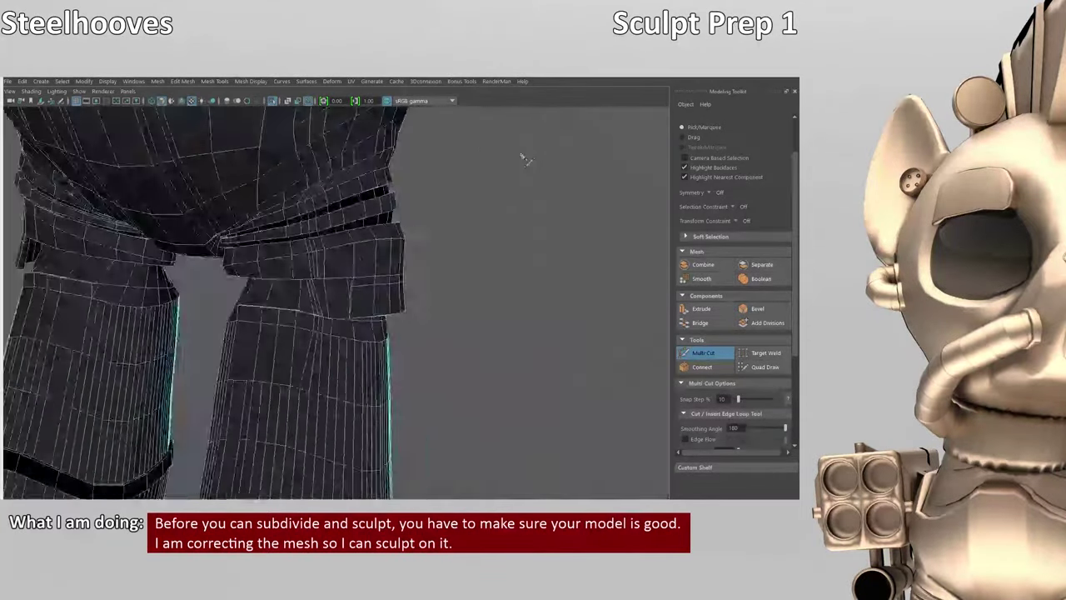
- Place a cut point on the body panel edge near the hip band
alt+drag(524, 157, 369, 312)
alt+drag(258, 340, 352, 393)
click(383, 394)
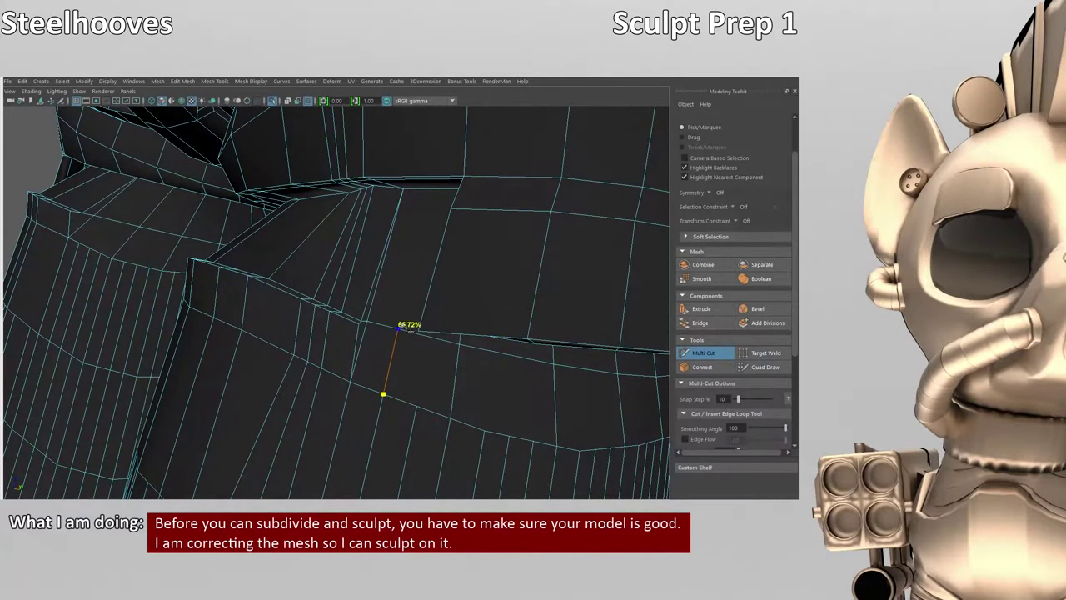
alt+drag(420, 412, 354, 319)
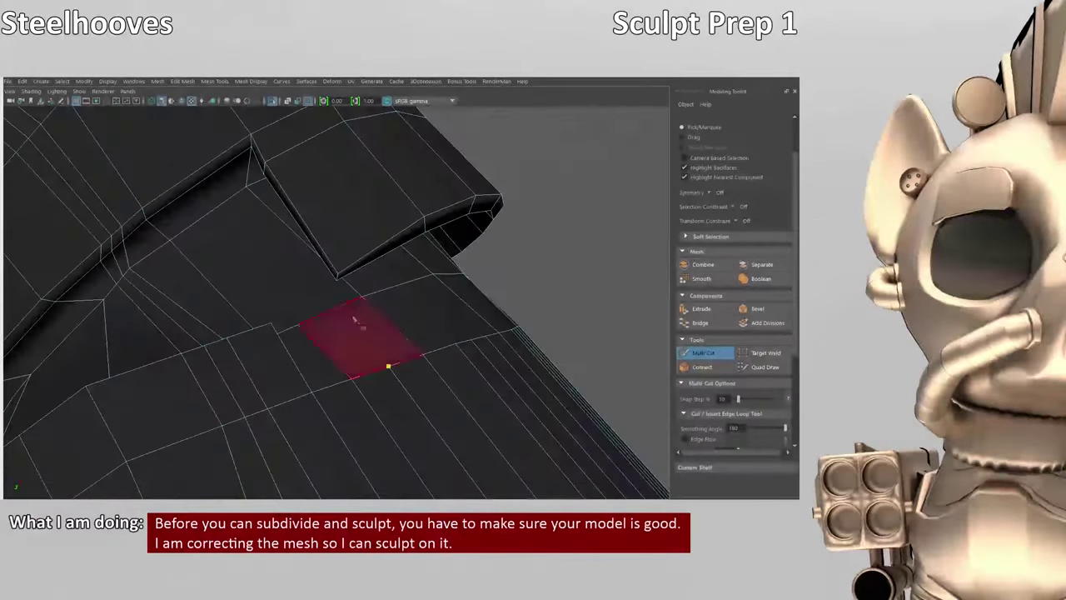
alt+drag(463, 357, 140, 391)
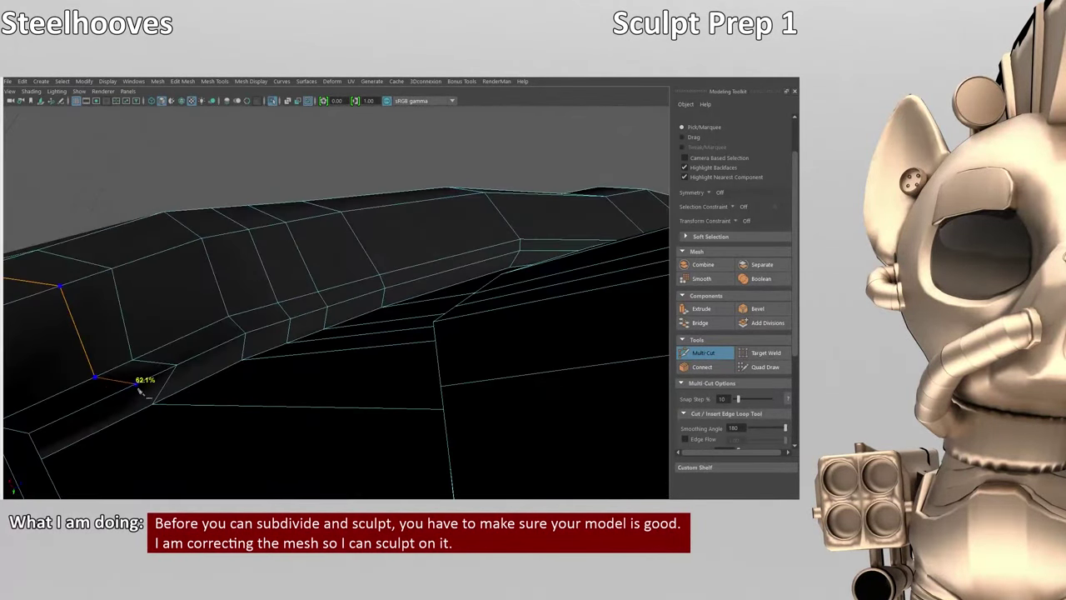
- Extend the cut from the waist panel's lower edge toward the upper block
alt+drag(103, 427, 369, 202)
alt+drag(385, 276, 342, 416)
click(330, 410)
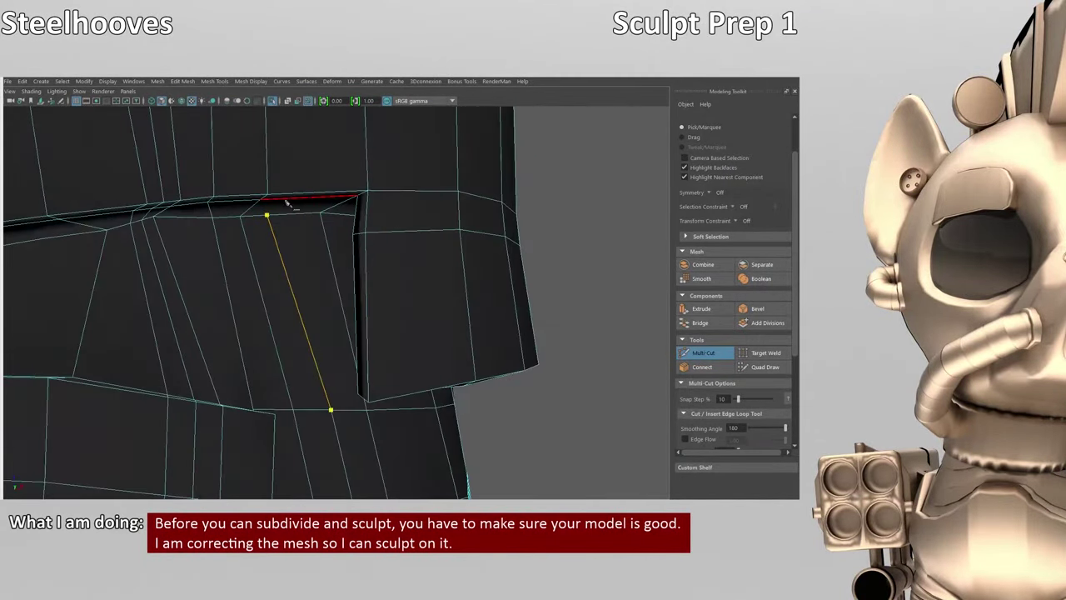
alt+drag(319, 199, 397, 333)
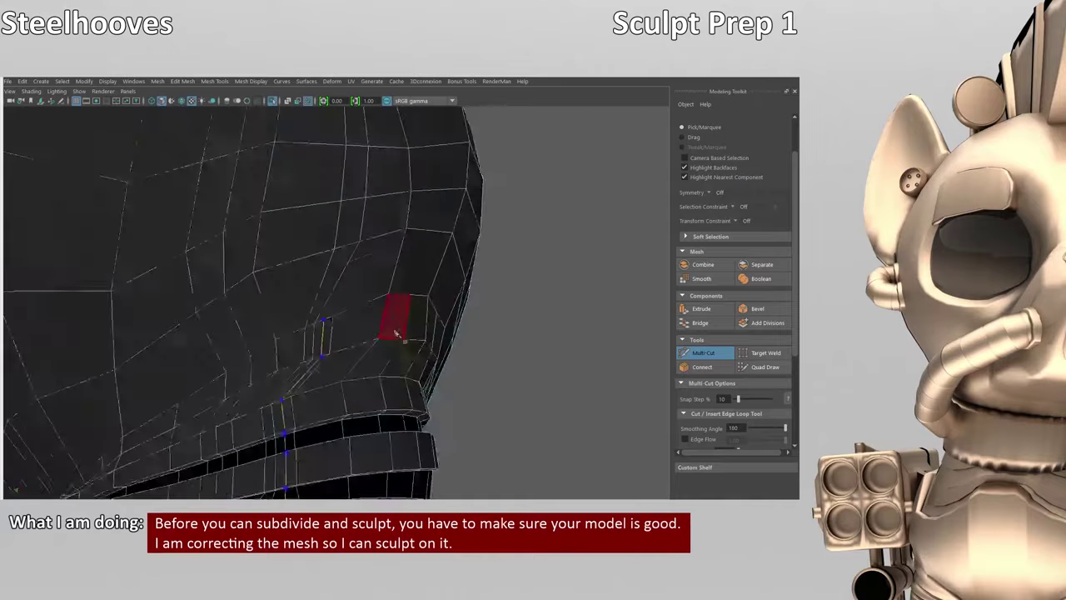
alt+drag(324, 365, 348, 281)
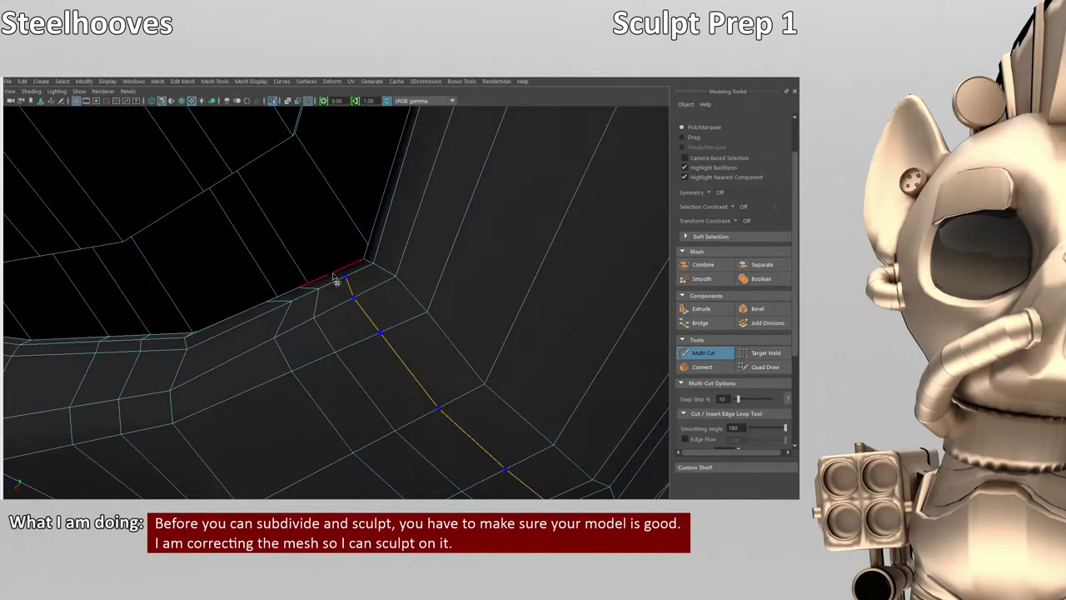
alt+drag(285, 156, 380, 414)
mouse_move(398, 191)
alt+mouse_down()
mouse_move(395, 281)
mouse_move(337, 245)
alt+mouse_up()
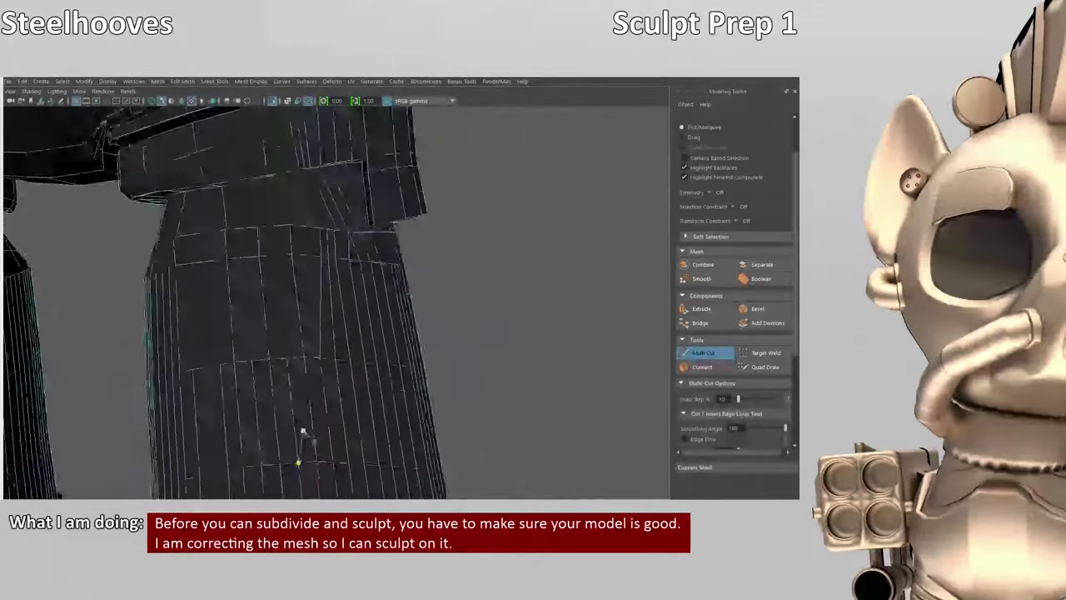
alt+drag(302, 433, 308, 321)
- Commit the finished waist cut and resume Multi-Cut
alt+drag(279, 191, 316, 425)
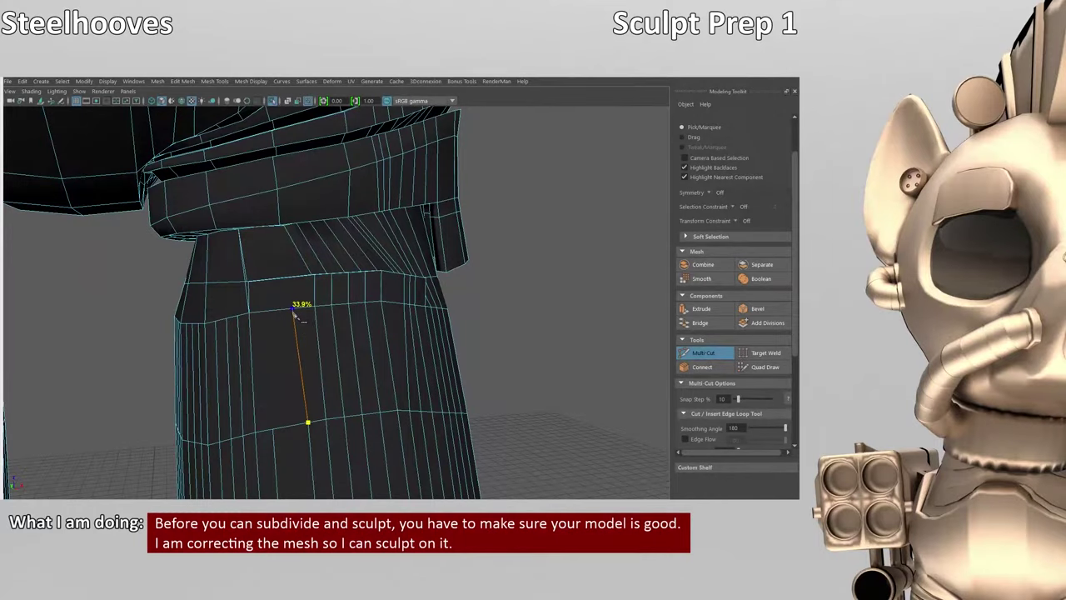
alt+drag(291, 287, 333, 252)
key(w)
key(ctrl+shift+x)
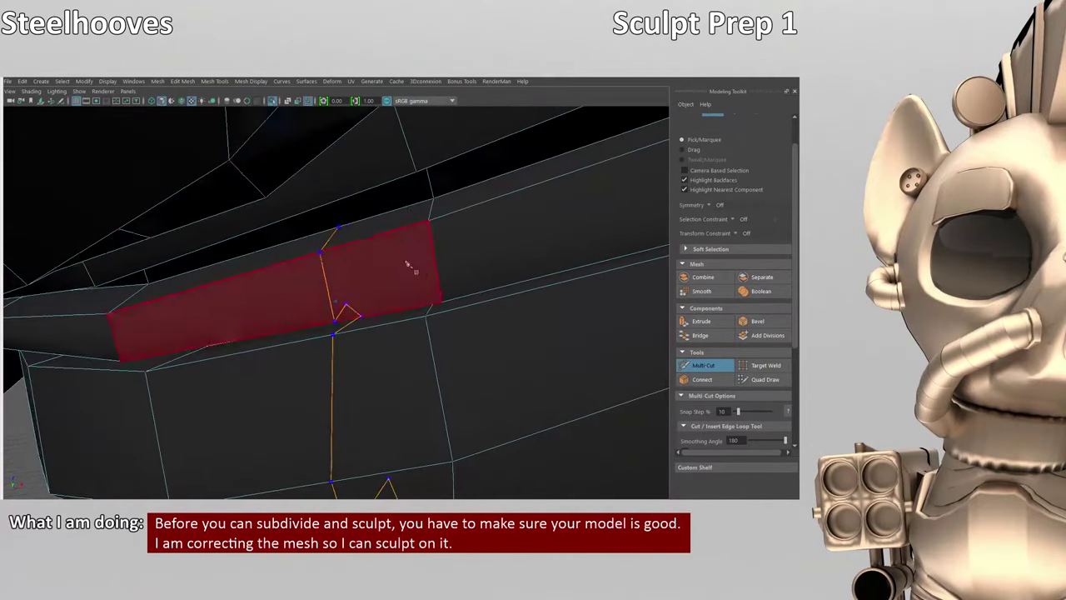
- Start a new cut at the waist and run it down the leg to its band
alt+drag(408, 262, 347, 264)
alt+drag(296, 218, 334, 356)
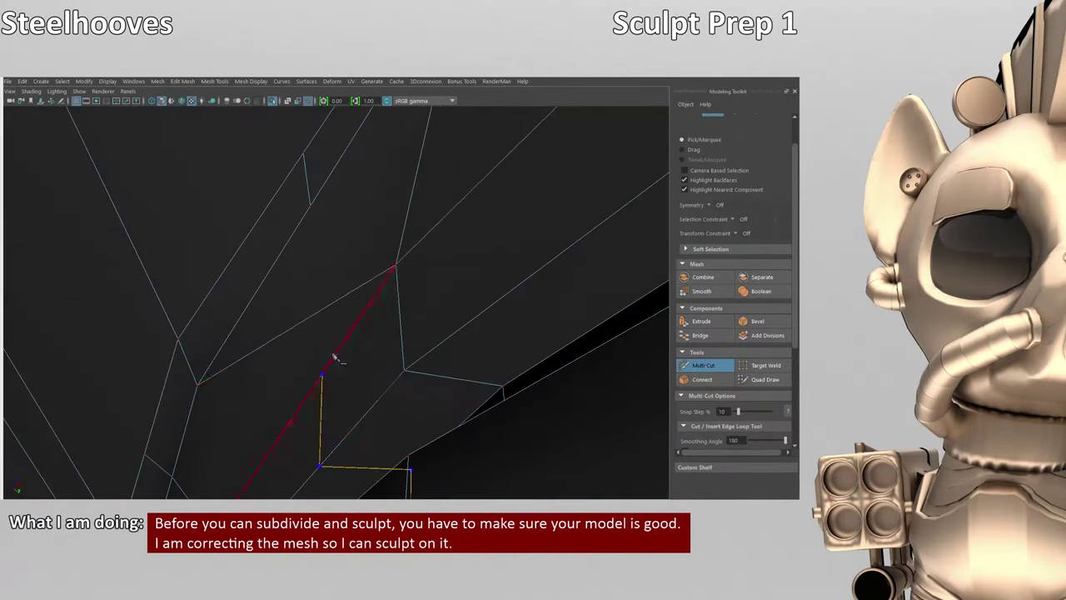
alt+drag(312, 211, 363, 260)
click(373, 277)
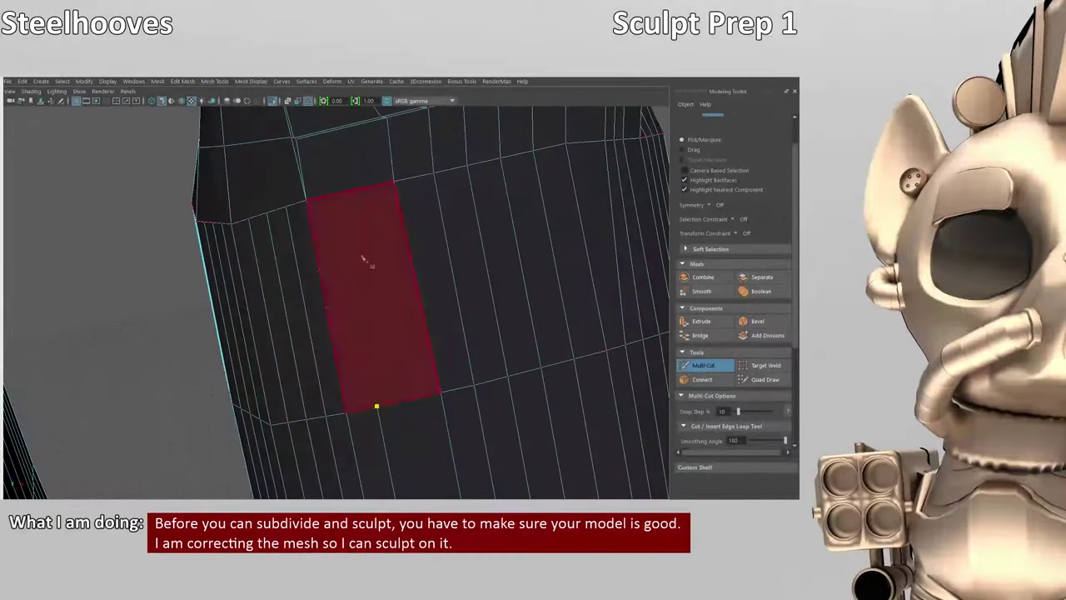
alt+drag(338, 195, 406, 327)
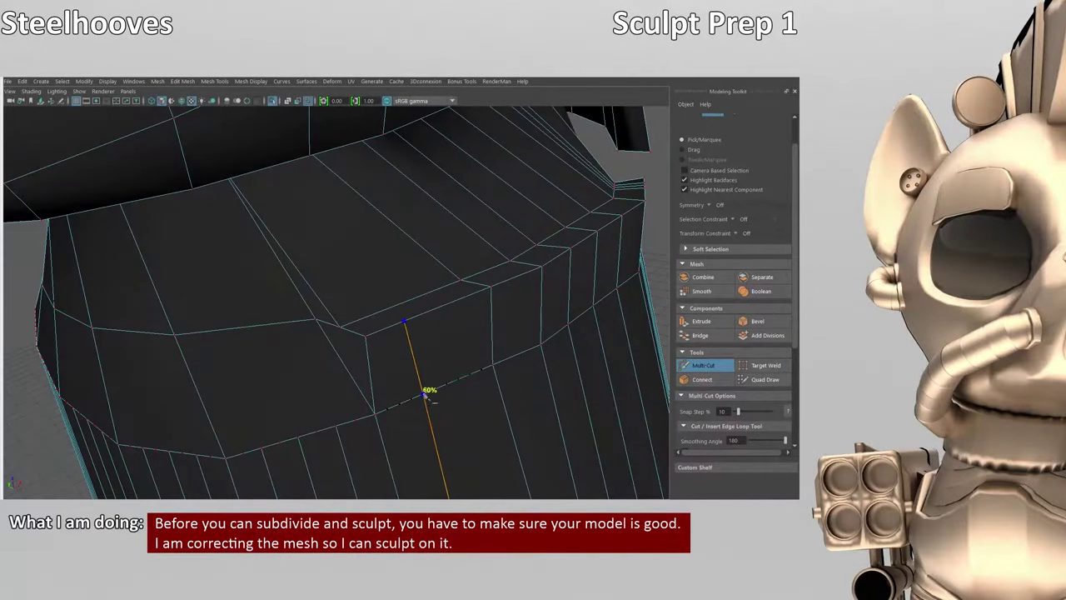
alt+drag(258, 180, 416, 229)
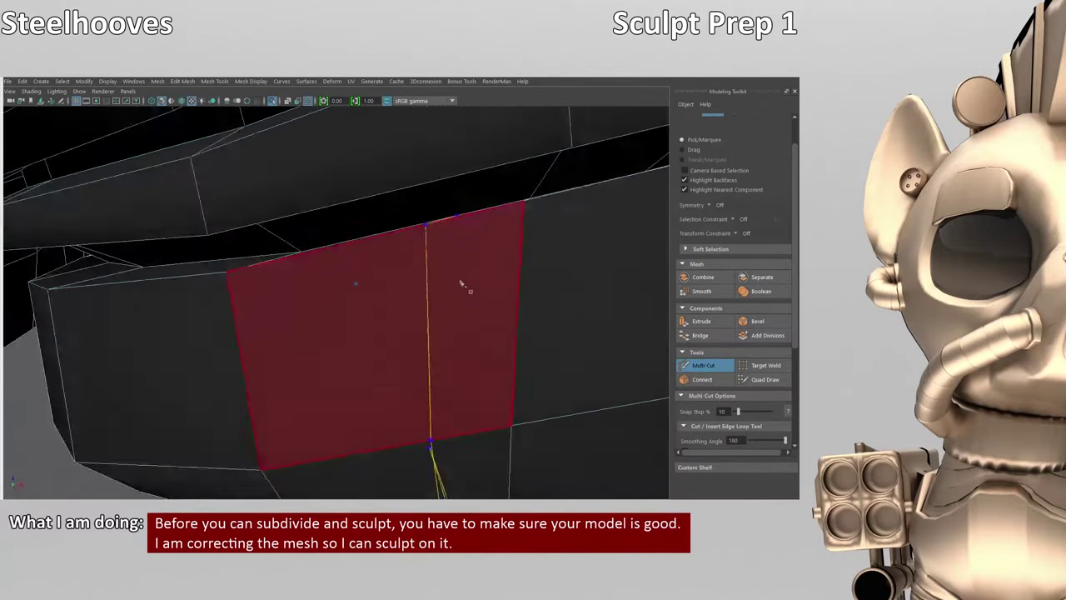
alt+drag(461, 284, 470, 225)
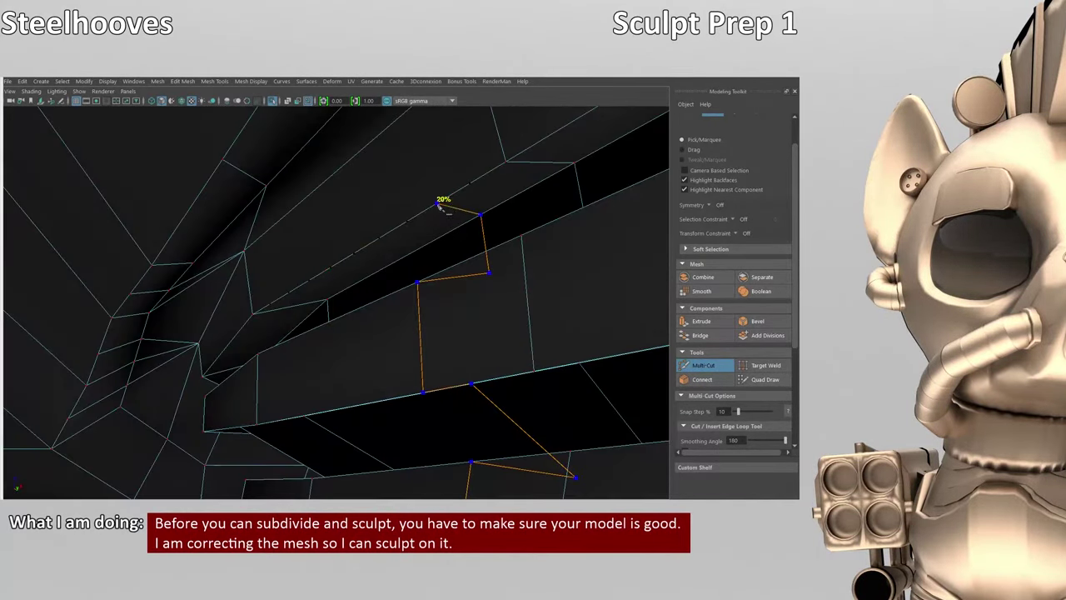
alt+drag(366, 153, 409, 313)
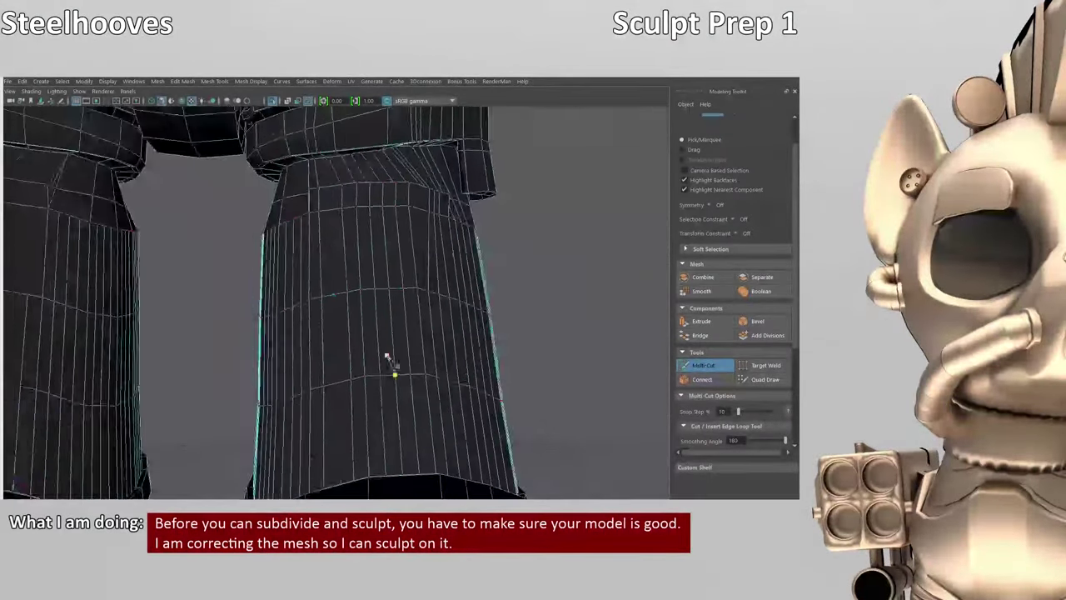
alt+drag(429, 425, 416, 414)
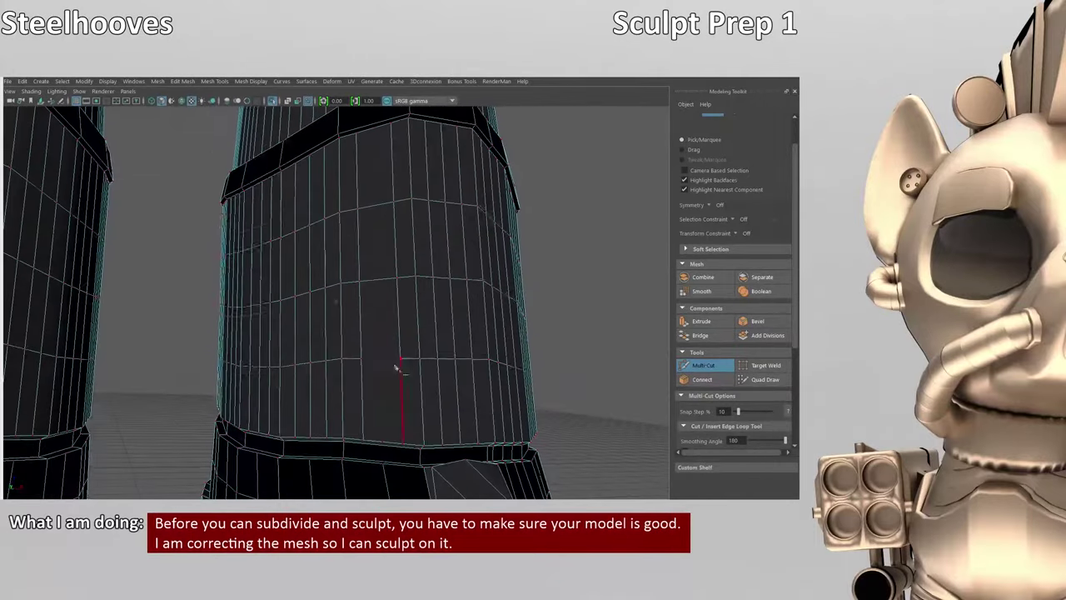
alt+drag(400, 473, 382, 156)
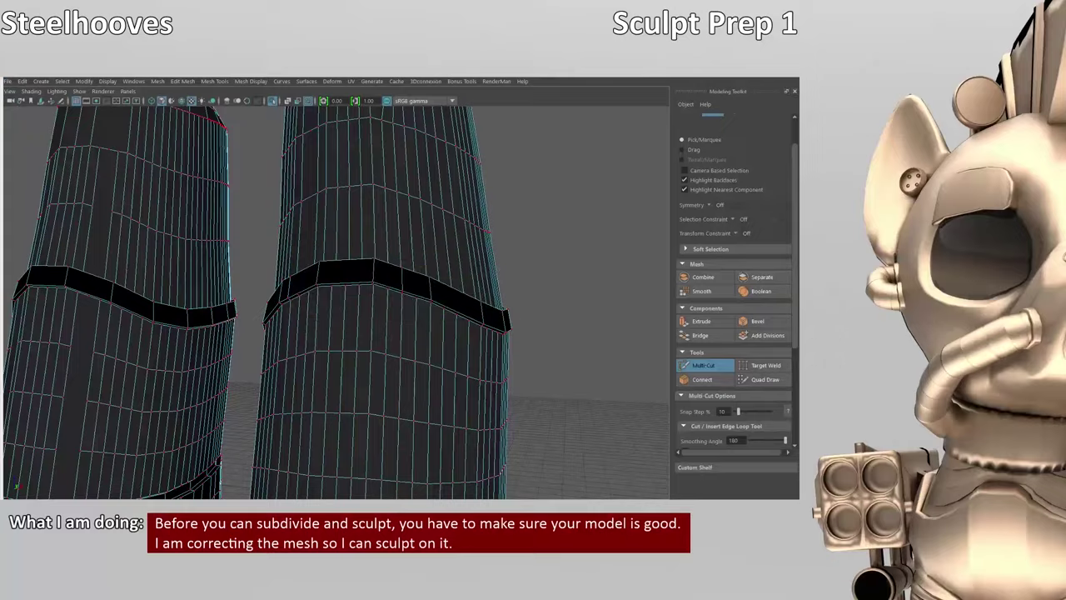
- Cut a vertical edge up from the leg band's upper edge, then commit the cuts
alt+drag(353, 417, 329, 348)
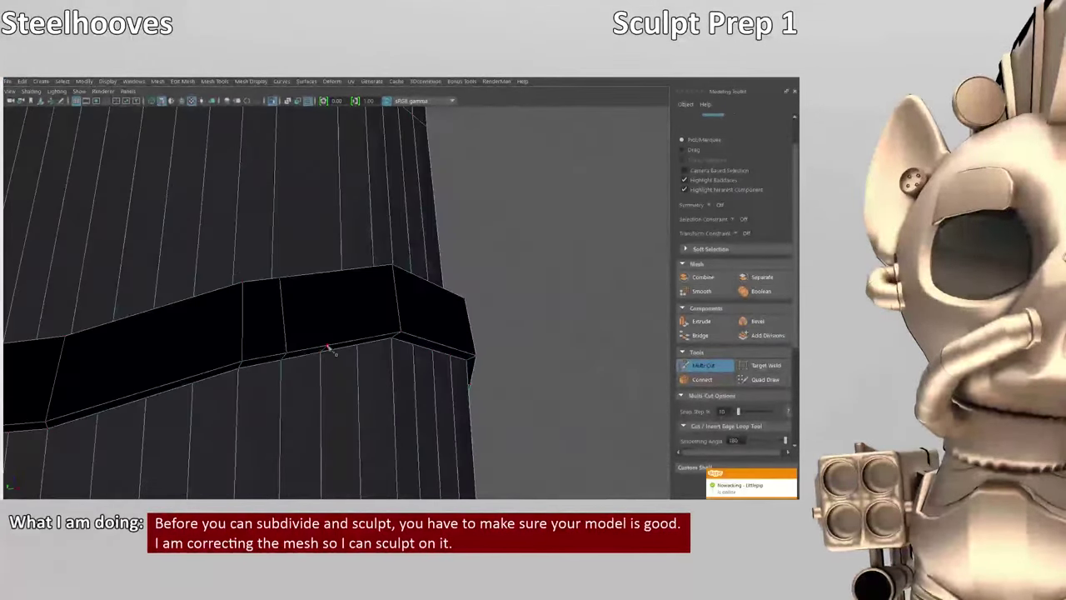
alt+drag(303, 276, 405, 291)
click(314, 284)
mouse_move(433, 245)
alt+mouse_down()
mouse_move(459, 312)
mouse_move(357, 305)
mouse_move(455, 264)
mouse_move(379, 260)
mouse_move(440, 226)
alt+mouse_up()
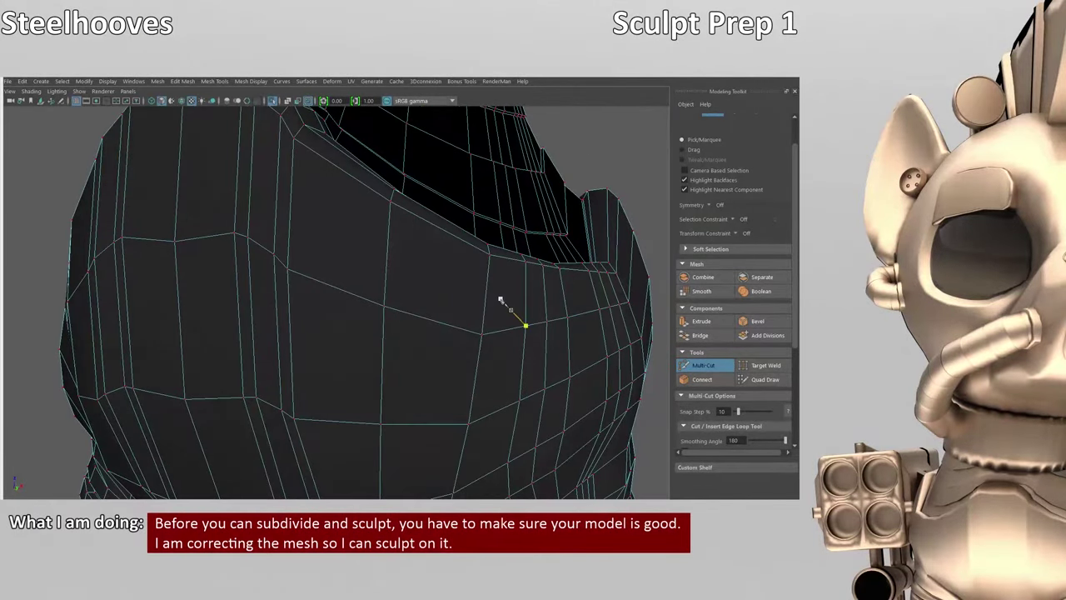
alt+drag(489, 334, 423, 210)
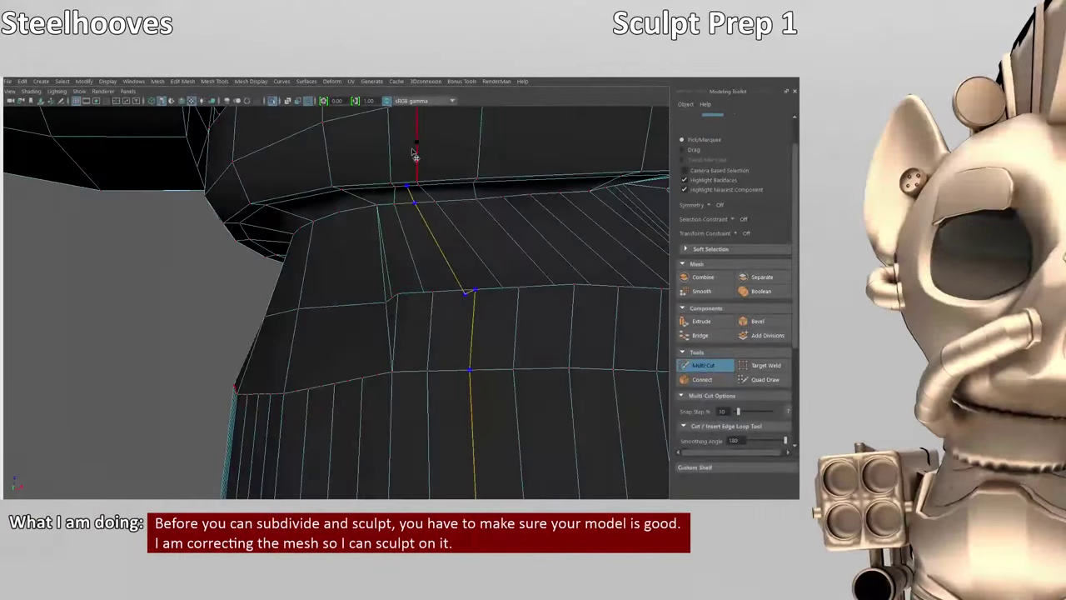
alt+drag(414, 153, 586, 352)
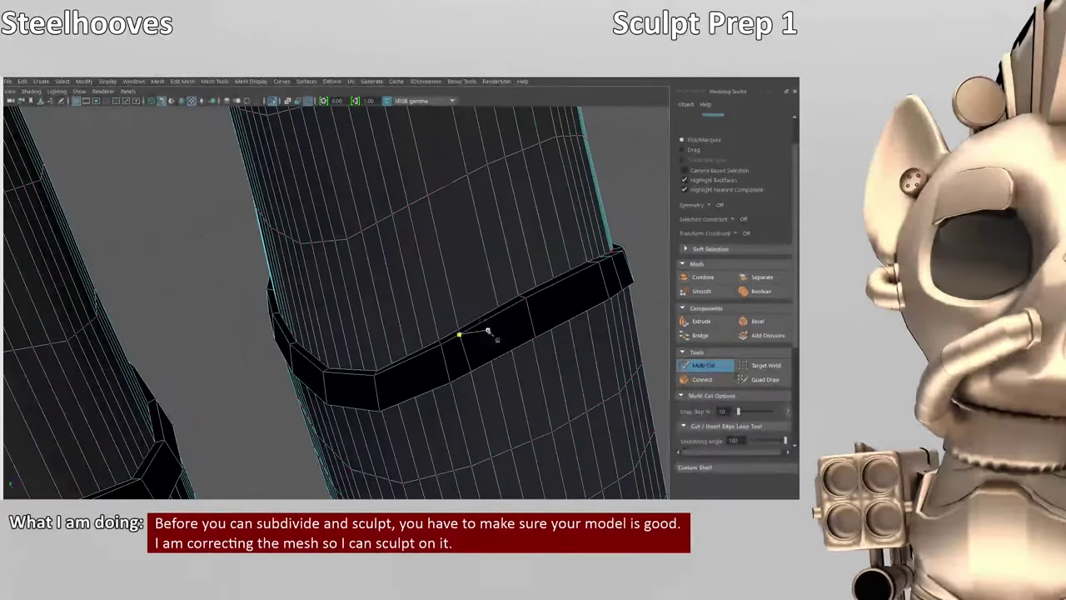
alt+drag(523, 344, 403, 300)
key(w)
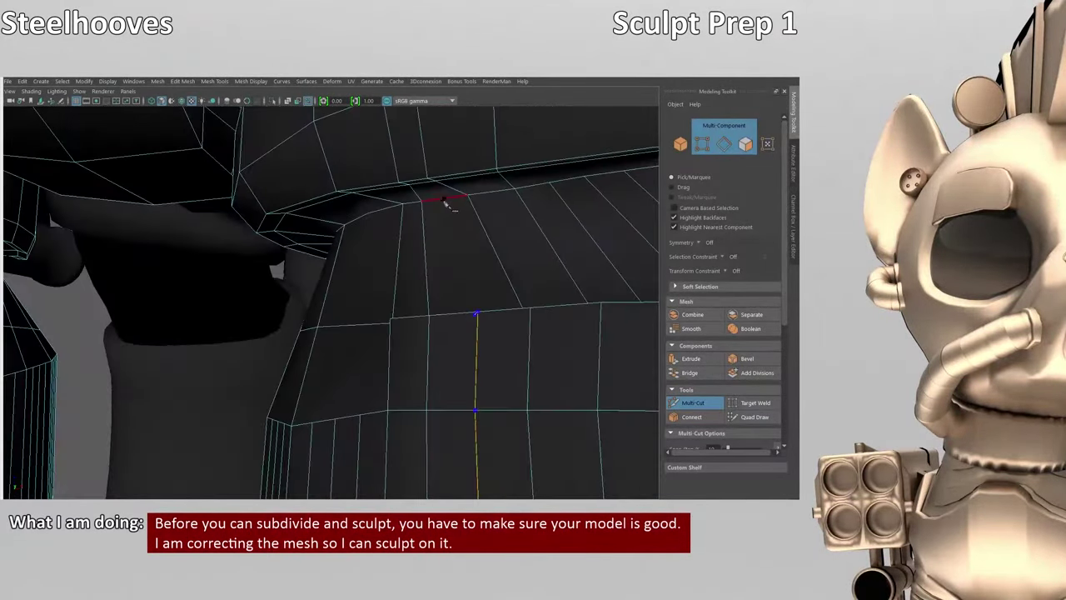
- Tumble around the dark strap to line up vertical cuts across its long red faces
alt+drag(446, 143, 446, 218)
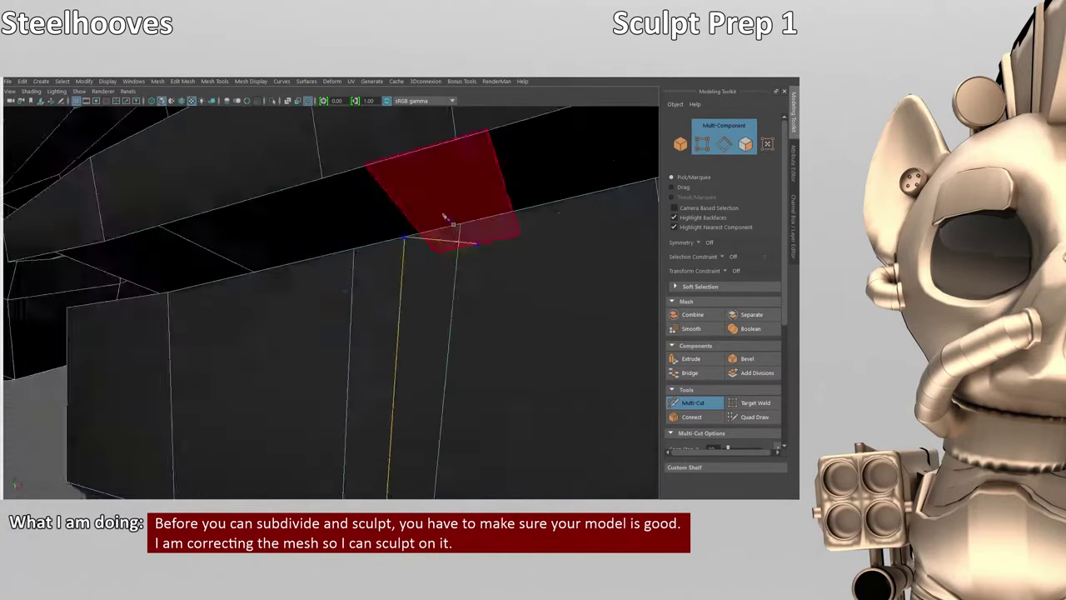
alt+drag(374, 125, 530, 191)
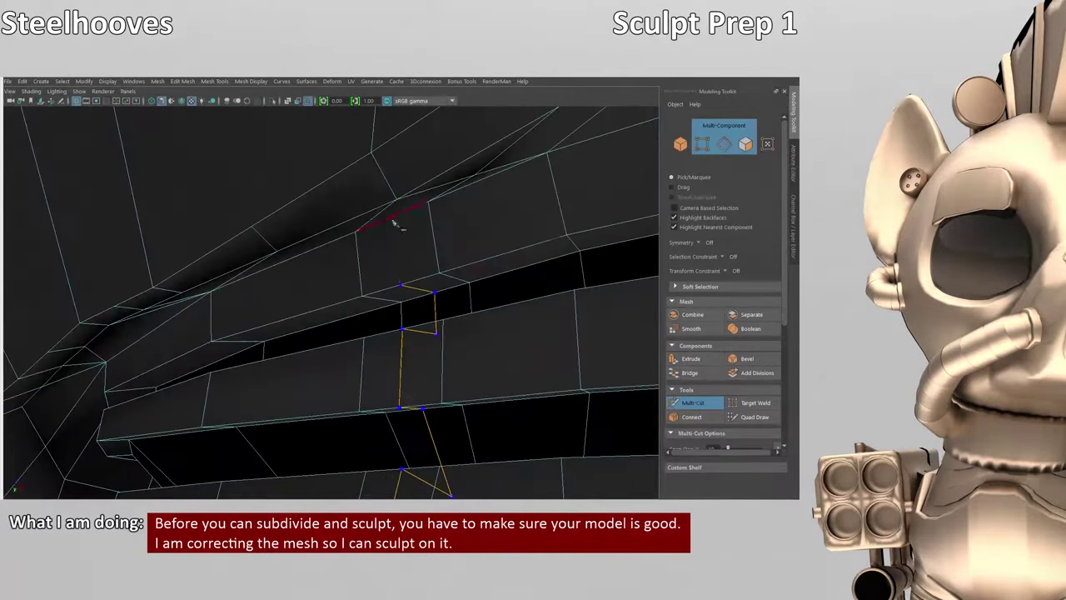
alt+drag(394, 223, 372, 164)
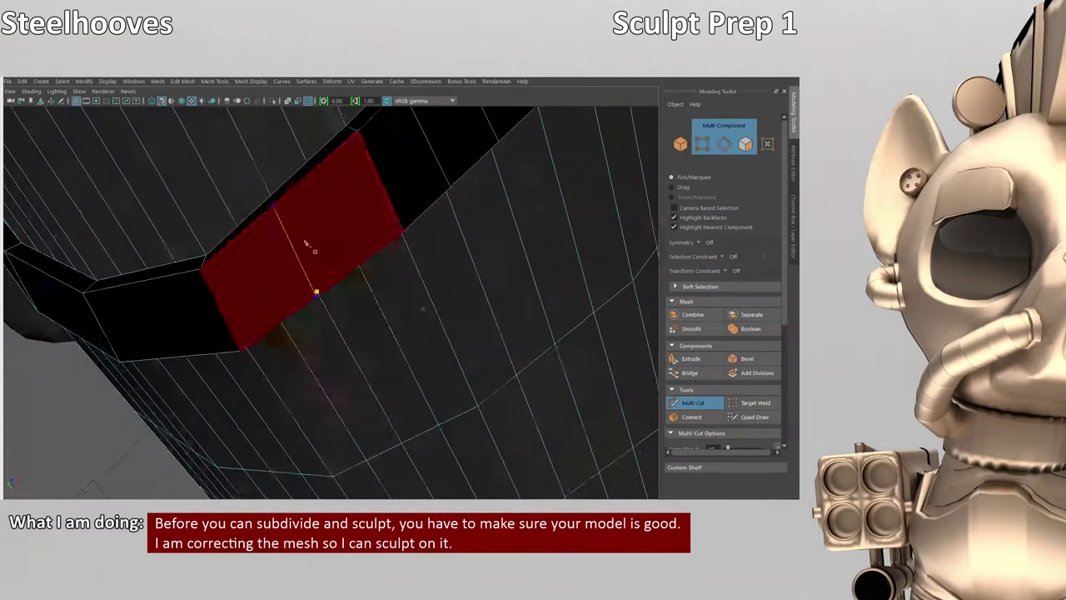
alt+drag(295, 202, 410, 315)
alt+drag(260, 215, 324, 176)
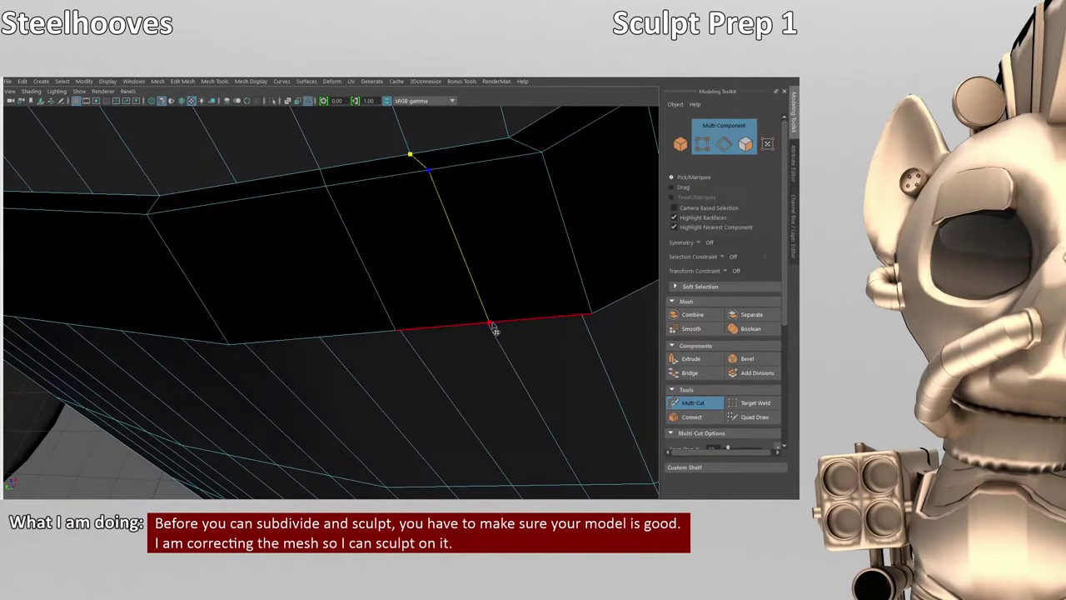
alt+drag(496, 330, 581, 332)
alt+drag(377, 291, 308, 223)
alt+drag(375, 246, 344, 341)
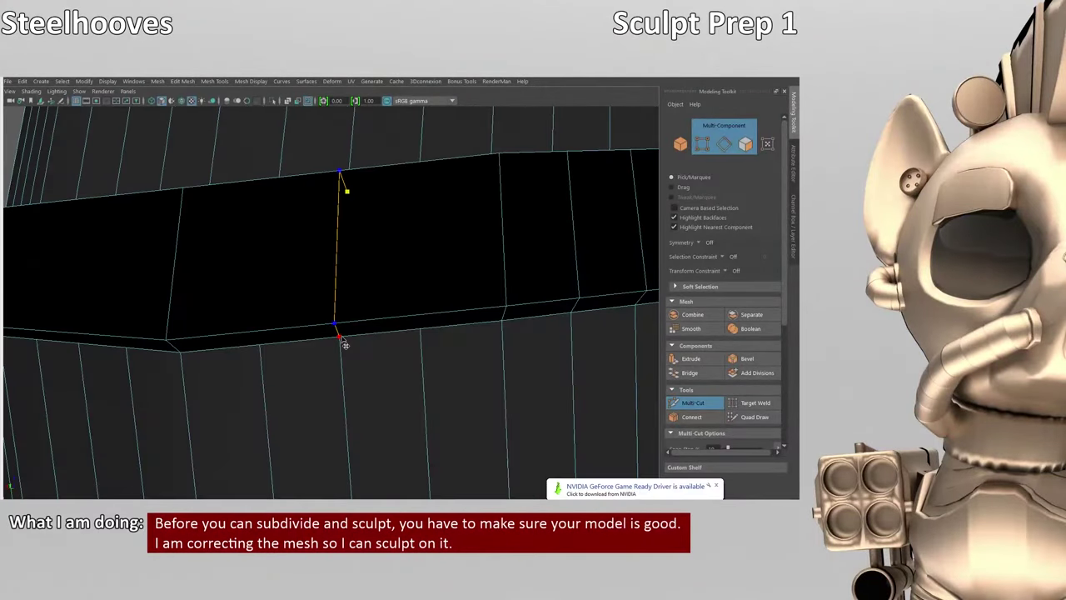
alt+drag(424, 333, 383, 343)
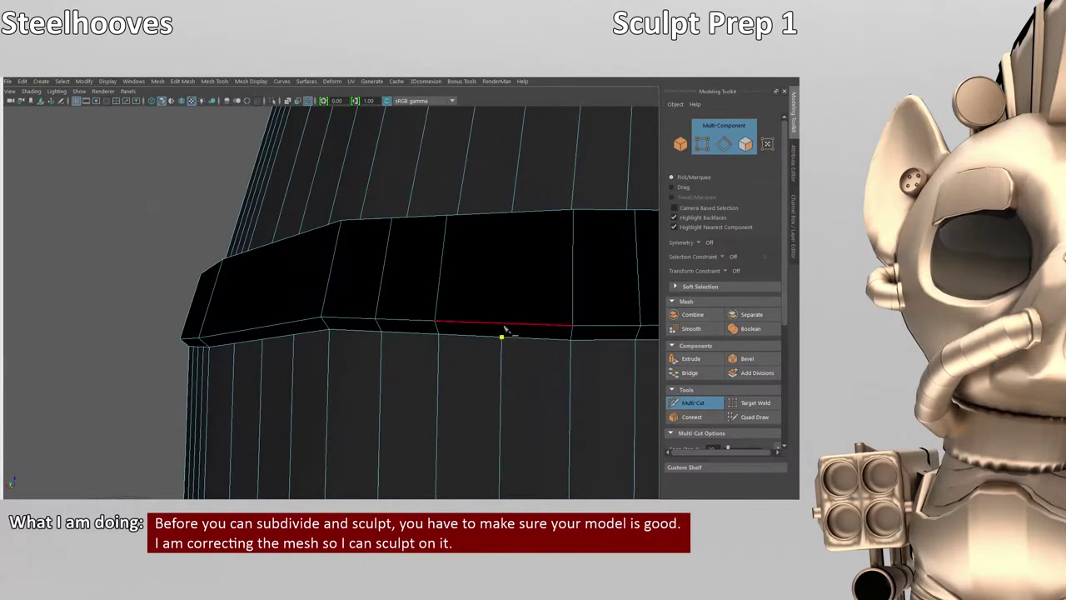
alt+drag(504, 329, 452, 233)
- Commit the current cuts, reactivate Multi-Cut and orbit to the band's edges
key(w)
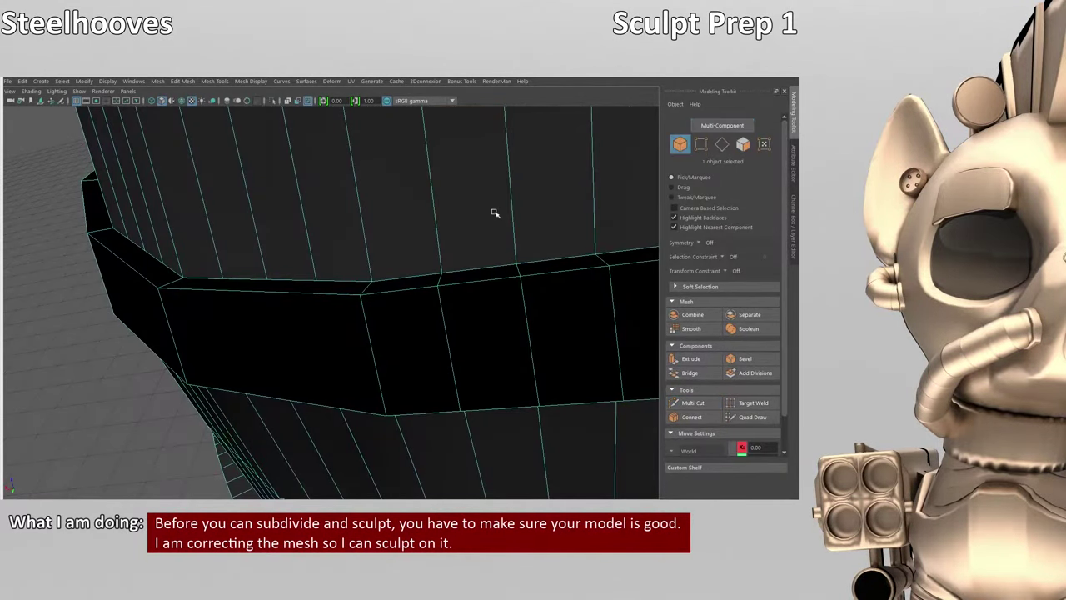
shift+right_drag(495, 213, 489, 333)
alt+drag(488, 333, 324, 297)
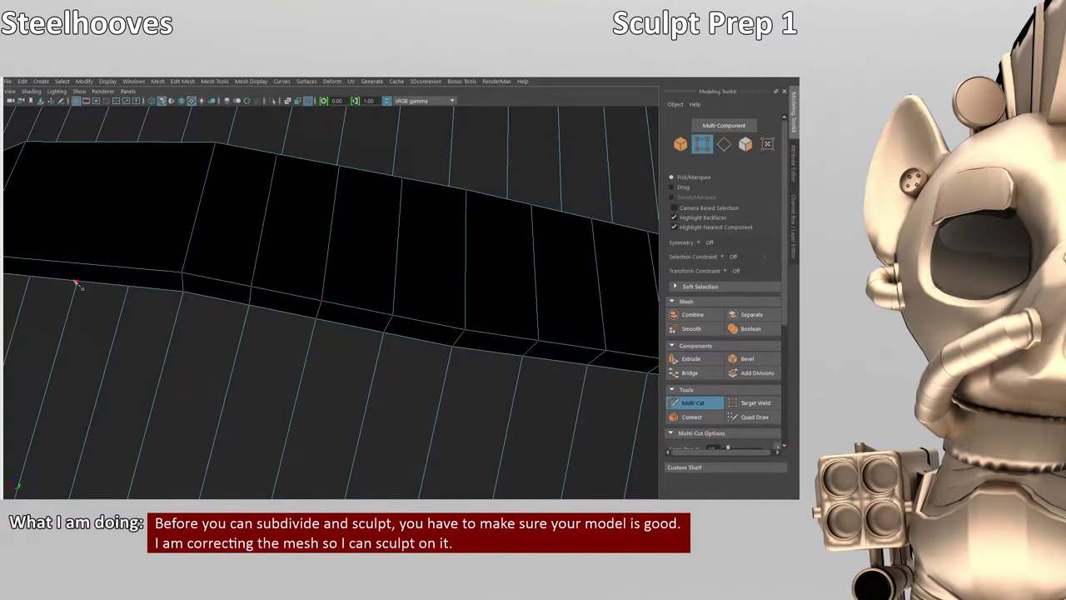
alt+drag(31, 274, 422, 179)
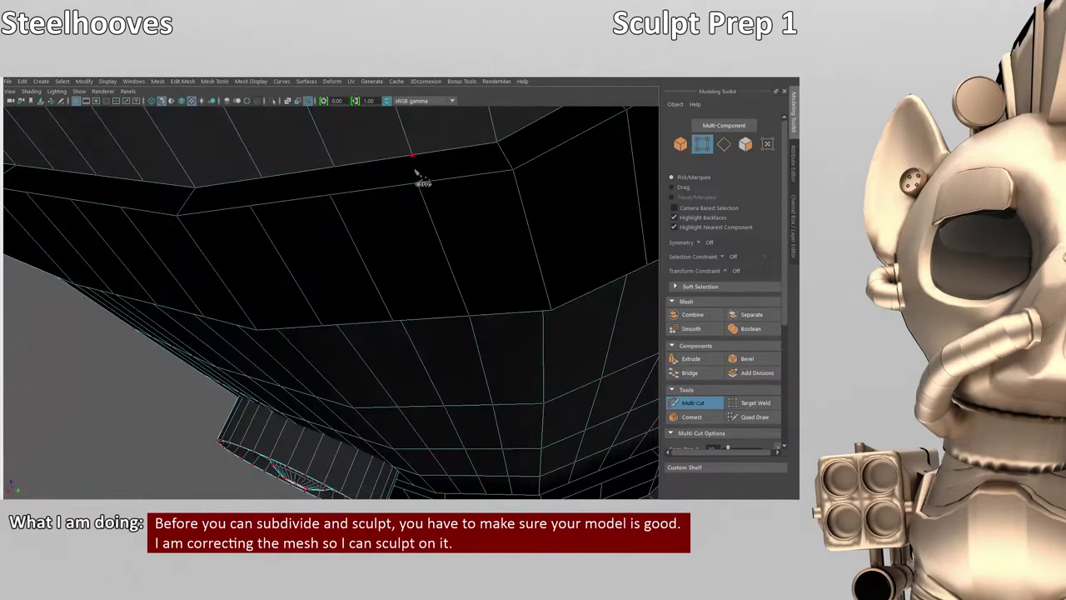
alt+drag(257, 215, 312, 243)
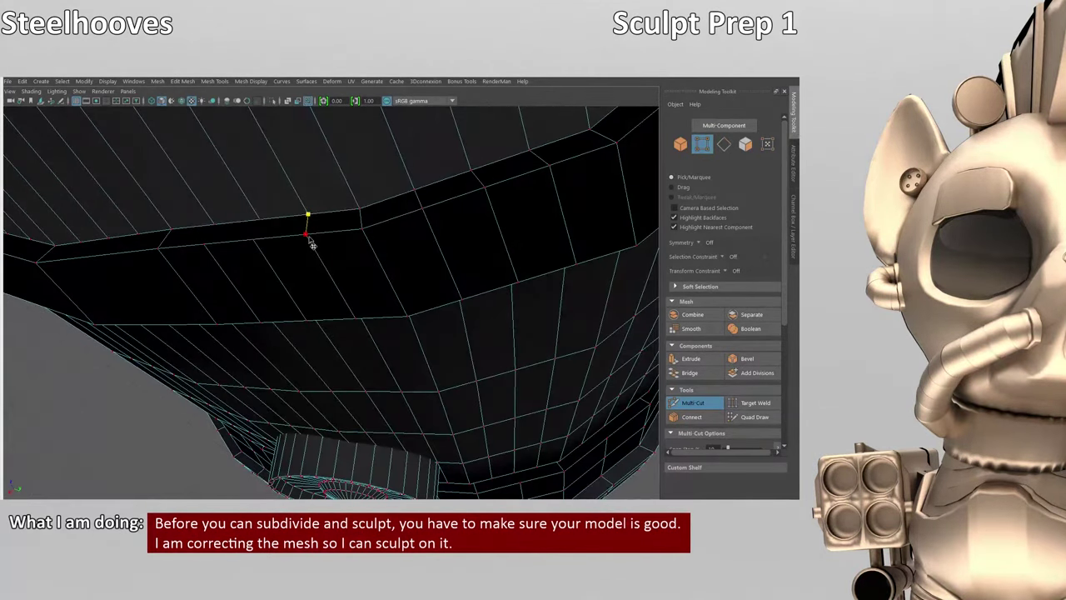
alt+drag(223, 240, 292, 296)
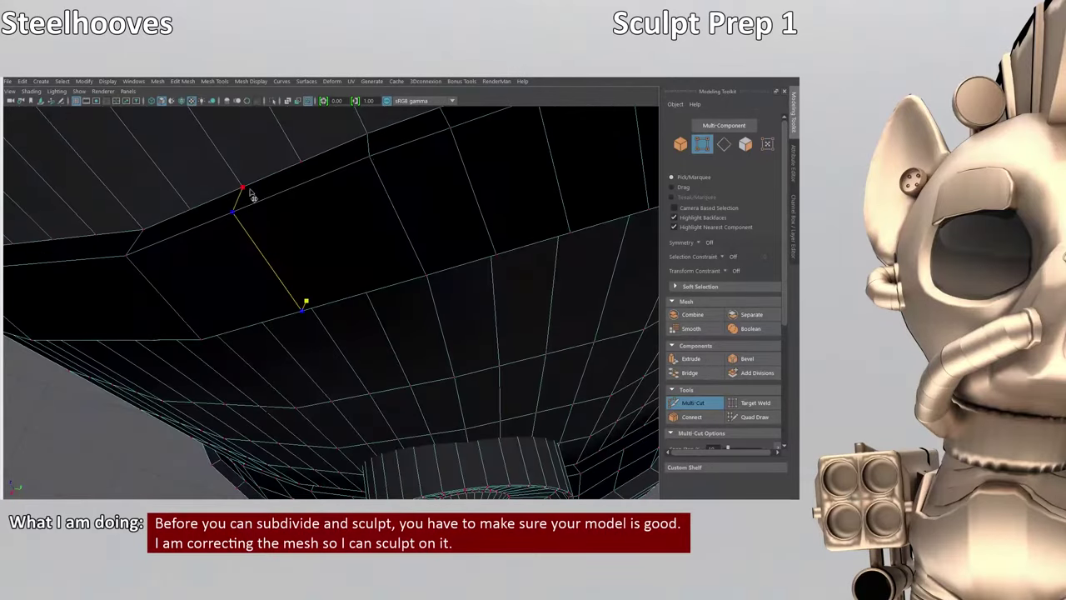
alt+drag(331, 236, 357, 341)
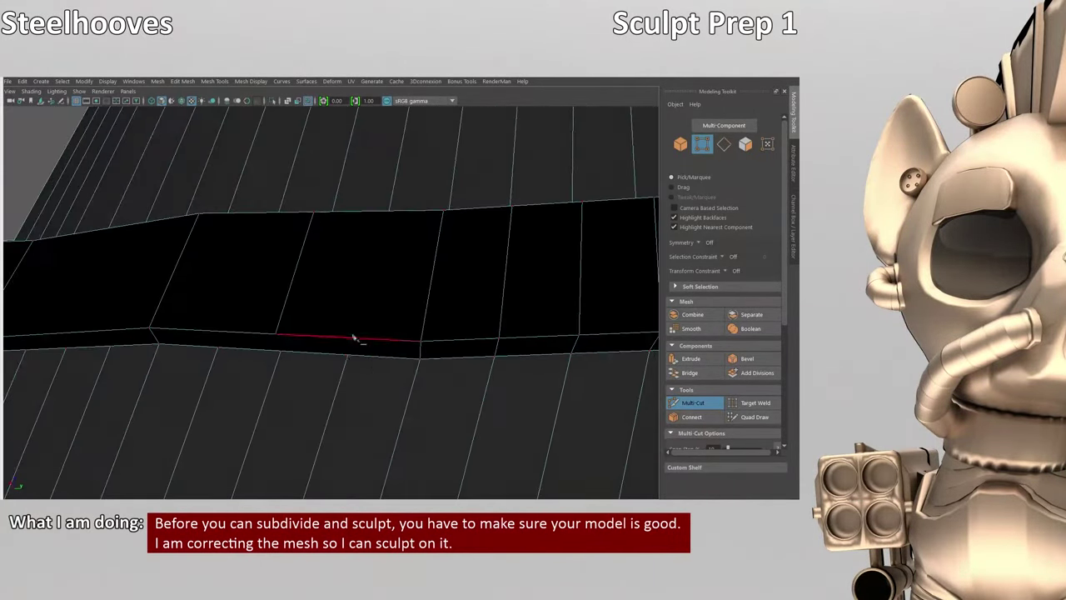
alt+drag(222, 342, 292, 393)
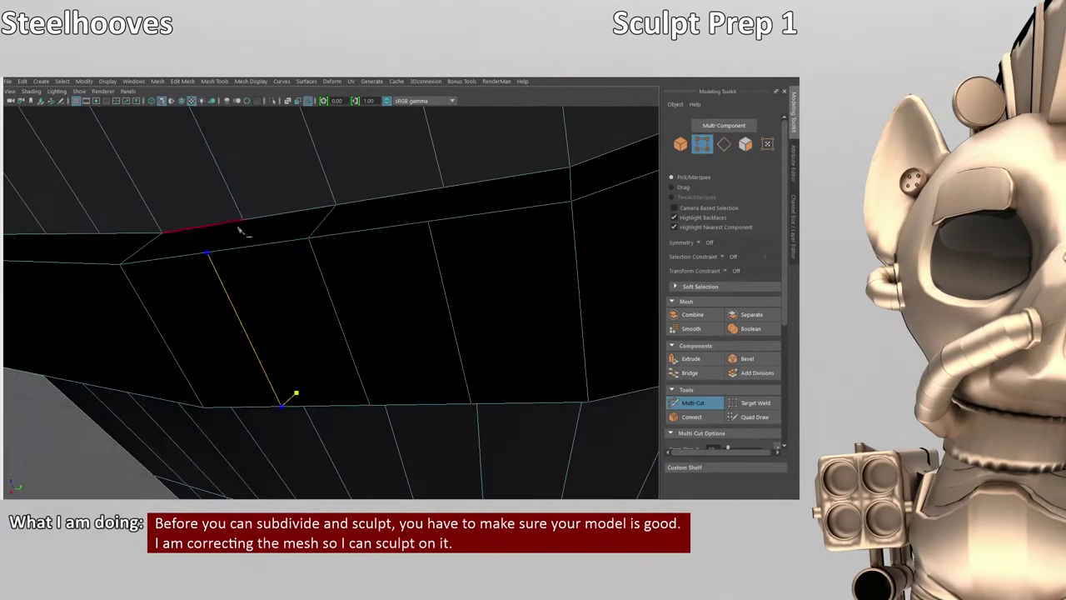
alt+drag(442, 281, 405, 326)
right_drag(380, 241, 408, 191)
- Cut from the band's top-edge vertex to its lower edge at 60%
click(673, 403)
alt+drag(392, 391, 400, 250)
click(400, 221)
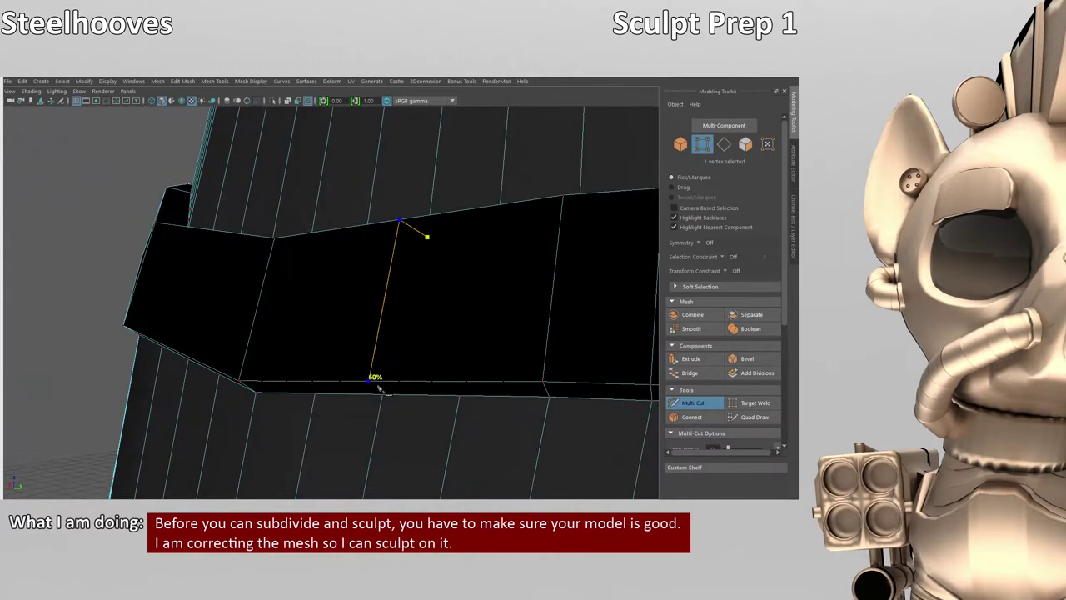
alt+drag(477, 242, 317, 291)
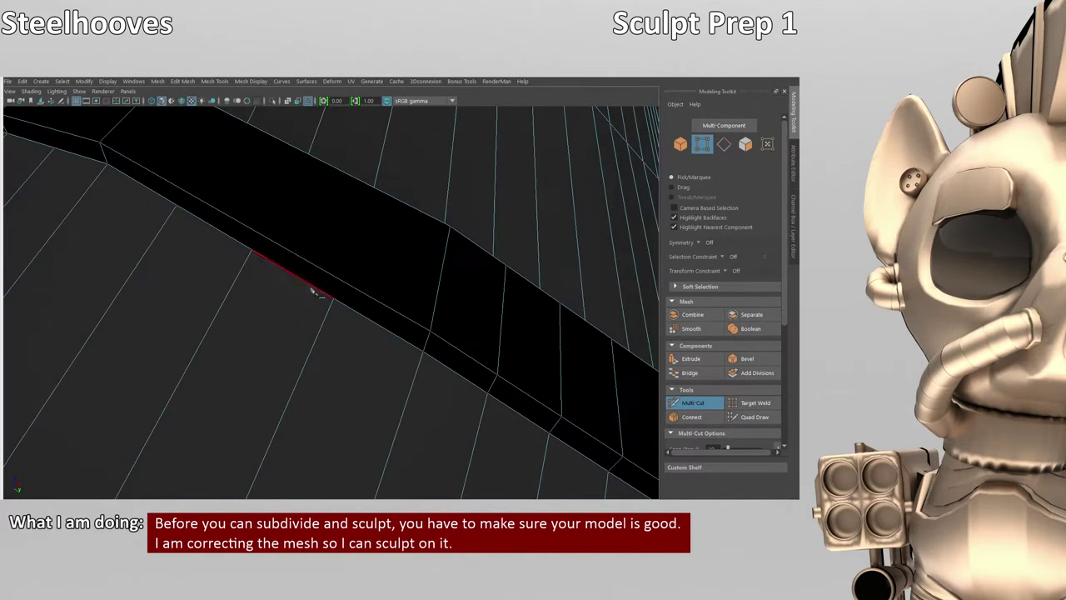
alt+drag(305, 183, 385, 267)
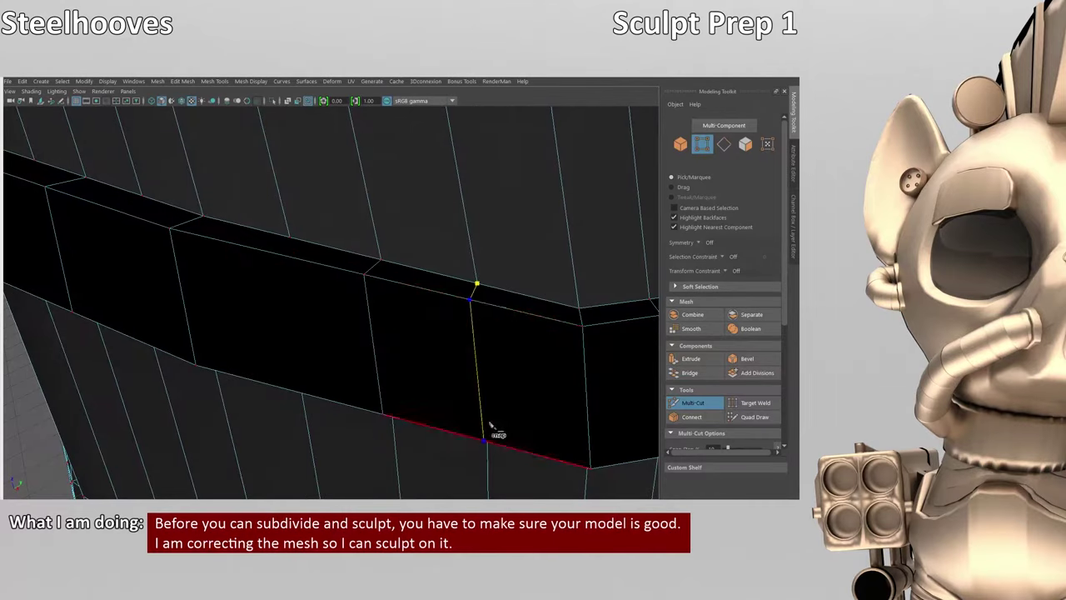
alt+drag(306, 245, 536, 288)
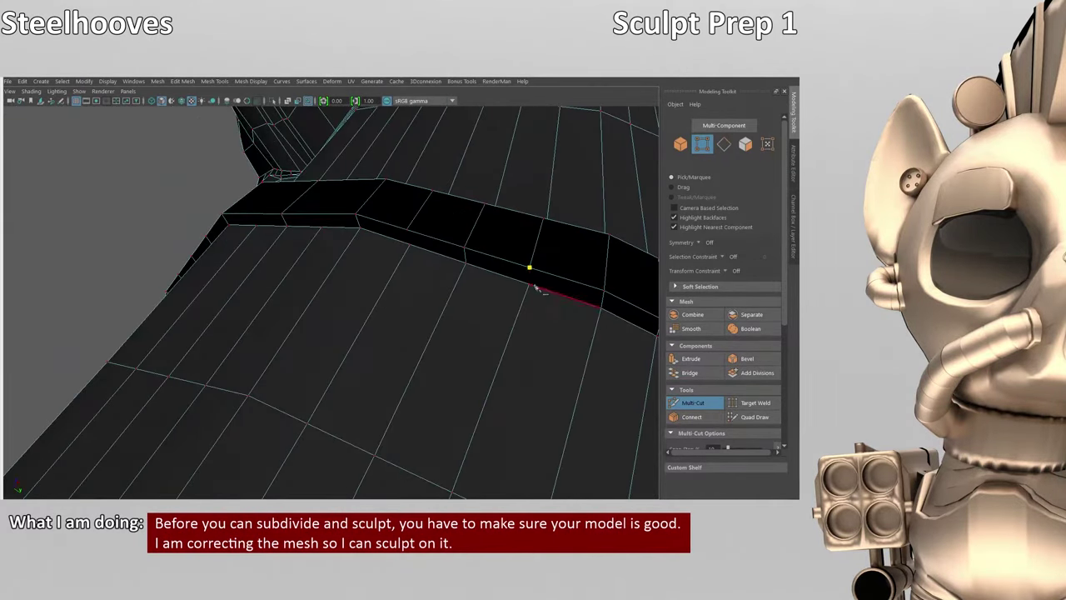
alt+drag(411, 248, 364, 300)
- Zoom in on the dark band and the cylindrical mesh parts
alt+drag(391, 215, 402, 250)
scroll(405, 244, down, 5)
scroll(398, 325, up, 5)
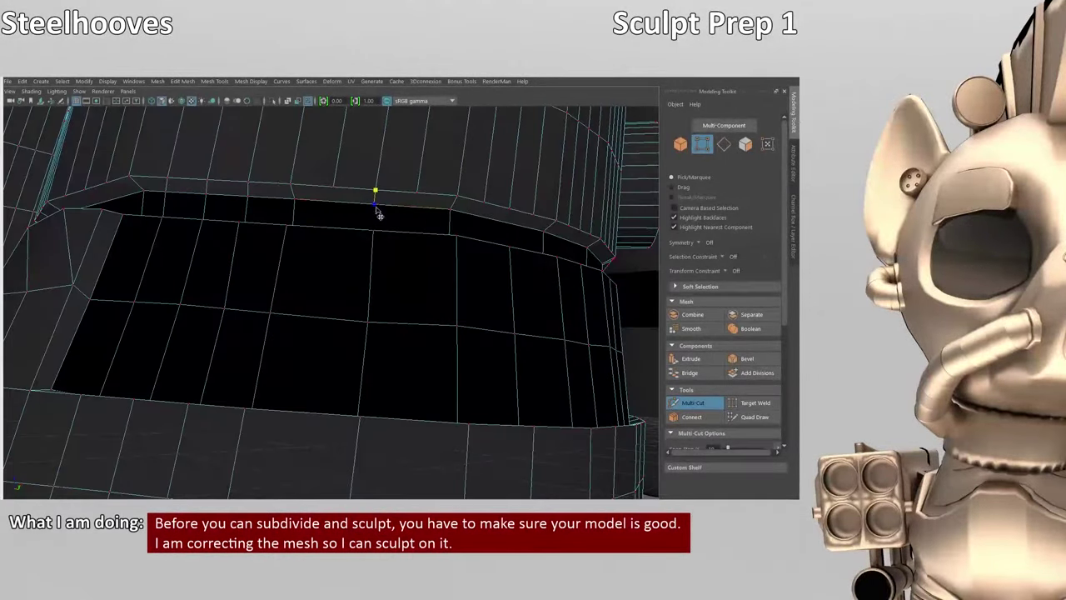
alt+drag(376, 209, 404, 149)
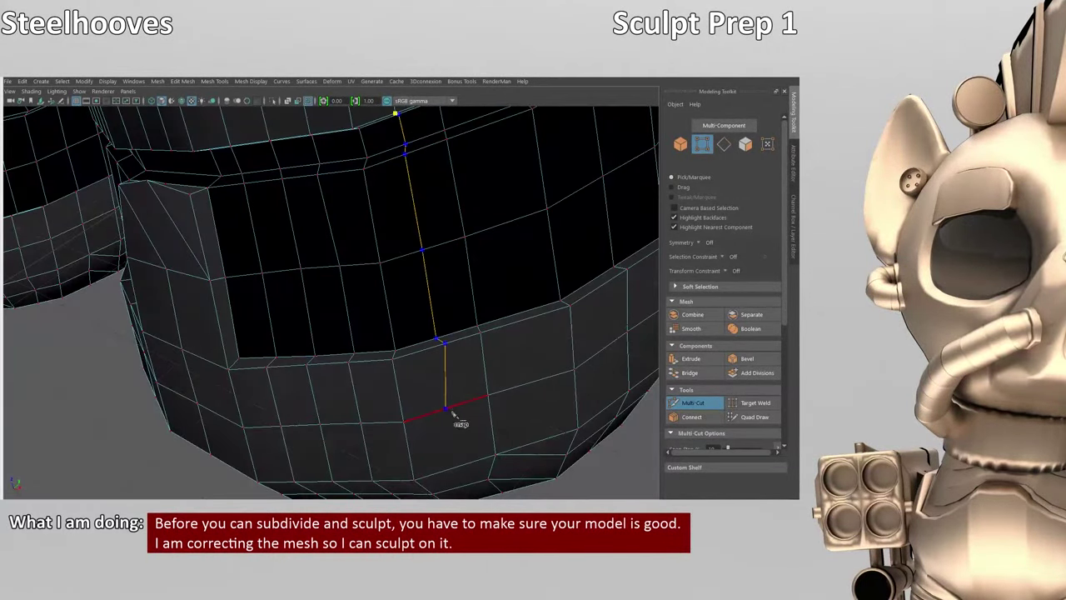
alt+drag(450, 412, 398, 231)
scroll(408, 197, up, 3)
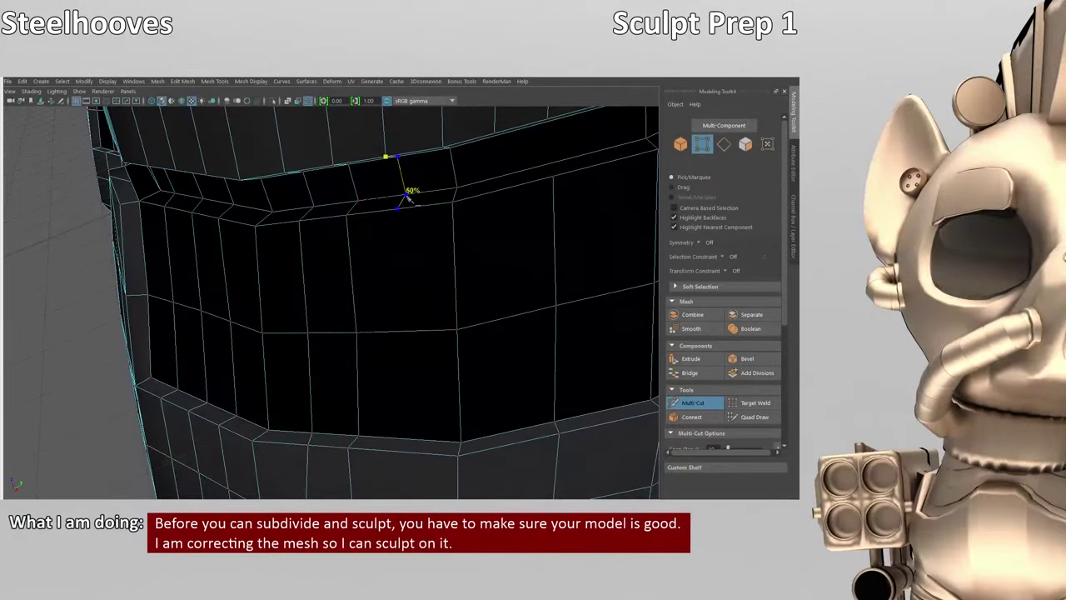
scroll(452, 271, down, 2)
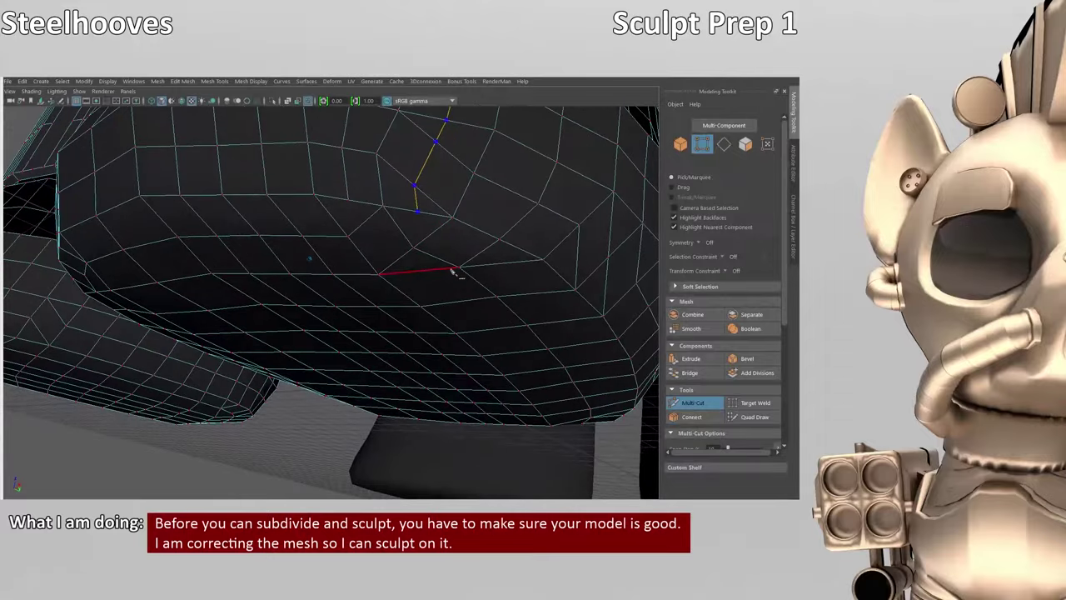
alt+drag(452, 269, 419, 172)
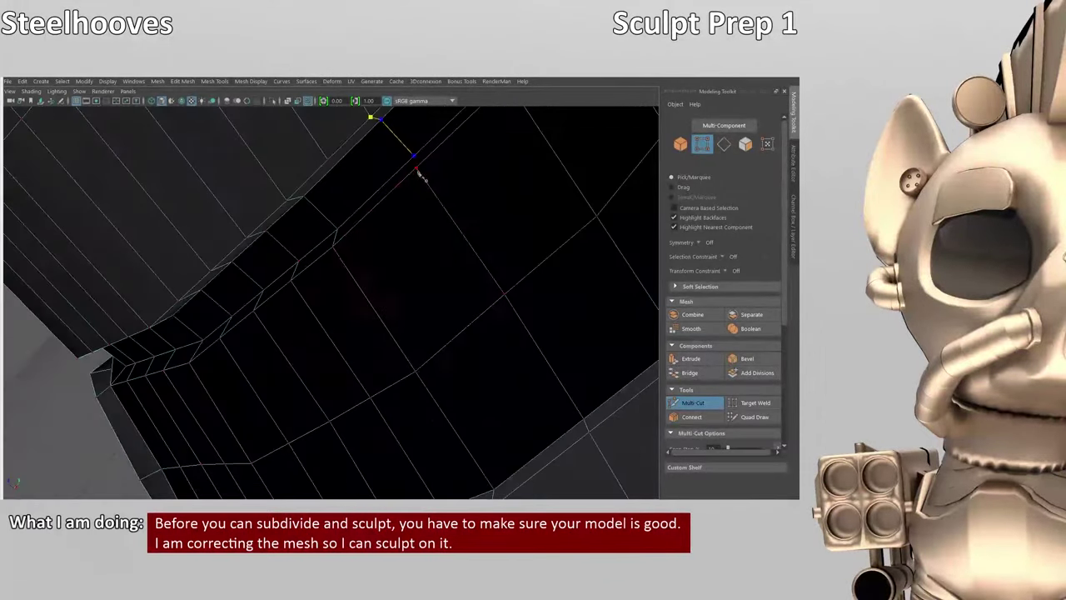
scroll(431, 291, down, 2)
- Orbit around the rounded underside to reach the band's lower edge
alt+drag(430, 291, 464, 327)
scroll(464, 327, up, 3)
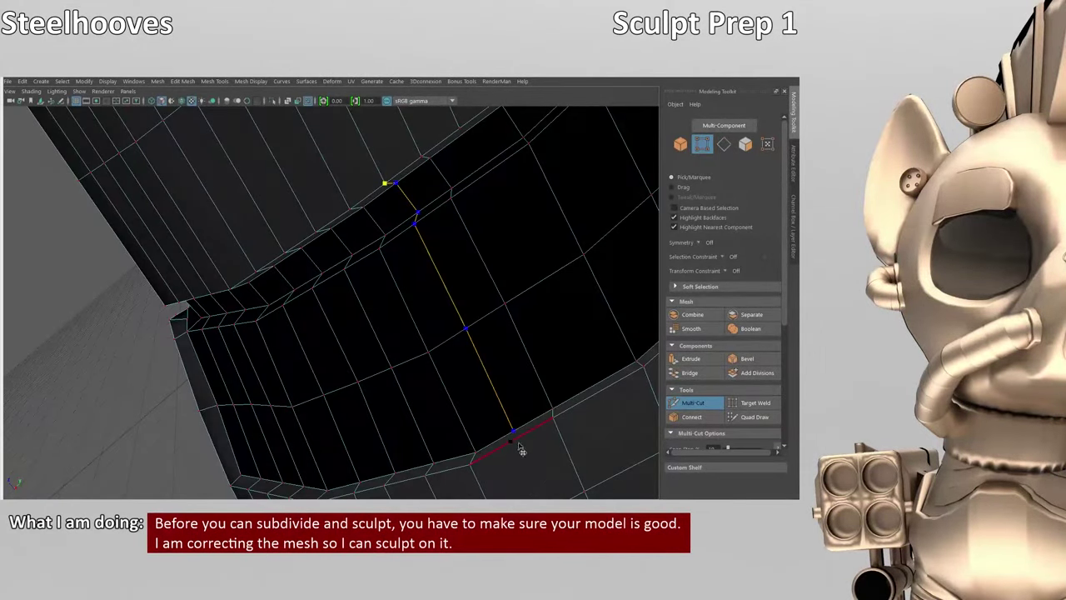
scroll(359, 395, down, 2)
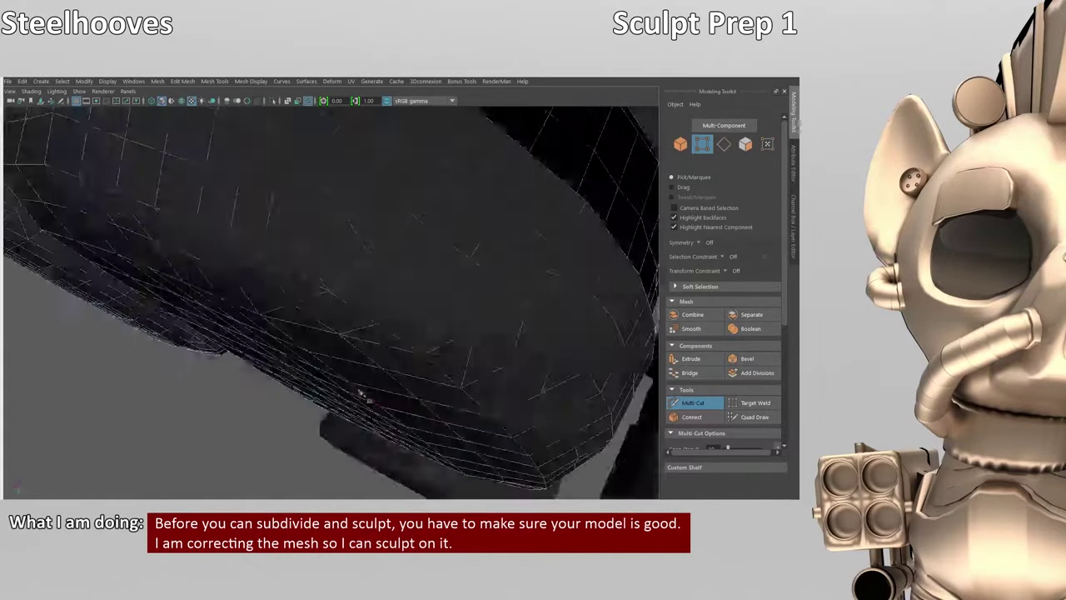
alt+drag(357, 392, 424, 291)
scroll(446, 357, up, 2)
scroll(446, 358, down, 2)
alt+drag(445, 359, 511, 237)
scroll(502, 307, up, 3)
- Complete the cut across the hoof band and check its end point on the red face
click(469, 228)
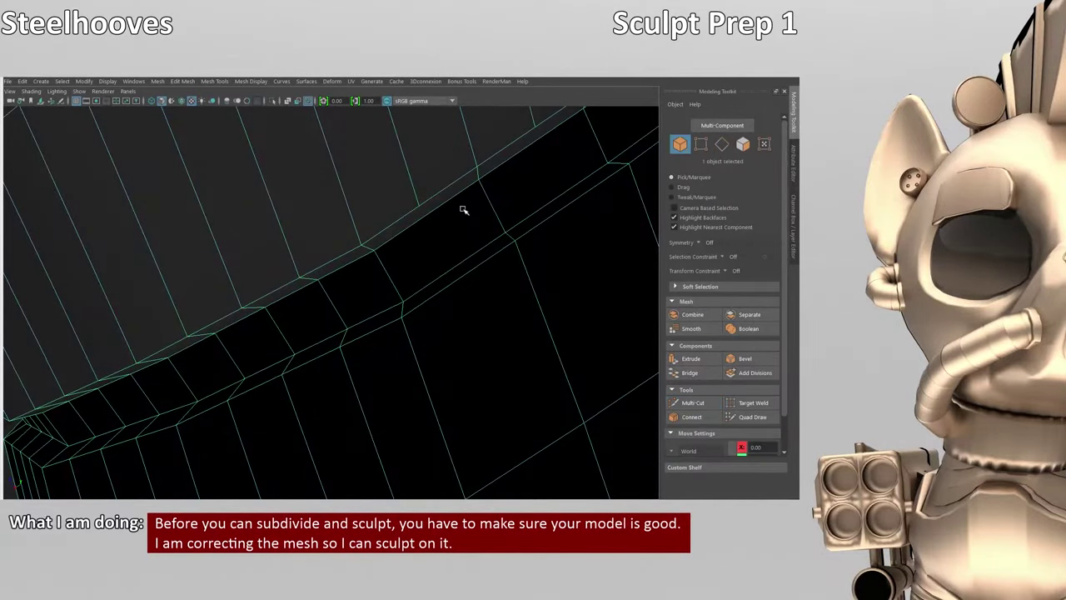
scroll(420, 205, down, 2)
alt+drag(420, 205, 469, 383)
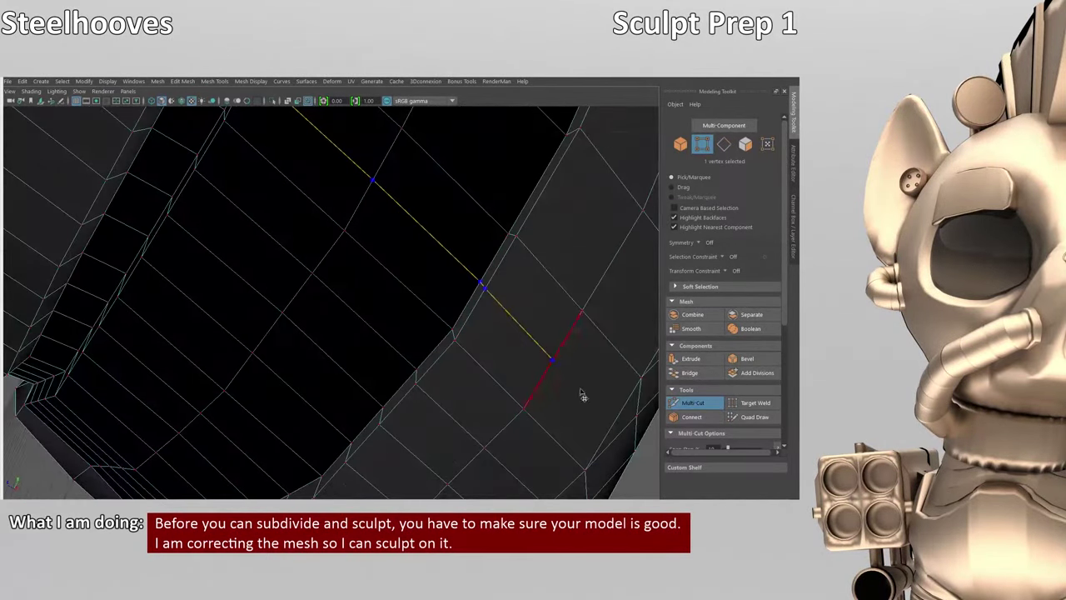
alt+drag(582, 396, 536, 240)
alt+drag(385, 389, 357, 247)
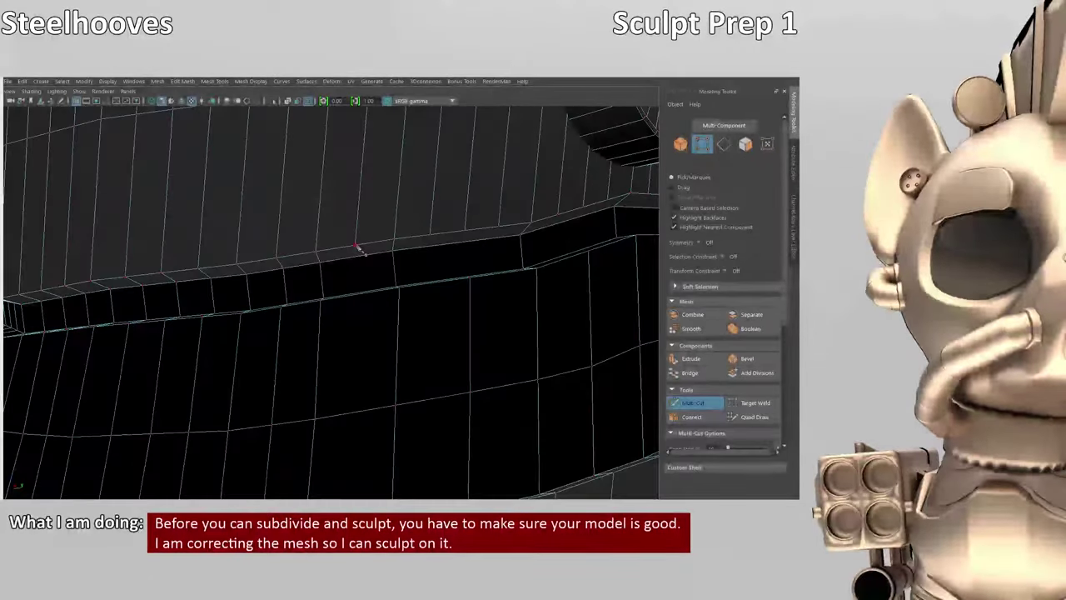
alt+drag(442, 331, 537, 385)
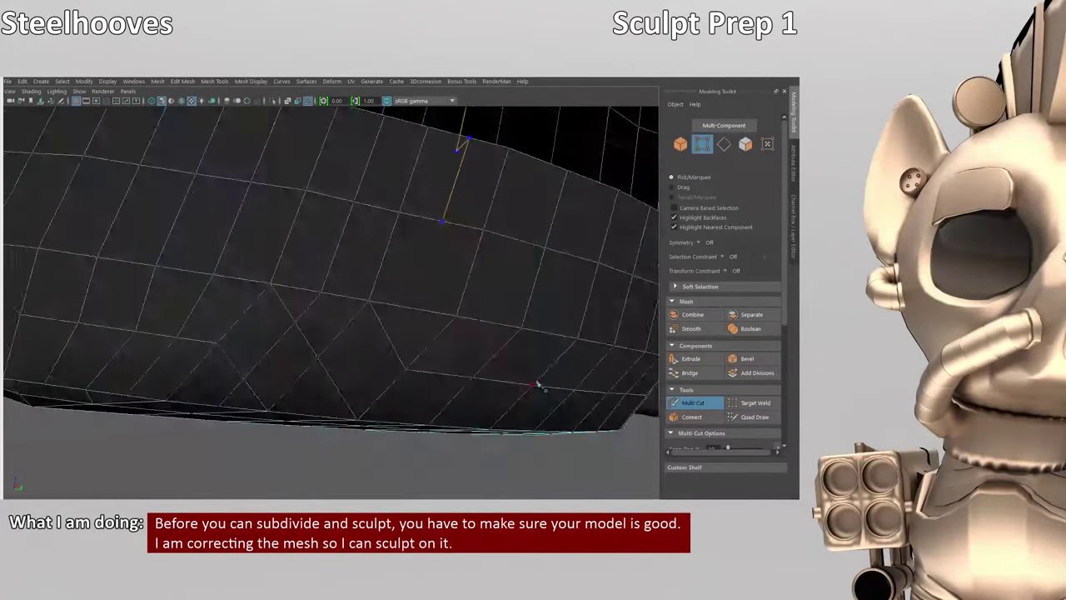
alt+drag(409, 386, 409, 304)
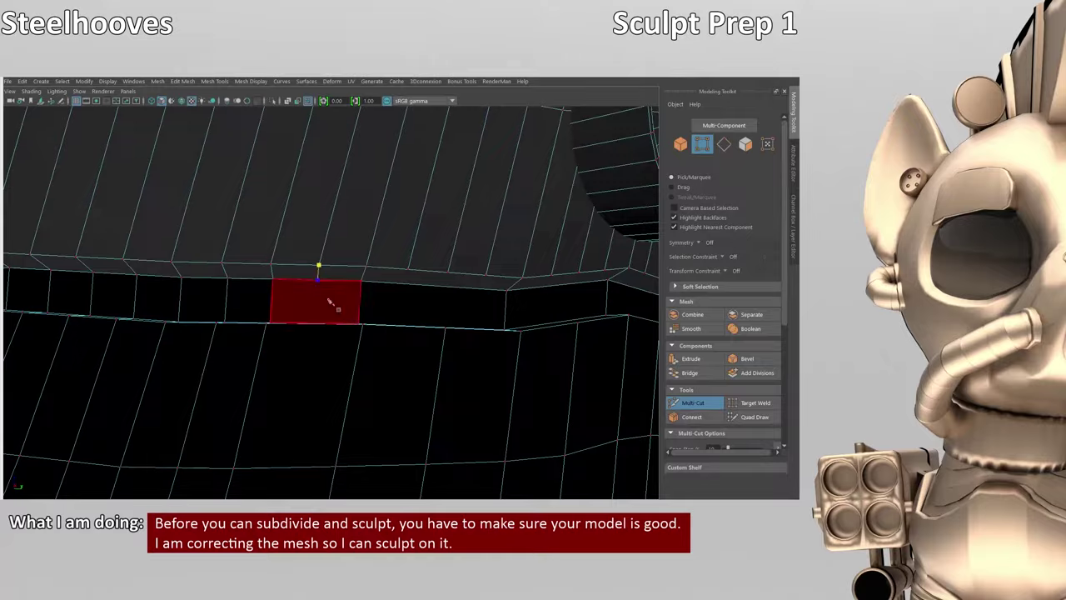
alt+drag(408, 463, 354, 345)
alt+drag(447, 322, 332, 368)
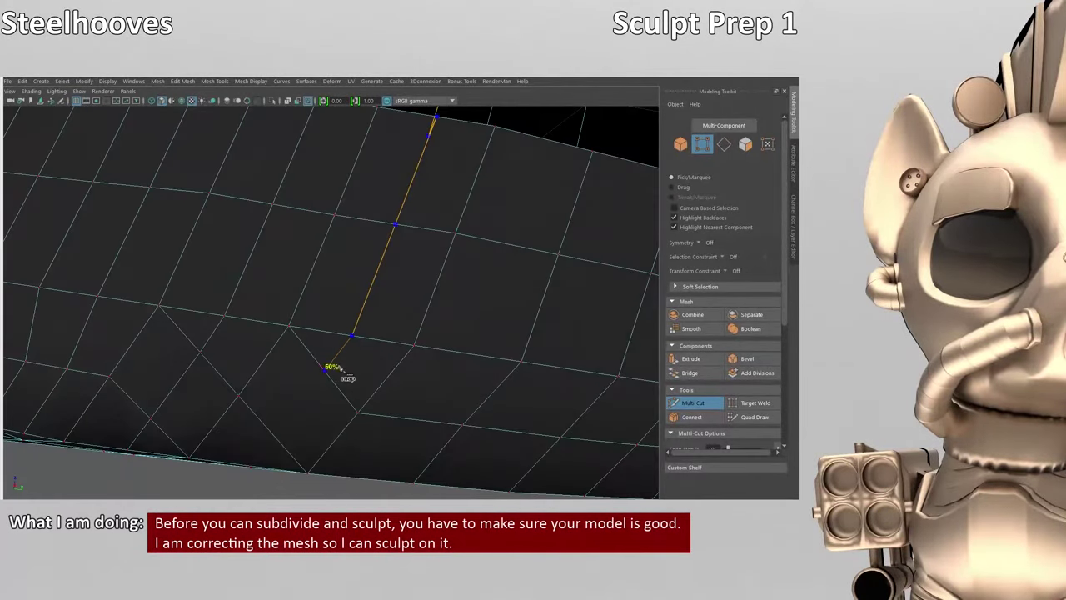
alt+drag(309, 403, 292, 251)
alt+drag(479, 440, 443, 433)
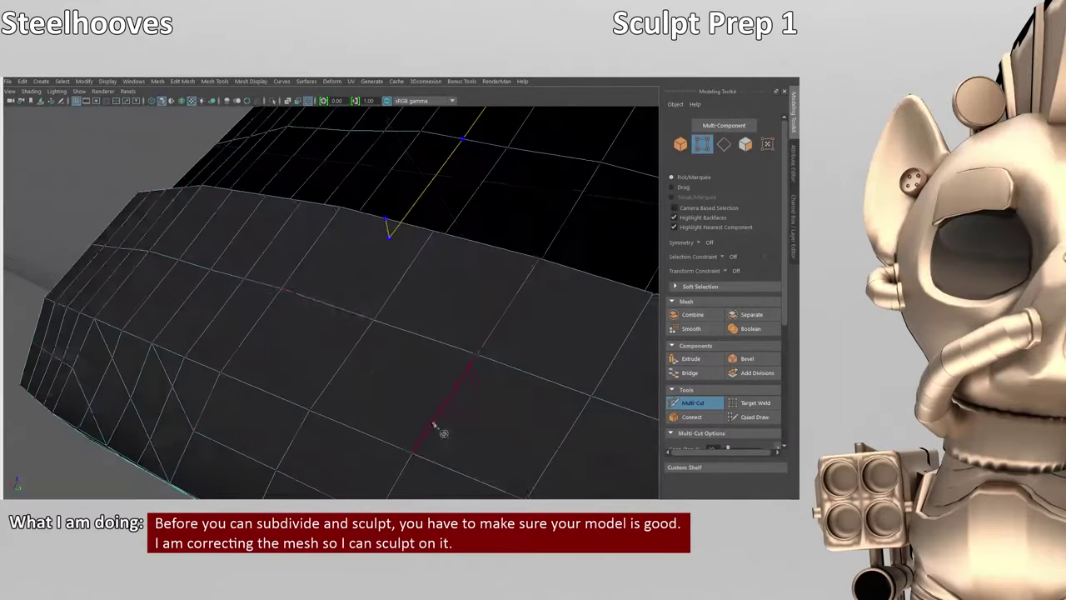
alt+drag(291, 391, 582, 357)
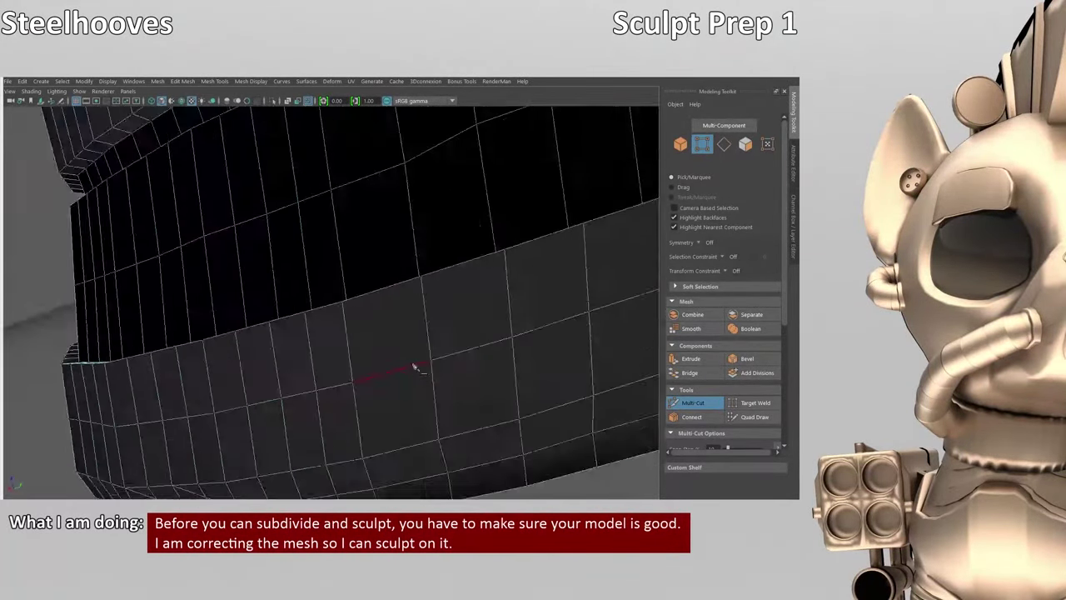
- Orbit along the hoof band to locate the next edge to cut
alt+drag(414, 367, 373, 226)
alt+drag(356, 347, 315, 289)
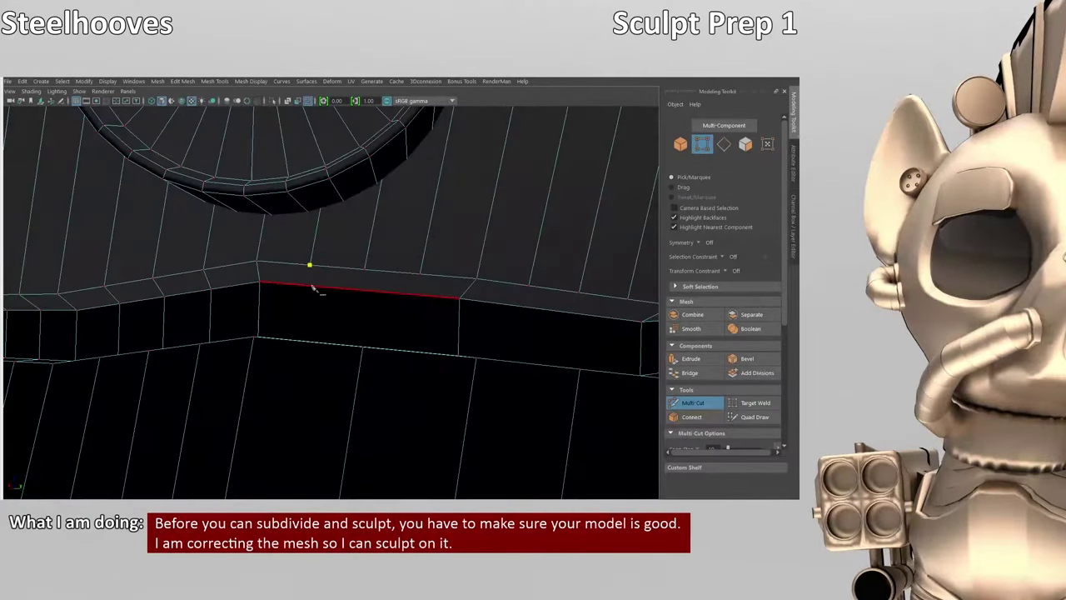
alt+drag(372, 315, 408, 318)
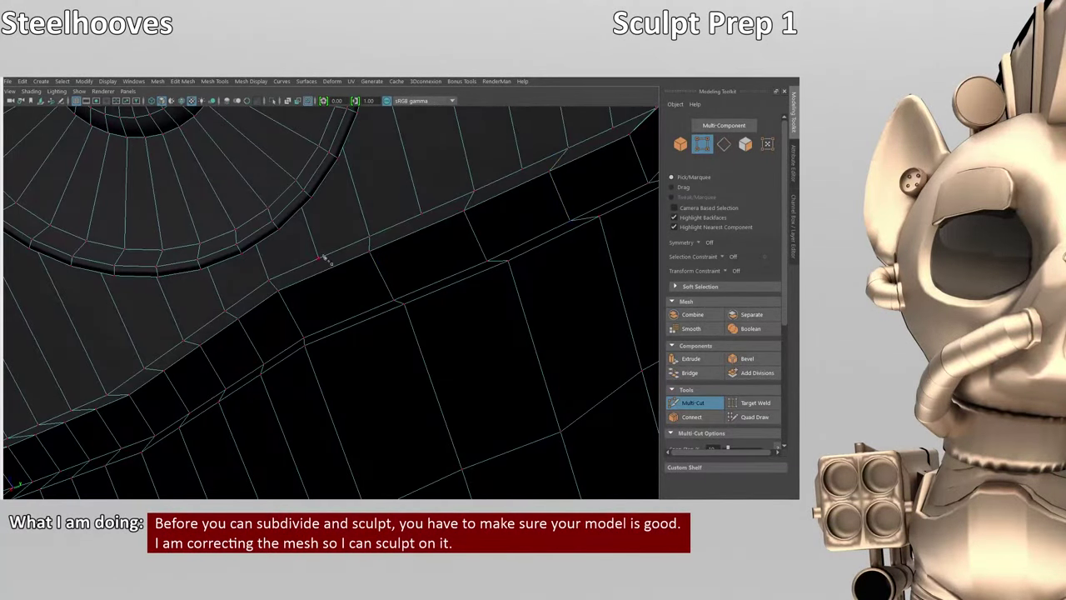
alt+drag(542, 404, 338, 203)
alt+drag(485, 366, 390, 280)
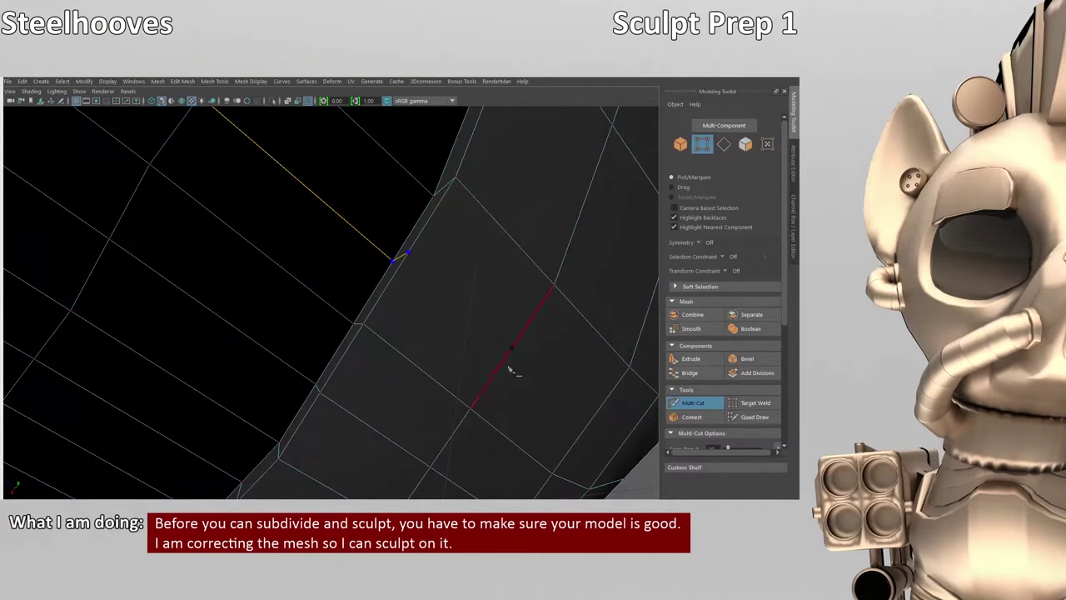
alt+drag(511, 369, 403, 252)
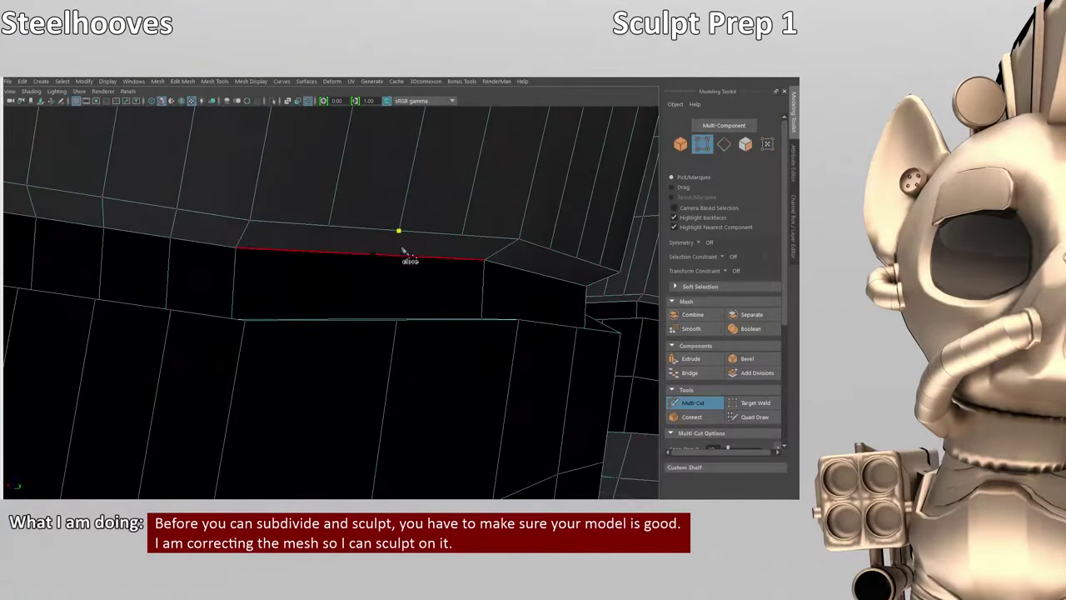
alt+drag(579, 339, 330, 245)
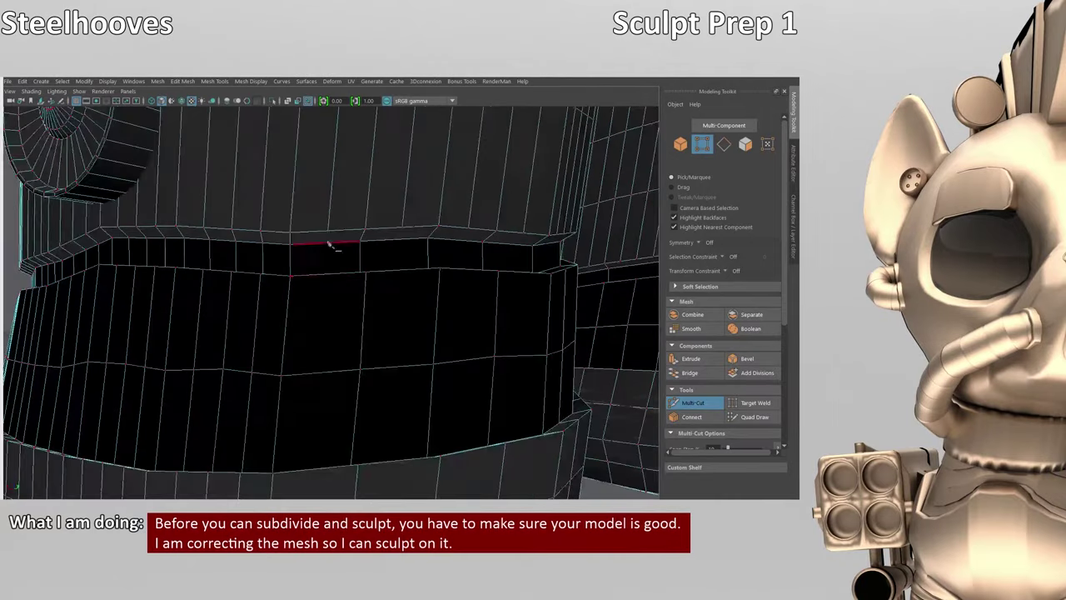
alt+drag(332, 367, 416, 398)
alt+drag(471, 476, 375, 362)
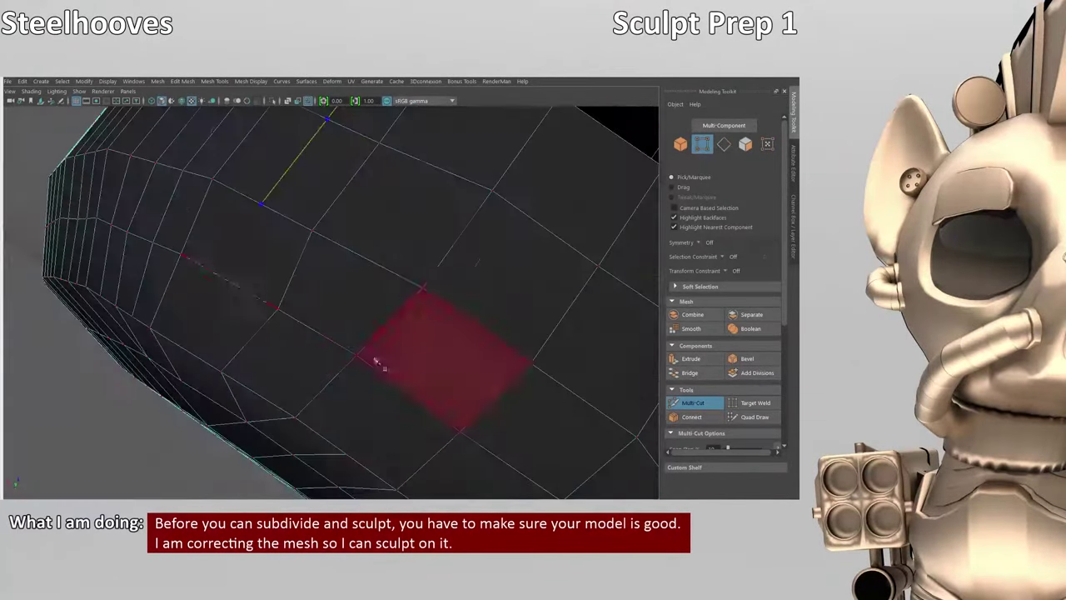
alt+drag(281, 361, 300, 167)
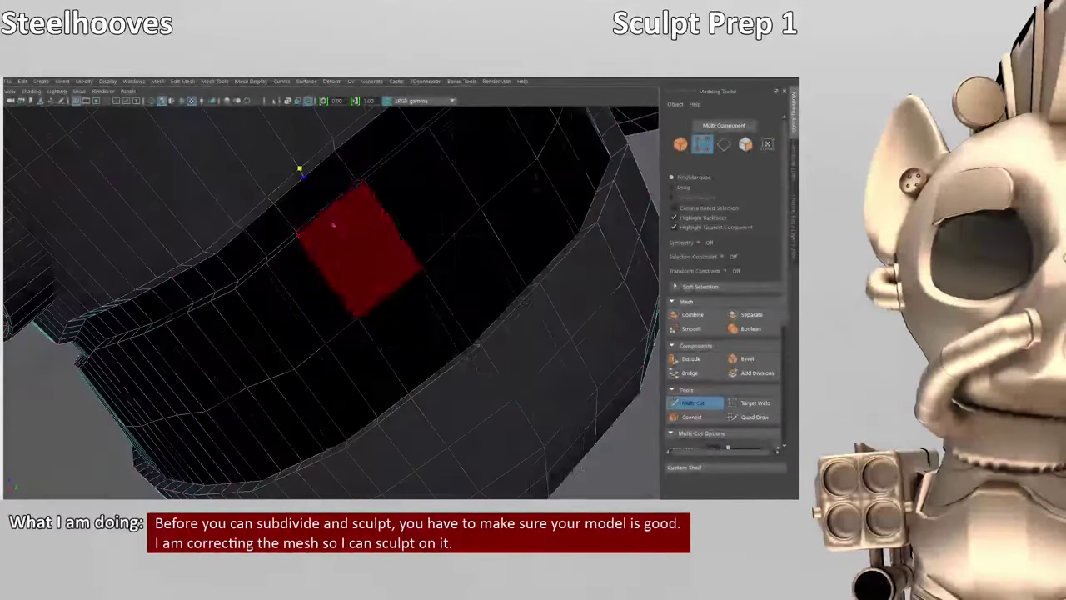
- Cut another edge across the band faces and commit it
click(299, 169)
alt+drag(456, 389, 437, 259)
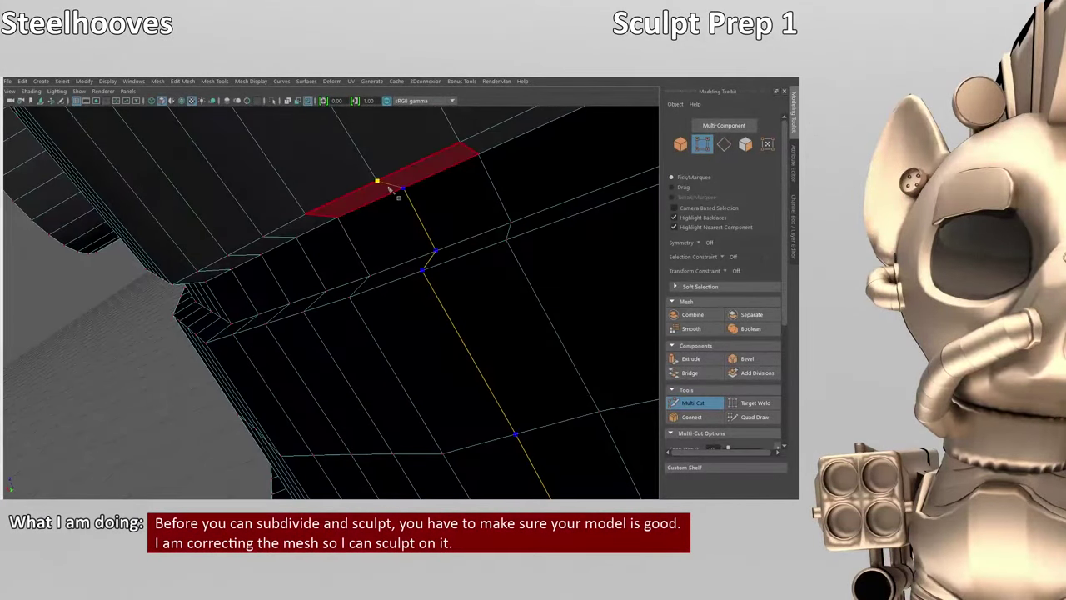
alt+drag(392, 190, 395, 240)
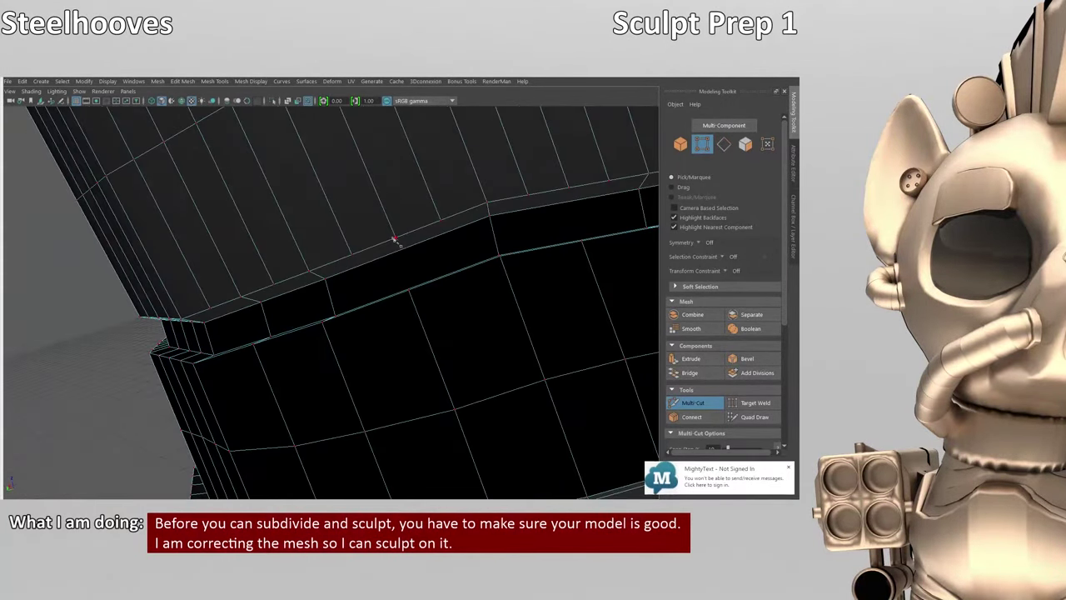
alt+drag(569, 205, 399, 221)
key(w)
key(F9)
- Start a Multi-Cut line on the band's upper edge and carry it down toward the lower rim
shift+right_drag(399, 220, 312, 246)
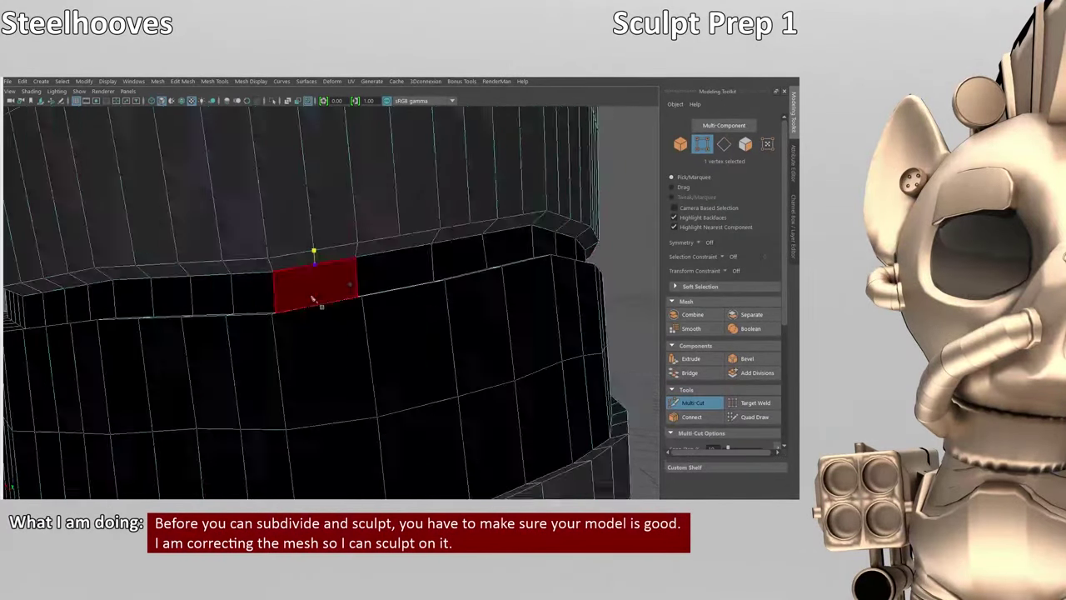
alt+drag(311, 247, 293, 222)
click(293, 223)
alt+drag(609, 472, 505, 289)
alt+drag(600, 369, 407, 254)
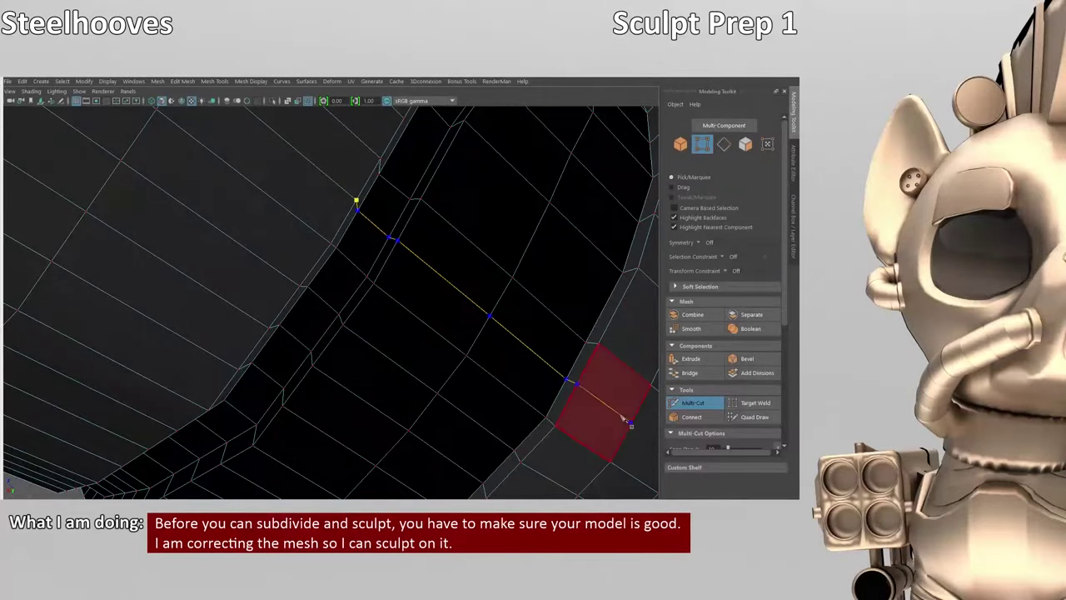
alt+drag(625, 419, 325, 289)
alt+drag(302, 398, 425, 305)
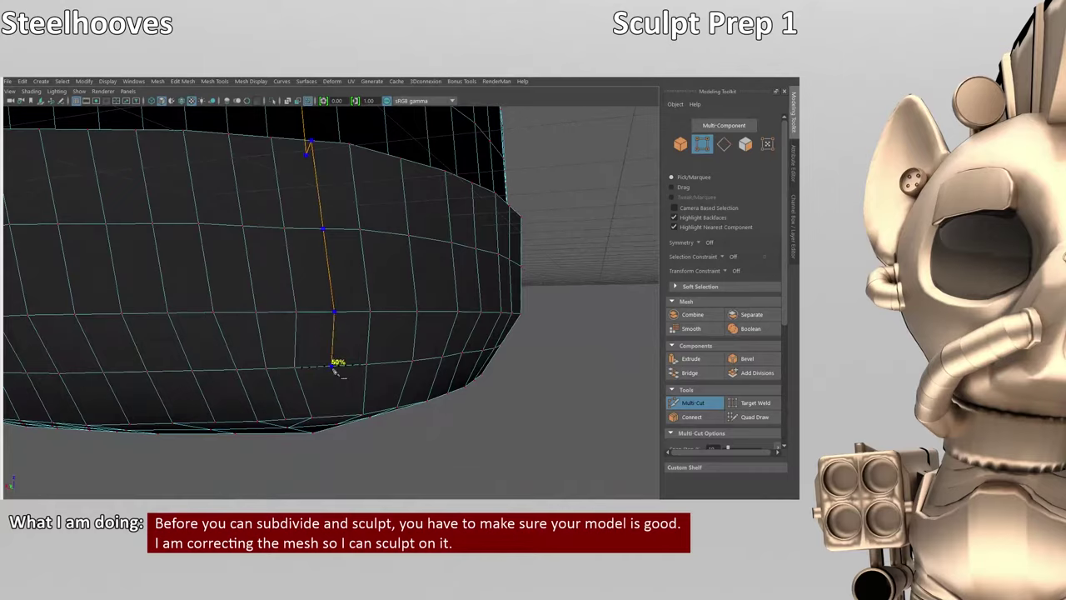
scroll(357, 395, up, 5)
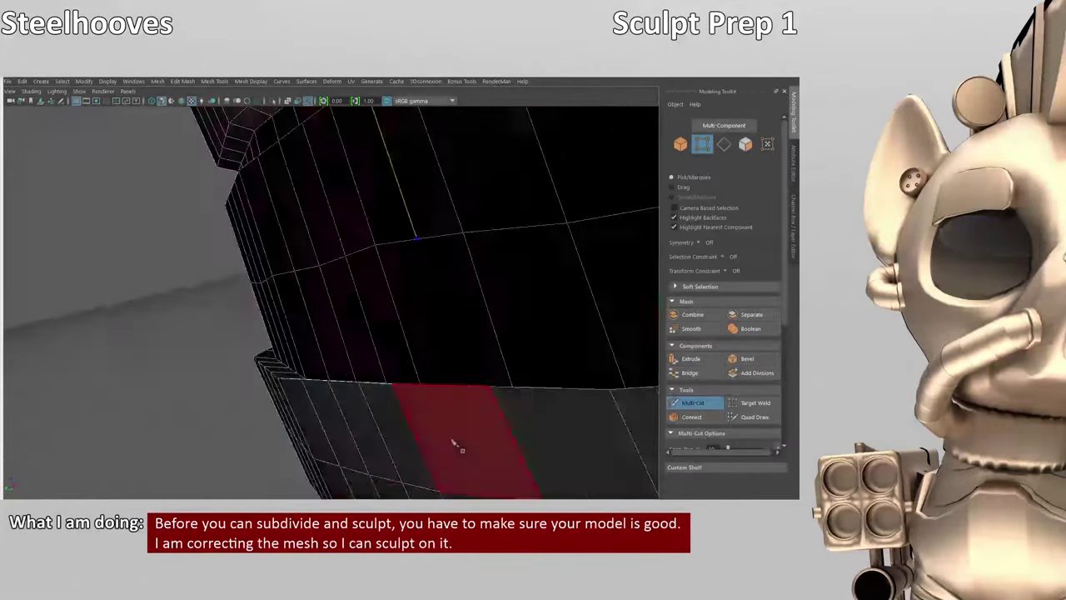
alt+drag(498, 412, 376, 317)
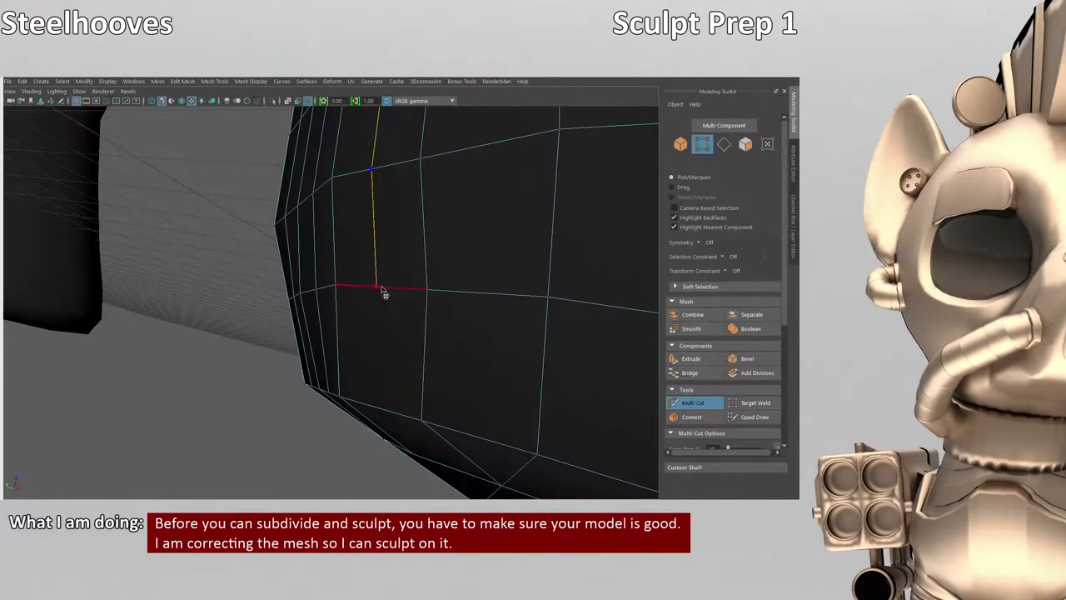
scroll(384, 293, down, 5)
scroll(381, 369, up, 5)
alt+drag(364, 249, 330, 222)
click(514, 361)
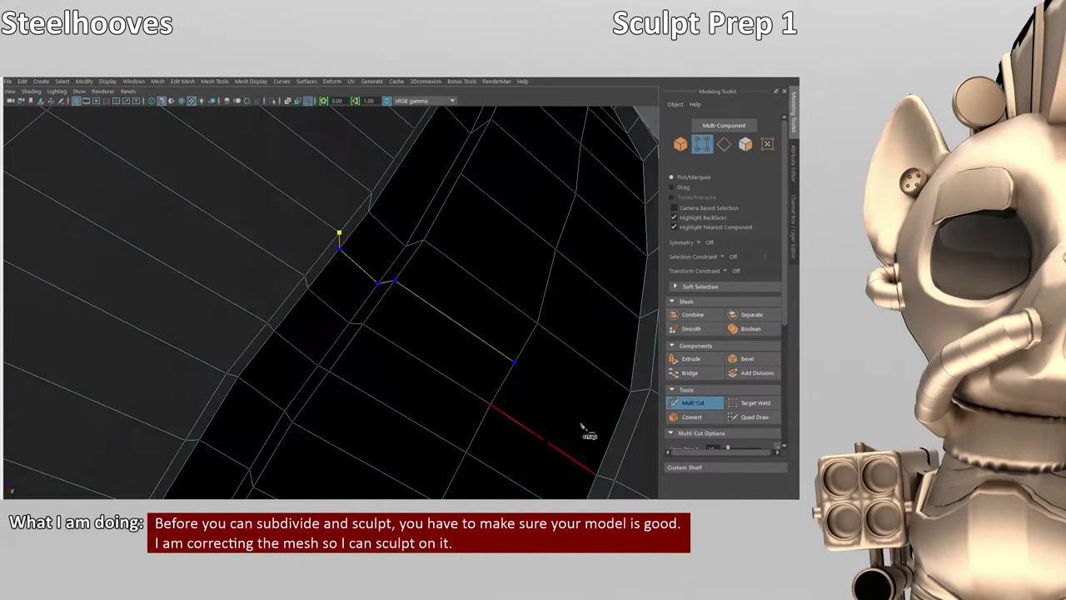
- Orbit around and under the band to check the new cuts and the diamond-shaped panel
scroll(381, 297, down, 8)
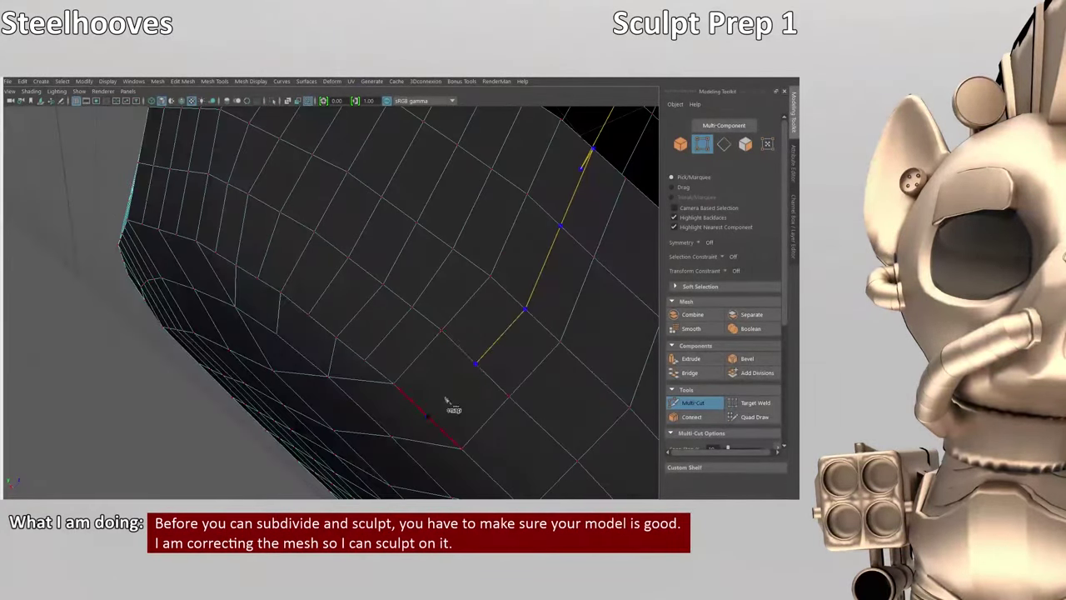
scroll(431, 405, down, 5)
scroll(405, 244, up, 4)
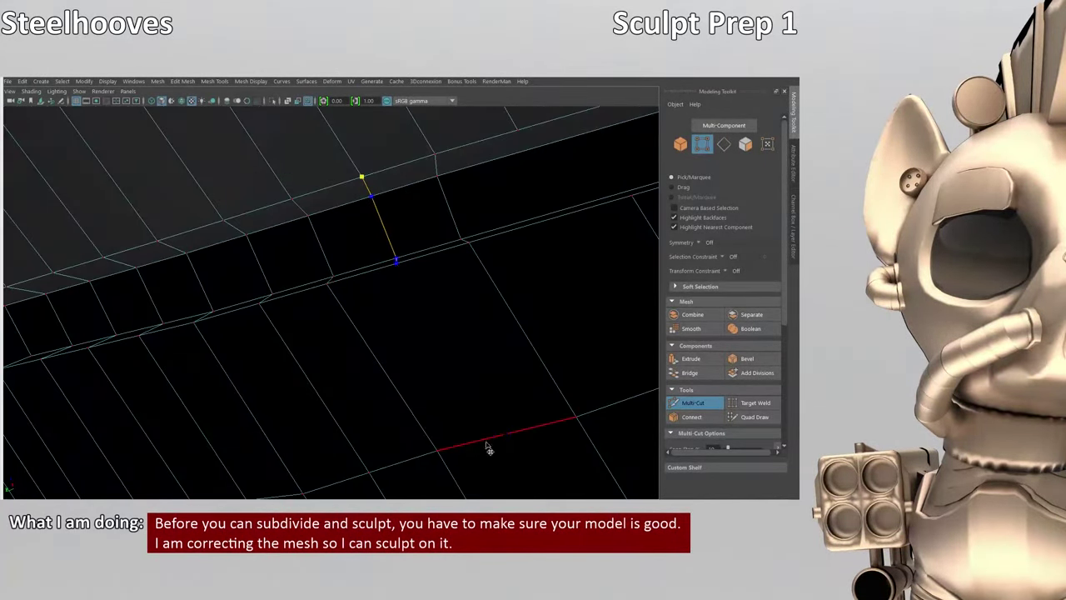
alt+drag(489, 450, 424, 313)
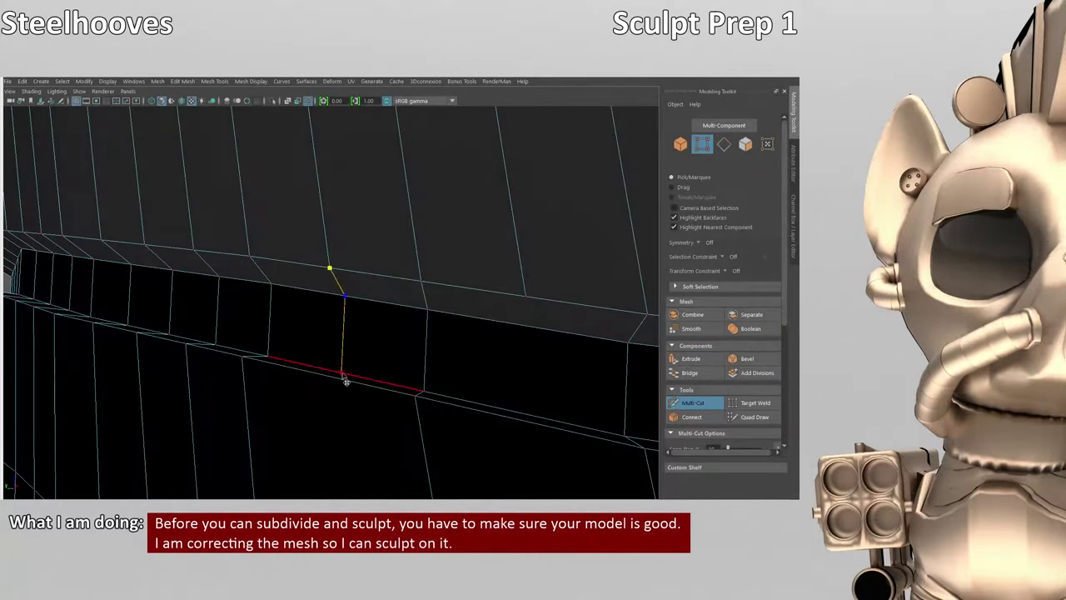
alt+drag(346, 380, 421, 350)
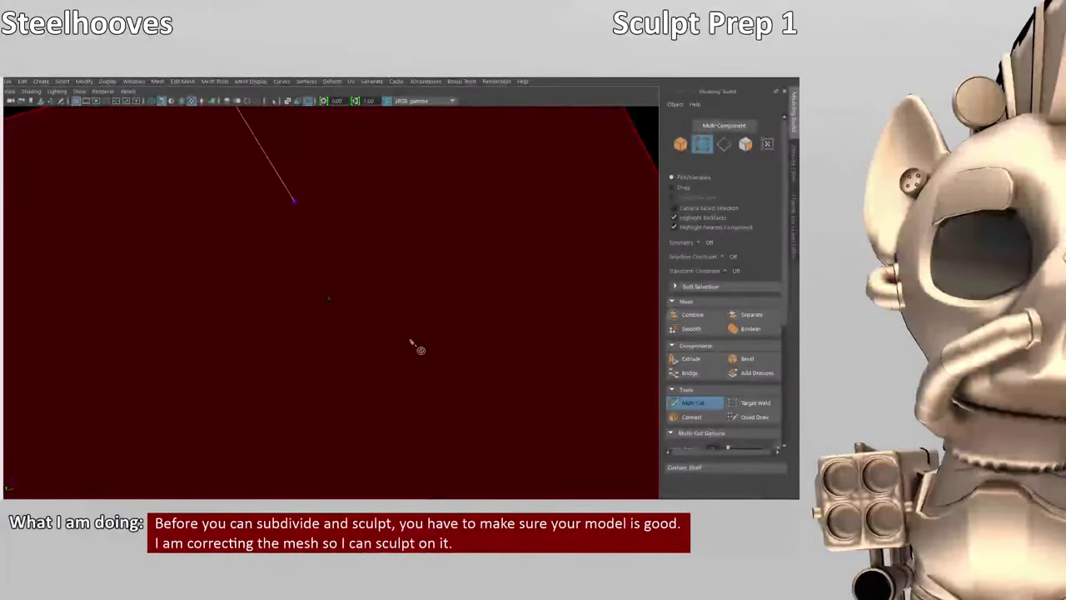
alt+right_drag(420, 350, 363, 410)
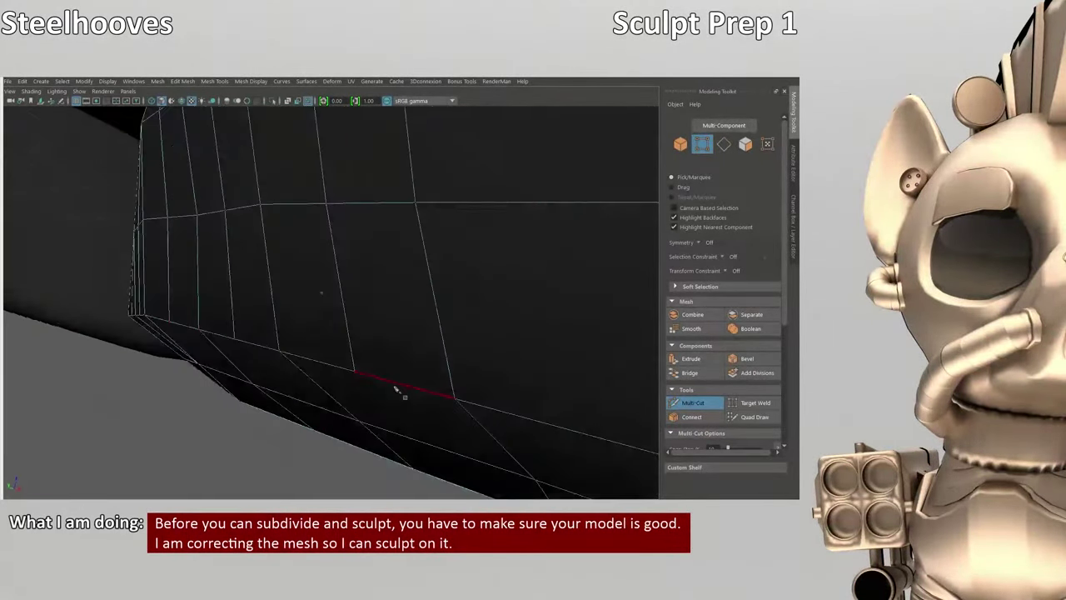
alt+drag(397, 390, 387, 479)
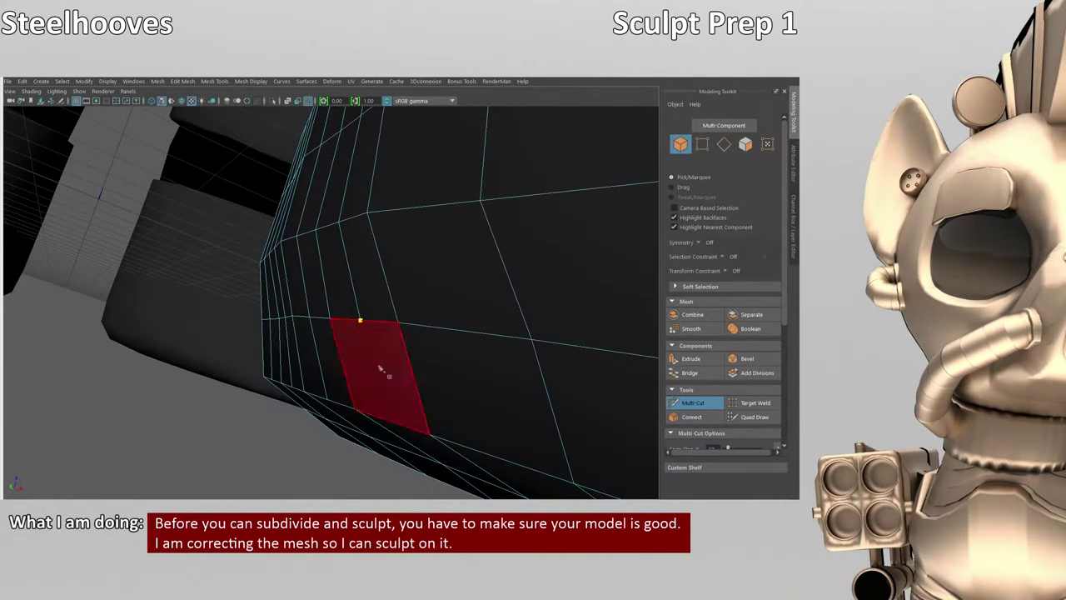
mouse_move(379, 369)
alt+mouse_down()
mouse_move(400, 405)
mouse_move(402, 326)
mouse_move(347, 424)
mouse_move(333, 491)
mouse_move(372, 350)
alt+mouse_up()
alt+drag(444, 447, 455, 183)
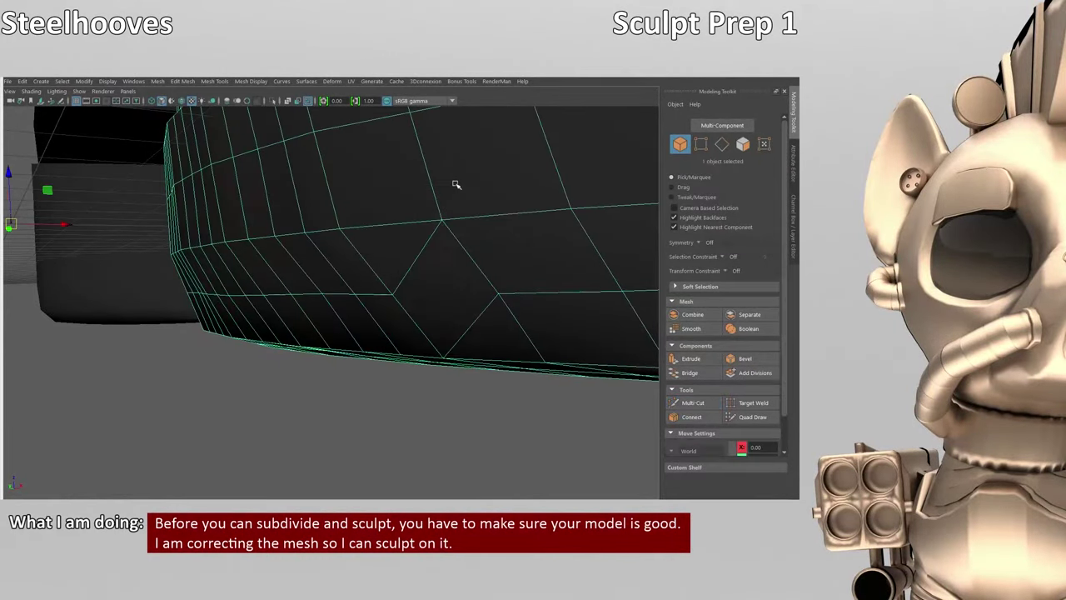
- Switch to vertex mode and cut a new edge across the hoof's upper faces, committing it
right_drag(333, 219, 335, 279)
alt+drag(335, 279, 351, 283)
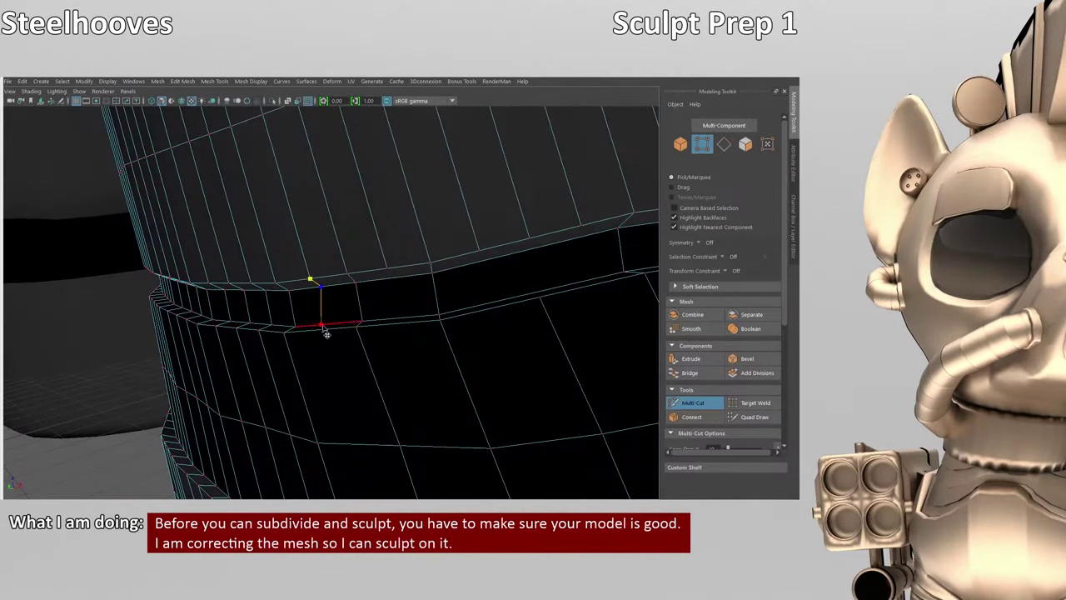
alt+drag(340, 392, 402, 233)
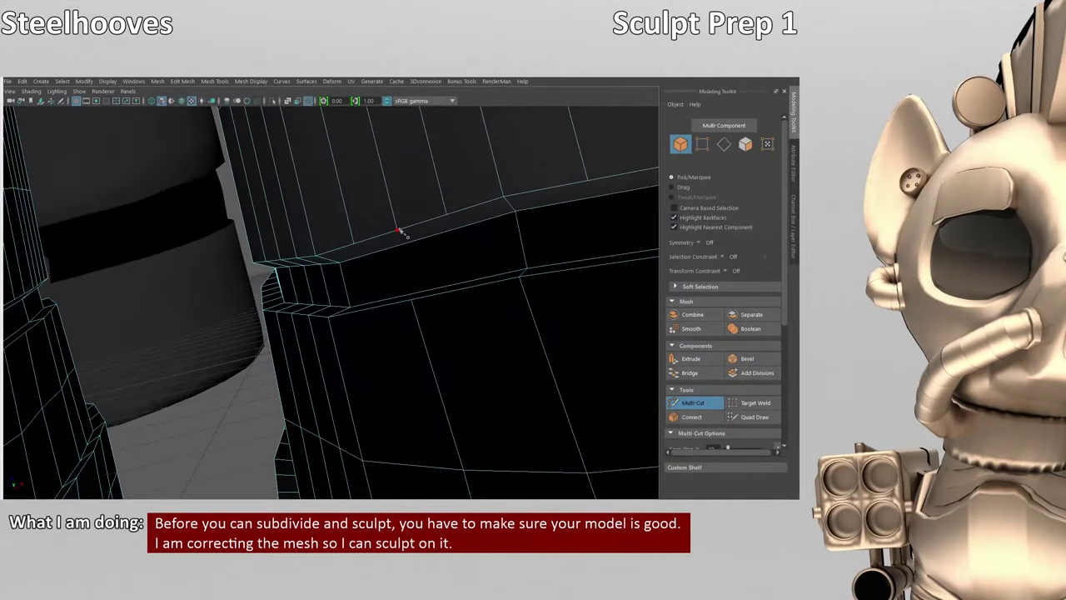
alt+drag(390, 304, 366, 298)
alt+drag(418, 477, 364, 374)
alt+drag(379, 265, 425, 354)
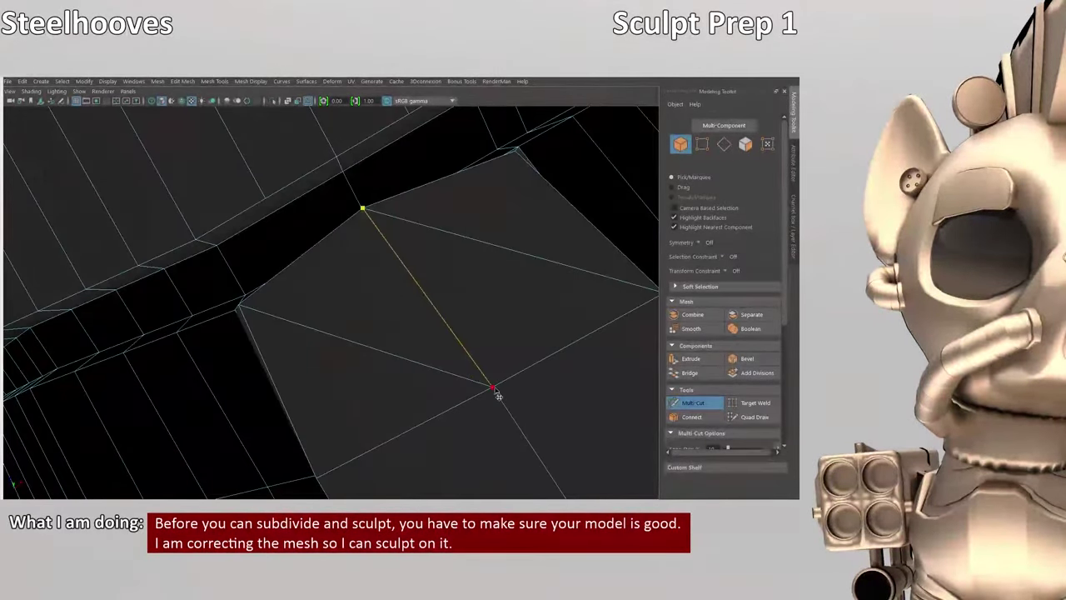
alt+drag(498, 396, 247, 285)
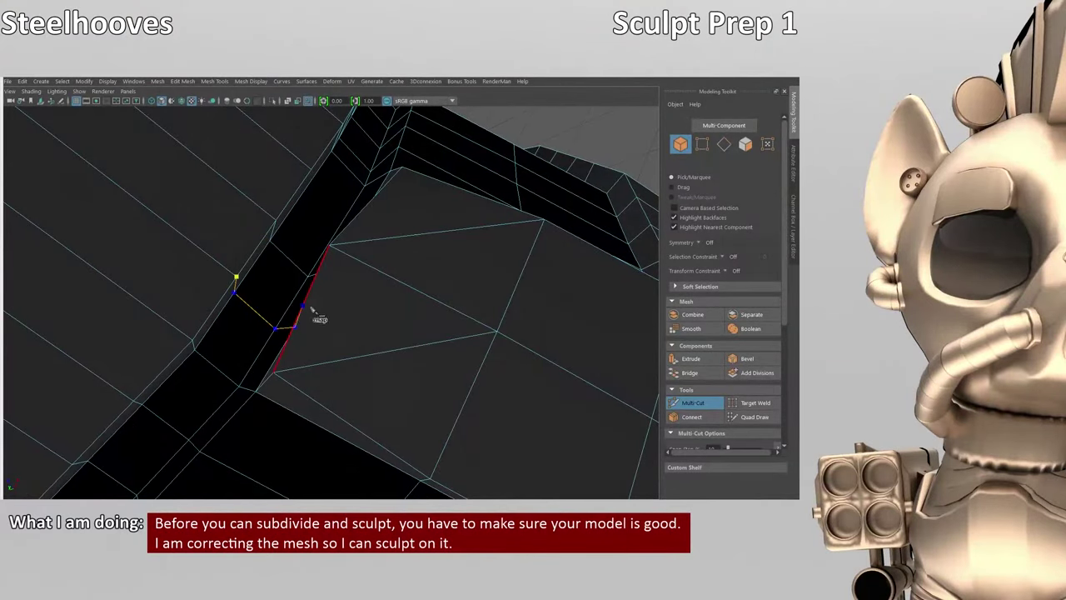
key(w)
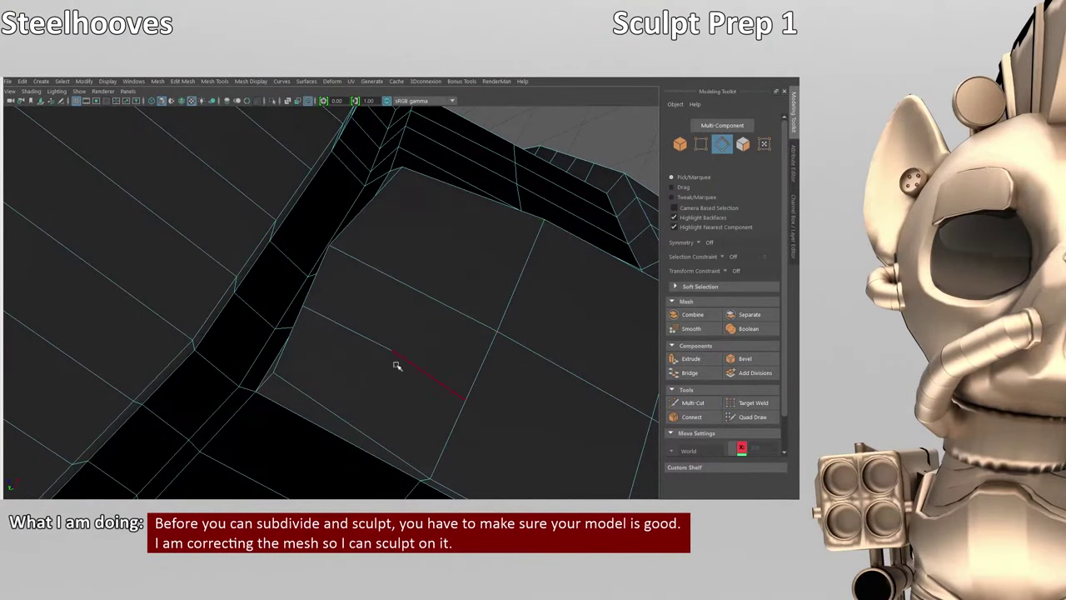
- Cut a long edge across the lower band panels, finish cutting, and select the hoof object
click(693, 402)
alt+drag(633, 417, 310, 277)
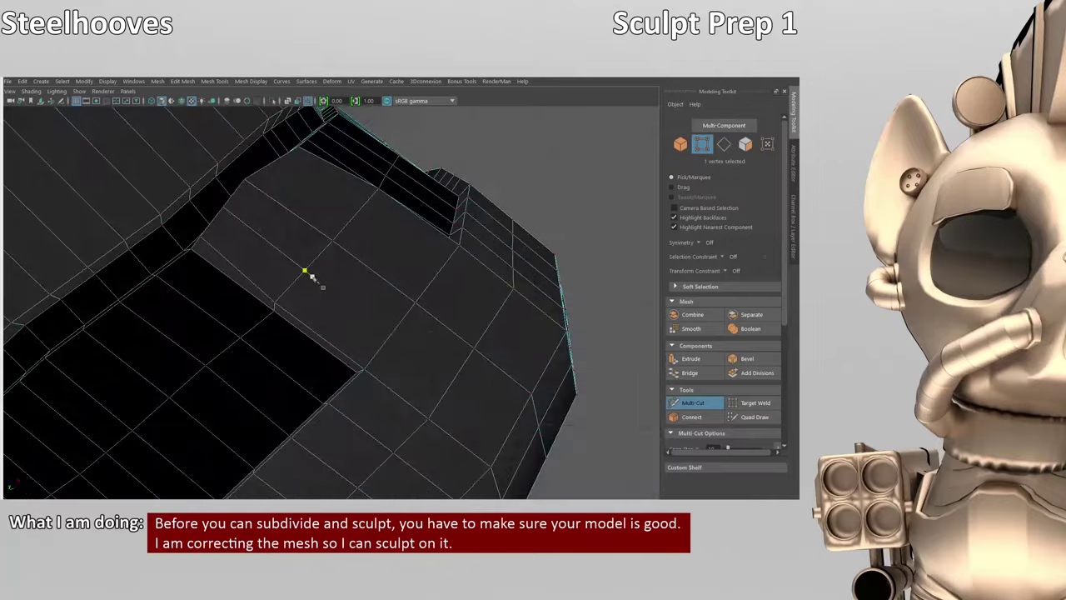
alt+drag(530, 463, 421, 371)
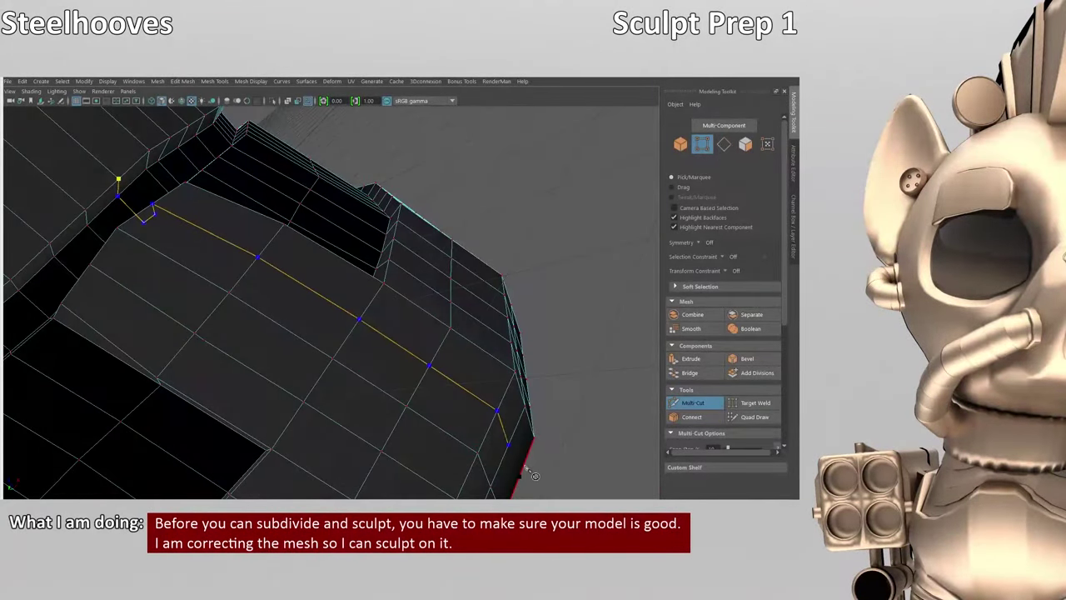
mouse_move(533, 475)
alt+mouse_down()
mouse_move(276, 374)
mouse_move(247, 345)
mouse_move(450, 367)
mouse_move(381, 317)
alt+mouse_up()
key(F8)
click(417, 209)
- In edge mode, pick an edge on the hoof underside and add a first Multi-Cut edge
key(w)
alt+drag(416, 209, 379, 293)
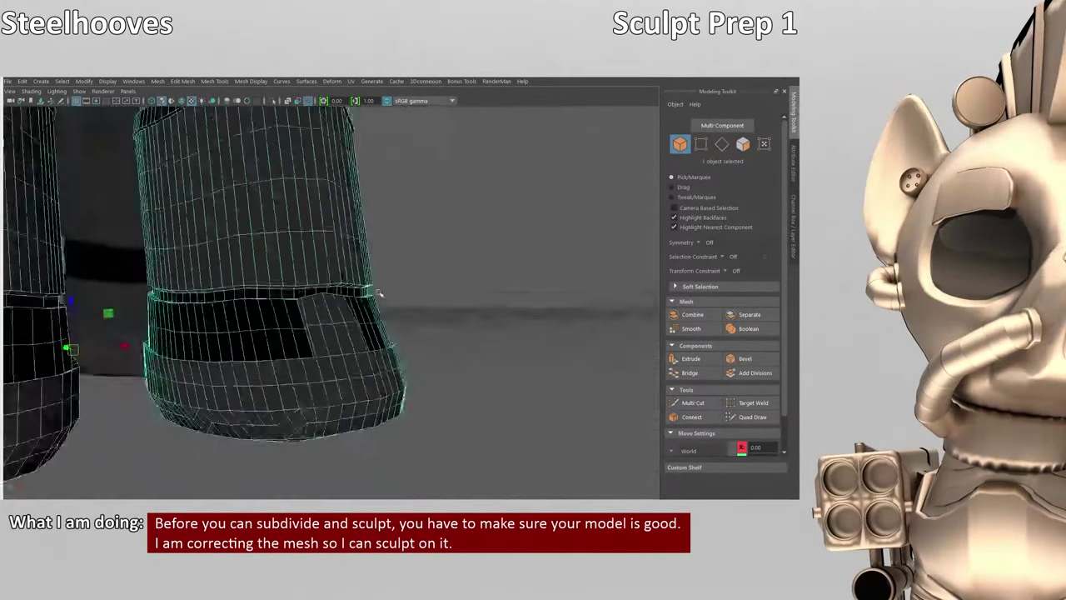
scroll(379, 293, up, 5)
key(F10)
click(310, 232)
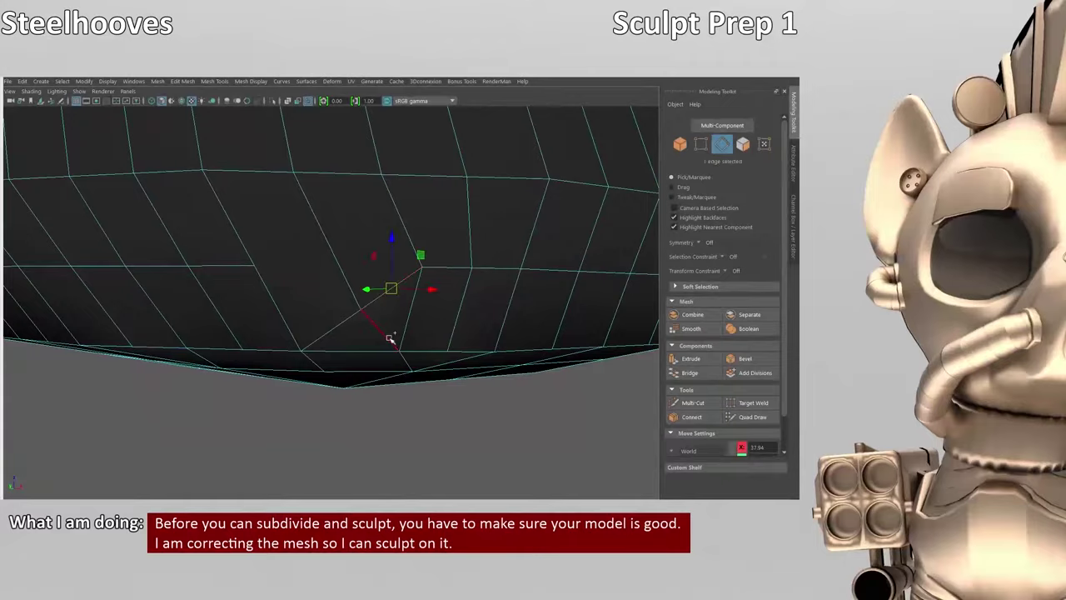
click(705, 403)
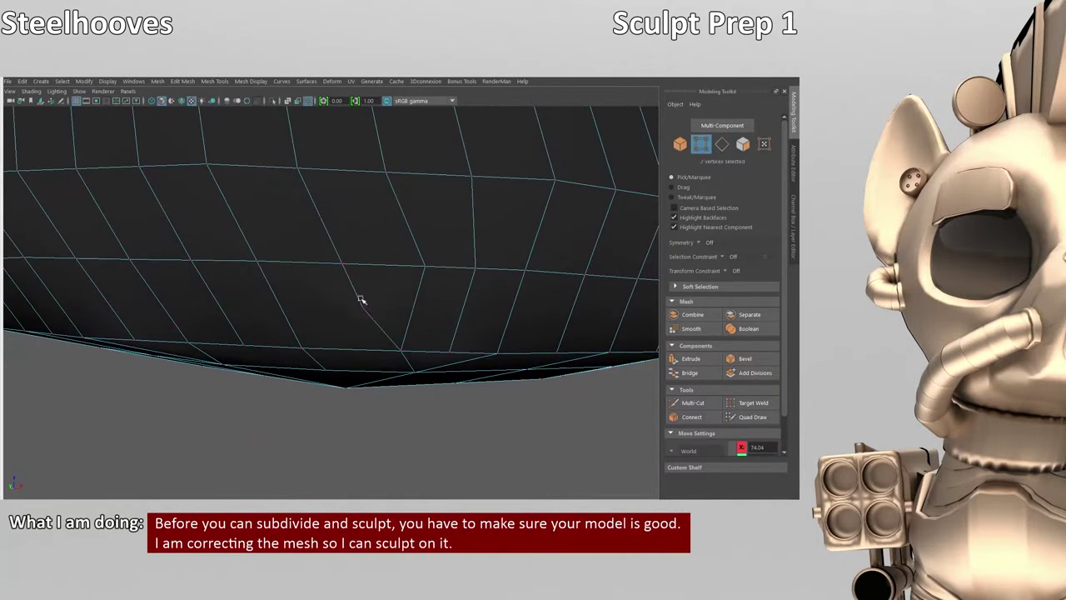
alt+drag(361, 300, 476, 350)
shift+right_drag(409, 226, 409, 171)
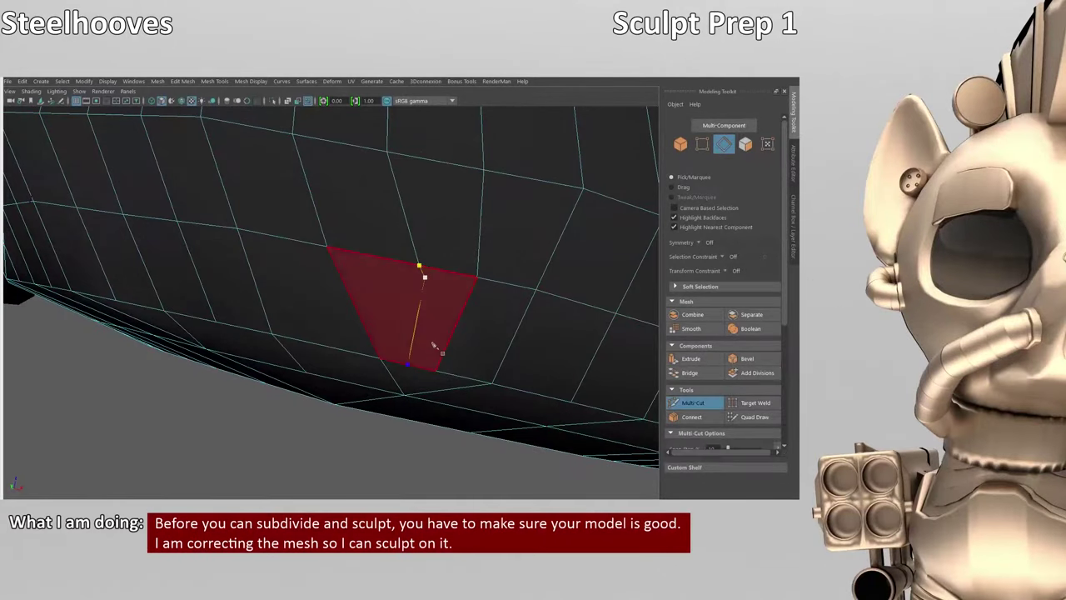
alt+drag(433, 345, 424, 281)
key(w)
- Cut another edge across an underside face, then frame a vertex on the hoof
alt+drag(488, 357, 414, 234)
key(F10)
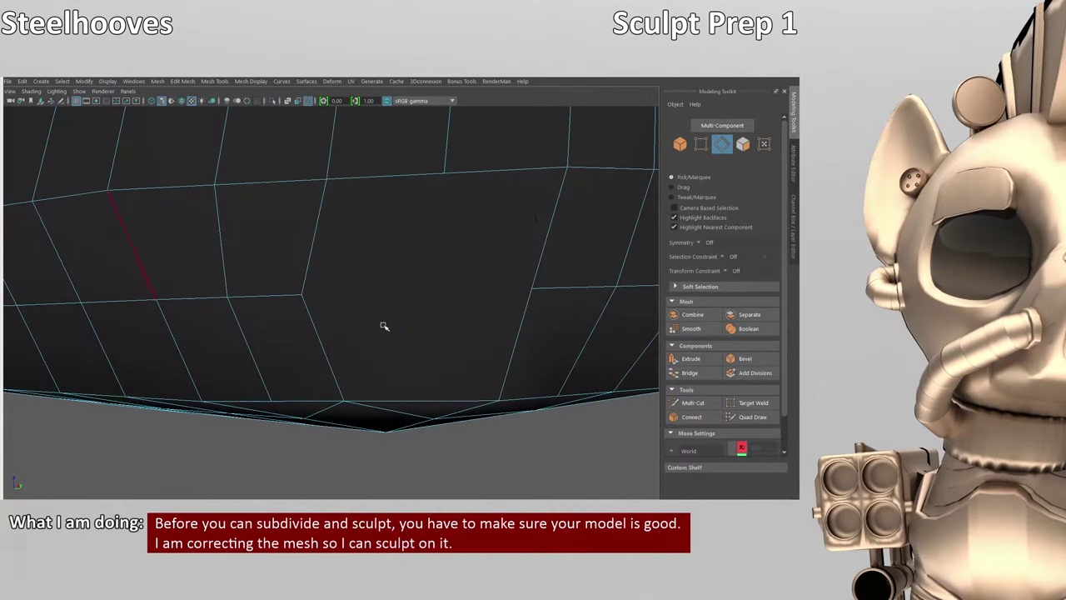
click(702, 404)
alt+drag(444, 173, 456, 367)
key(w)
click(367, 287)
key(F9)
click(310, 340)
key(f)
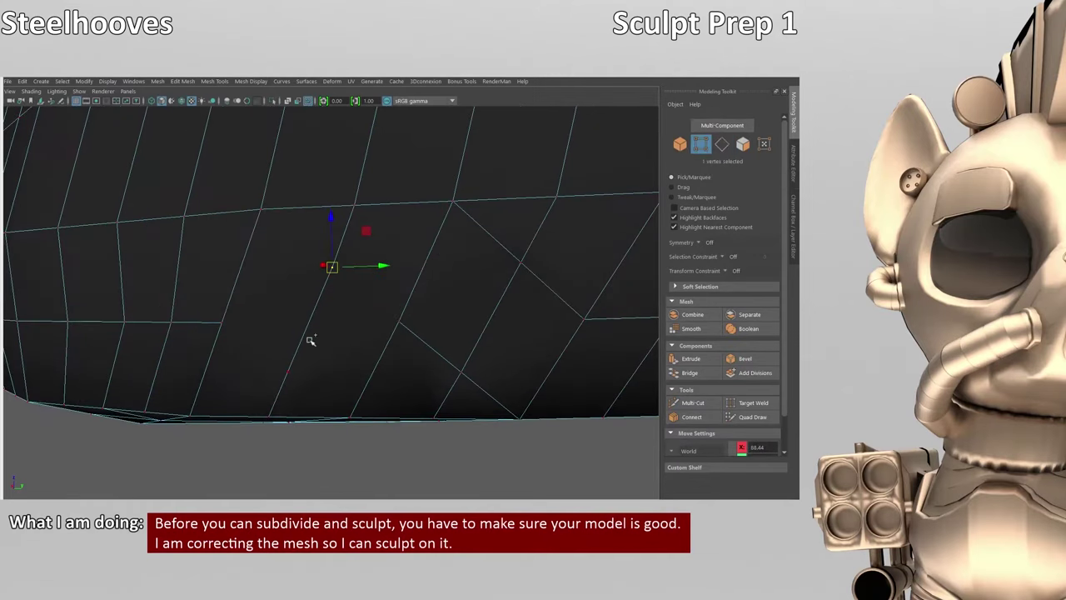
alt+drag(226, 333, 353, 273)
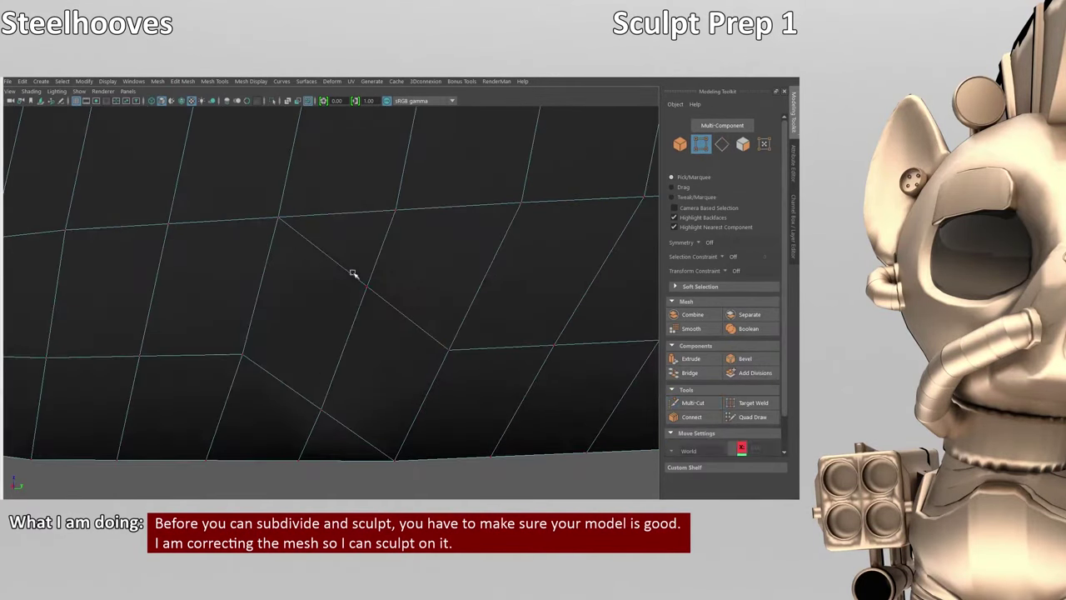
key(F9)
shift+right_drag(448, 351, 370, 348)
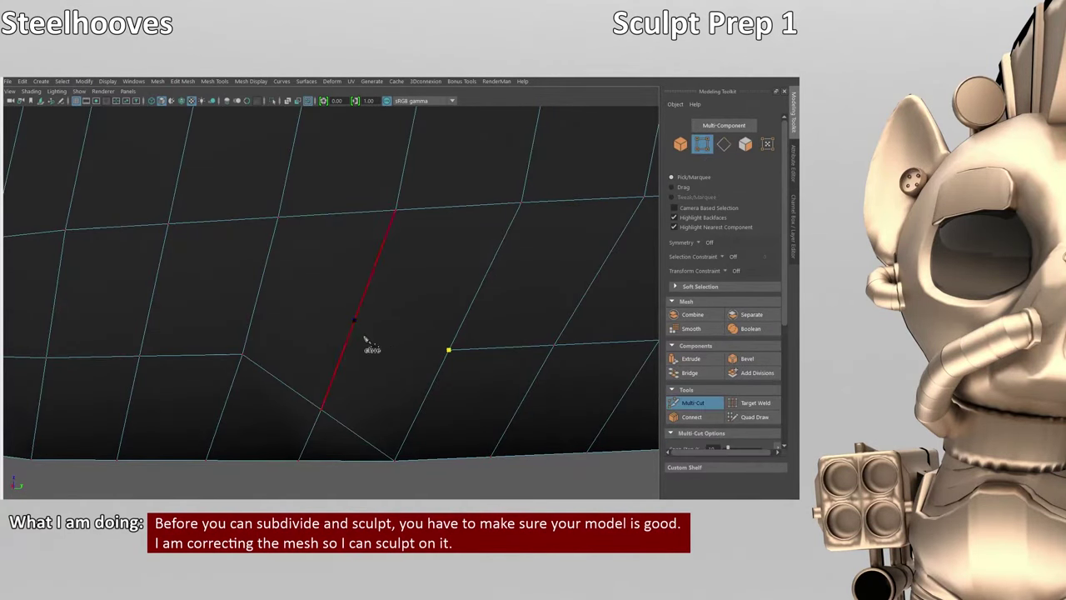
- Select the leftover diagonal edge and replace it with a short cut joining two edge loops
key(F10)
key(w)
click(348, 431)
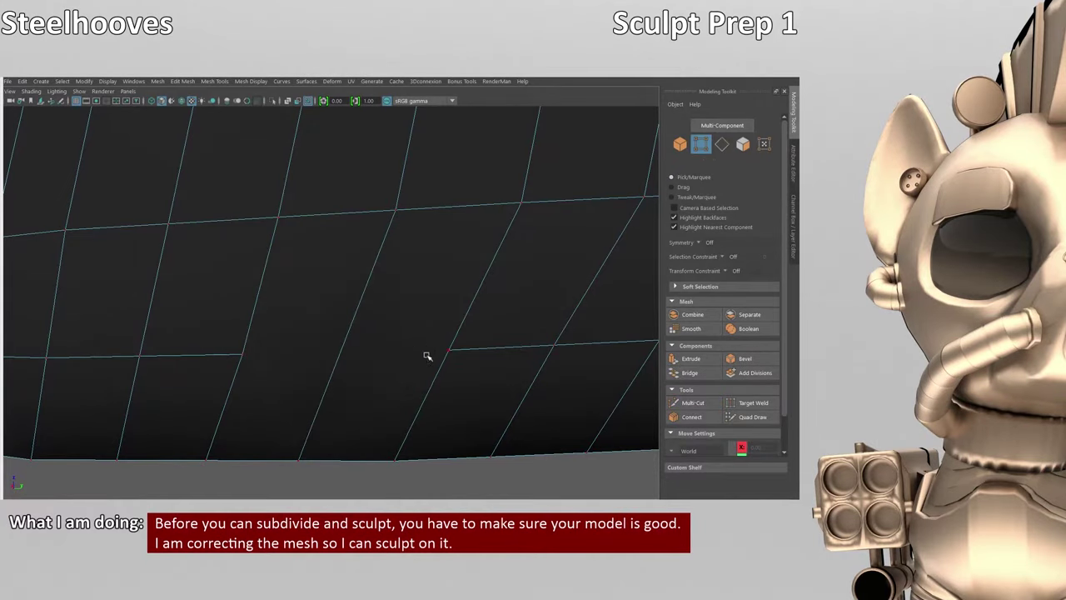
alt+drag(426, 355, 466, 317)
shift+right_drag(466, 316, 483, 297)
scroll(499, 305, down, 5)
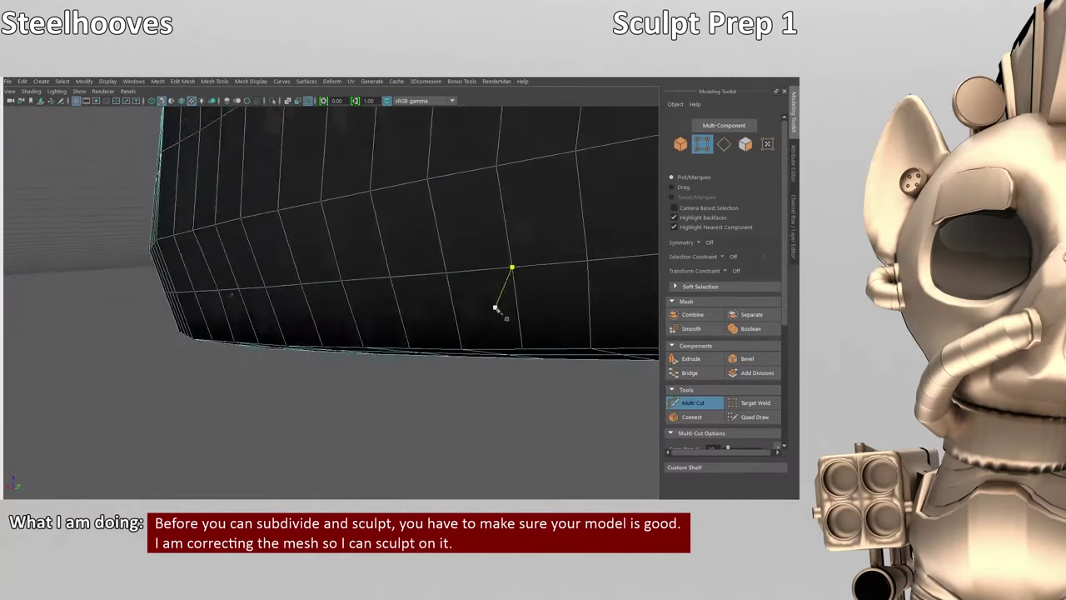
scroll(505, 305, up, 6)
scroll(493, 304, down, 5)
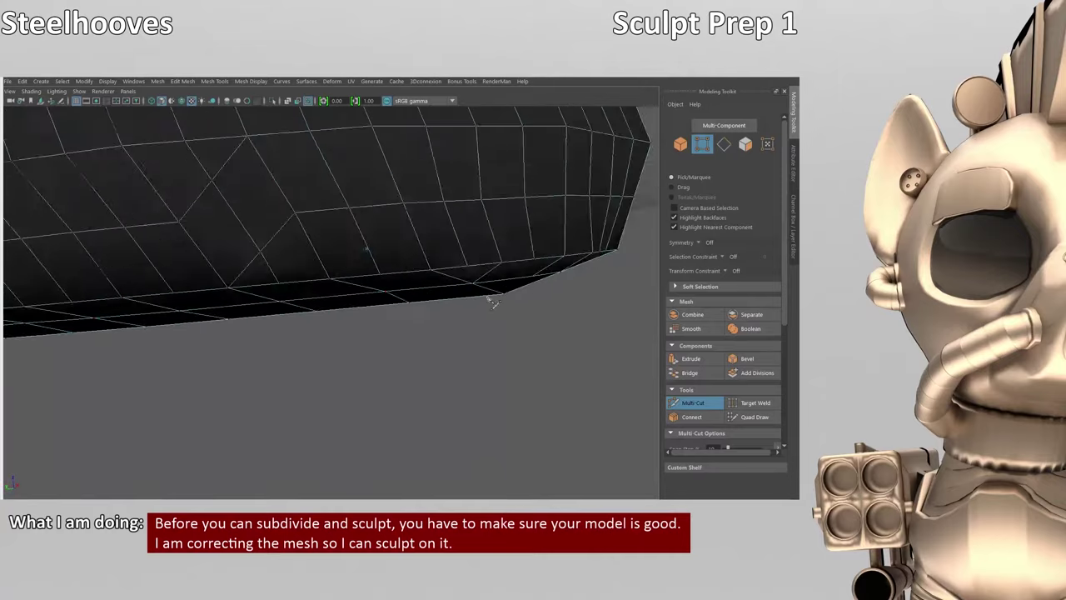
scroll(493, 303, up, 4)
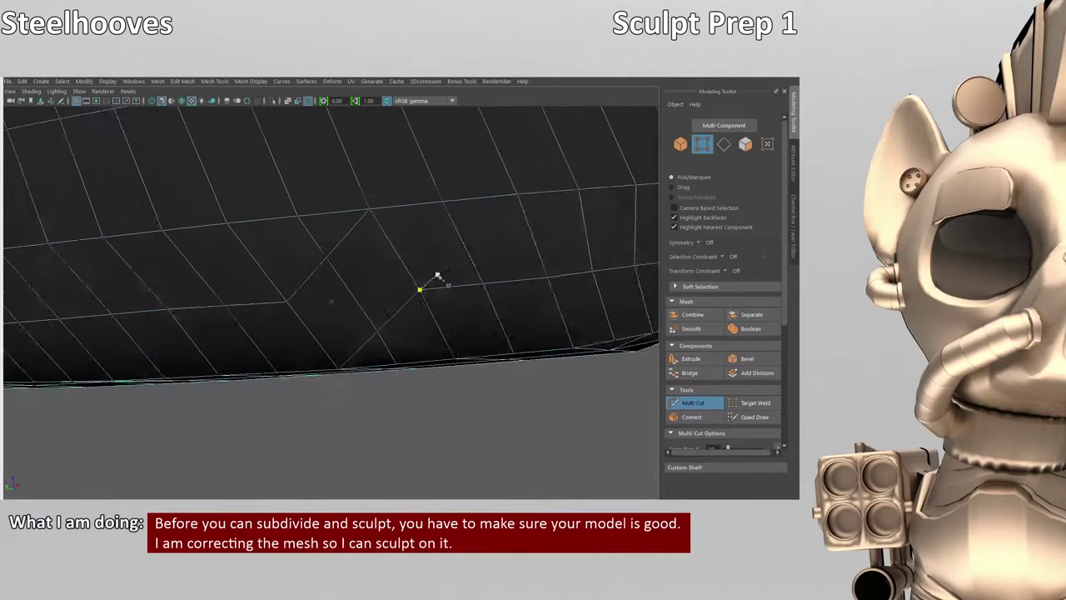
key(F10)
key(w)
click(329, 275)
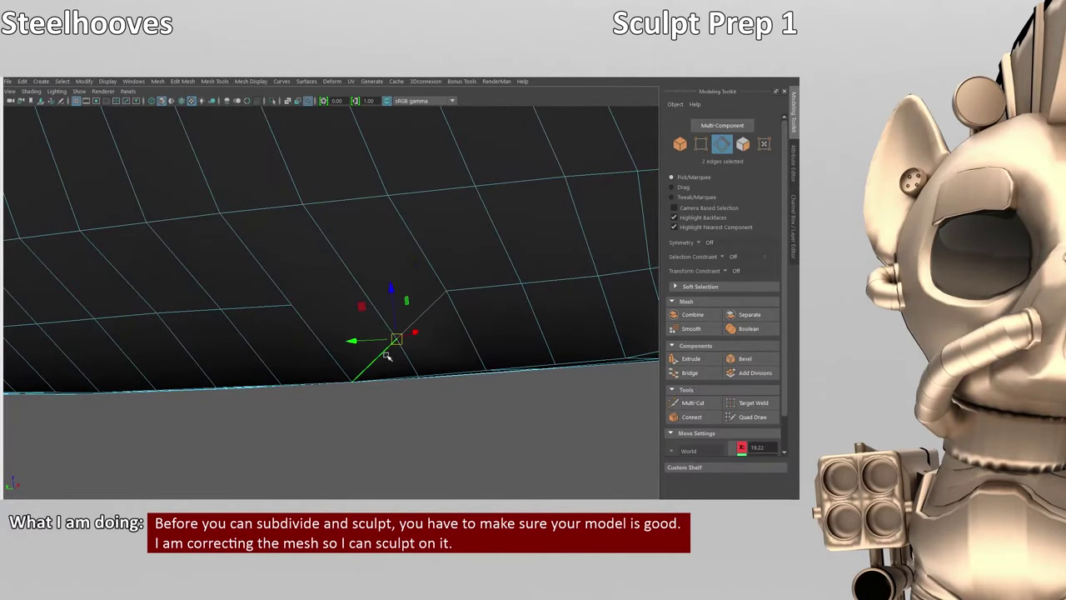
- Pick the vertex at the cut's end and begin another Multi-Cut from it
key(F9)
click(393, 340)
click(674, 403)
scroll(449, 304, down, 4)
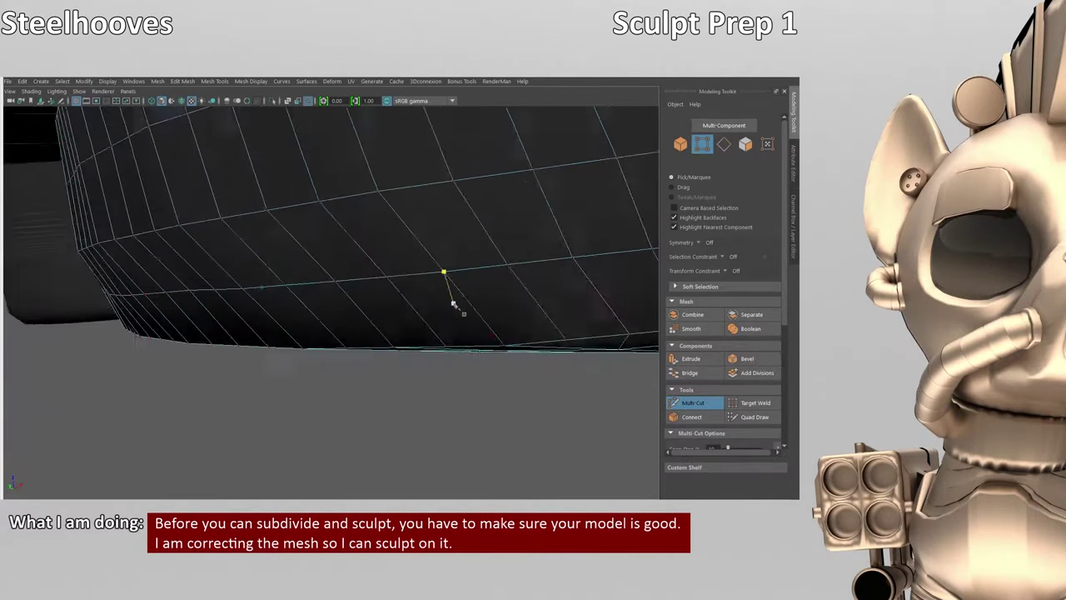
alt+drag(569, 334, 543, 304)
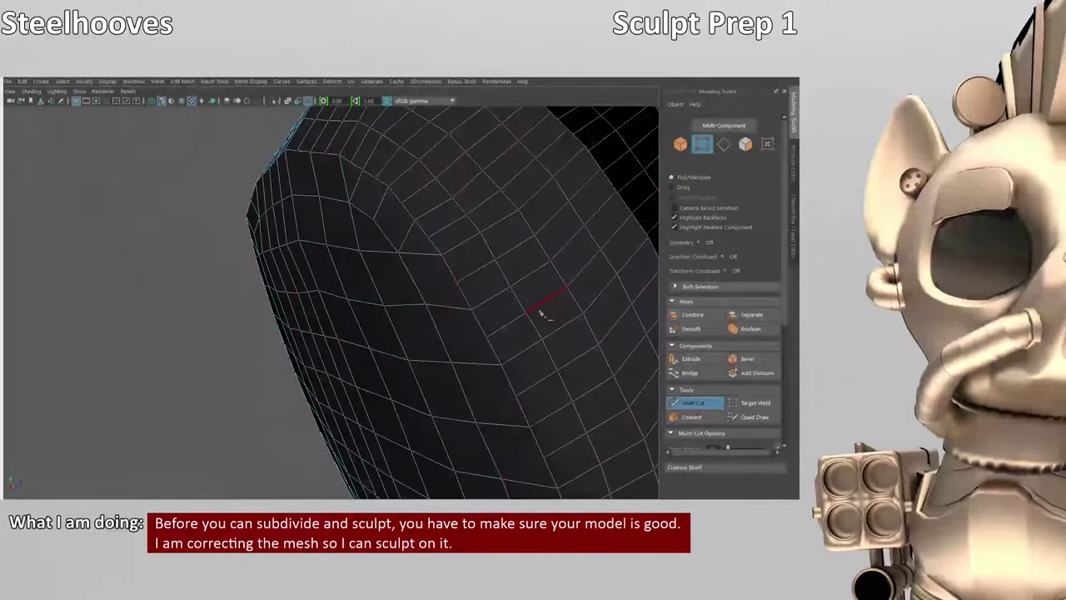
- Select a face loop on the head mesh to inspect it, then clear the selection
key(F11)
key(w)
double_click(425, 258)
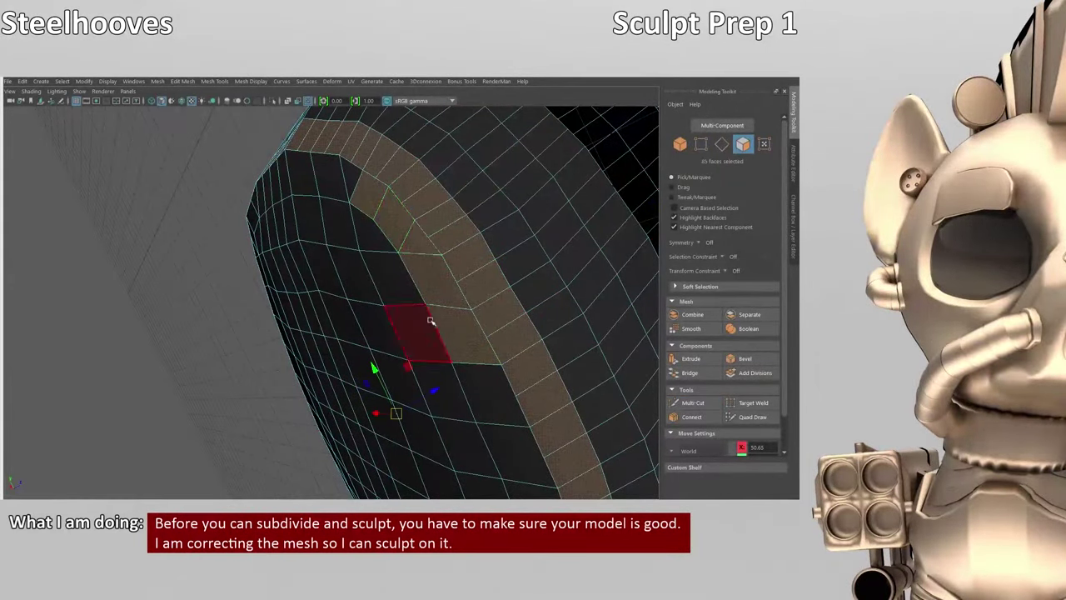
click(263, 265)
alt+drag(269, 265, 337, 248)
- Switch to edge mode and Multi-Cut a new edge between two edges on the head
key(F10)
alt+drag(387, 345, 398, 278)
key(ctrl+shift+x)
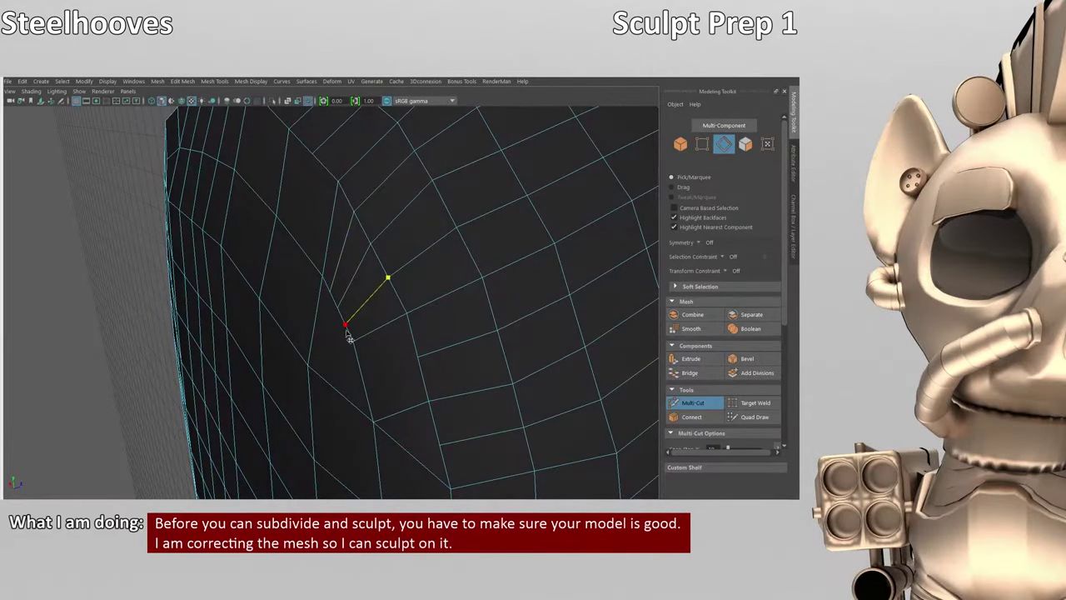
alt+drag(285, 138, 350, 278)
right_drag(440, 195, 472, 187)
alt+drag(441, 177, 445, 388)
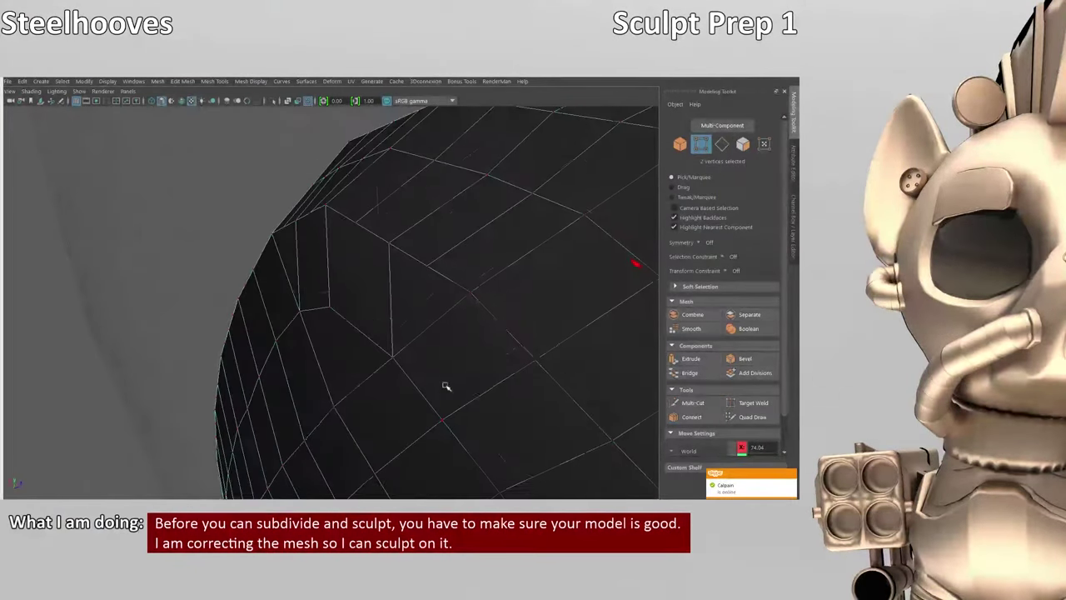
click(388, 297)
key(ctrl+shift+x)
click(389, 243)
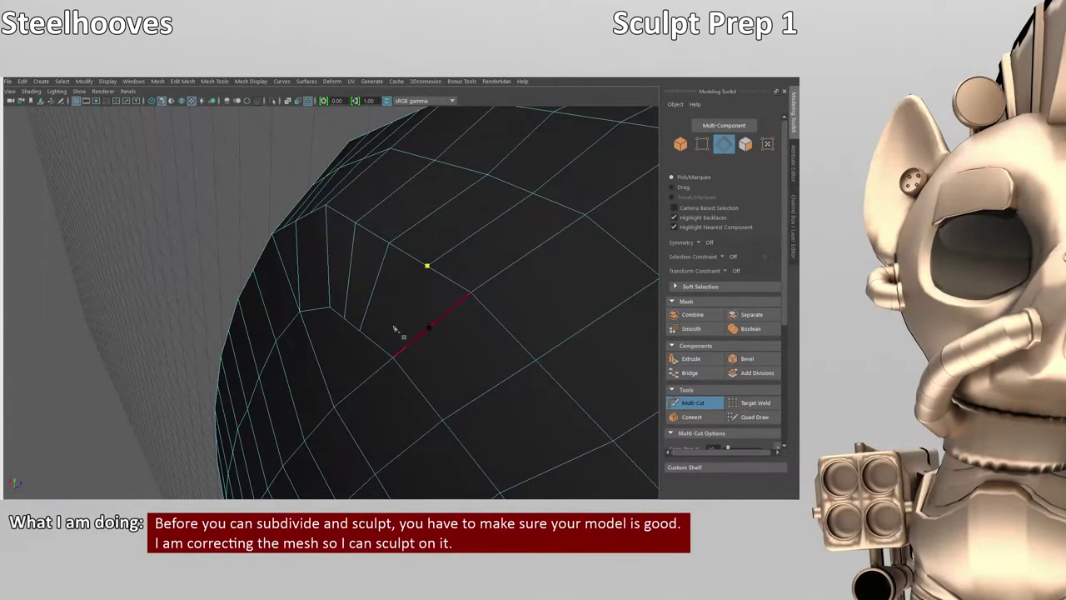
click(395, 329)
key(Return)
- Cut a second edge across a face, ending on the top edge
alt+drag(395, 329, 381, 252)
key(w)
click(691, 403)
click(385, 214)
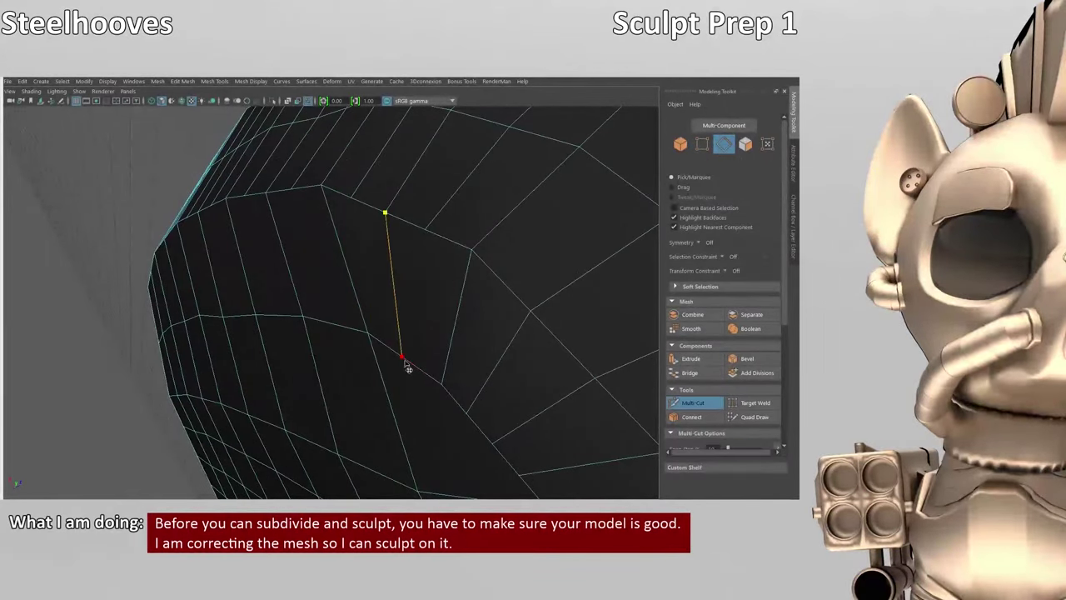
alt+drag(386, 348, 424, 223)
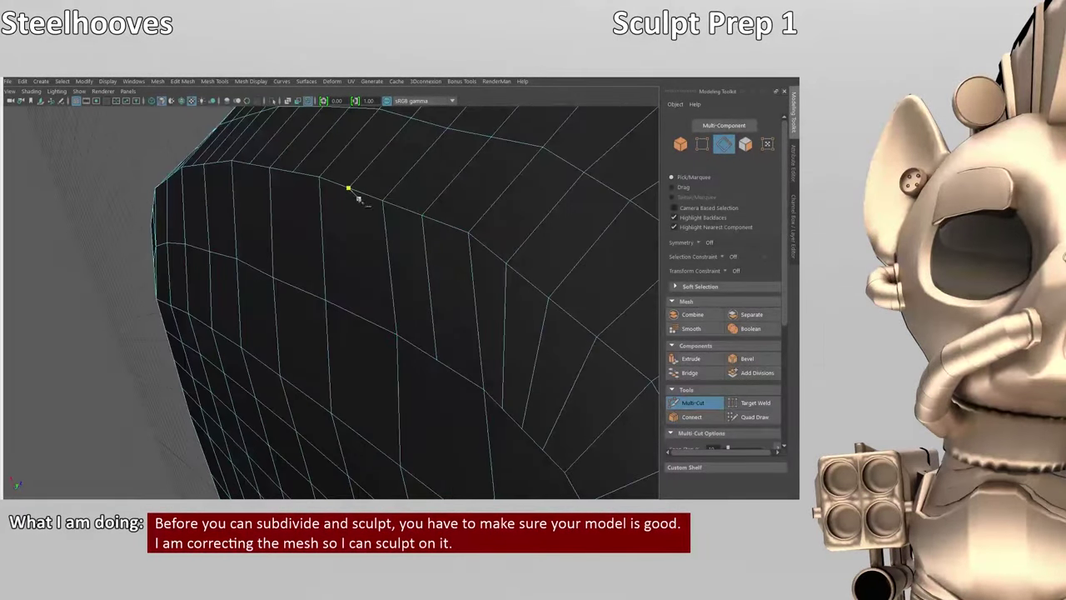
alt+drag(297, 190, 399, 298)
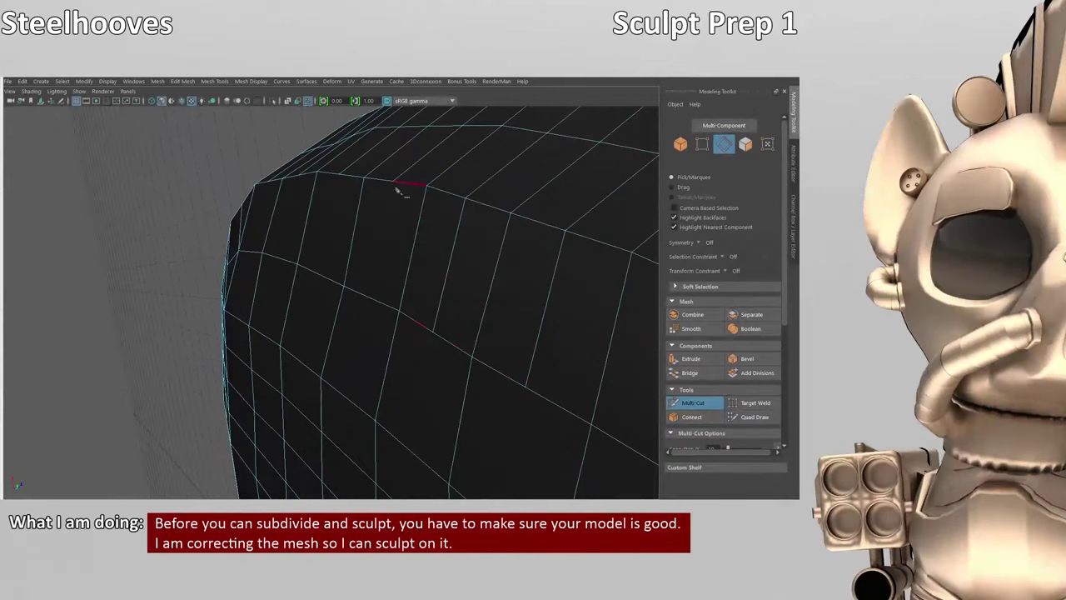
click(250, 233)
key(w)
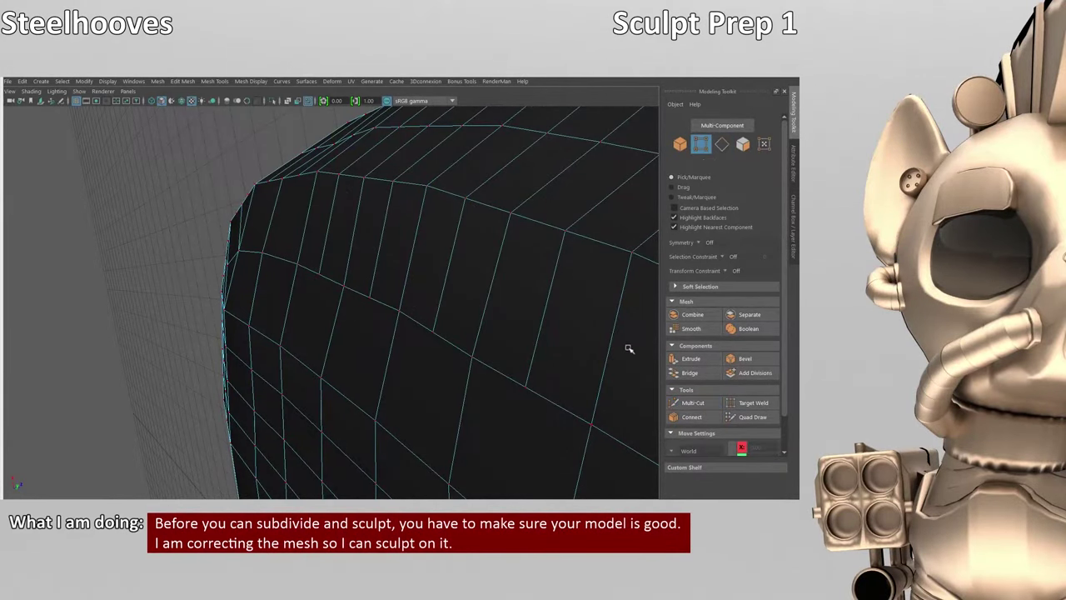
- Add a third cut splitting another upper panel face into quads
click(692, 402)
alt+drag(533, 316, 452, 238)
alt+drag(369, 328, 392, 359)
click(396, 370)
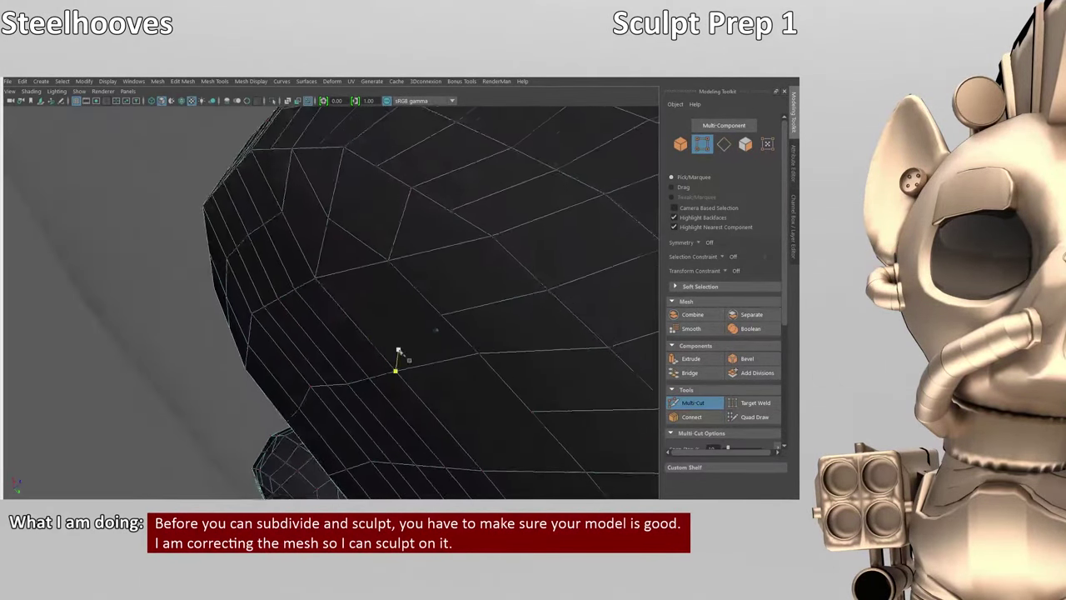
click(344, 281)
key(w)
- Add further cuts across the upper panels, one ending at a vertex, and start another
right_drag(477, 196, 458, 204)
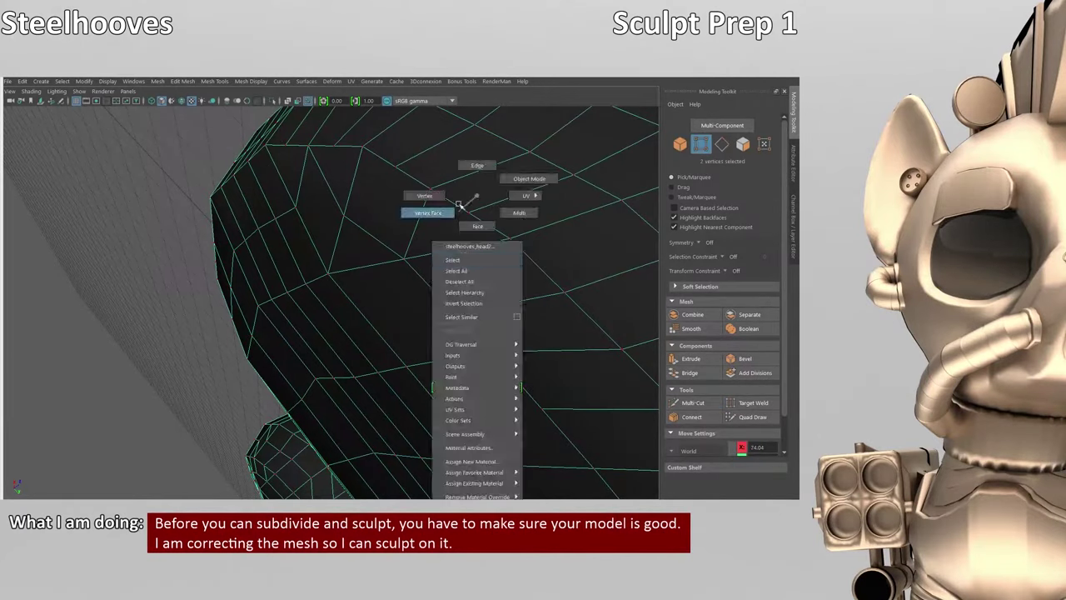
key(ctrl+shift+x)
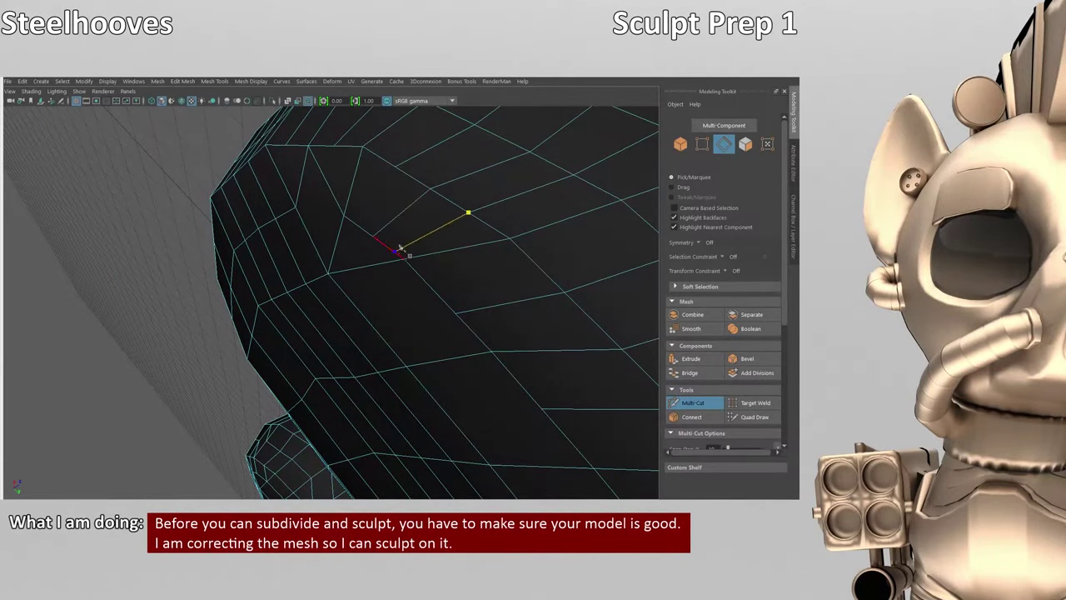
alt+drag(408, 181, 585, 386)
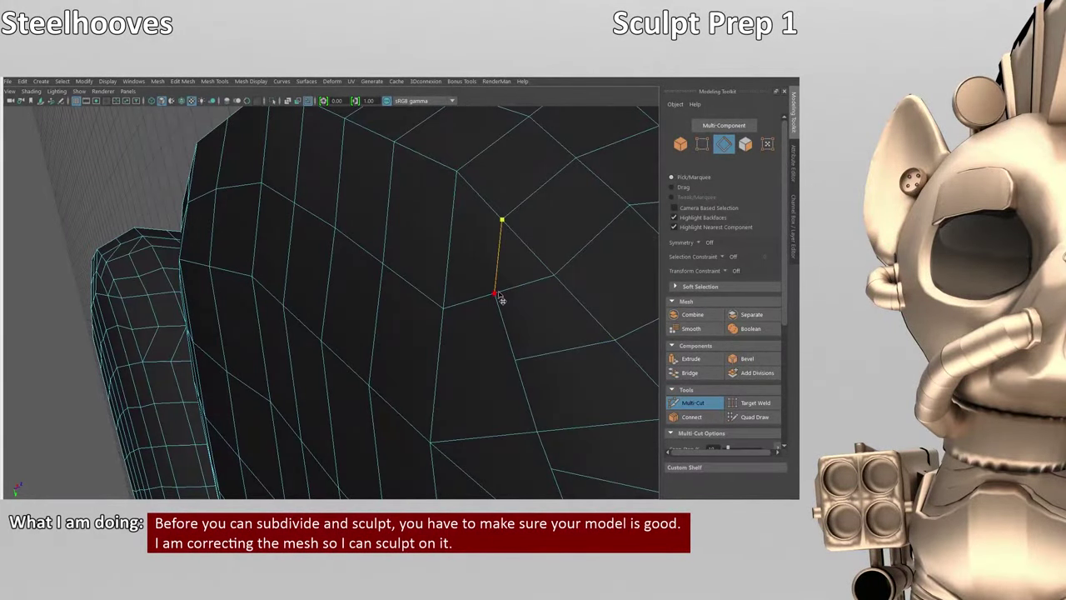
click(516, 364)
key(w)
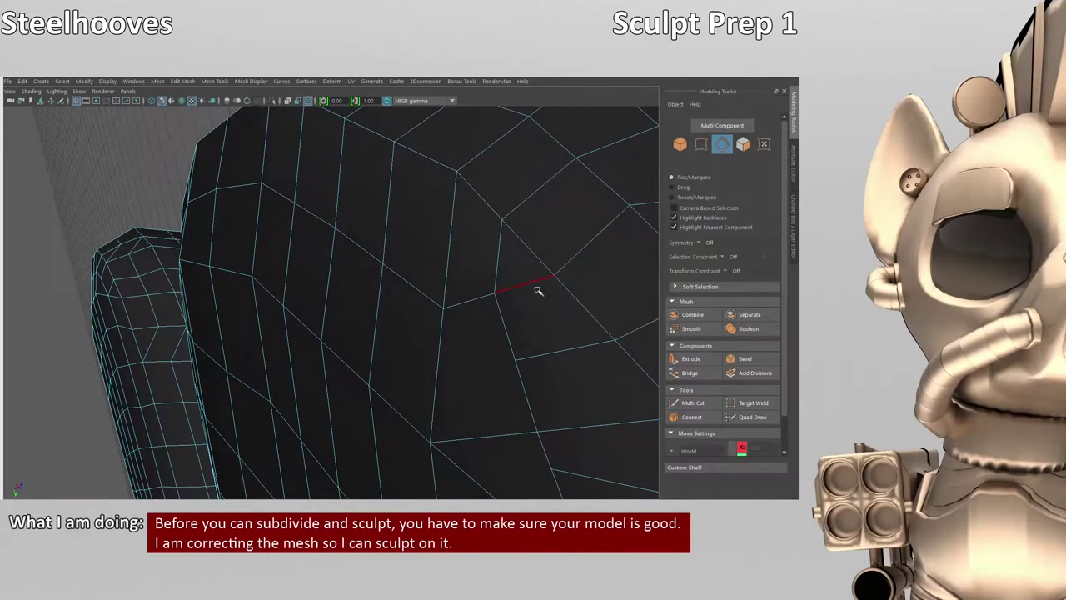
alt+drag(538, 291, 504, 343)
key(ctrl+shift+x)
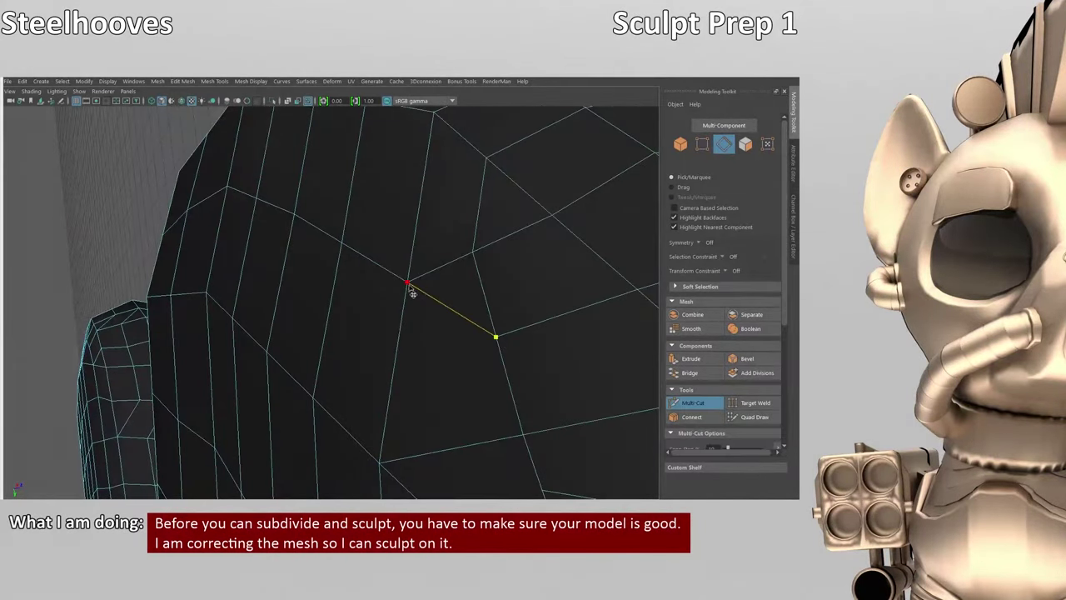
click(409, 284)
key(w)
click(689, 404)
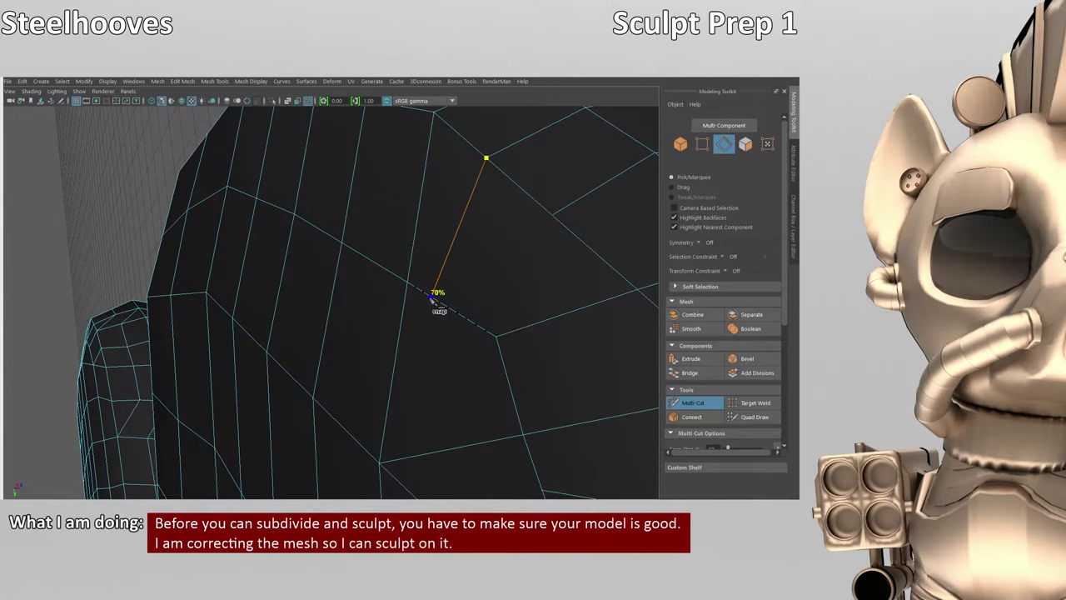
alt+drag(502, 319, 459, 278)
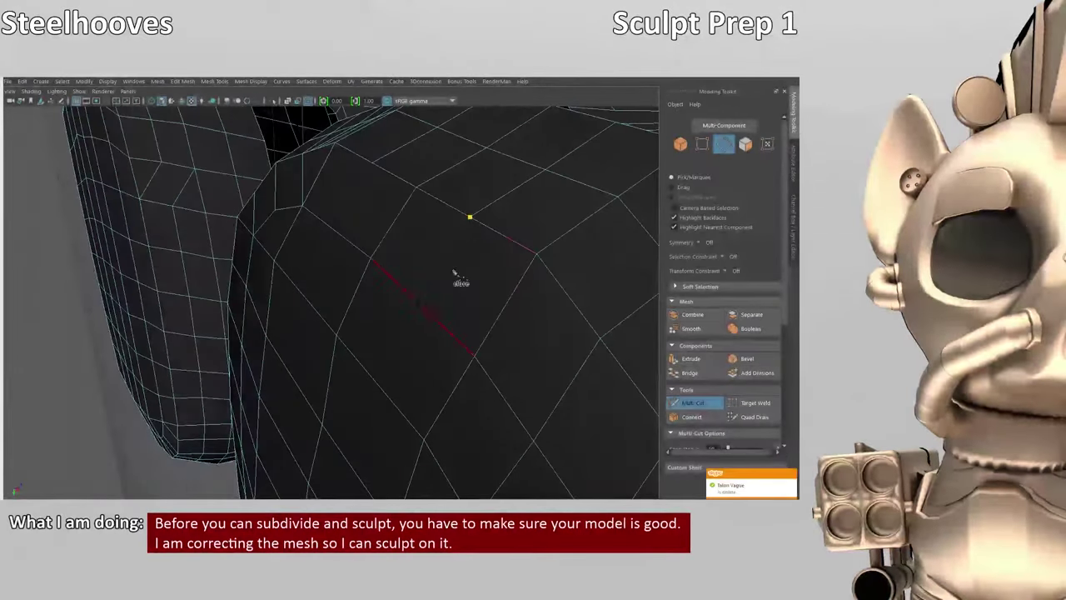
- Finish the pending cut and slice a new edge across a lower-body face
alt+drag(345, 230, 448, 277)
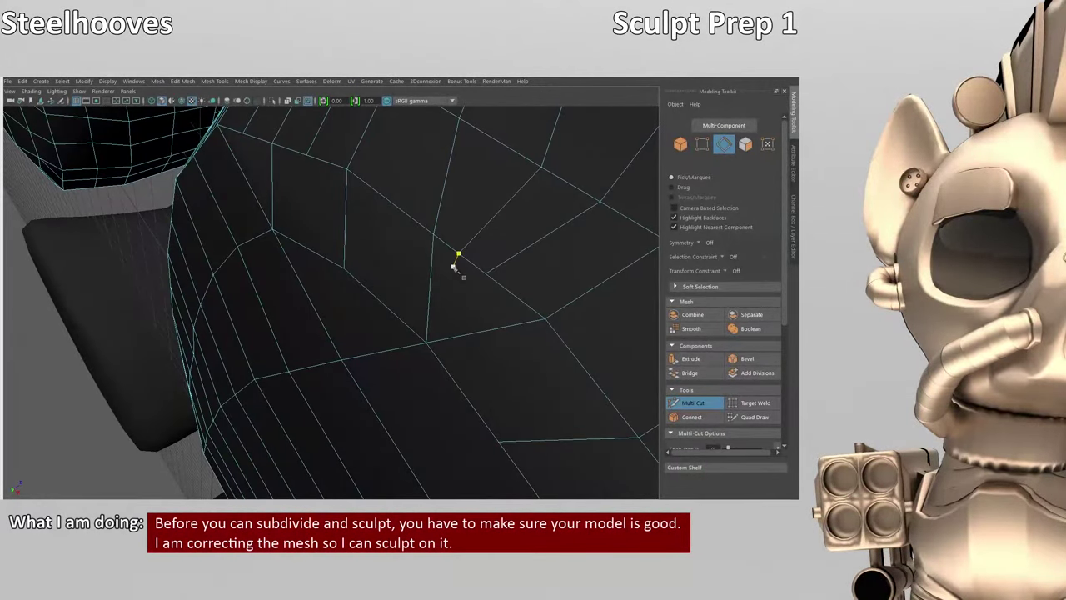
key(w)
click(439, 282)
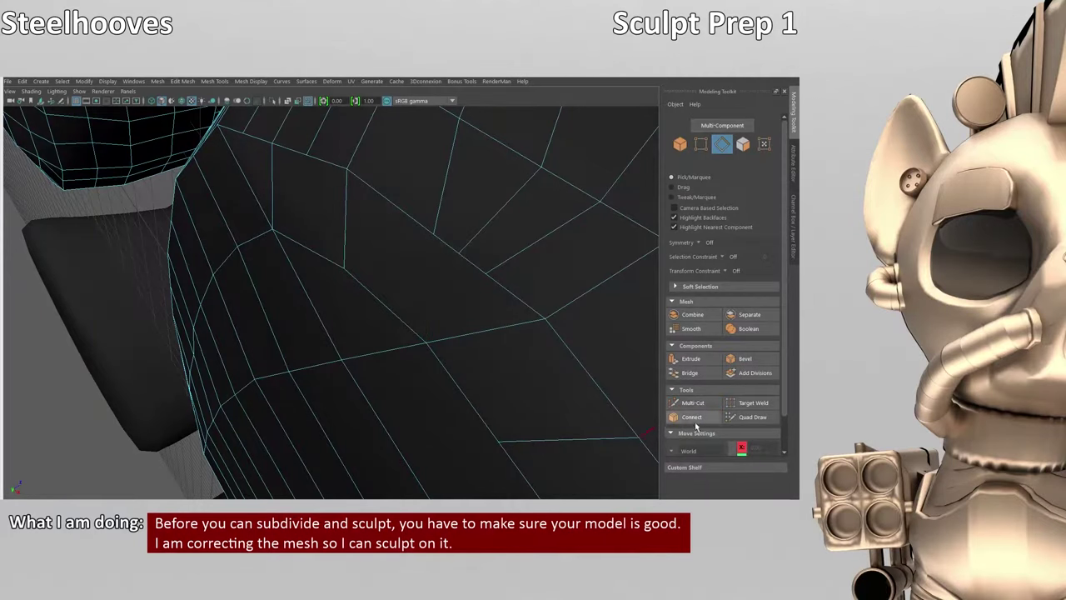
click(692, 402)
click(395, 315)
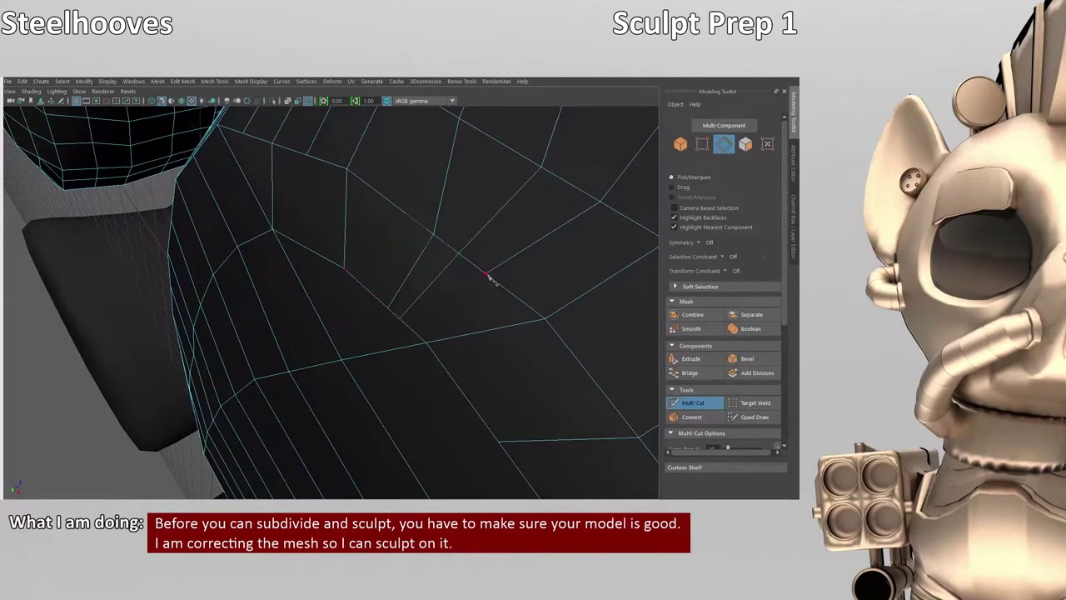
- Resume Multi-Cut and tumble around the lower body's underside to find faces to fix
right_drag(519, 209, 564, 166)
key(w)
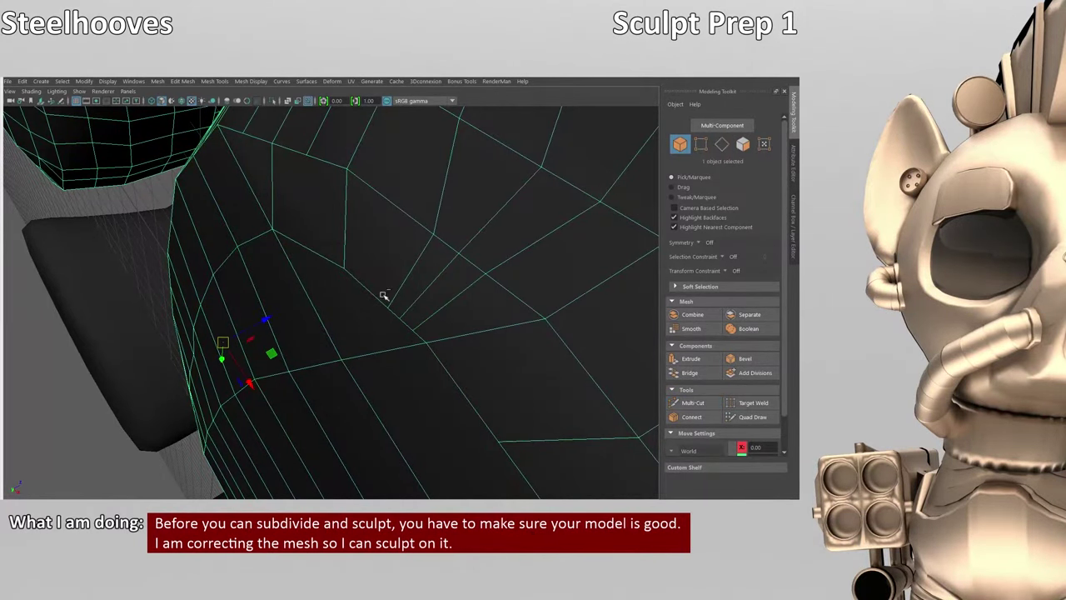
alt+drag(452, 297, 452, 248)
click(693, 402)
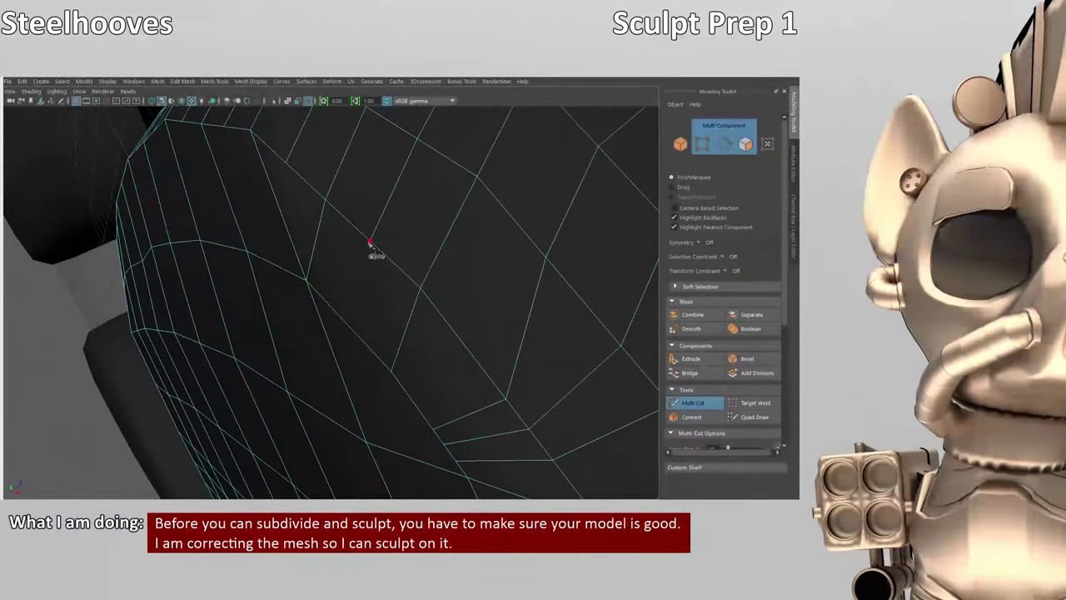
alt+drag(370, 245, 600, 333)
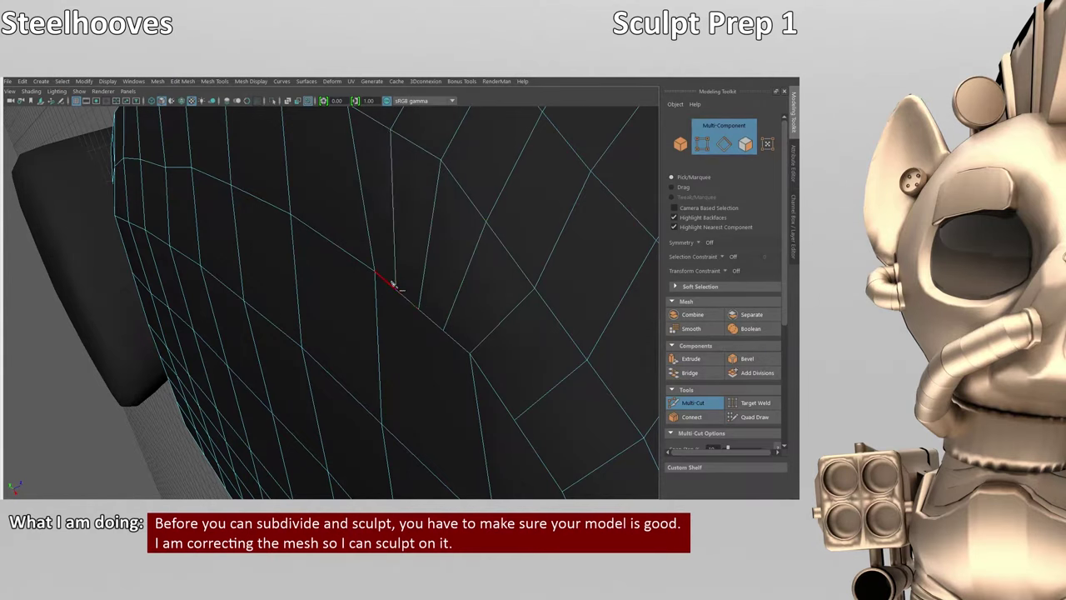
alt+drag(394, 285, 502, 376)
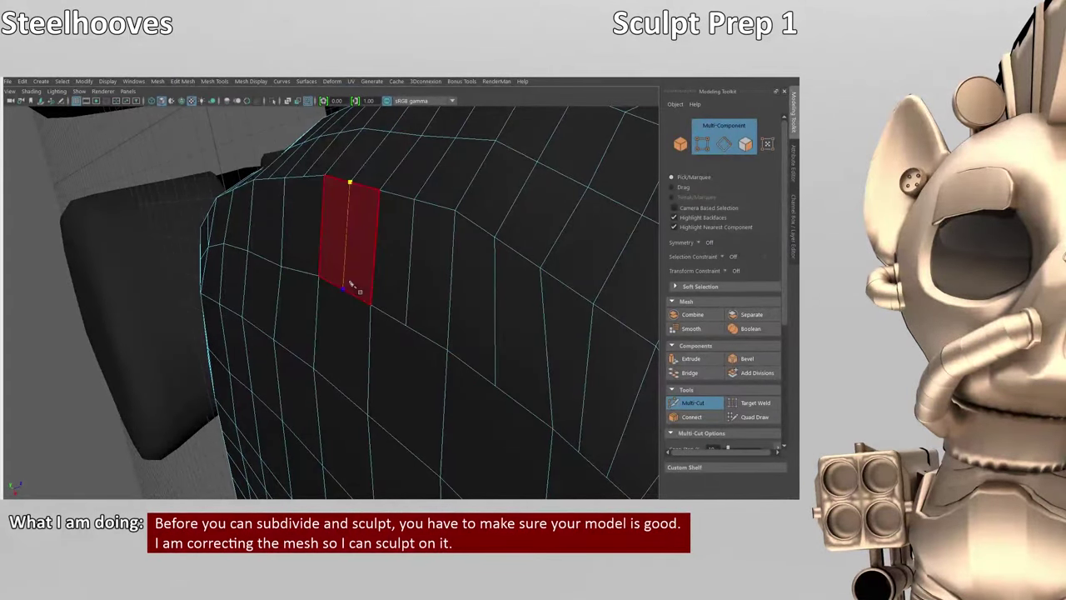
alt+drag(302, 274, 428, 278)
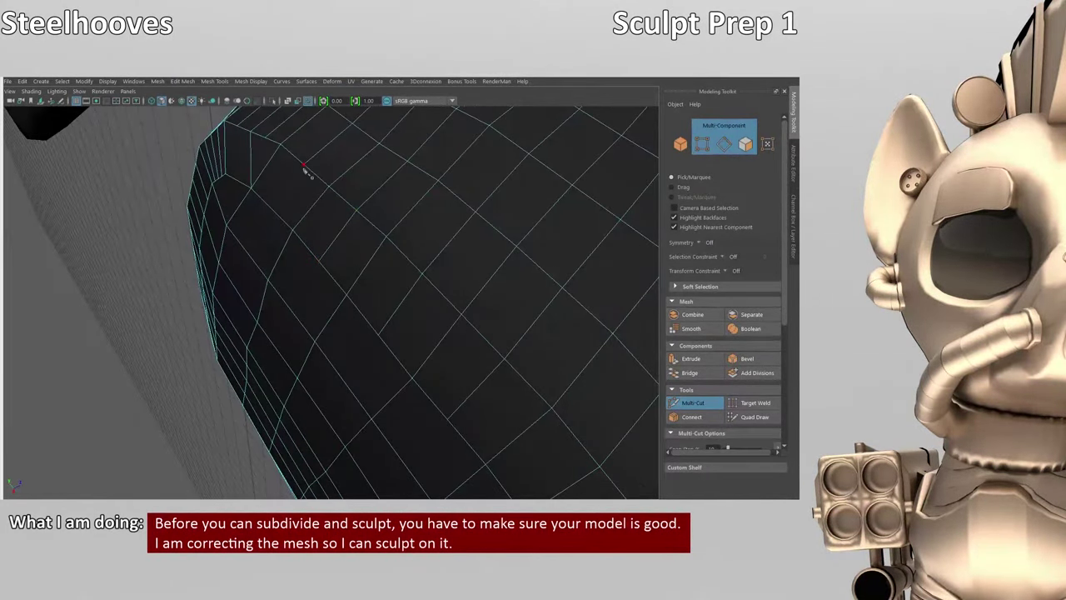
alt+drag(285, 210, 438, 269)
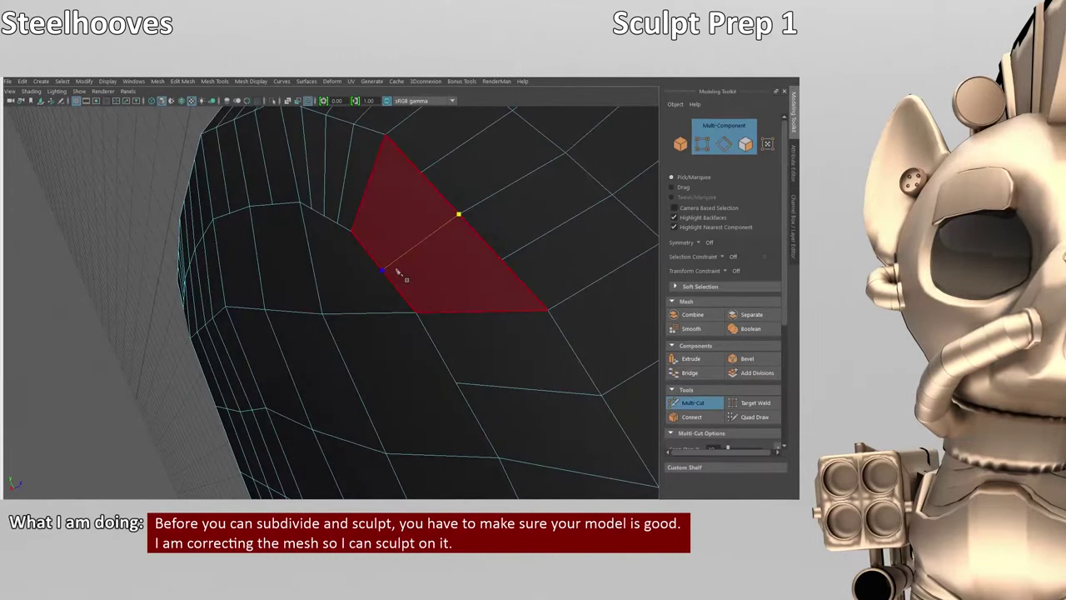
alt+drag(422, 177, 497, 295)
alt+drag(417, 293, 550, 204)
key(F8)
key(w)
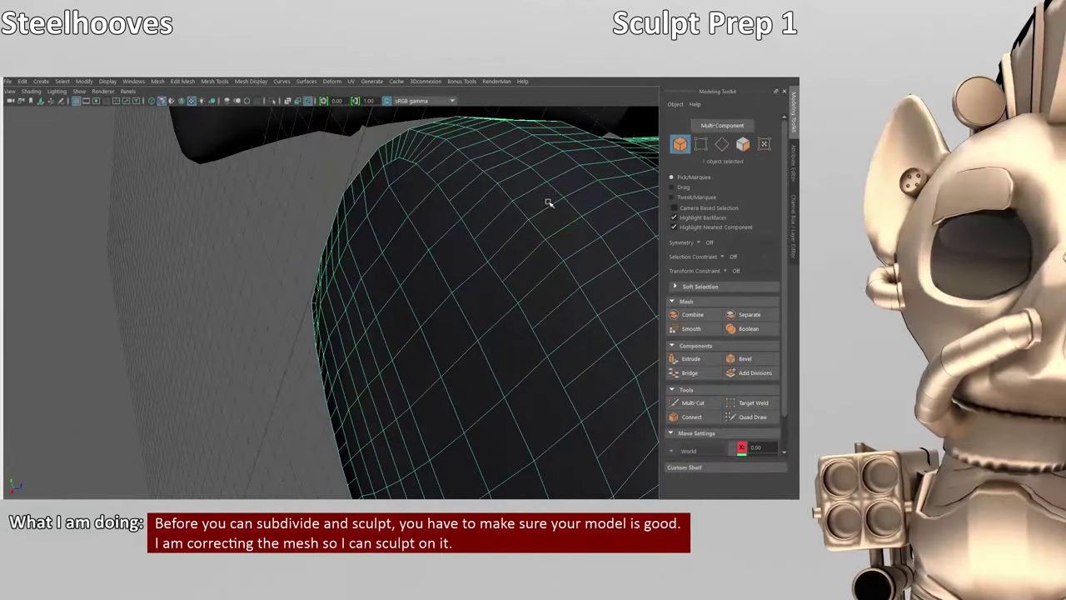
alt+drag(545, 324, 581, 379)
key(F8)
shift+right_drag(580, 379, 581, 379)
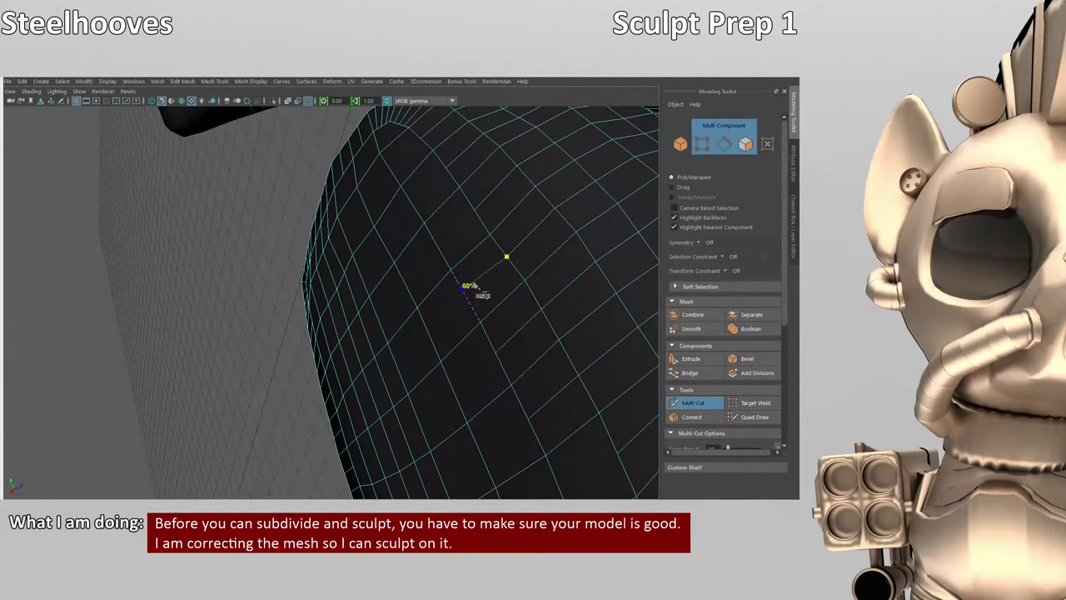
alt+drag(475, 212, 498, 341)
alt+drag(502, 221, 581, 286)
- Start new cuts from an edge and a vertex on the lower-body faces
click(506, 220)
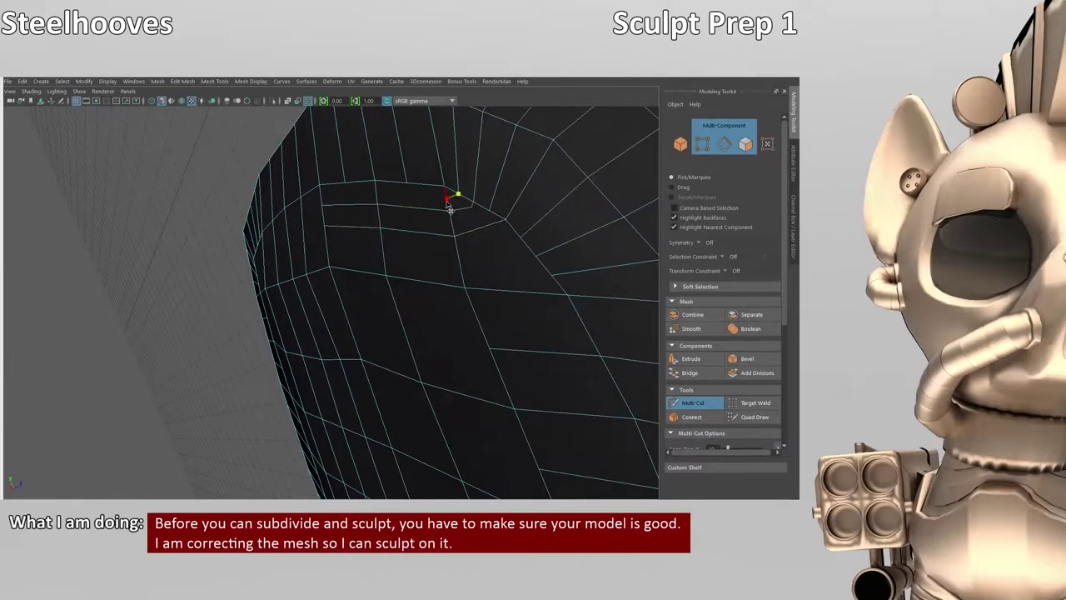
scroll(494, 223, up, 5)
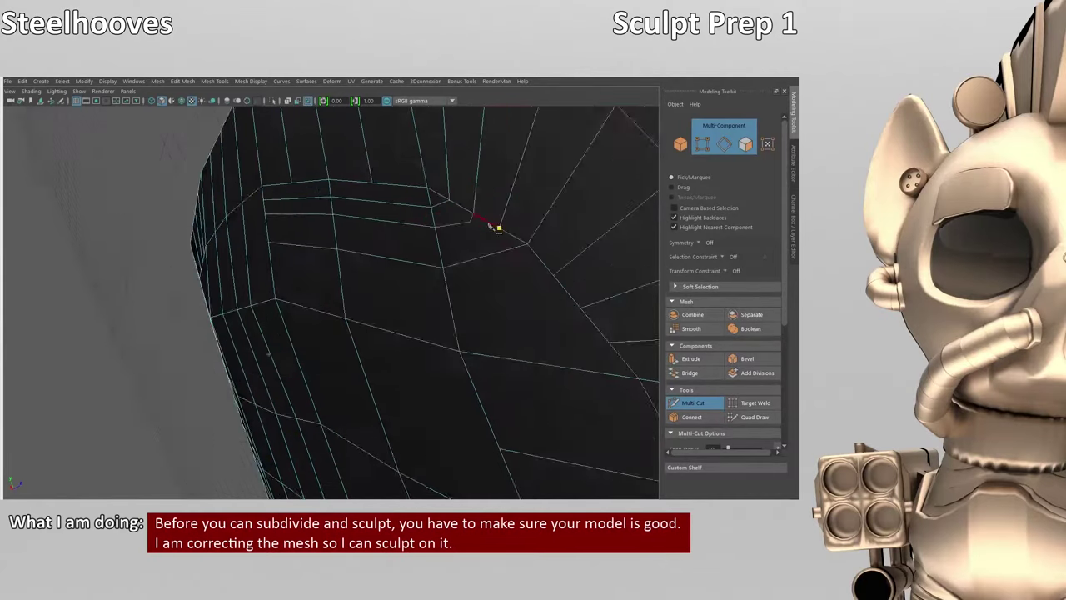
alt+drag(451, 268, 500, 255)
click(446, 318)
key(ctrl+shift+x)
click(390, 276)
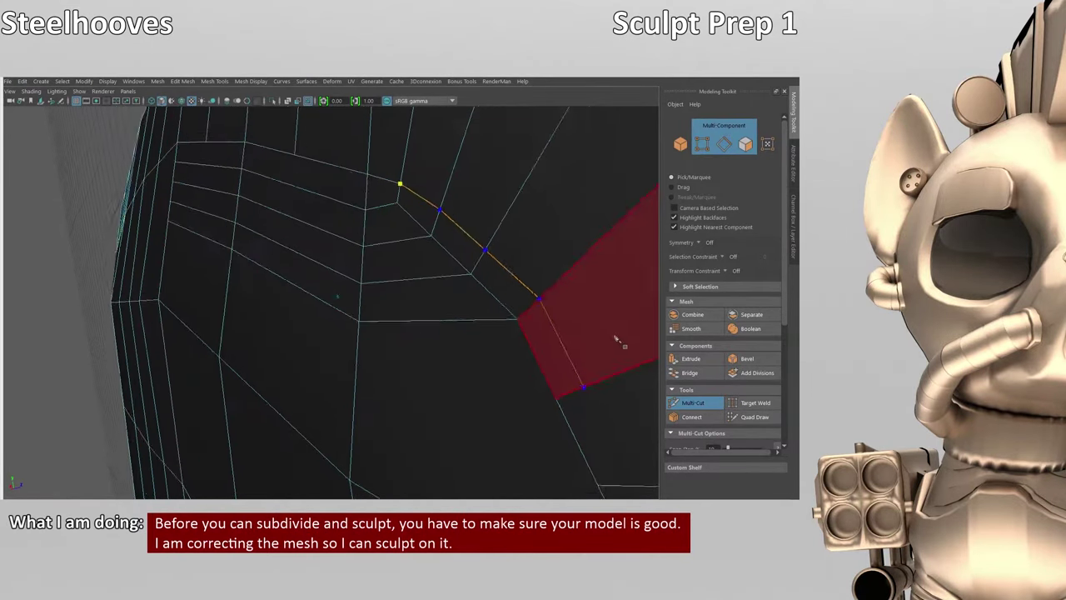
- Carry the cut across to the far side of the face and finish it
alt+drag(619, 345, 436, 209)
alt+drag(519, 441, 427, 291)
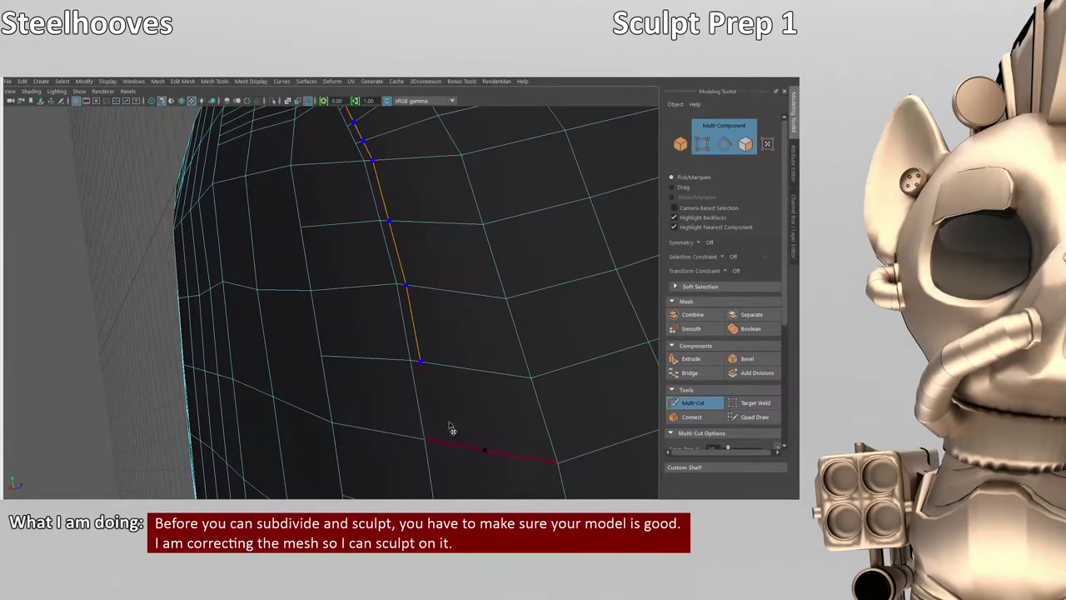
alt+drag(451, 429, 393, 243)
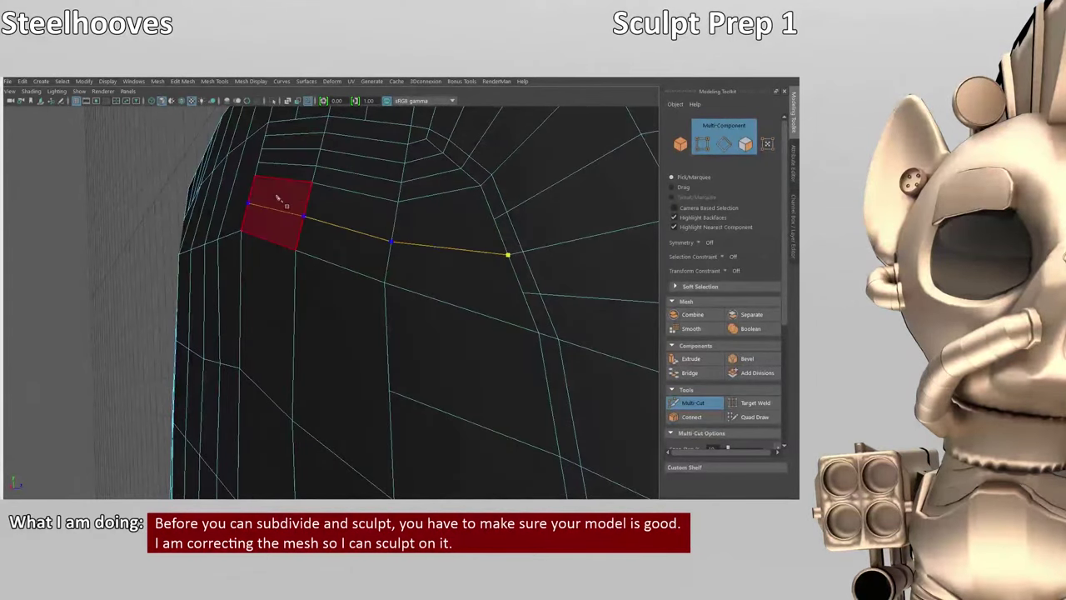
alt+drag(279, 198, 500, 273)
alt+drag(215, 175, 500, 239)
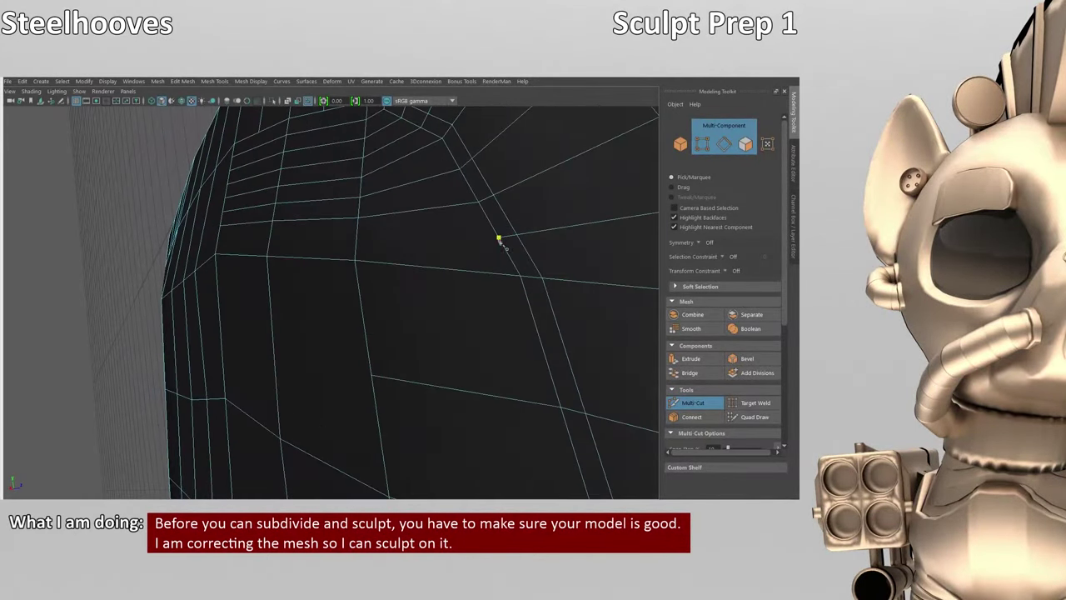
alt+drag(299, 220, 504, 352)
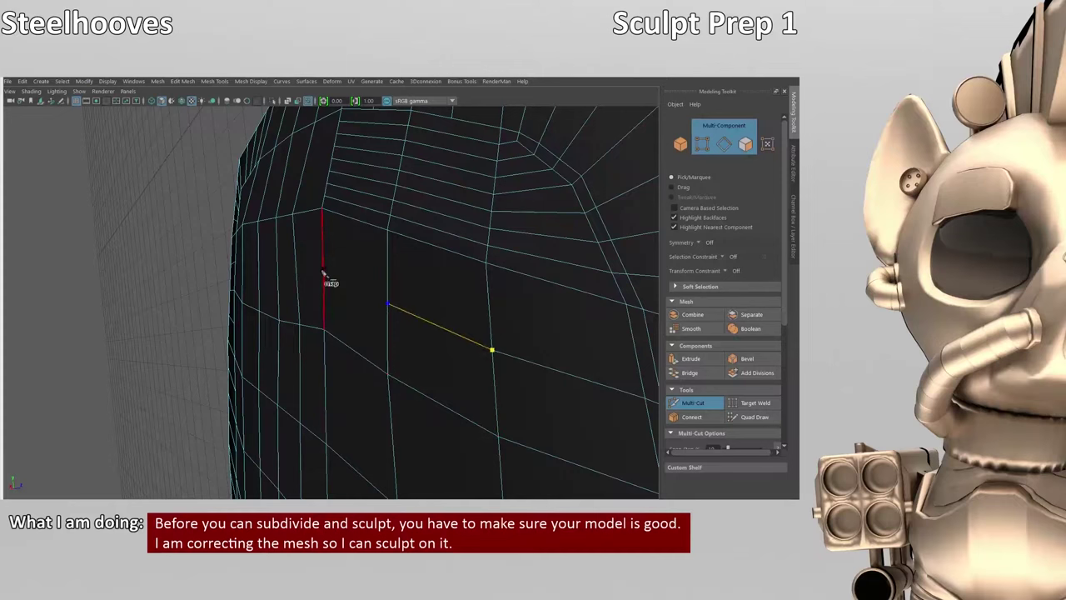
alt+drag(328, 281, 499, 345)
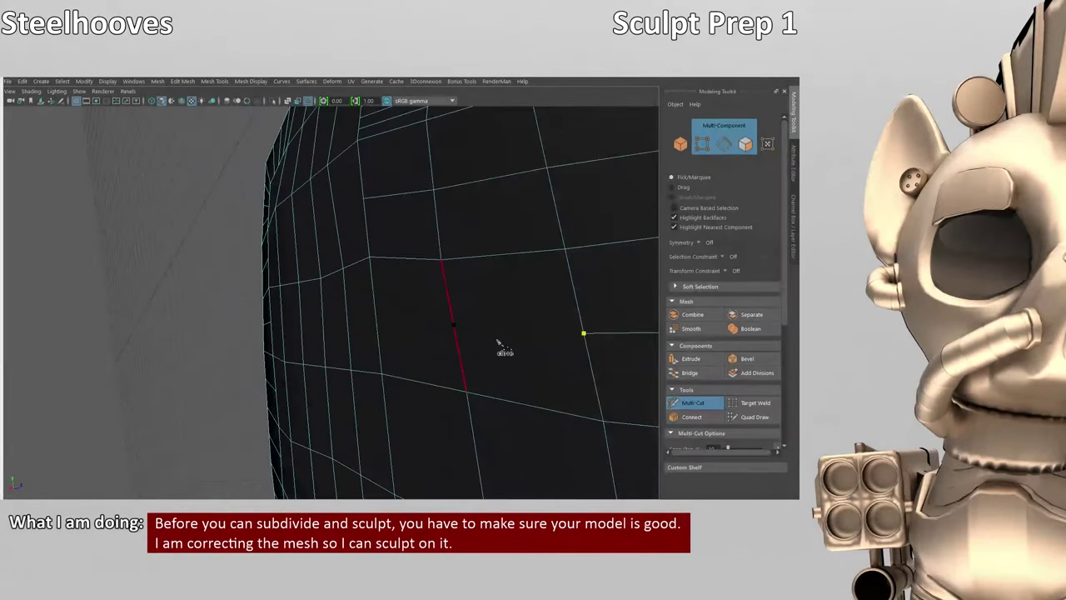
alt+drag(405, 333, 495, 316)
click(387, 309)
right_click(387, 310)
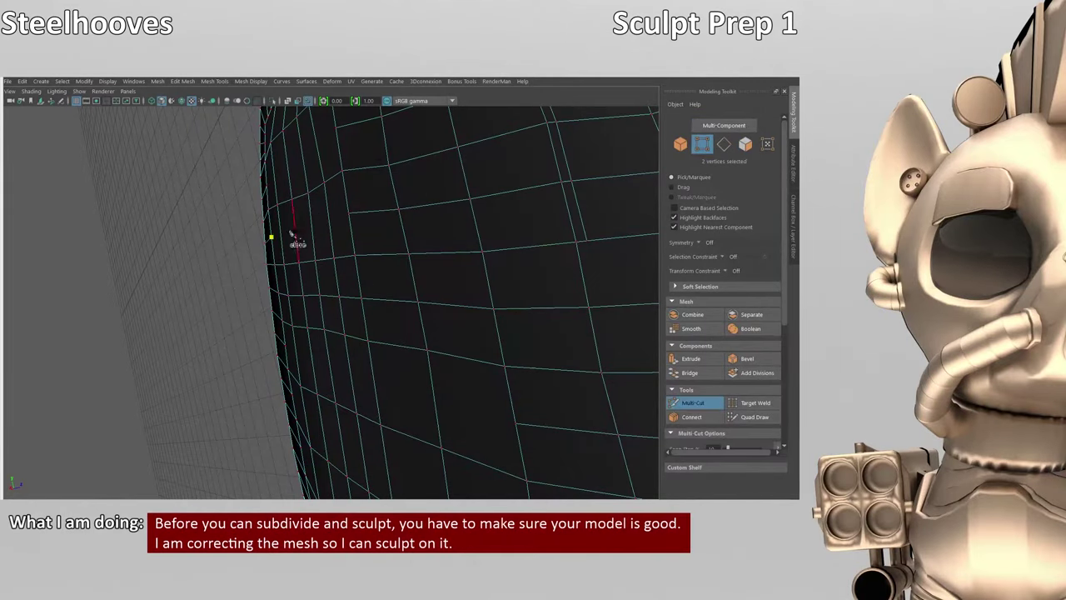
- Begin another cut on the rounded panel, then view the whole underside
click(347, 213)
alt+drag(387, 250, 281, 308)
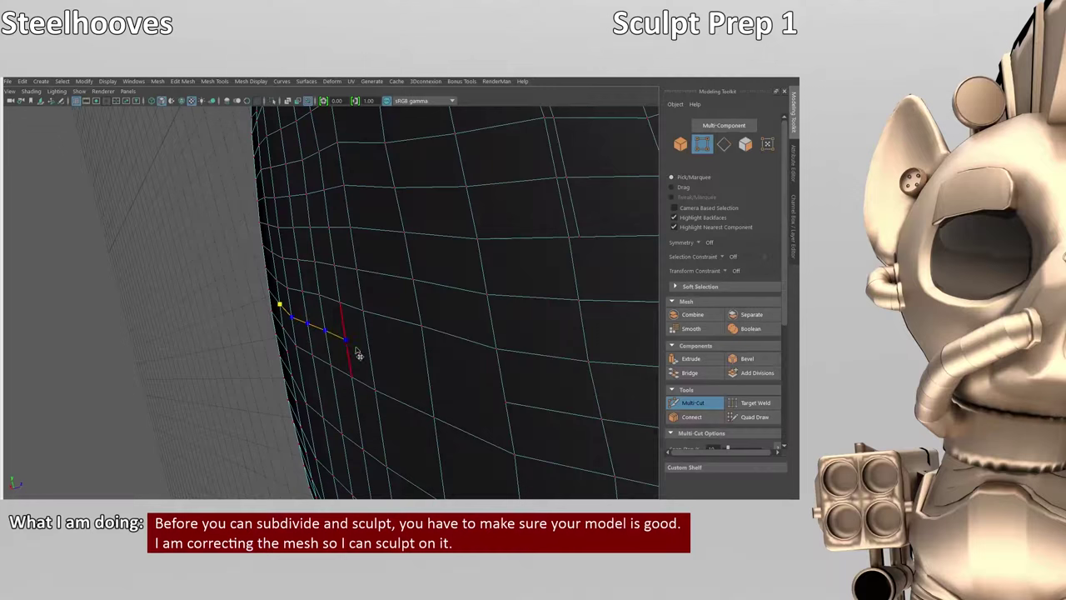
alt+drag(505, 400, 360, 351)
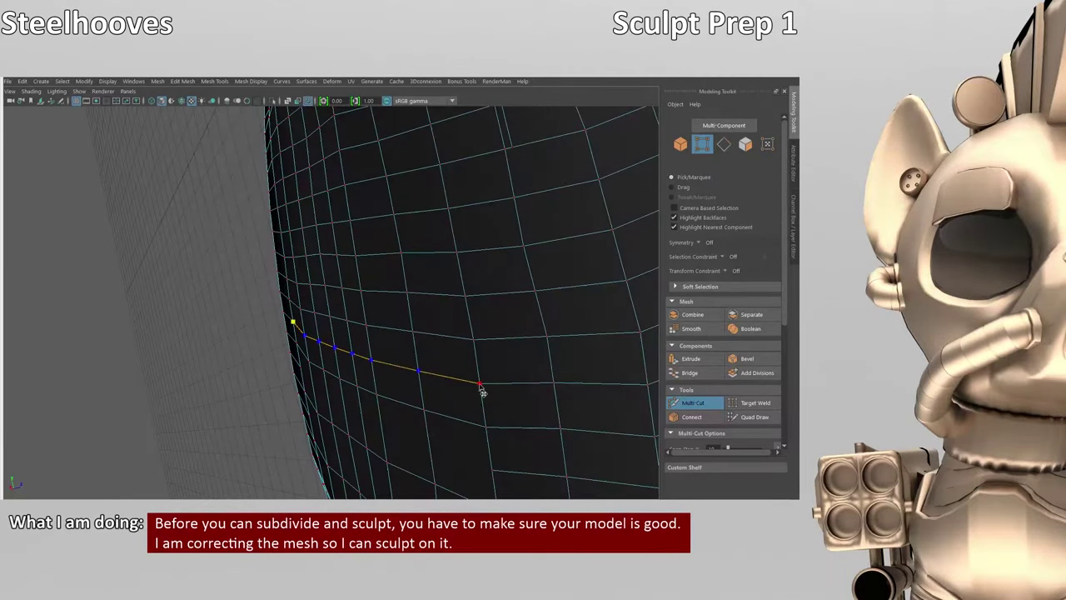
alt+drag(302, 376, 507, 435)
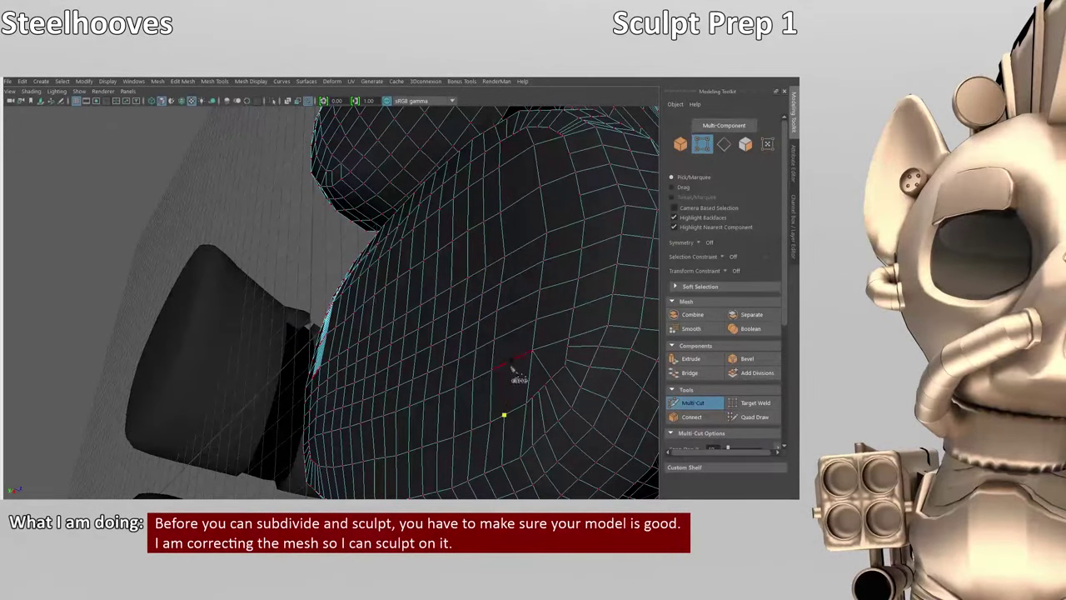
- Finish the previous cut, slice an edge from the top vertex to the bottom edge, and drop the leftover cut
alt+drag(525, 227, 404, 190)
right_click(437, 410)
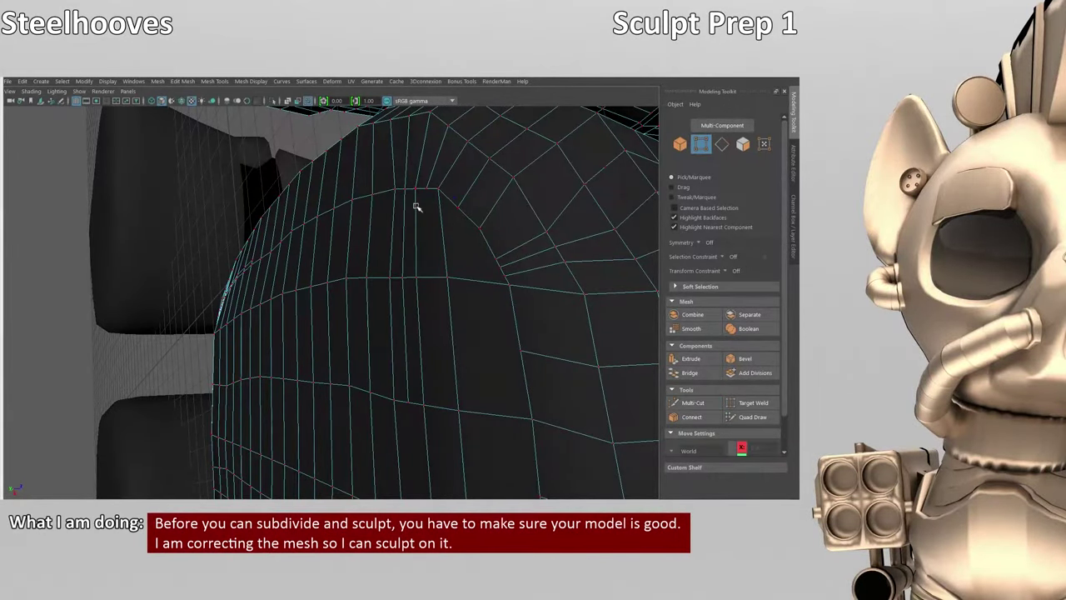
click(427, 190)
click(439, 407)
alt+drag(469, 372, 467, 243)
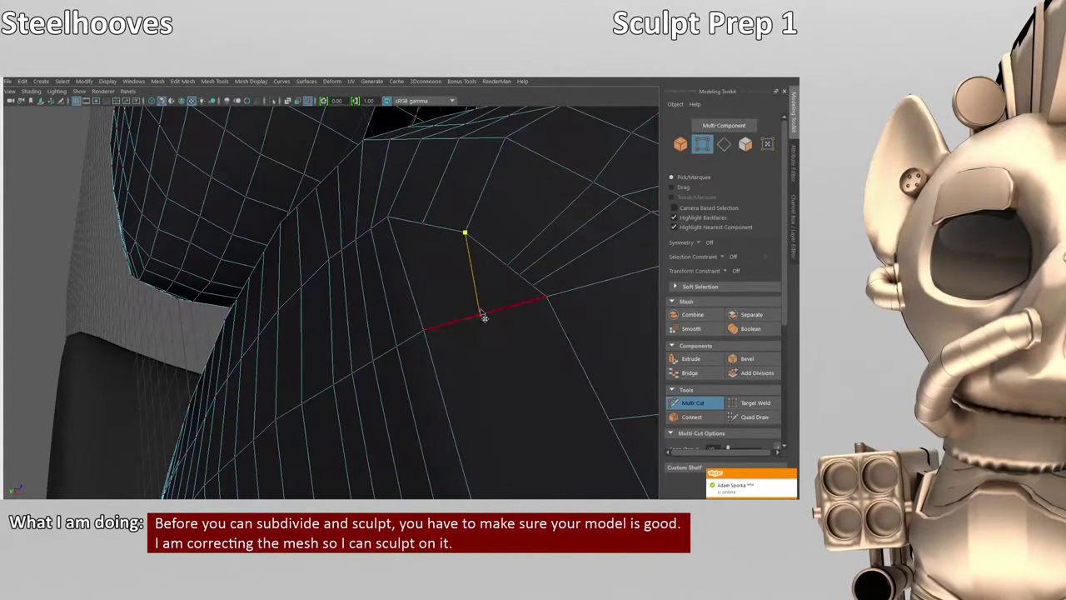
right_click(550, 300)
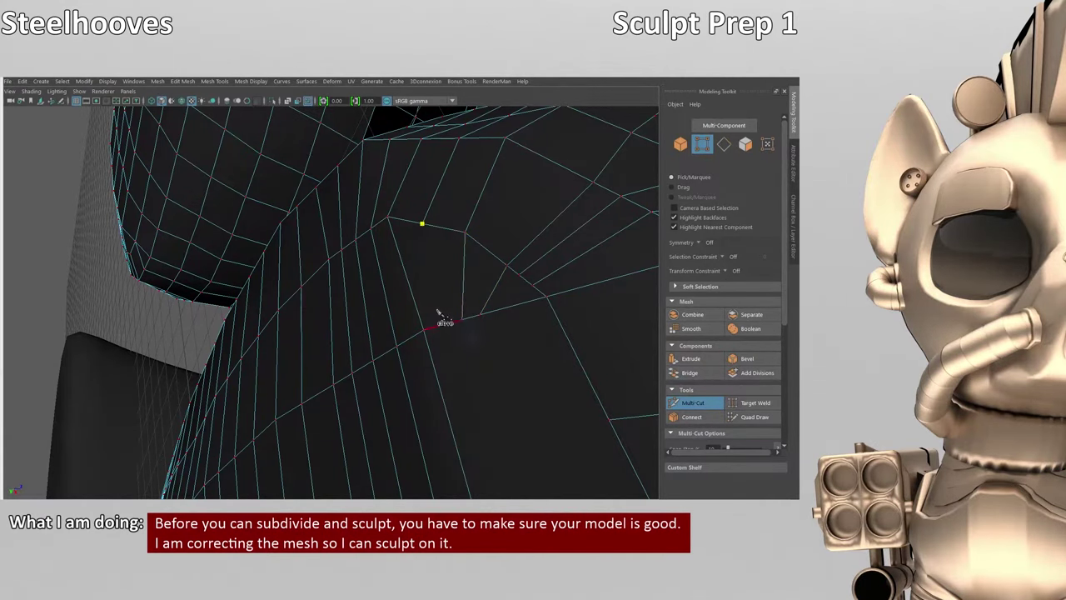
- Start a cut at a vertex on the underside and re-enter Multi-Cut
alt+drag(488, 309, 444, 236)
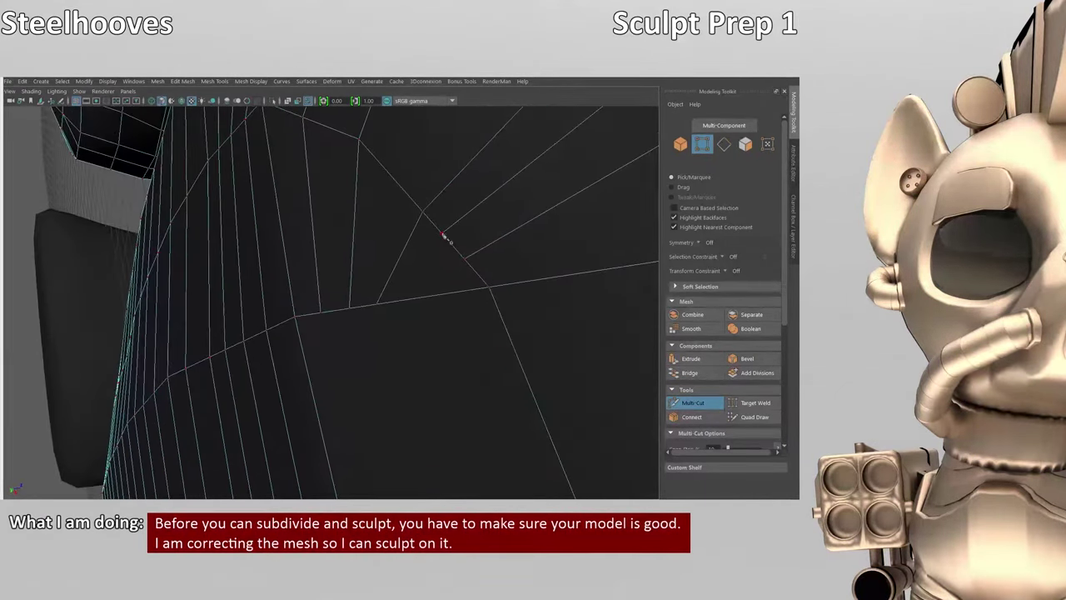
click(442, 234)
alt+drag(448, 298, 425, 325)
key(w)
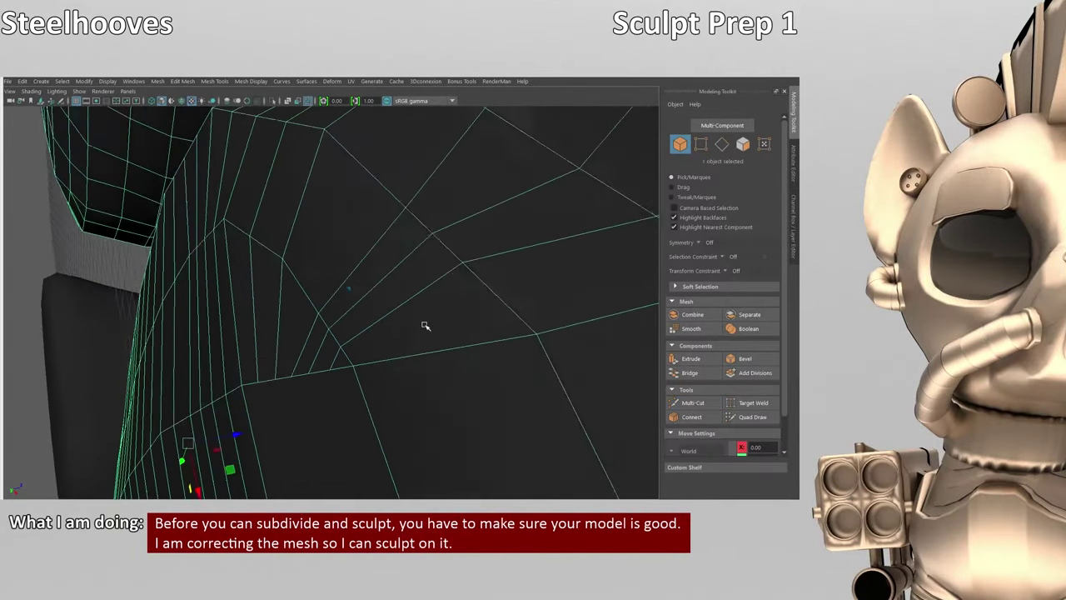
key(ctrl+shift+x)
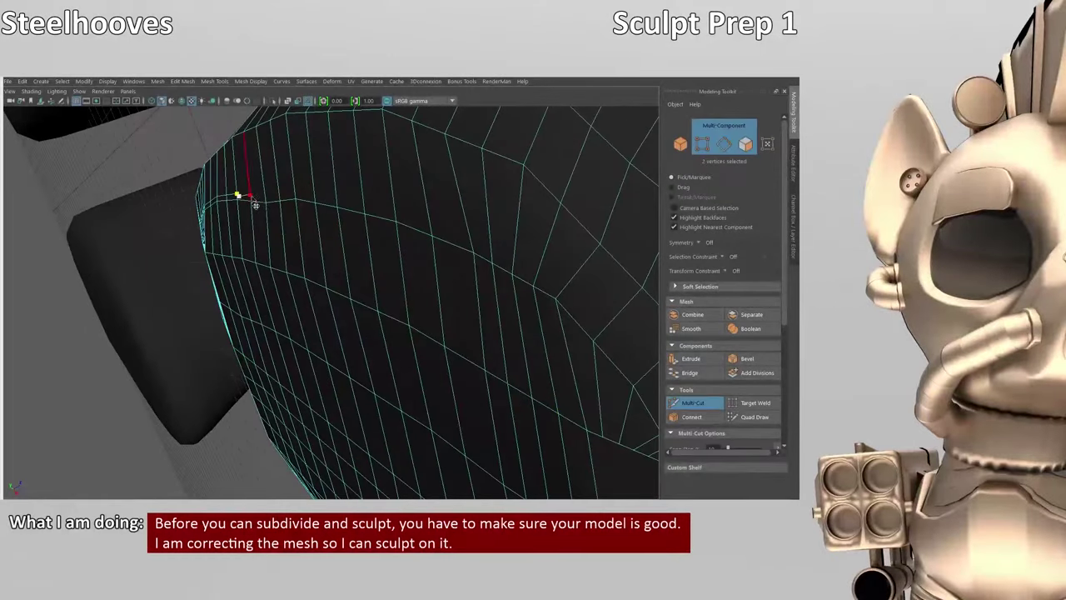
- Run a long nine-point edge line across the curved underside of the body
click(336, 198)
click(395, 212)
click(431, 225)
click(471, 242)
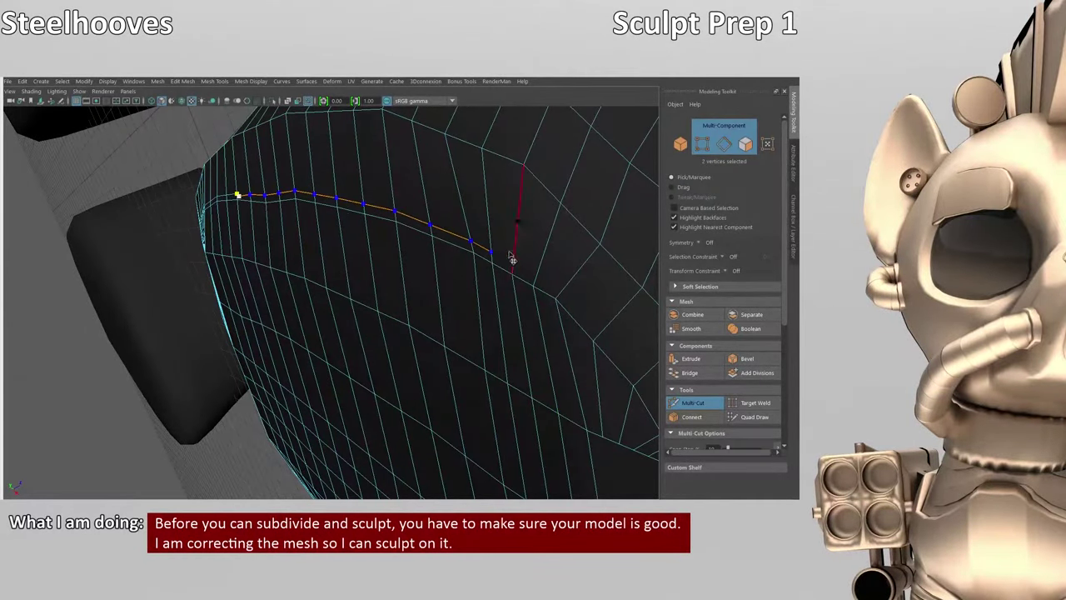
click(514, 265)
click(535, 279)
click(559, 293)
click(598, 337)
click(644, 379)
- Extend the cut with one more point, then cancel the unfinished cut preview
alt+drag(644, 379, 381, 292)
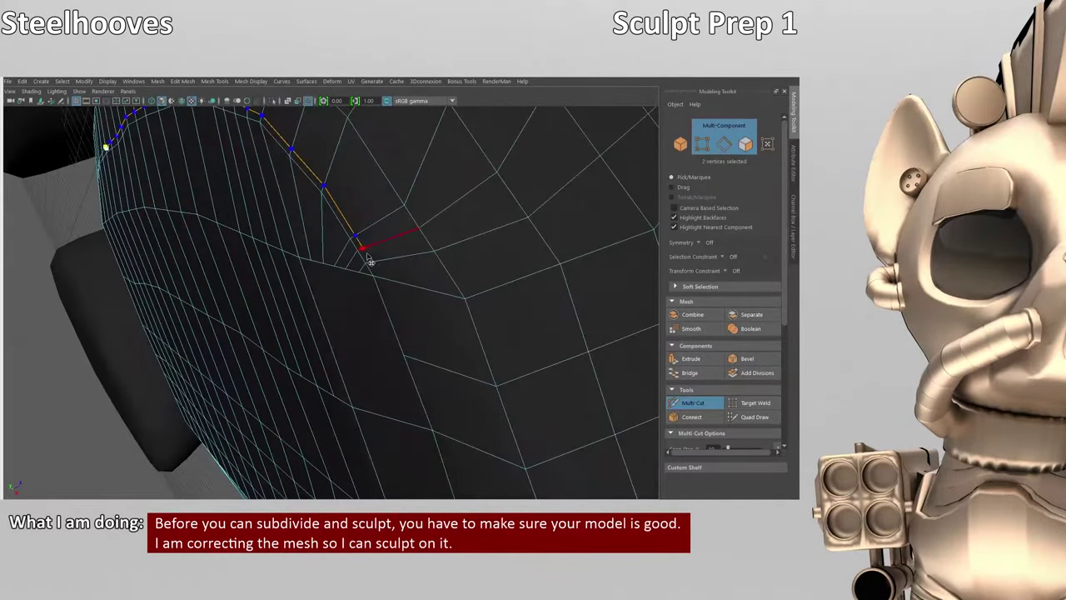
click(445, 431)
alt+drag(445, 431, 482, 381)
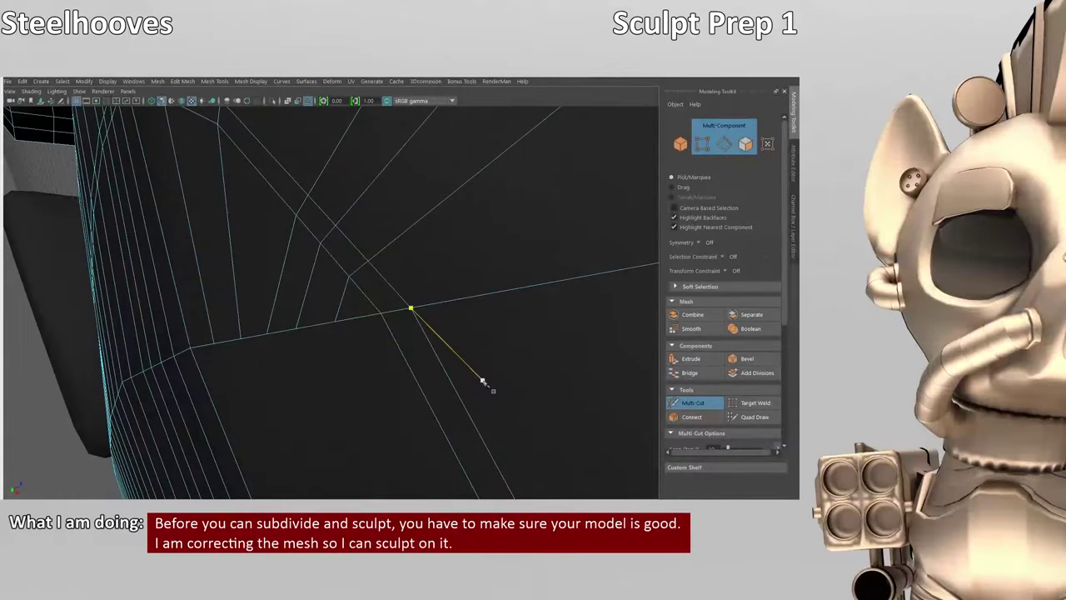
key(Return)
key(F9)
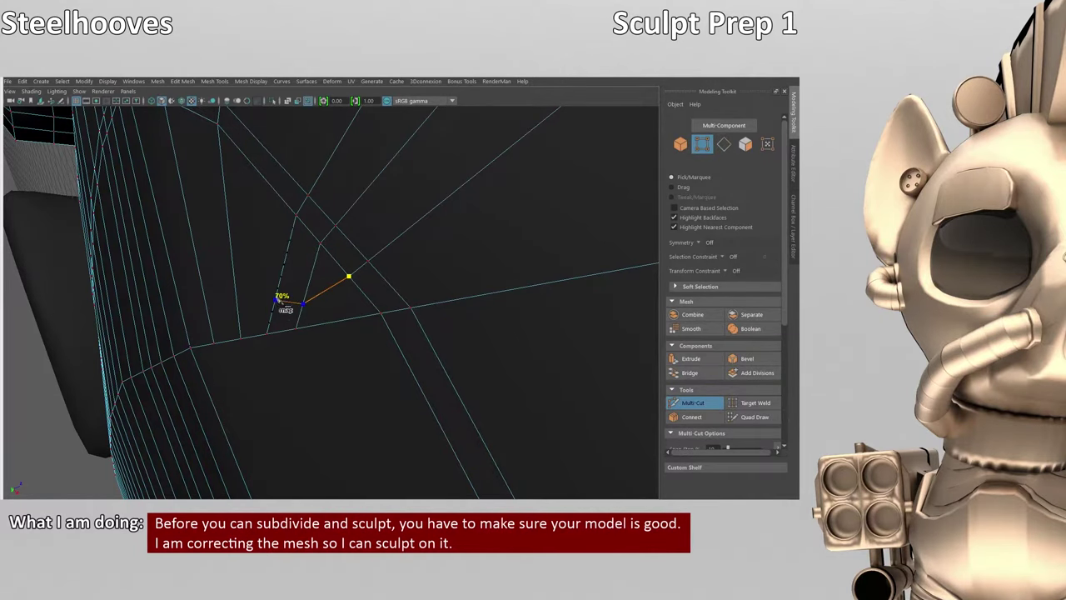
- Cut an edge from a vertex down to the lower edge of a triangle face
click(374, 317)
alt+drag(375, 318, 373, 315)
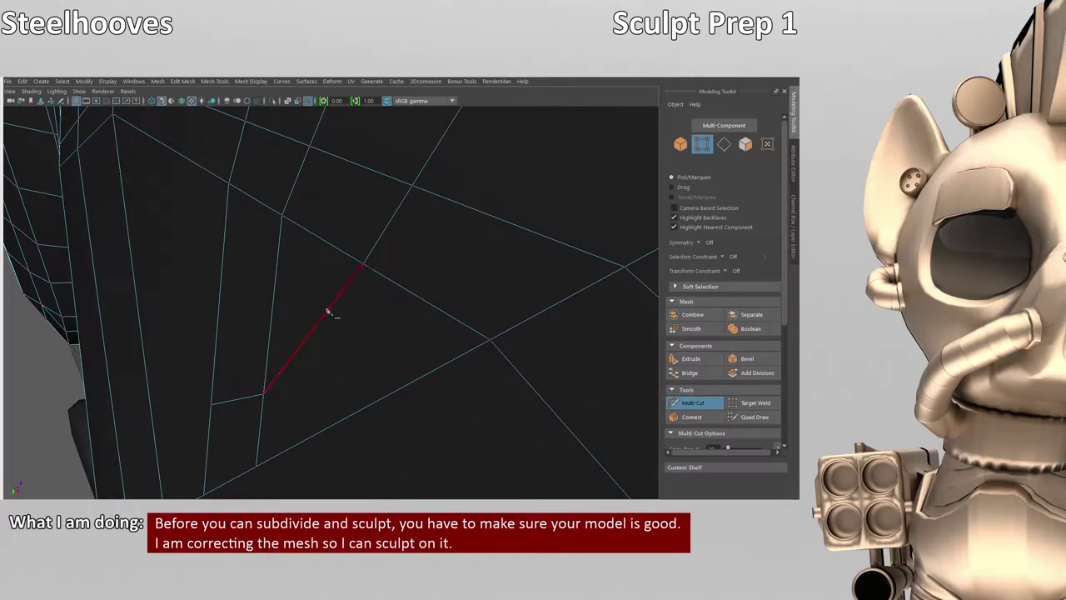
click(363, 264)
click(264, 393)
key(Return)
- Delete the unwanted new edge and finish the cut across the triangle face
key(w)
click(290, 365)
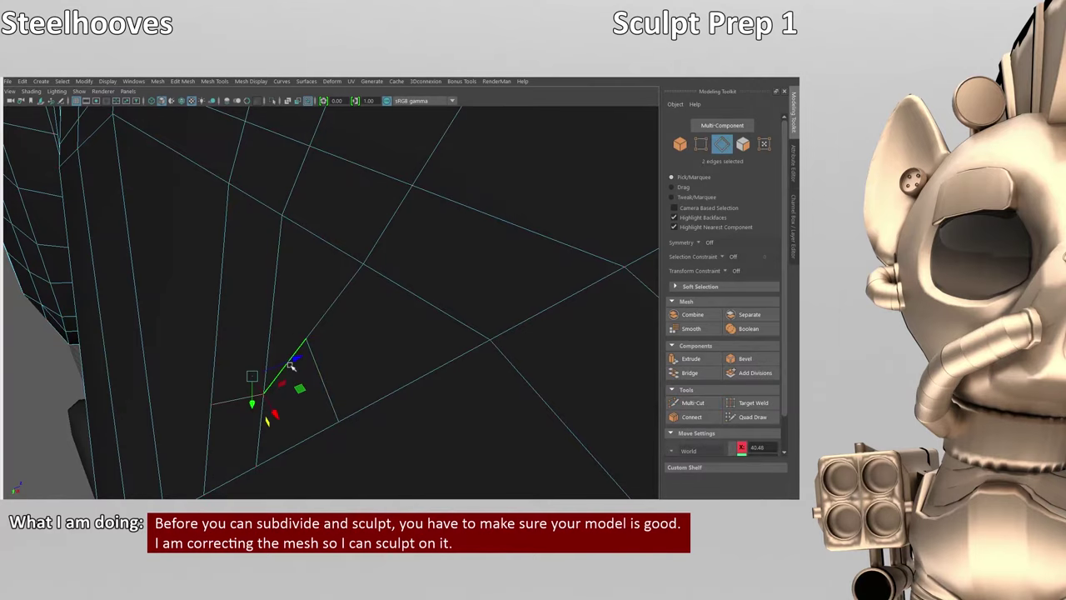
key(Delete)
shift+right_drag(310, 345, 272, 329)
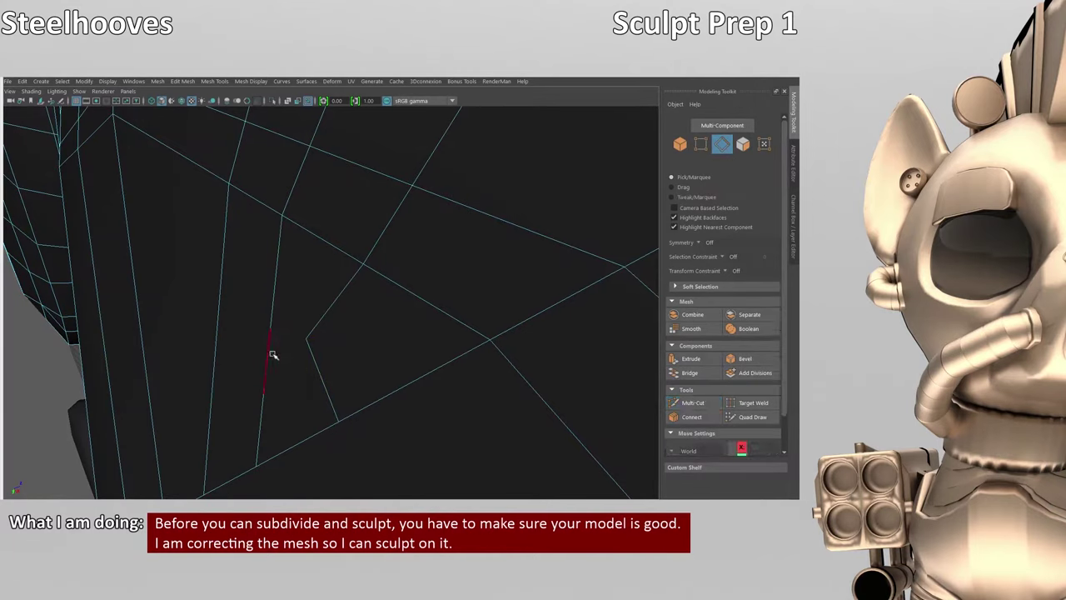
click(293, 341)
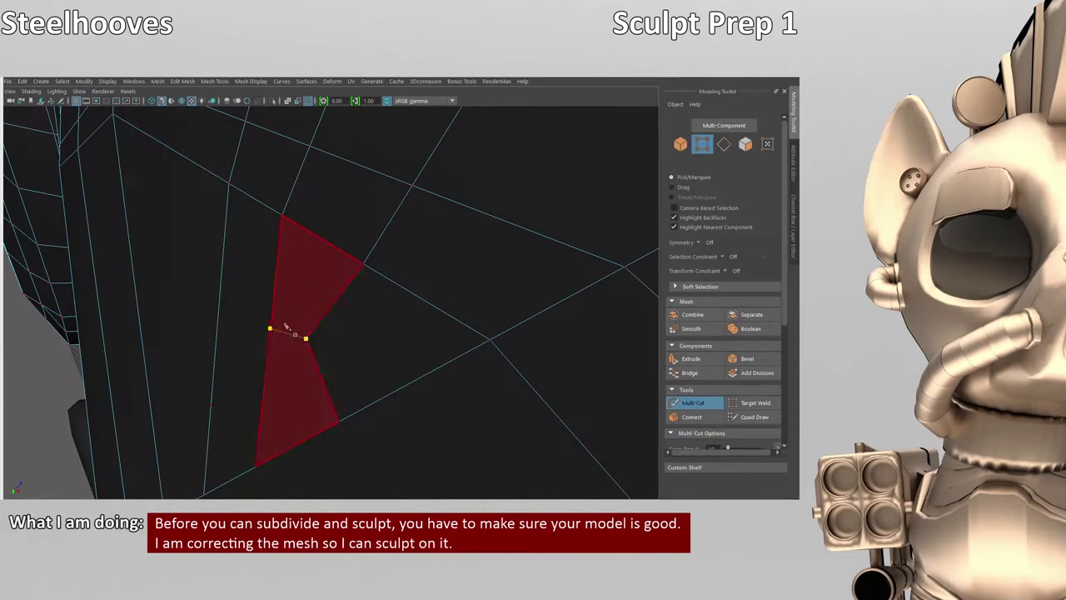
right_click(219, 367)
- Return to Multi-Cut and place a short cut between two nearby edges near the rim
key(w)
alt+drag(252, 372, 364, 412)
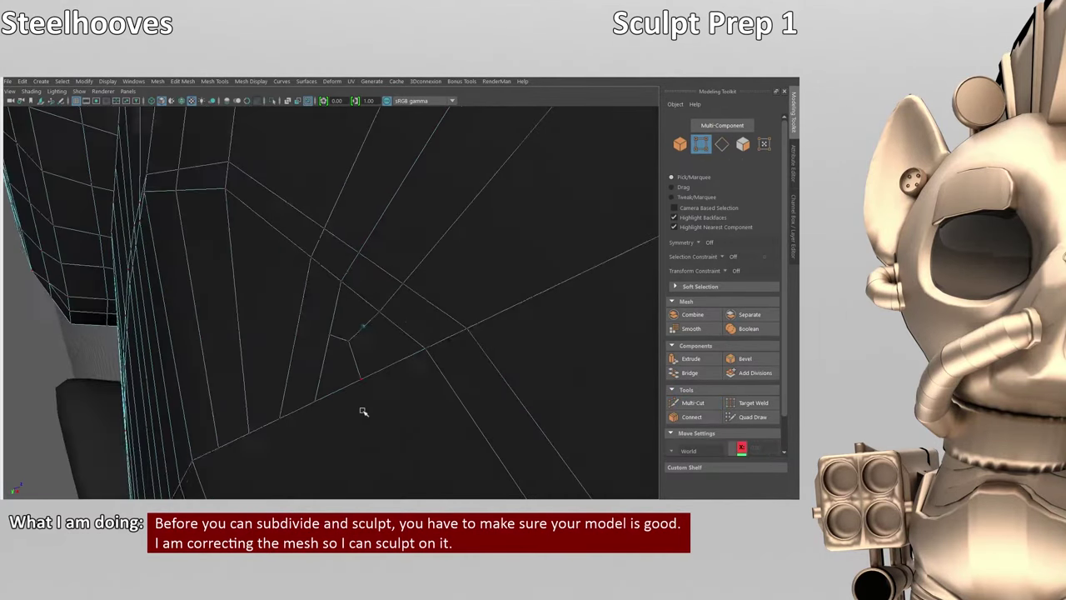
click(692, 402)
scroll(614, 395, up, 3)
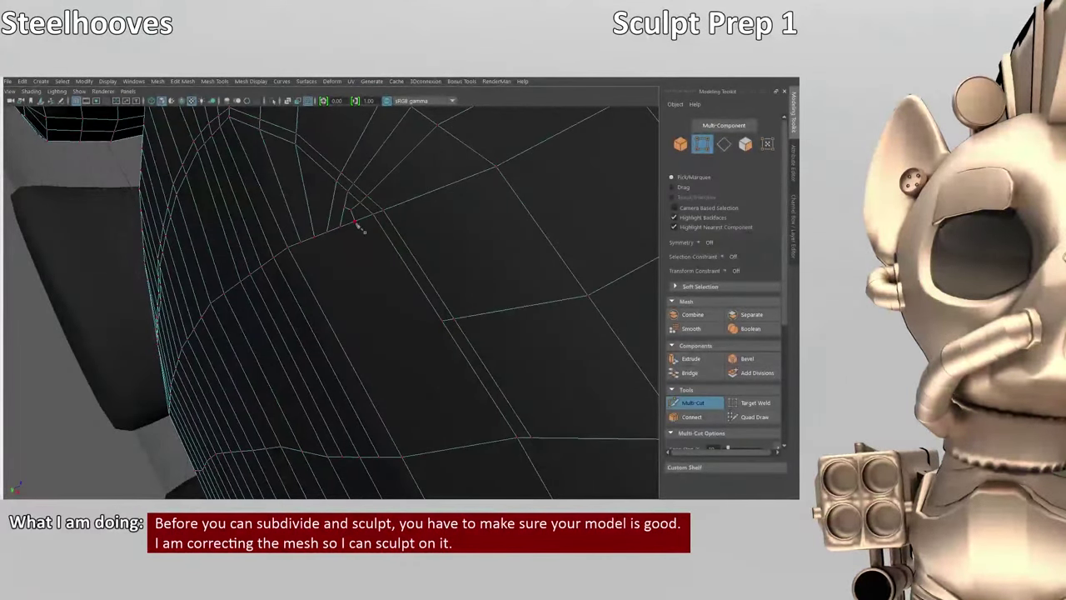
click(317, 240)
click(301, 243)
- Start another cut on an edge below the new face
key(w)
key(F8)
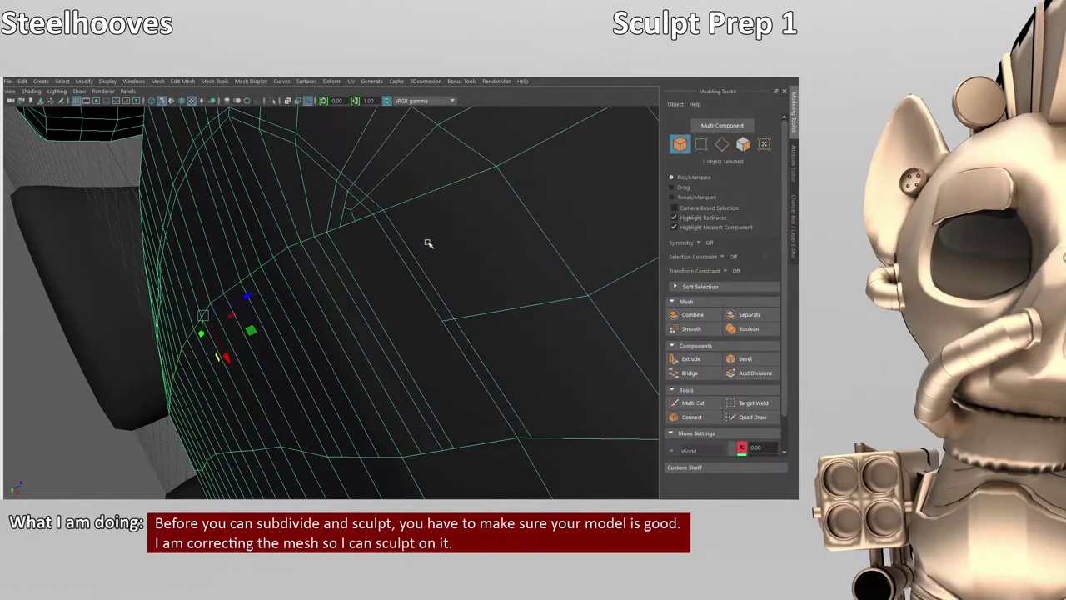
shift+right_drag(358, 217, 309, 195)
click(446, 328)
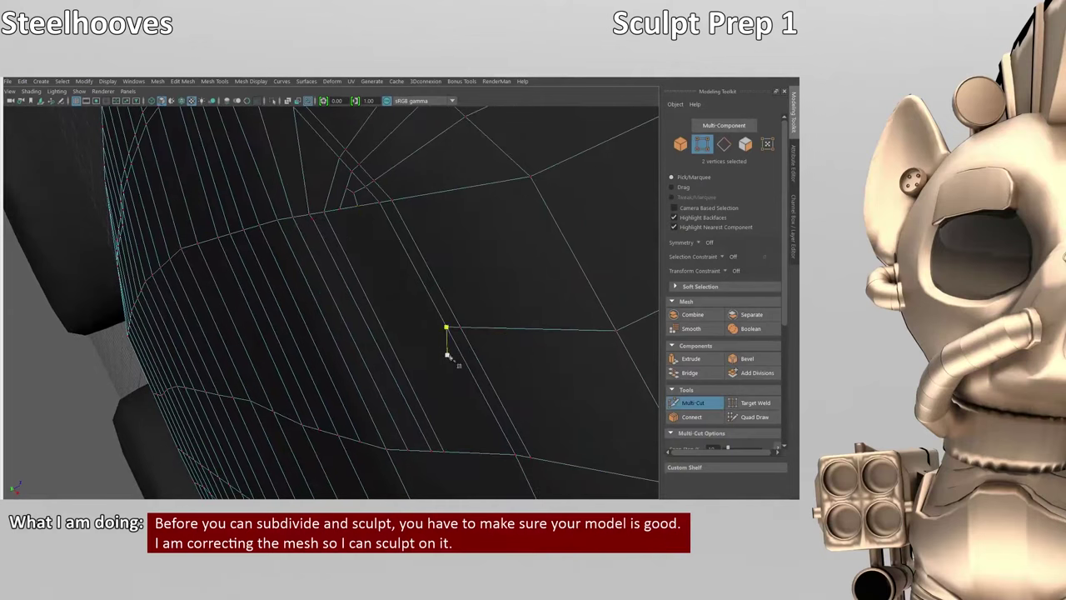
- Frame the new vertex and tumble to the narrow strip of faces on the side
key(f)
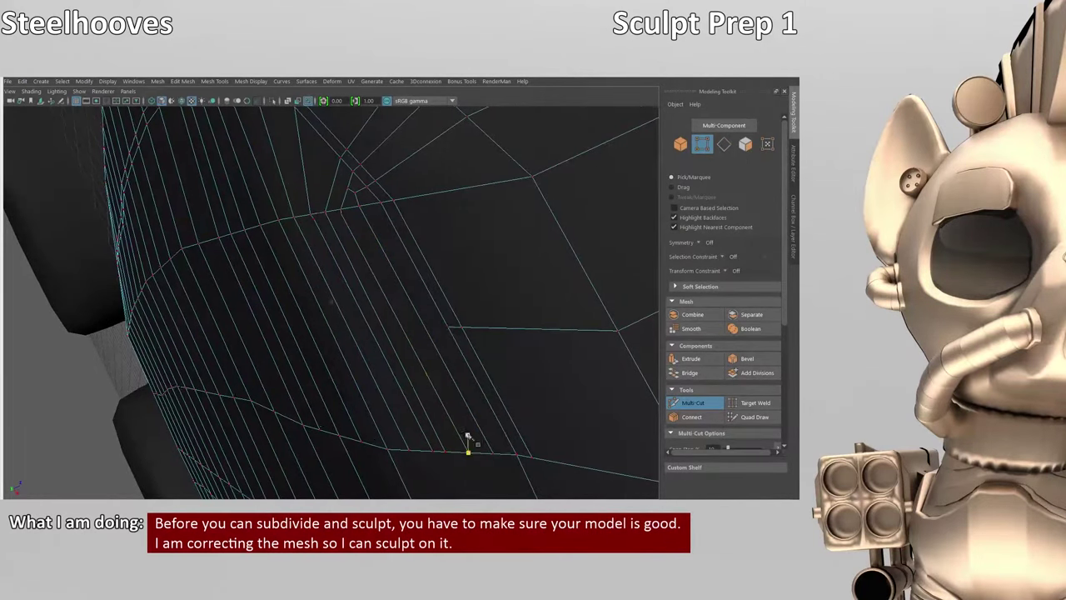
key(w)
scroll(433, 350, down, 5)
shift+right_drag(433, 350, 391, 329)
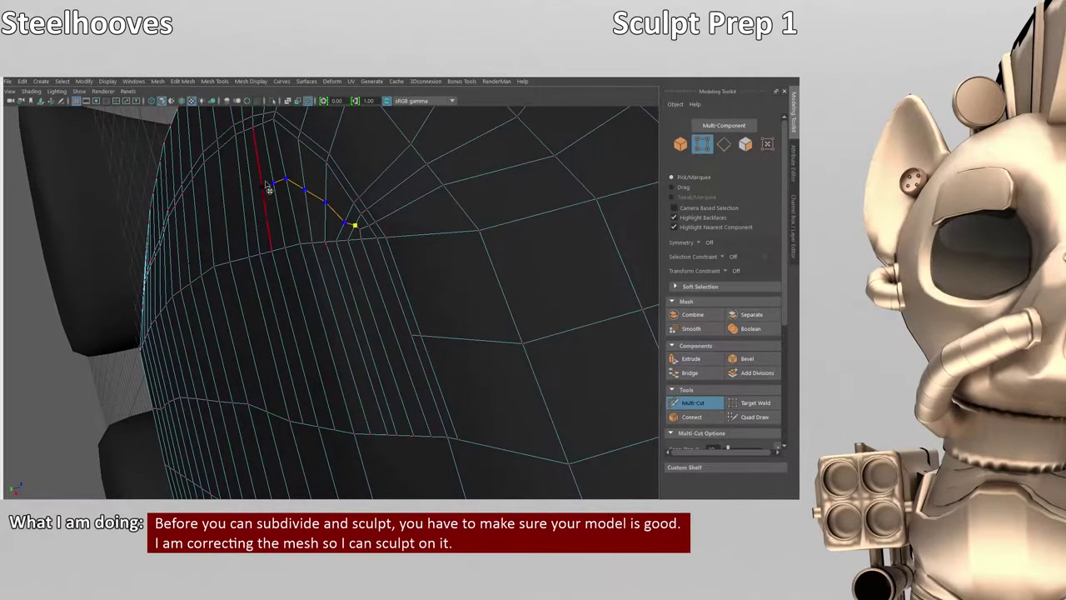
alt+drag(268, 189, 379, 230)
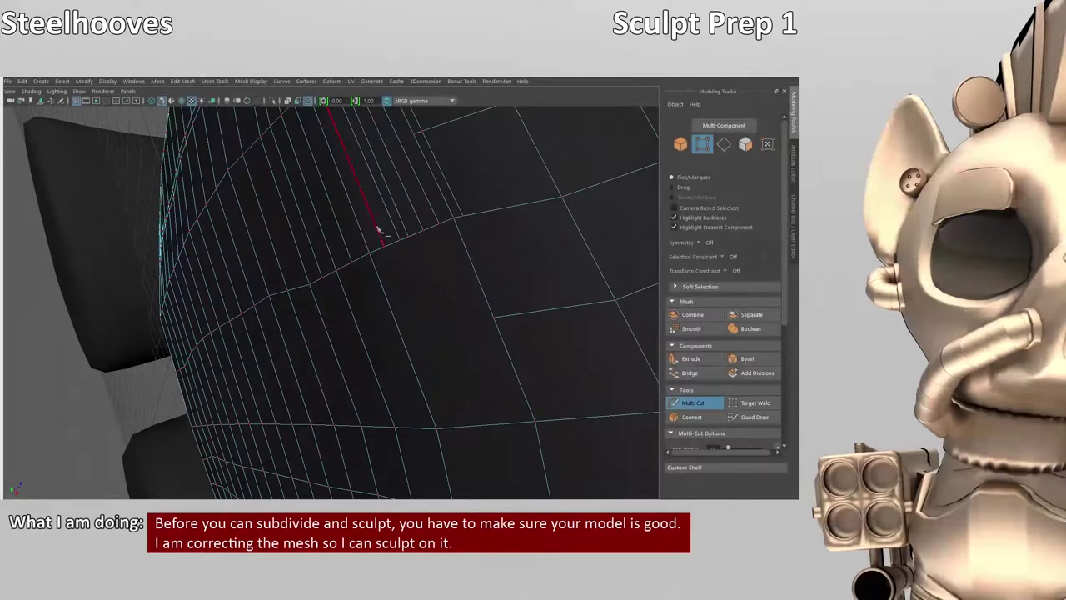
alt+drag(476, 409, 423, 370)
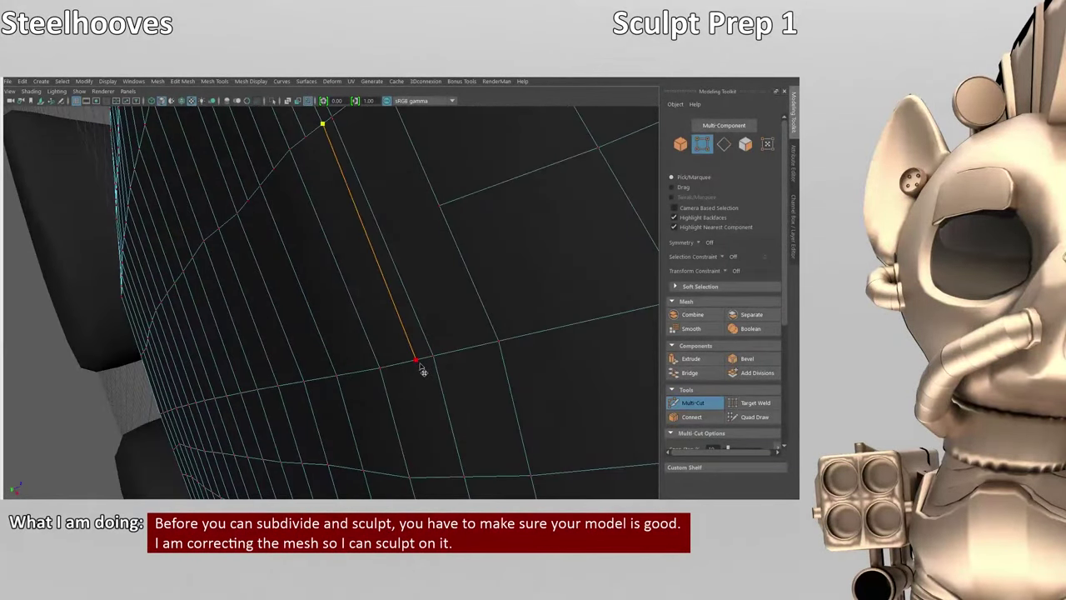
- Cut a vertical edge from the upper edge down through the face strip and inspect it
click(294, 143)
alt+drag(488, 298, 379, 234)
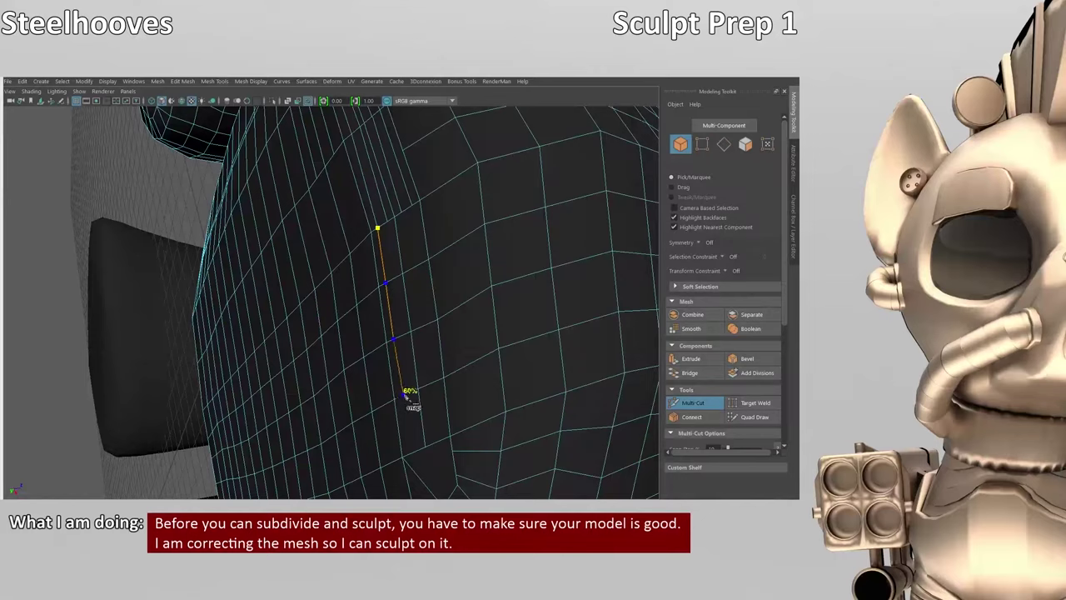
click(408, 399)
key(Return)
alt+drag(422, 454, 387, 300)
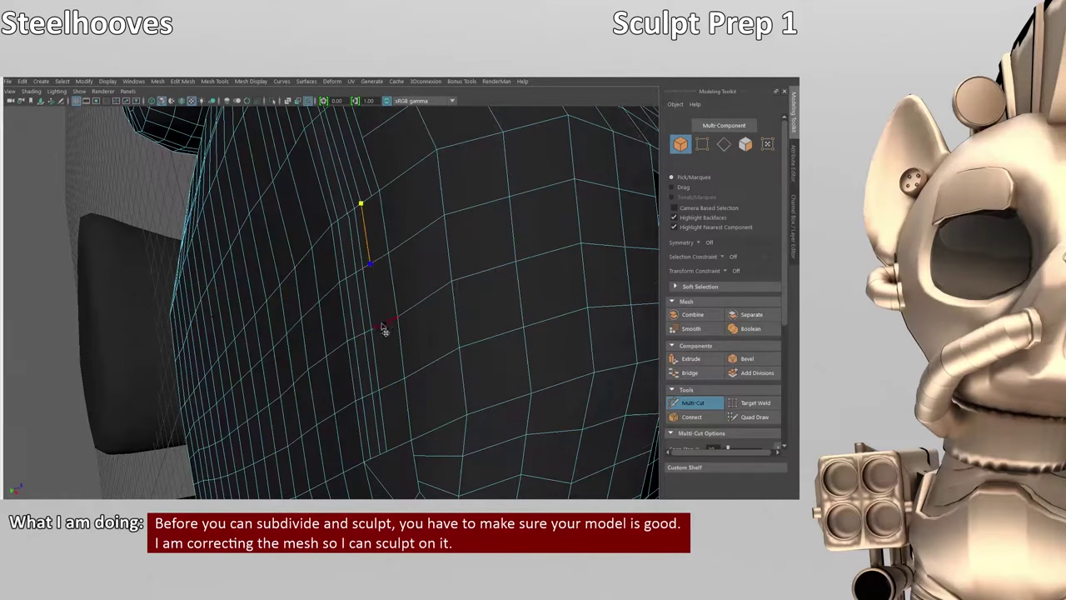
alt+drag(402, 447, 389, 424)
right_drag(381, 186, 395, 231)
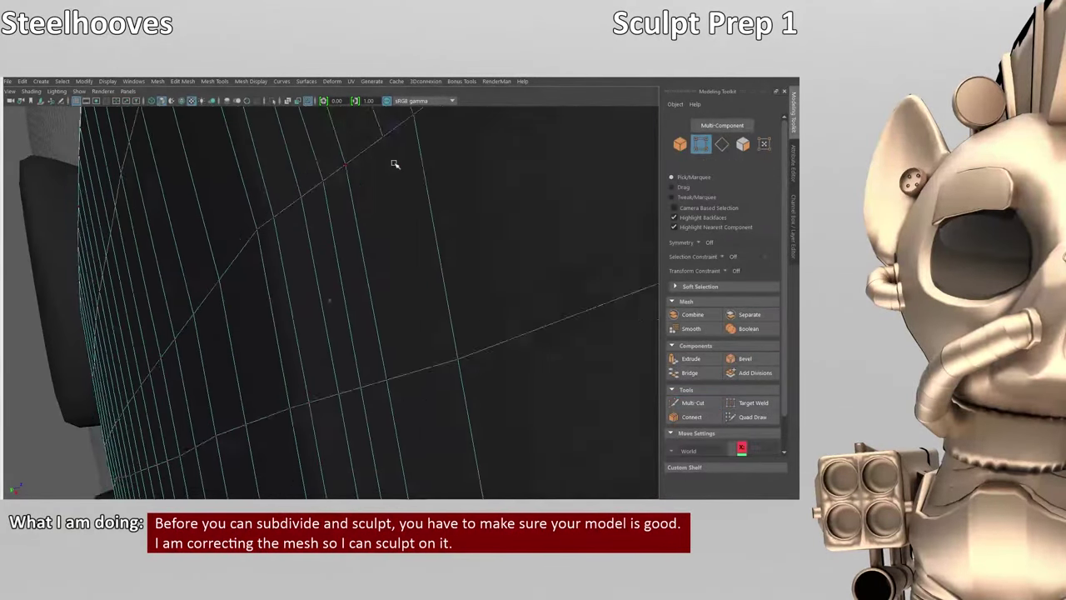
alt+drag(395, 231, 291, 196)
alt+drag(369, 428, 461, 325)
- Re-enter Multi-Cut and extend a cut across several side faces
key(w)
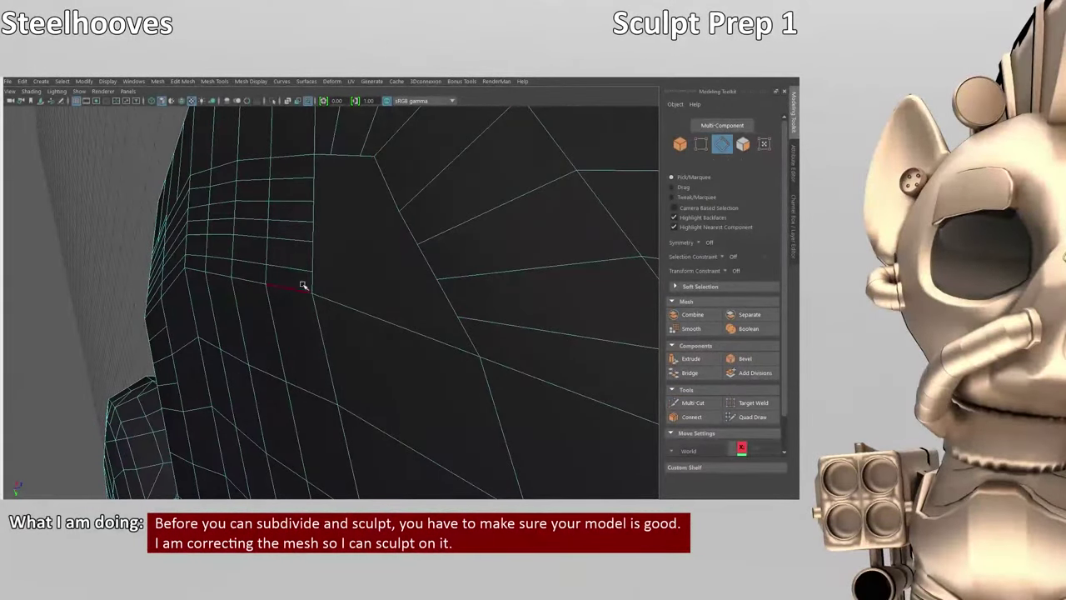
key(y)
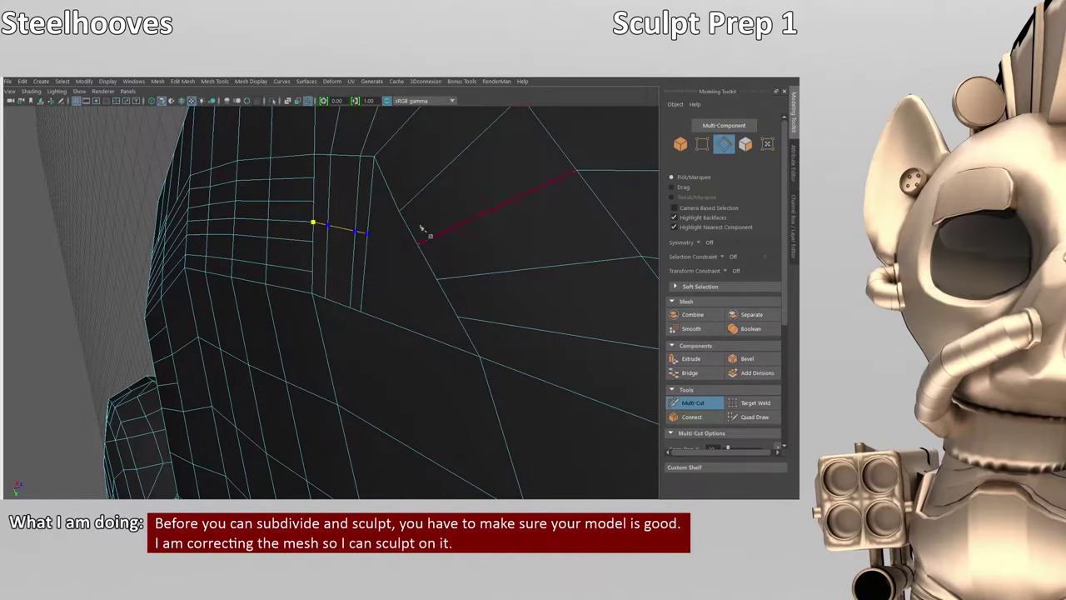
alt+drag(421, 228, 499, 315)
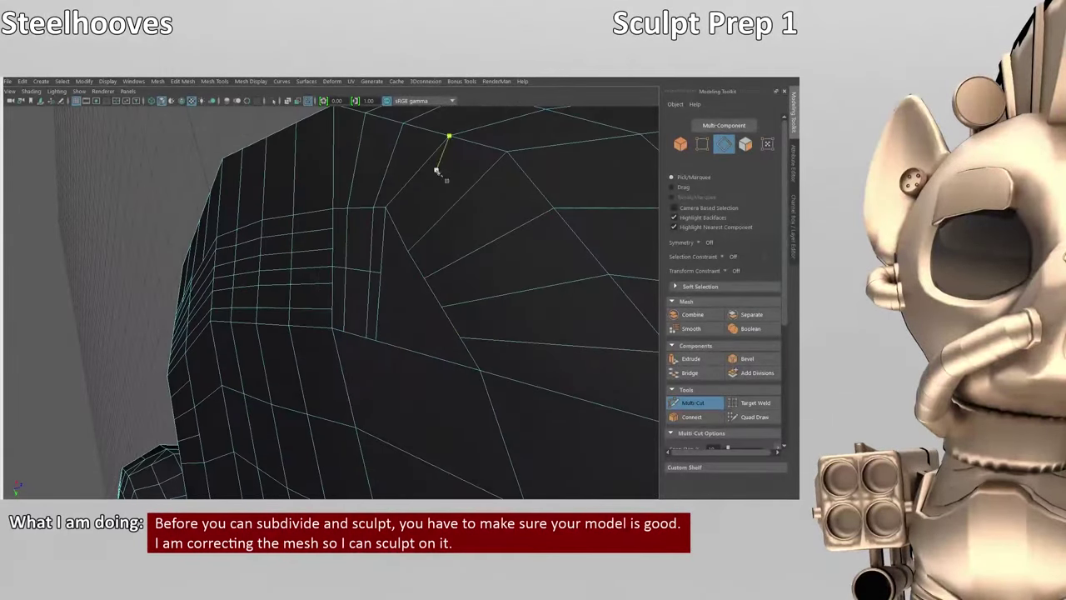
alt+drag(384, 281, 472, 284)
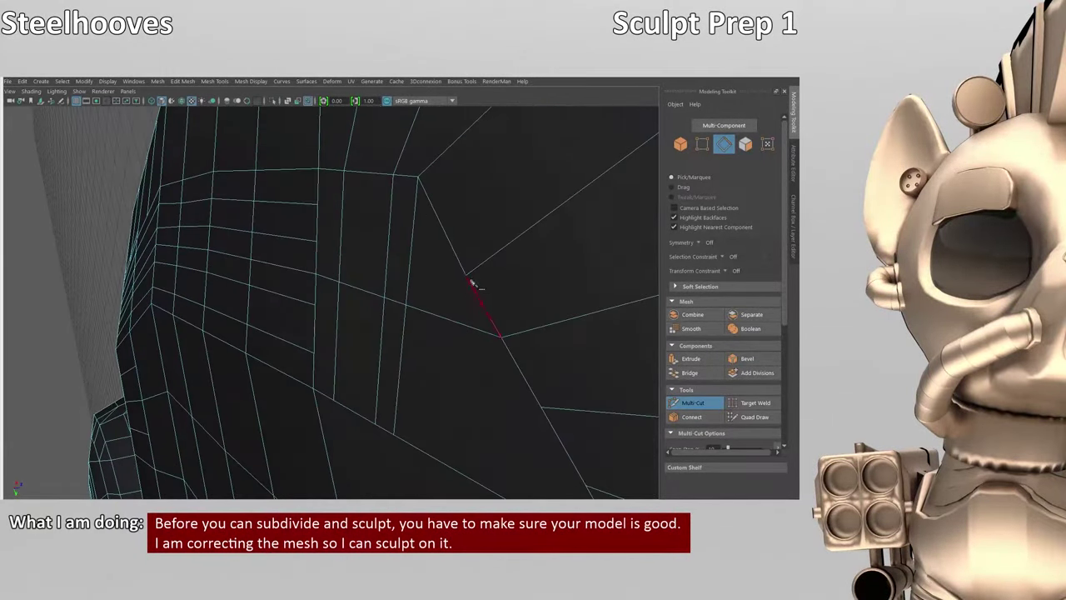
click(342, 248)
click(410, 266)
- Continue the cut with further points along the next edges of the mesh
alt+drag(475, 222, 279, 350)
key(w)
key(g)
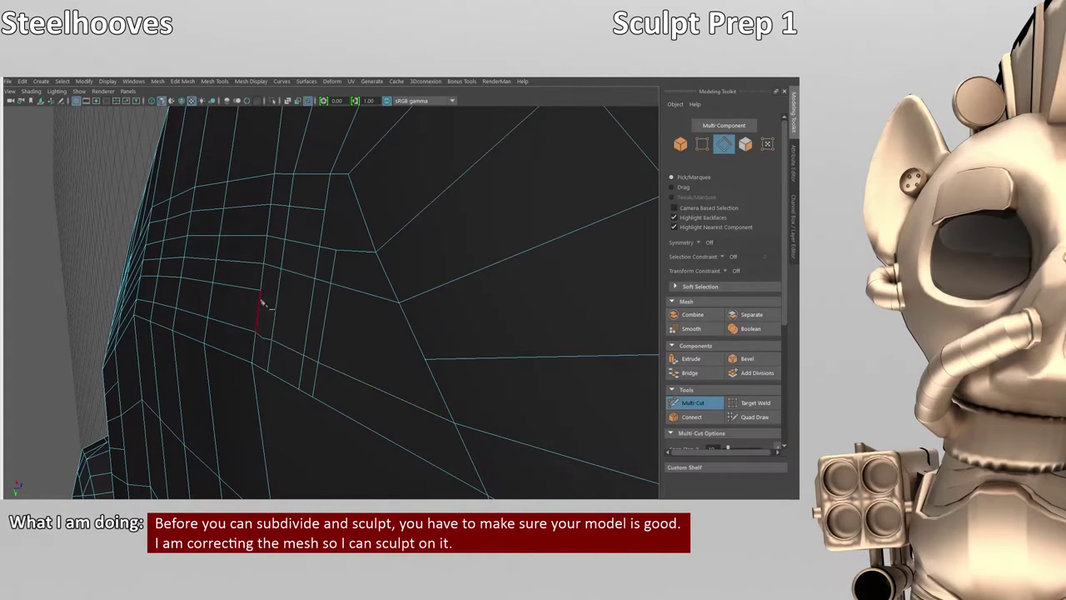
alt+drag(431, 367, 405, 237)
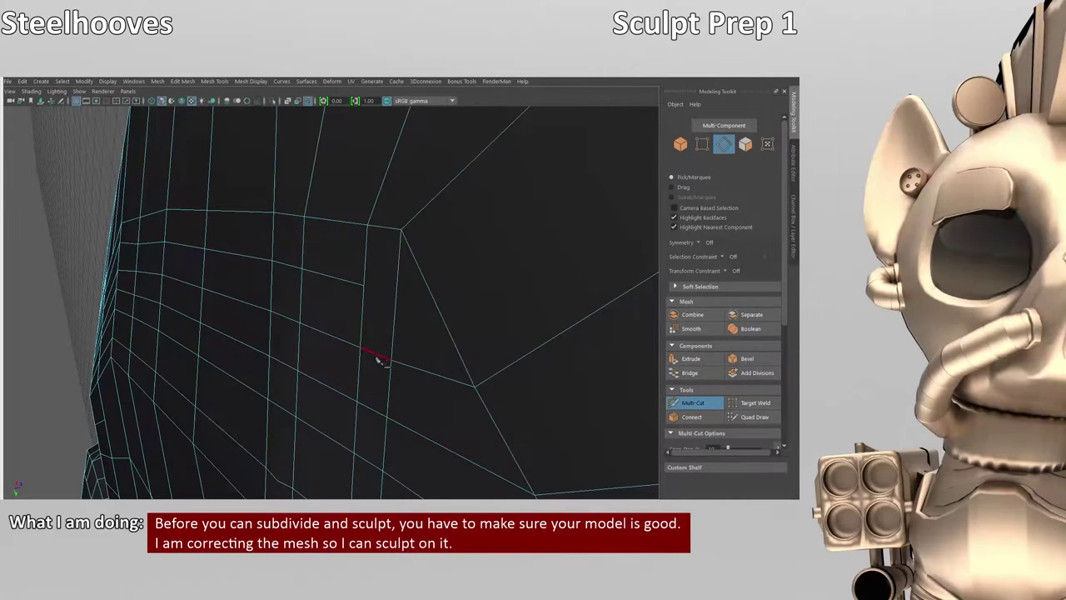
alt+drag(367, 290, 437, 319)
mouse_move(350, 311)
alt+mouse_down()
mouse_move(416, 302)
mouse_move(381, 274)
mouse_move(424, 350)
mouse_move(391, 324)
mouse_move(403, 290)
mouse_move(360, 288)
mouse_move(453, 375)
mouse_move(366, 314)
alt+mouse_up()
click(359, 282)
alt+drag(380, 360, 376, 214)
click(310, 324)
- Follow the cut line across the body and commit the long cut
right_drag(334, 191, 309, 333)
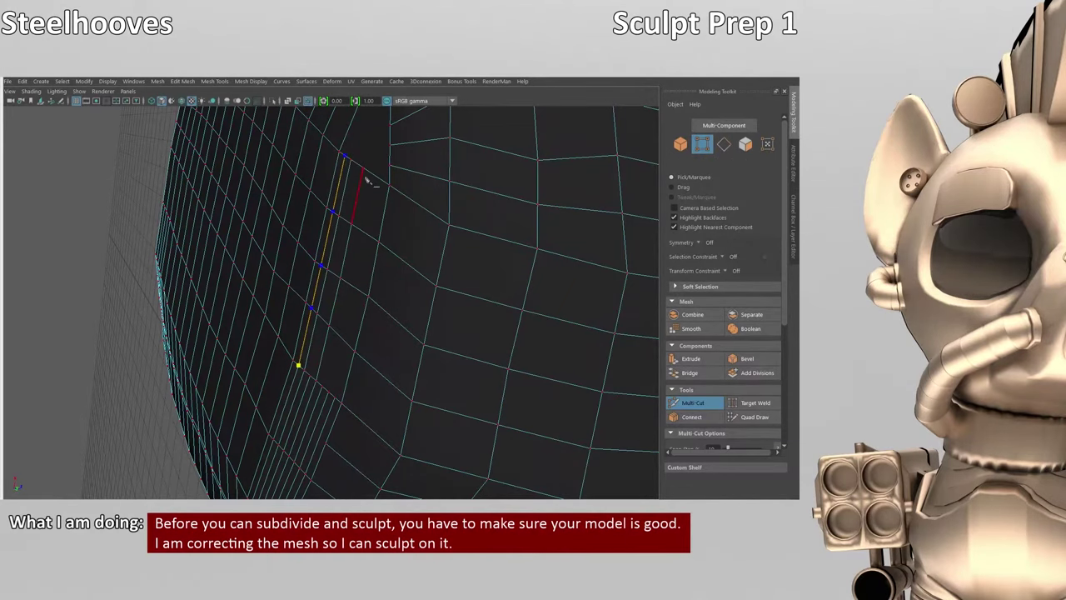
alt+drag(367, 181, 330, 432)
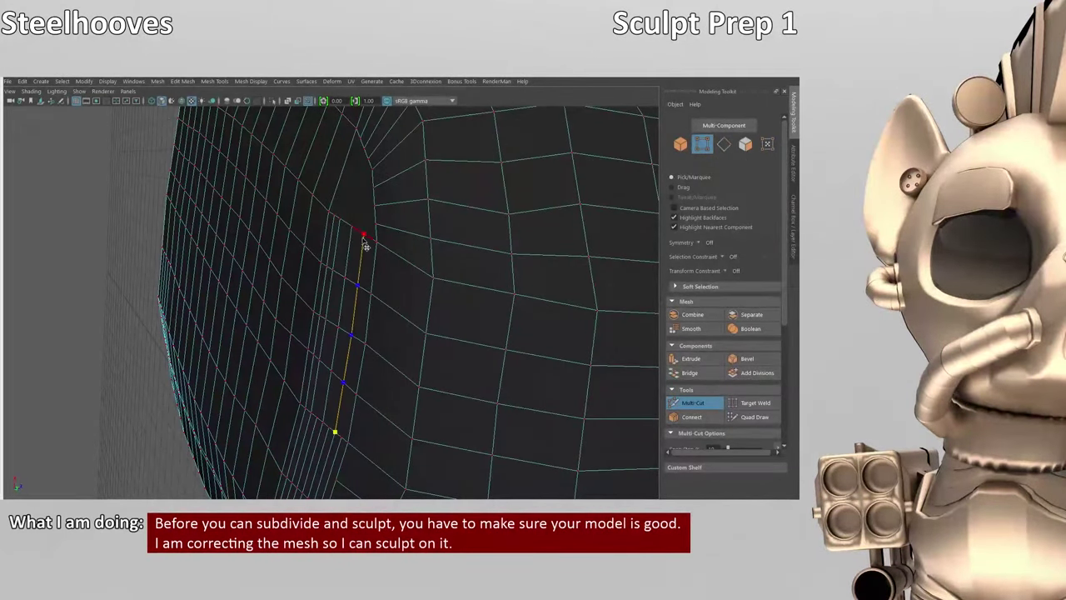
mouse_move(342, 281)
alt+mouse_down()
mouse_move(333, 436)
mouse_move(340, 275)
alt+mouse_up()
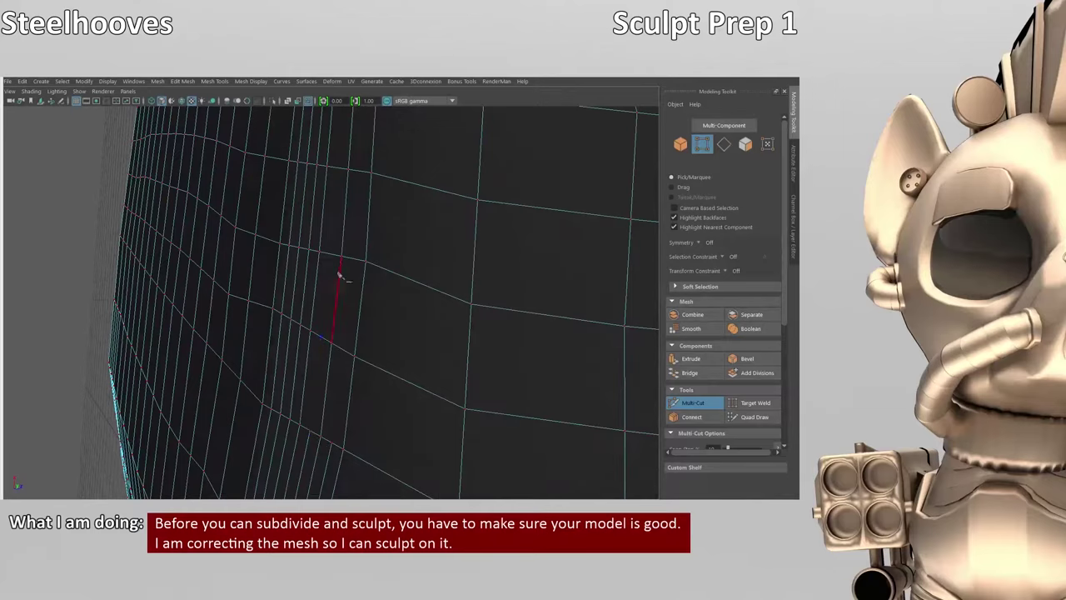
alt+drag(339, 178, 342, 364)
alt+drag(350, 292, 373, 215)
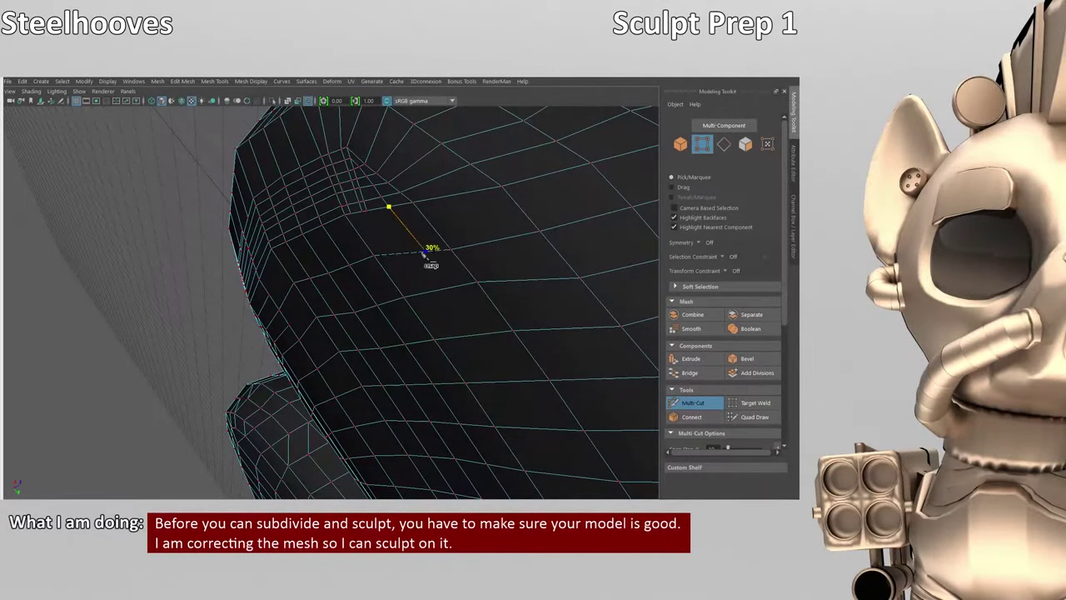
alt+drag(550, 434, 416, 249)
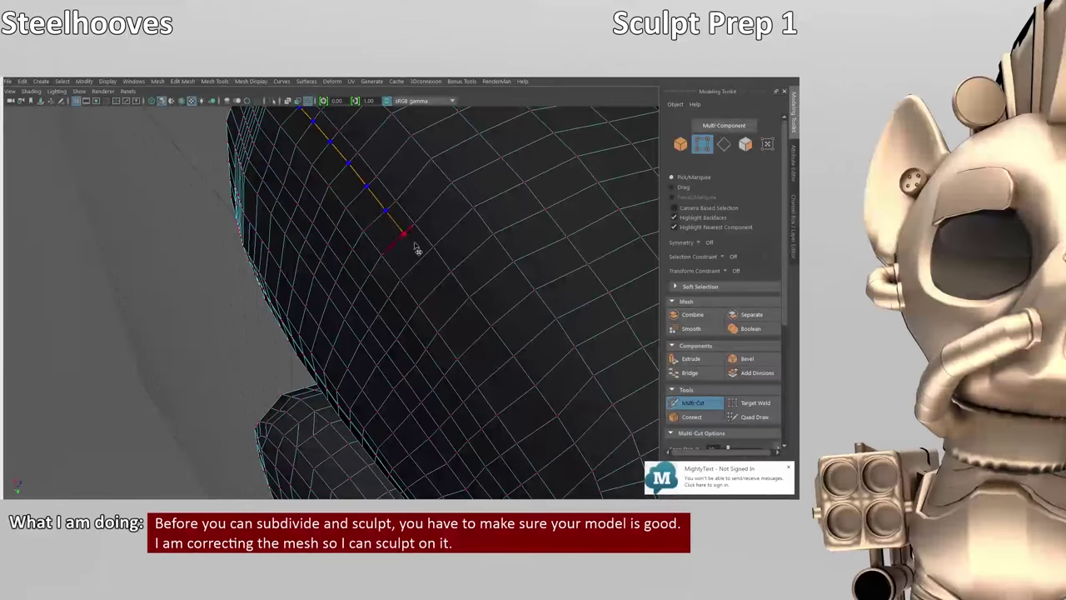
alt+drag(447, 289, 411, 290)
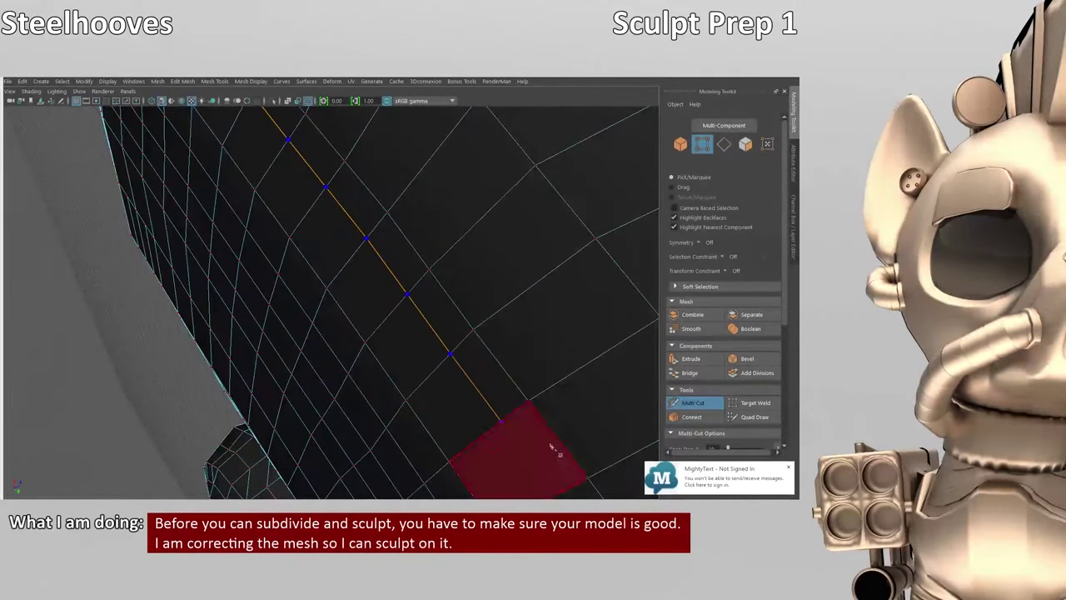
alt+drag(536, 436, 308, 155)
click(417, 233)
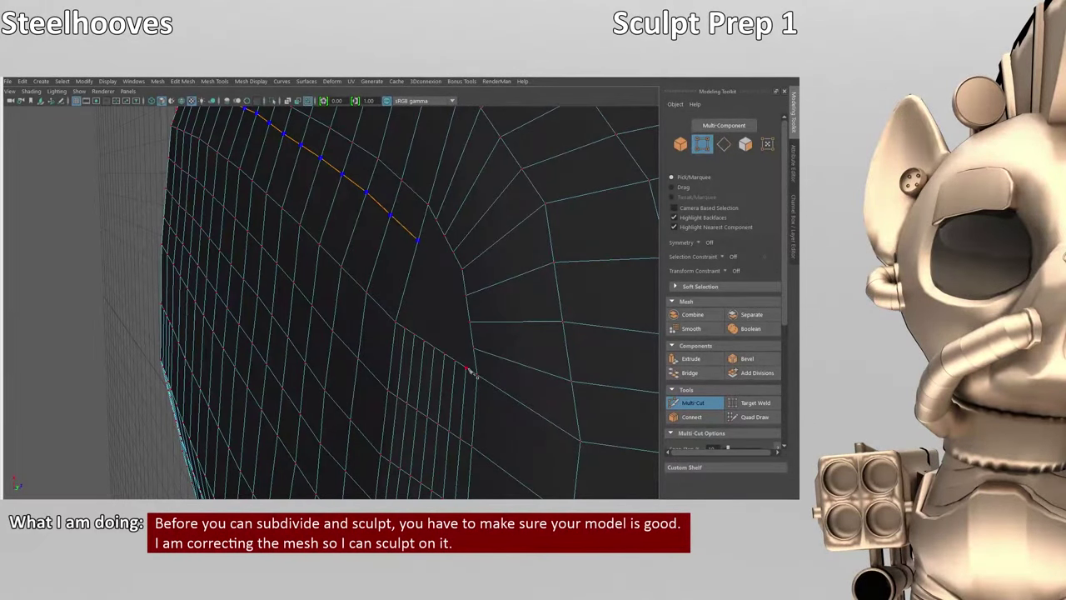
key(Return)
- Start a new long cut line down the curved panel, tumbling to follow it
alt+drag(469, 364, 416, 263)
click(411, 259)
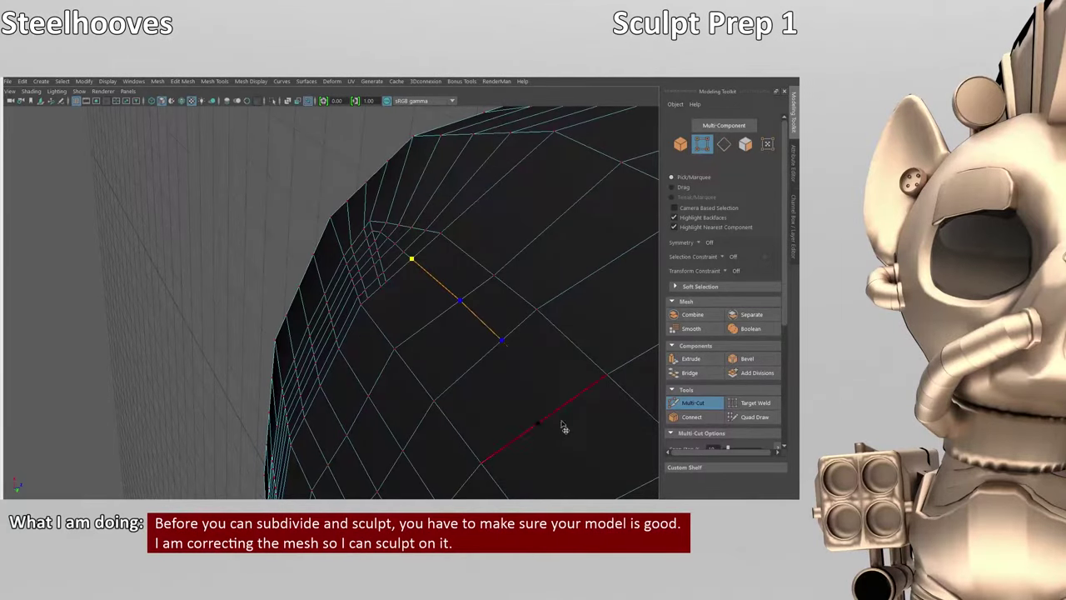
alt+drag(564, 428, 359, 249)
alt+drag(486, 428, 399, 315)
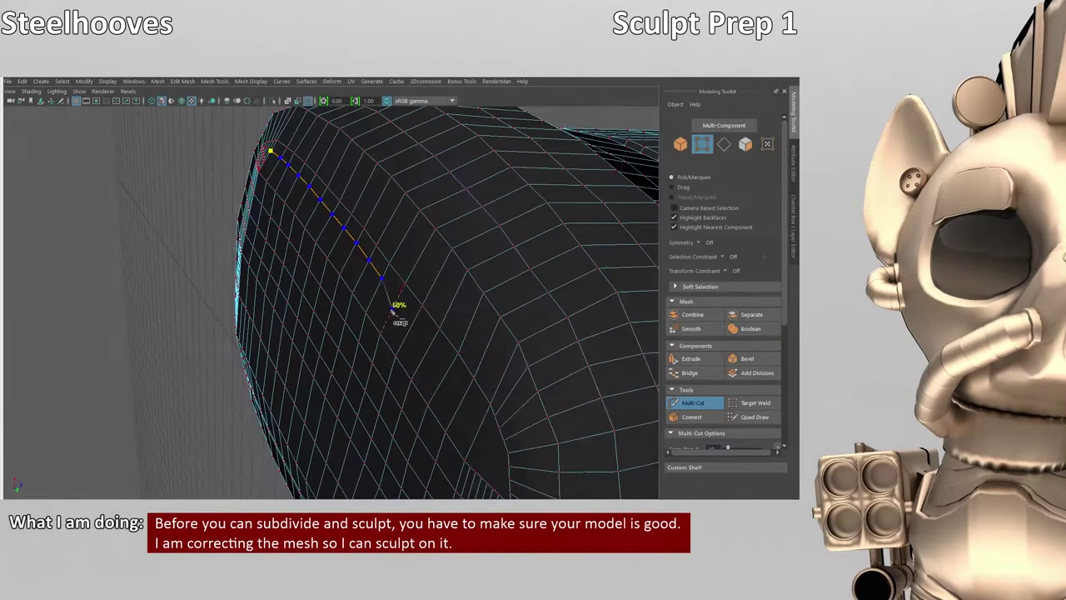
alt+drag(448, 375, 514, 297)
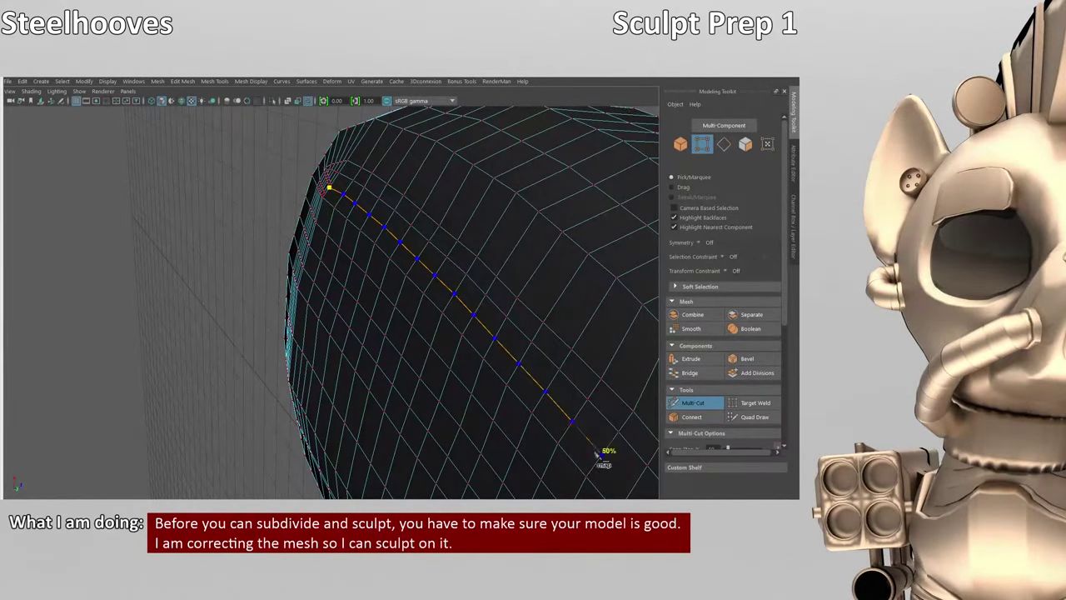
alt+drag(602, 456, 375, 204)
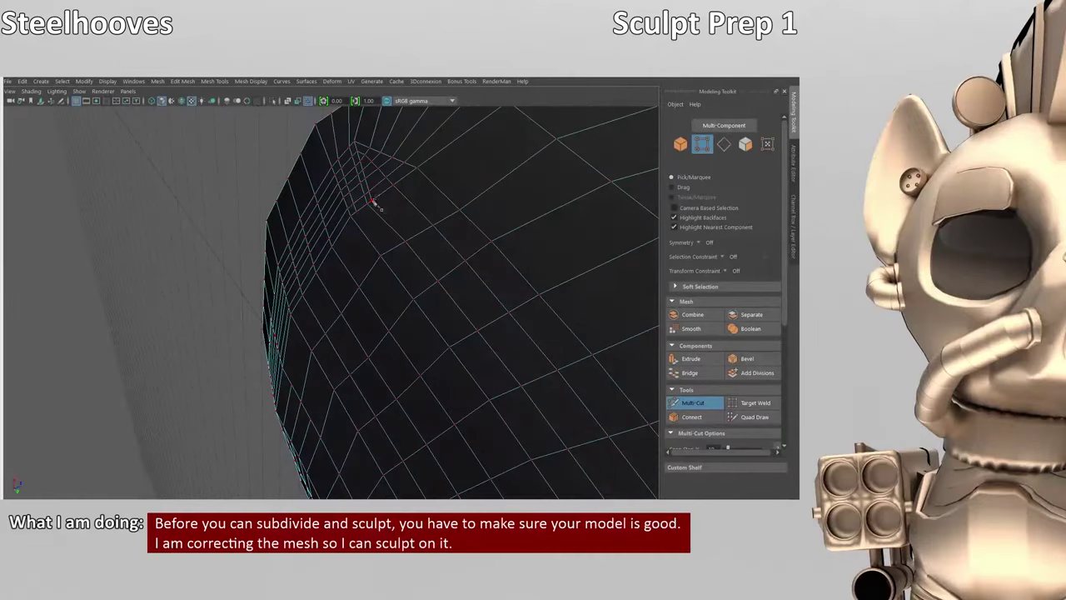
alt+drag(594, 442, 488, 347)
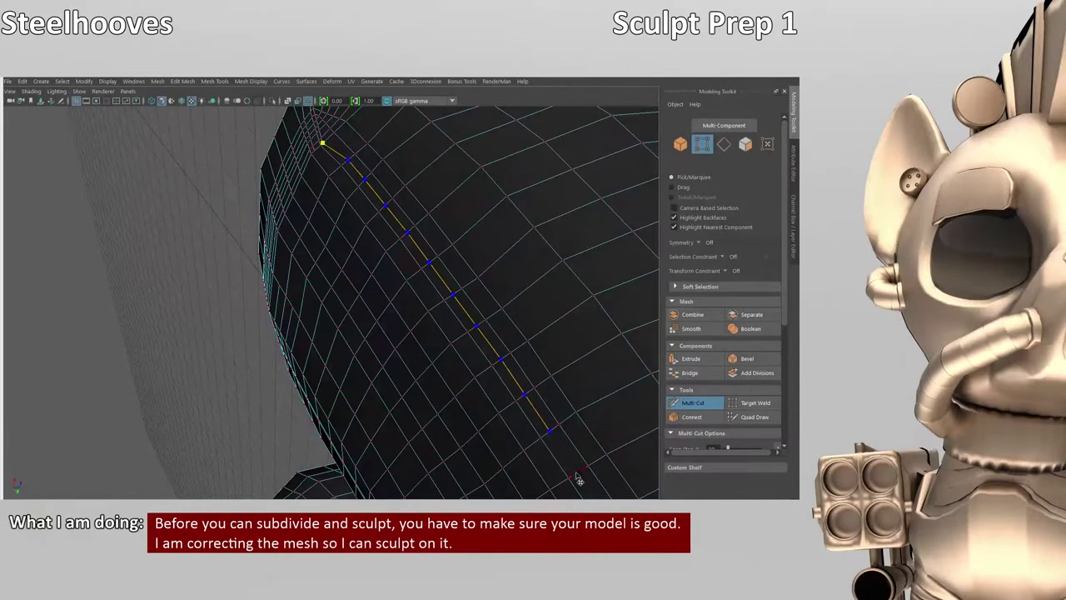
alt+drag(579, 481, 454, 348)
scroll(500, 412, down, 3)
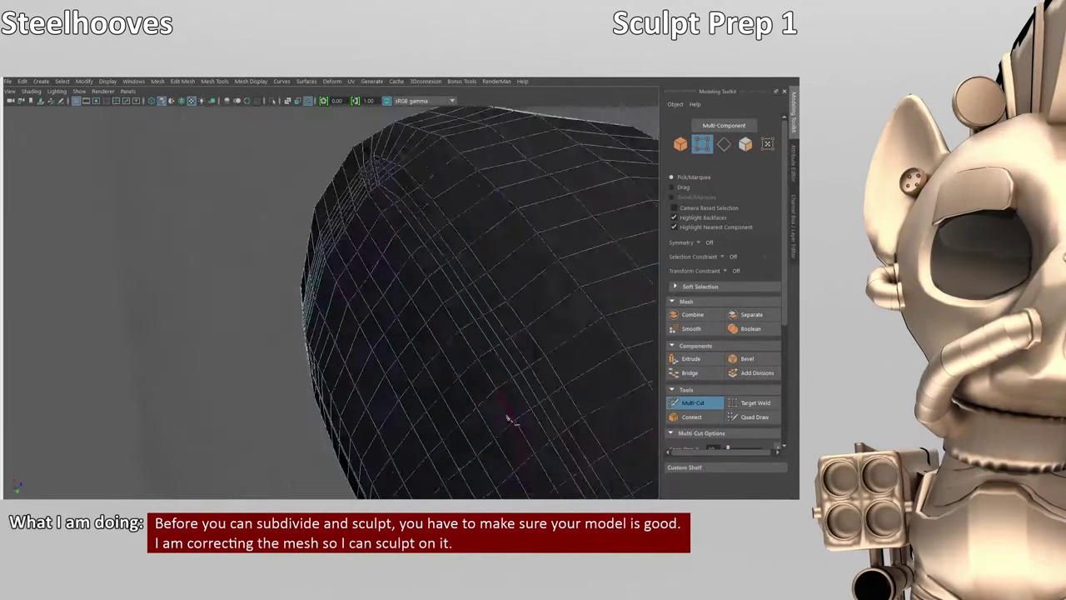
alt+drag(507, 421, 473, 275)
alt+drag(584, 462, 475, 332)
alt+drag(572, 453, 482, 212)
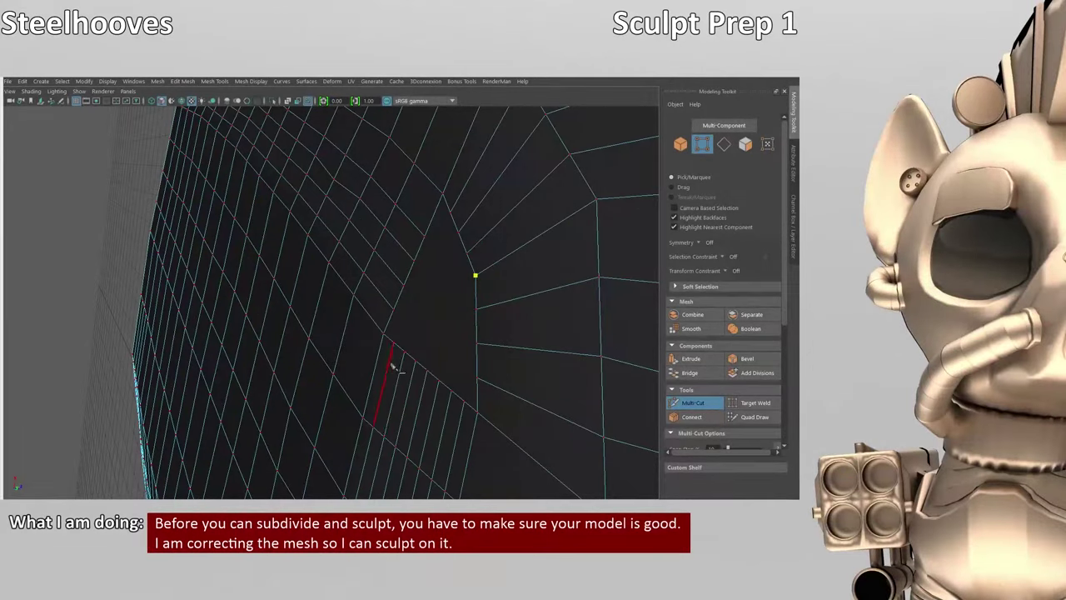
- Cut and commit a new edge from the vertical edge to the horizontal loop near the pole
click(428, 370)
alt+drag(512, 380, 523, 269)
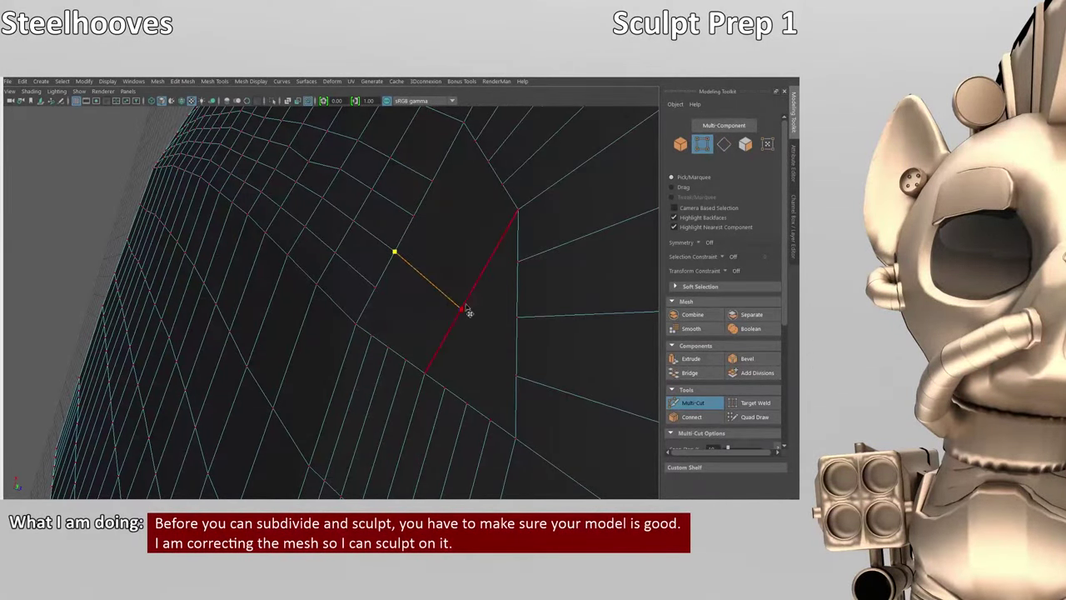
click(414, 218)
click(516, 376)
alt+drag(441, 360, 500, 296)
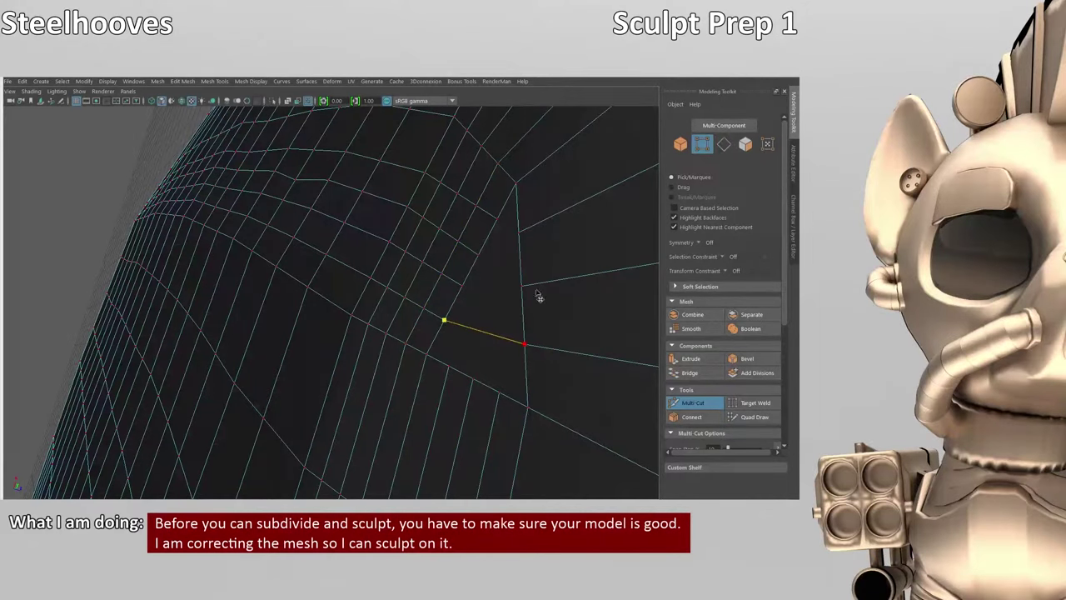
alt+drag(500, 223, 381, 293)
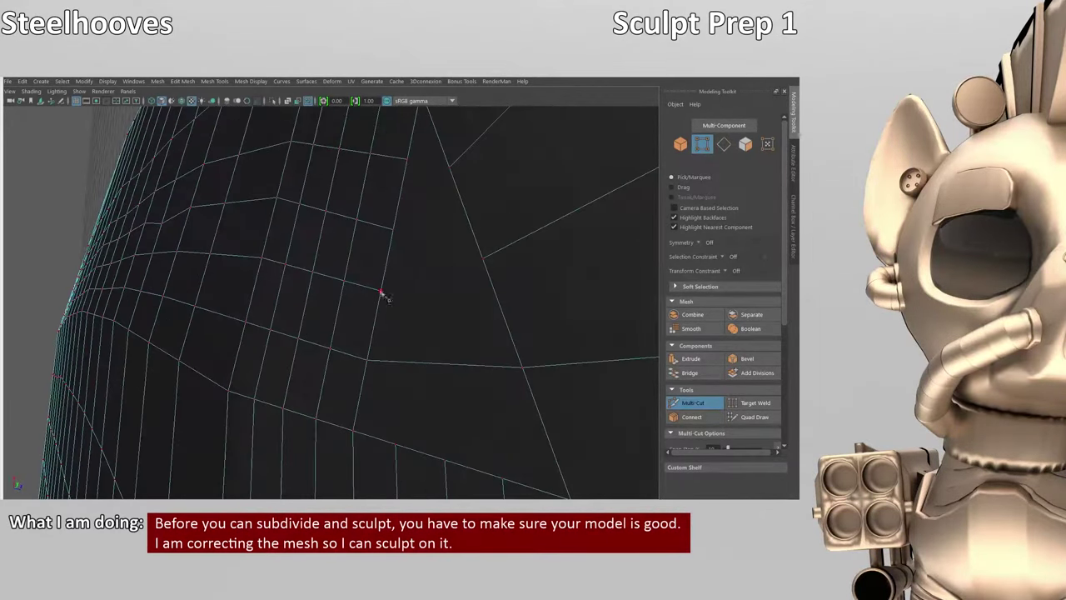
alt+drag(490, 274, 465, 277)
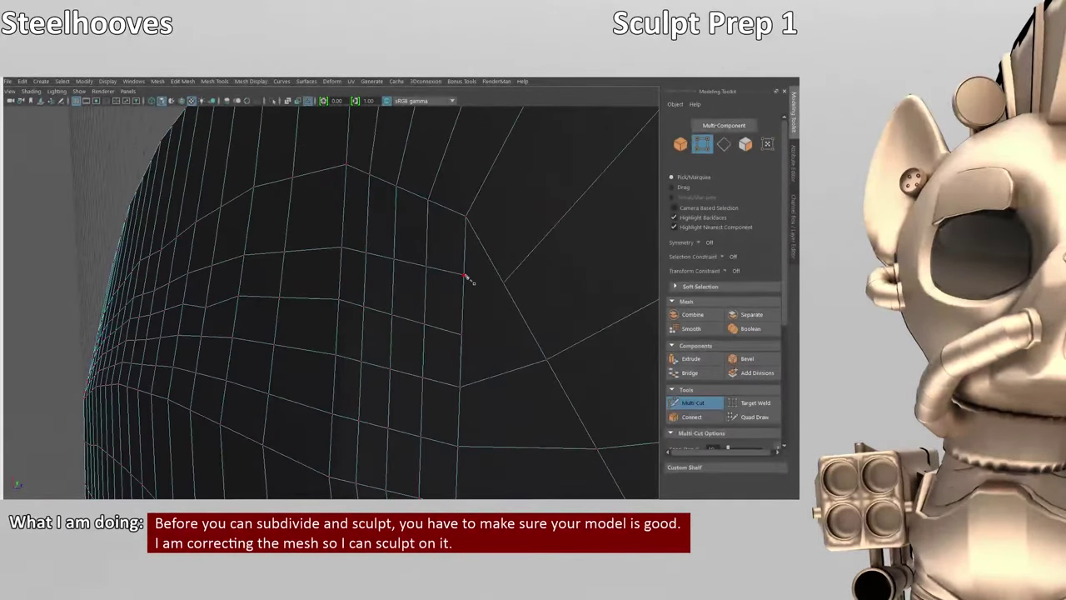
alt+drag(530, 367, 457, 278)
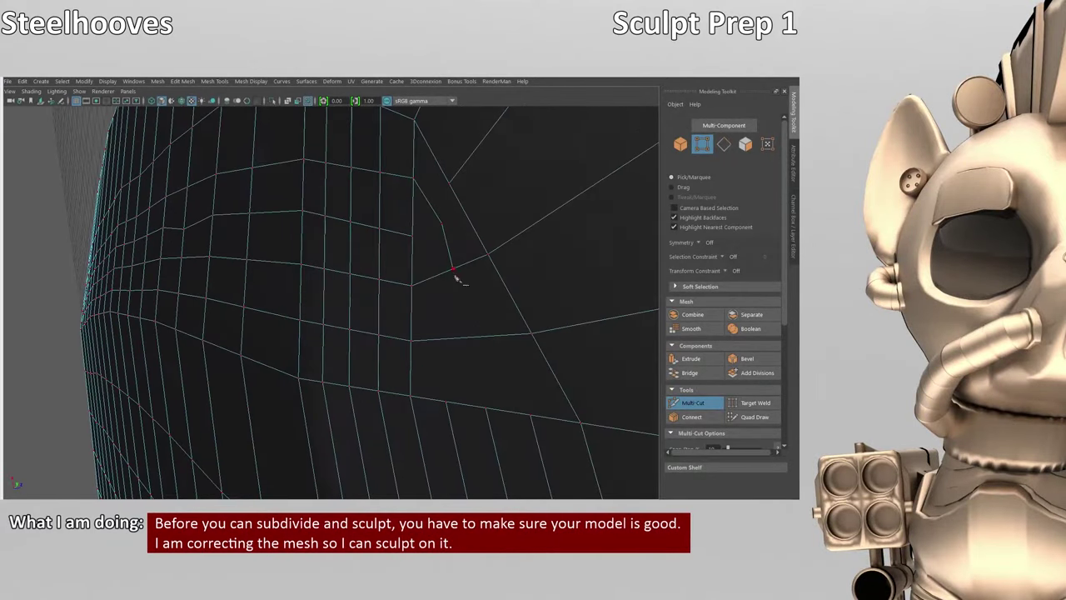
click(505, 336)
alt+drag(487, 266, 396, 210)
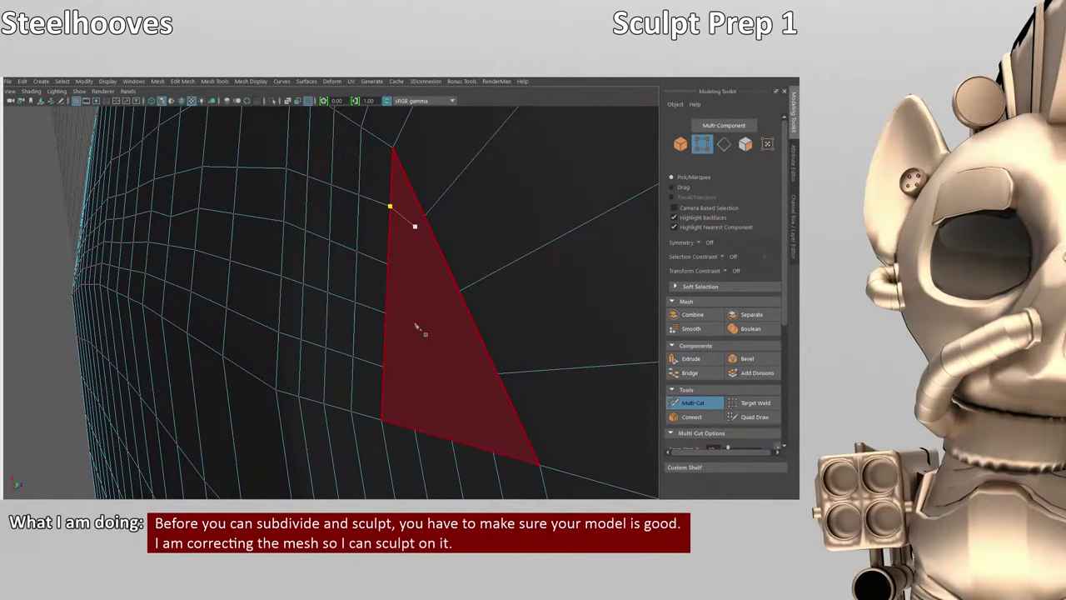
click(438, 293)
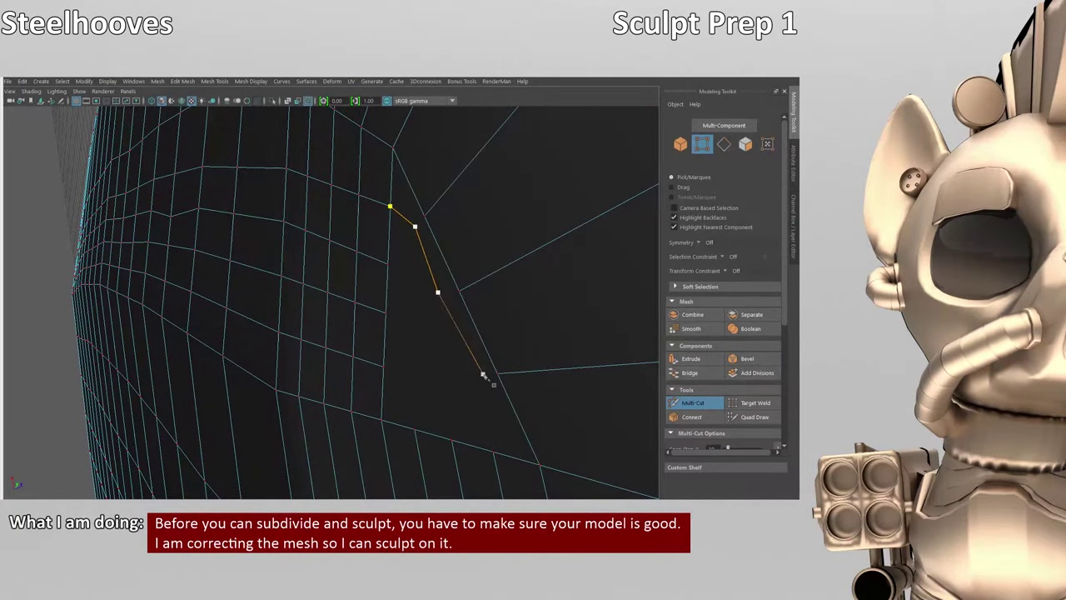
key(Return)
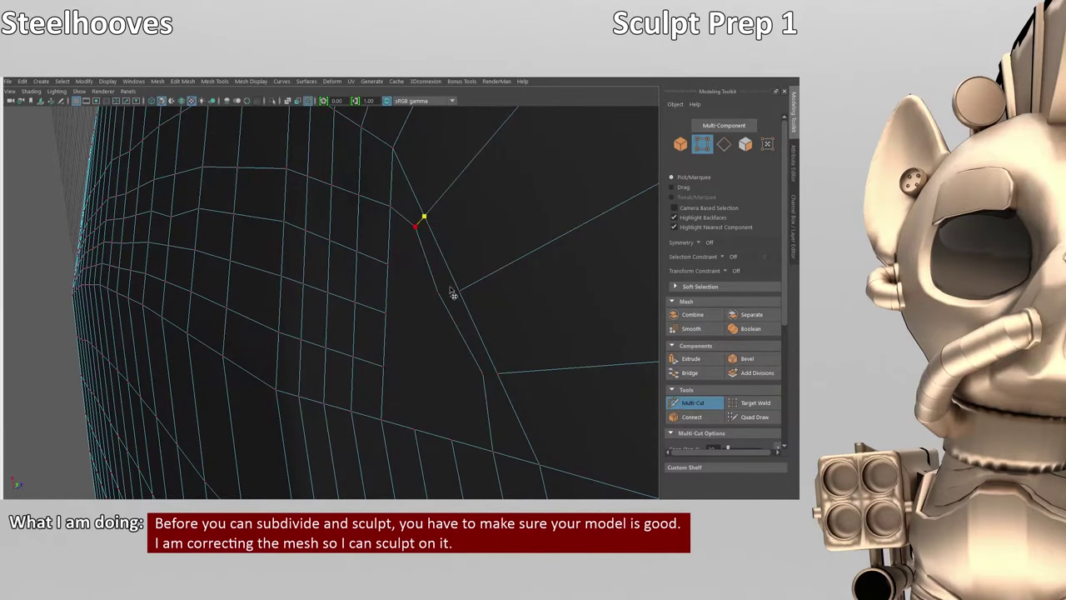
- Start another cut across the neighbouring faces near the pole
mouse_move(396, 279)
alt+mouse_down()
mouse_move(522, 332)
mouse_move(403, 295)
alt+mouse_up()
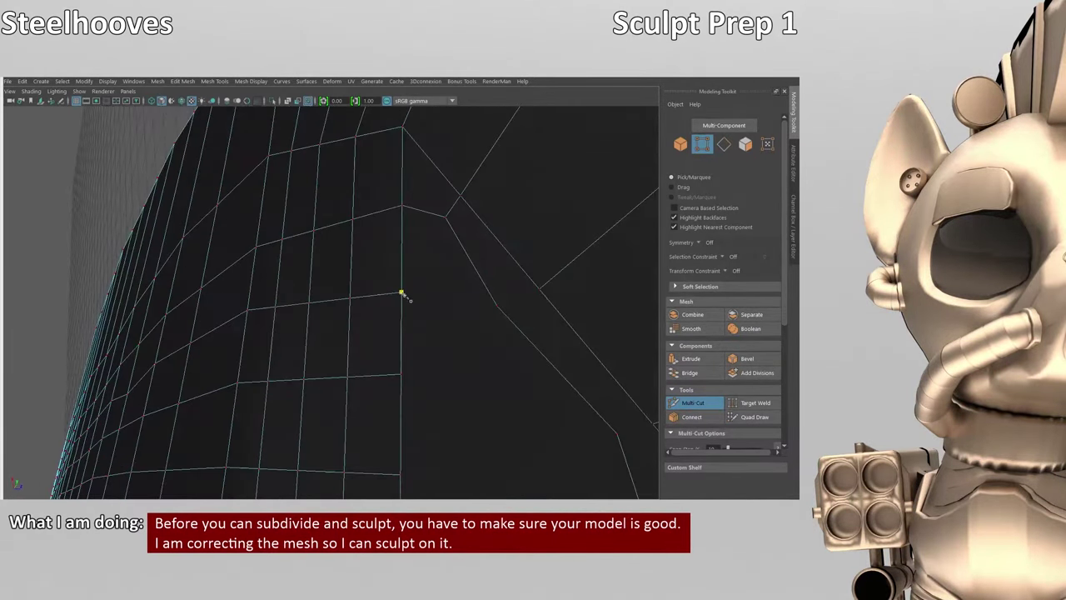
alt+drag(543, 296, 462, 340)
click(448, 318)
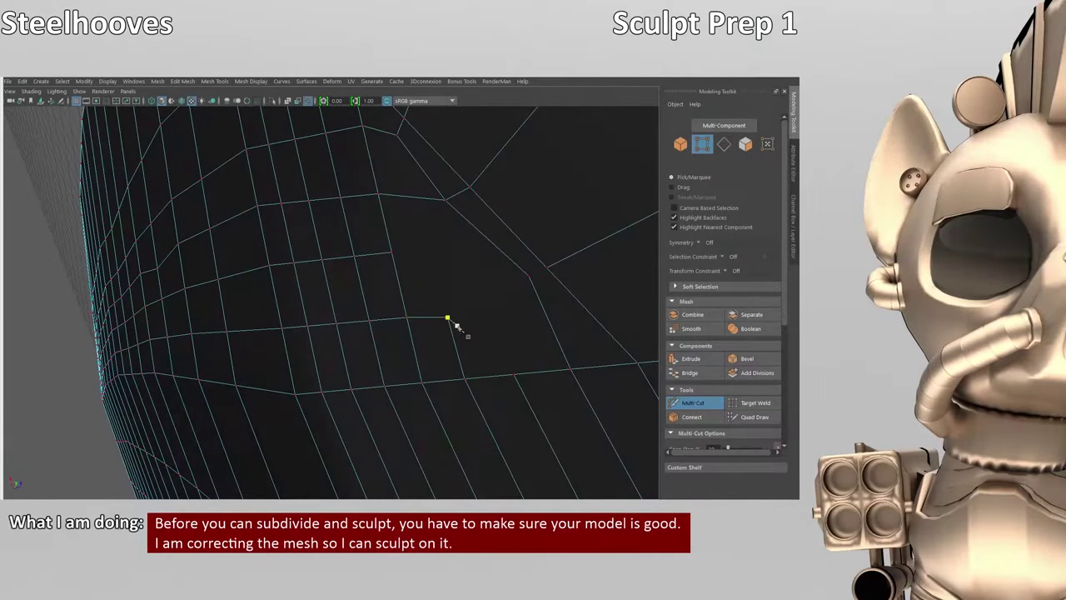
right_click(478, 198)
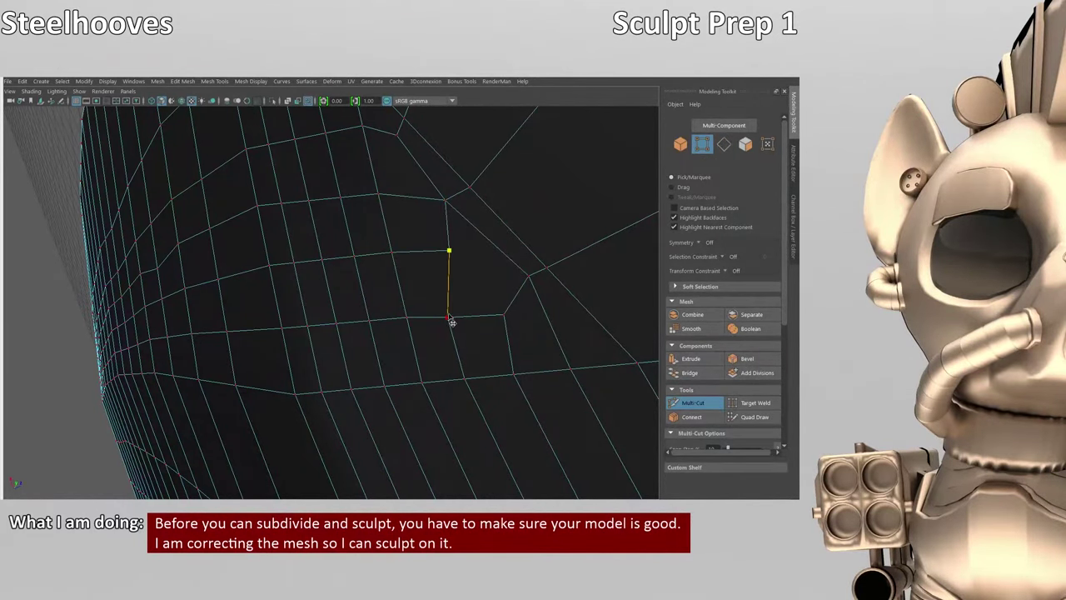
alt+drag(529, 279, 426, 256)
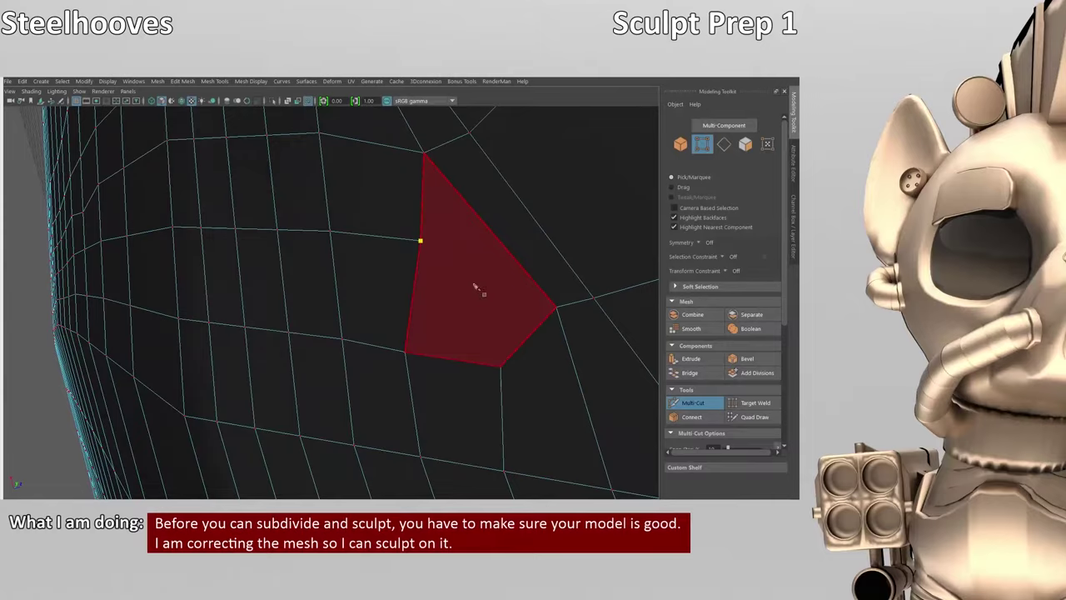
click(499, 369)
alt+drag(528, 243, 476, 309)
- Reorient and zoom the view to bring the whole head mesh into sight
key(w)
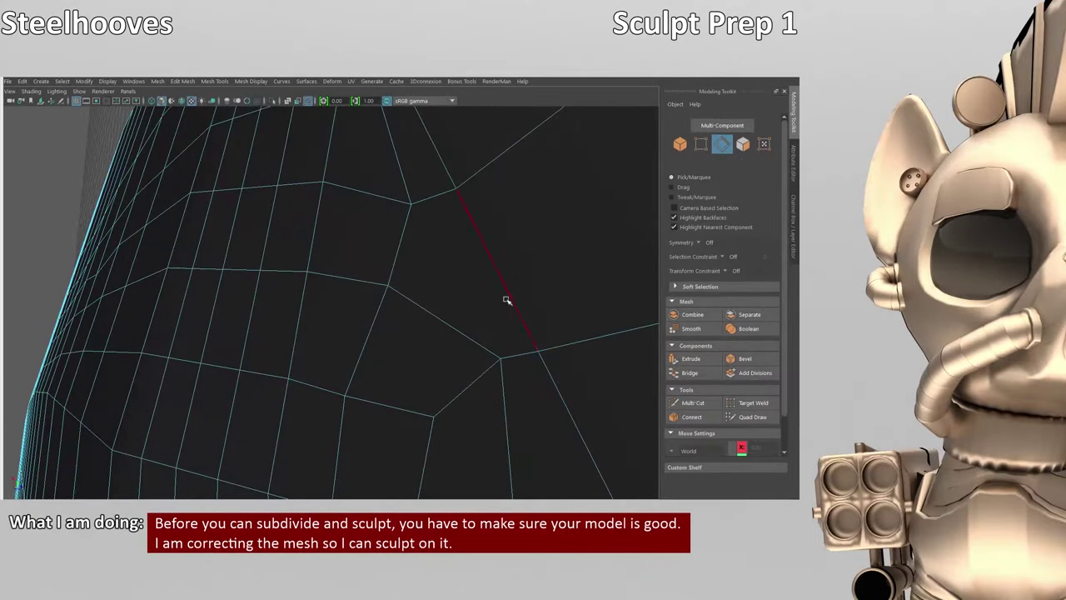
key(ctrl+shift+x)
alt+drag(419, 212, 526, 409)
scroll(527, 409, down, 6)
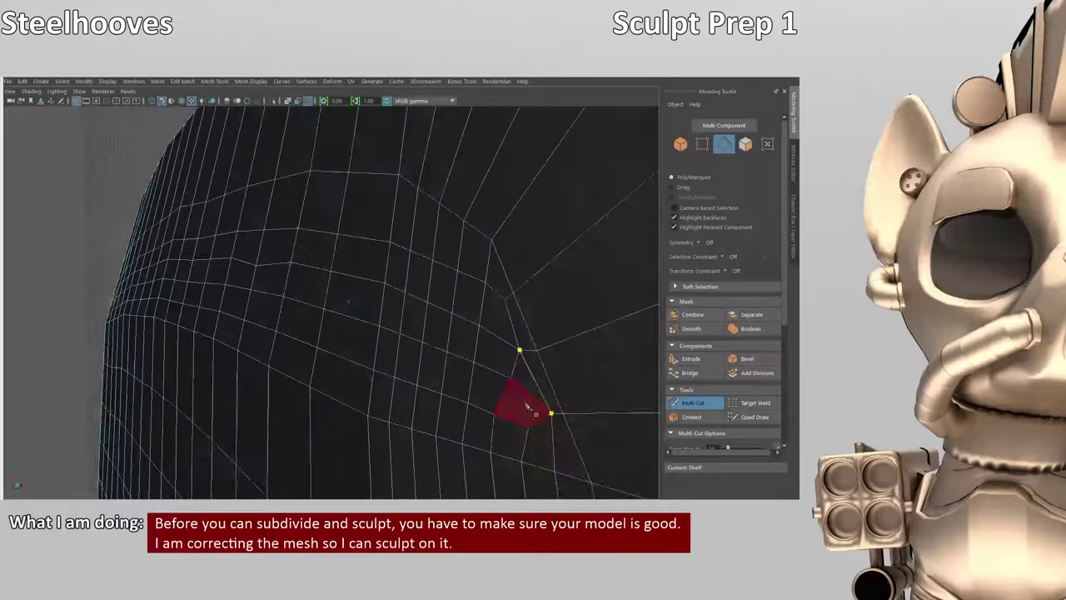
scroll(527, 403, up, 8)
scroll(526, 401, up, 3)
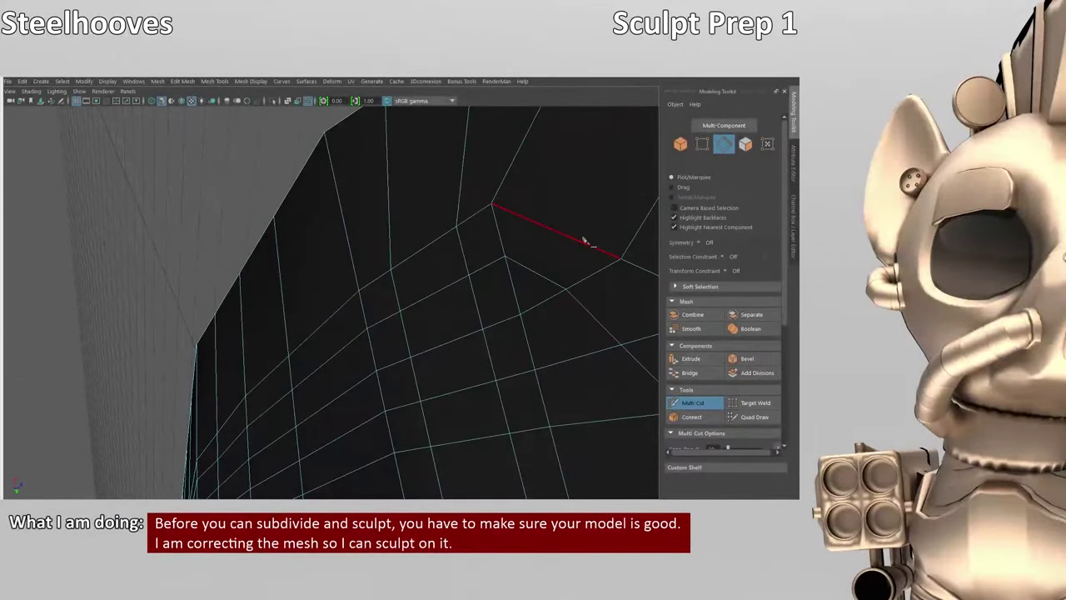
alt+drag(584, 241, 623, 417)
scroll(604, 453, down, 3)
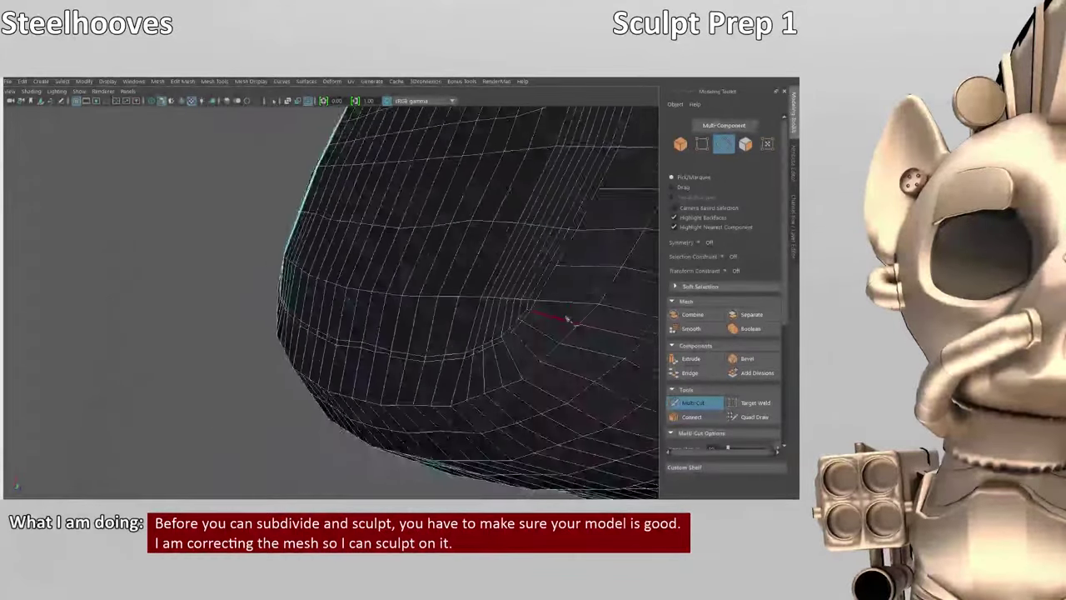
mouse_move(571, 339)
alt+mouse_down()
mouse_move(474, 322)
mouse_move(452, 457)
mouse_move(575, 345)
alt+mouse_up()
- Select the head mesh, switch to edge mode and frame it
key(w)
scroll(573, 342, up, 5)
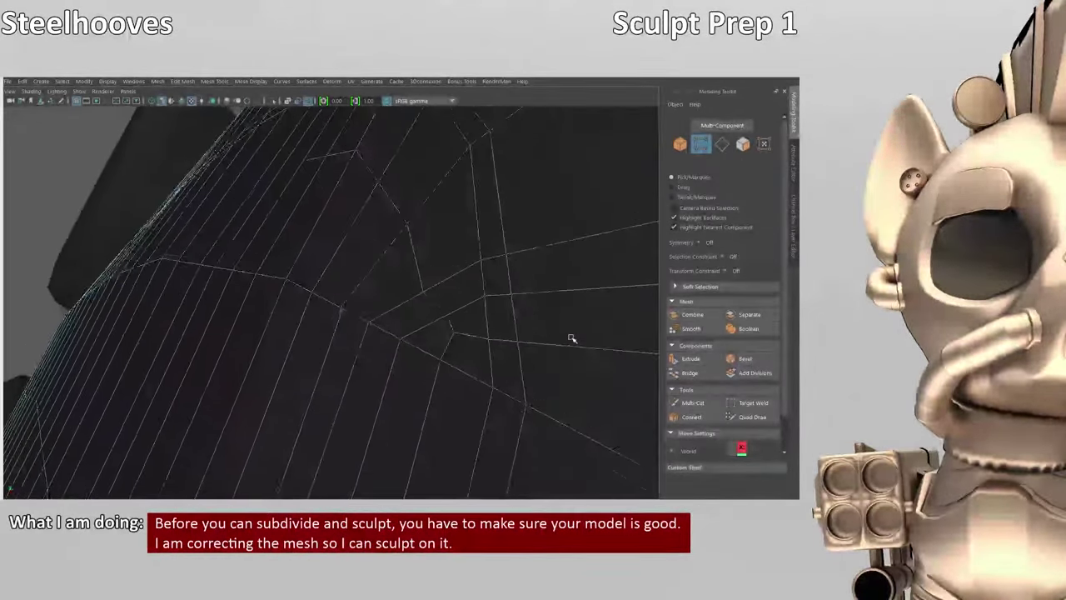
key(F8)
key(F10)
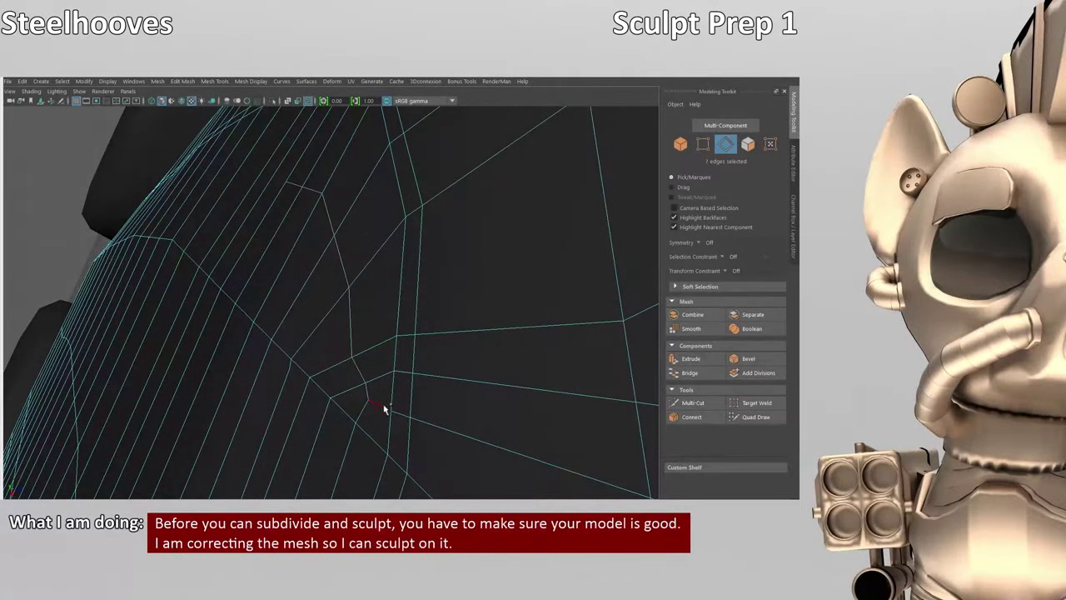
alt+drag(384, 408, 641, 346)
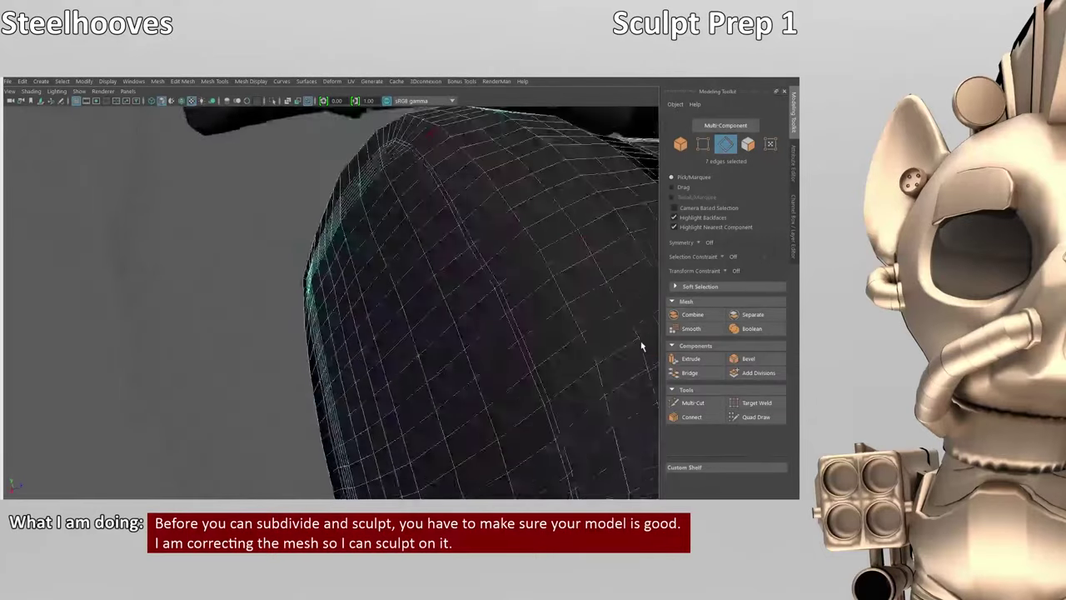
key(f)
- Add a short two-point cut edge across a face with Multi-Cut
click(692, 402)
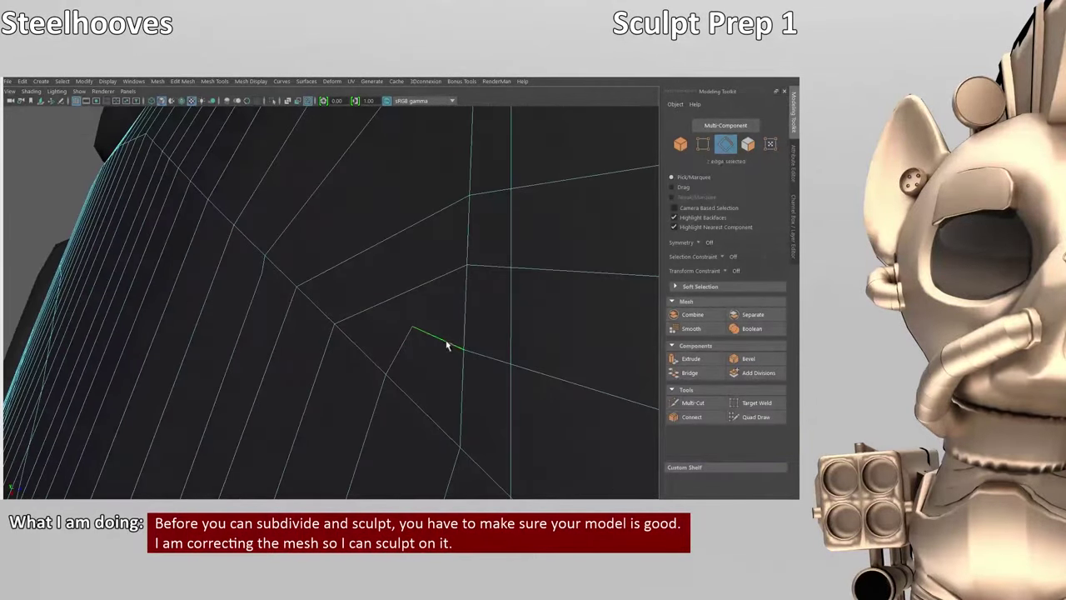
click(463, 326)
click(400, 352)
key(w)
alt+drag(400, 352, 647, 350)
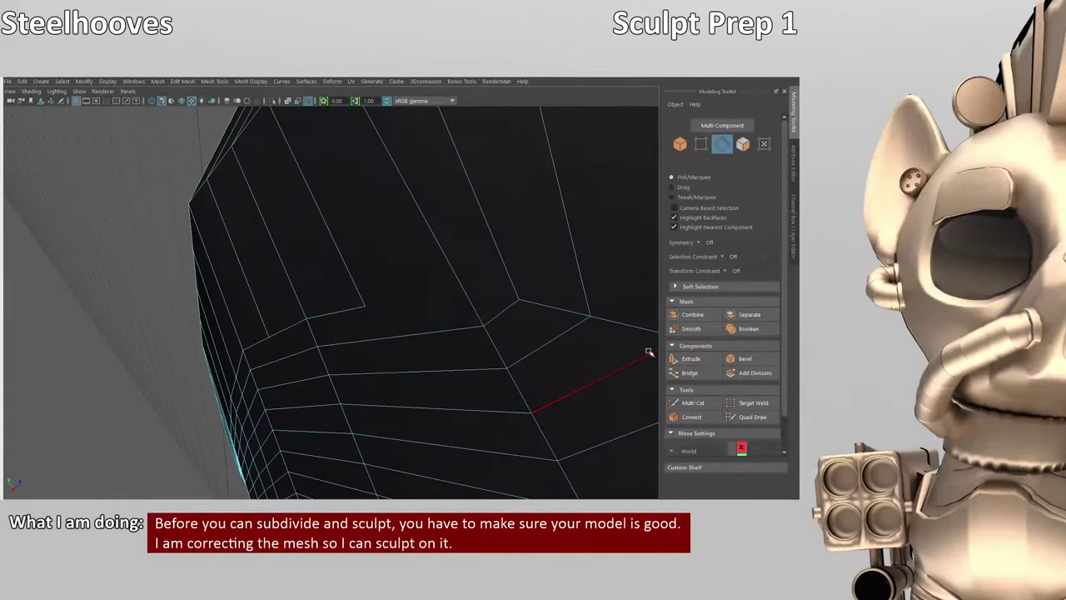
- Run a long cut line down the side of the mesh toward the horizontal loop
click(692, 403)
click(364, 307)
alt+drag(568, 322, 472, 248)
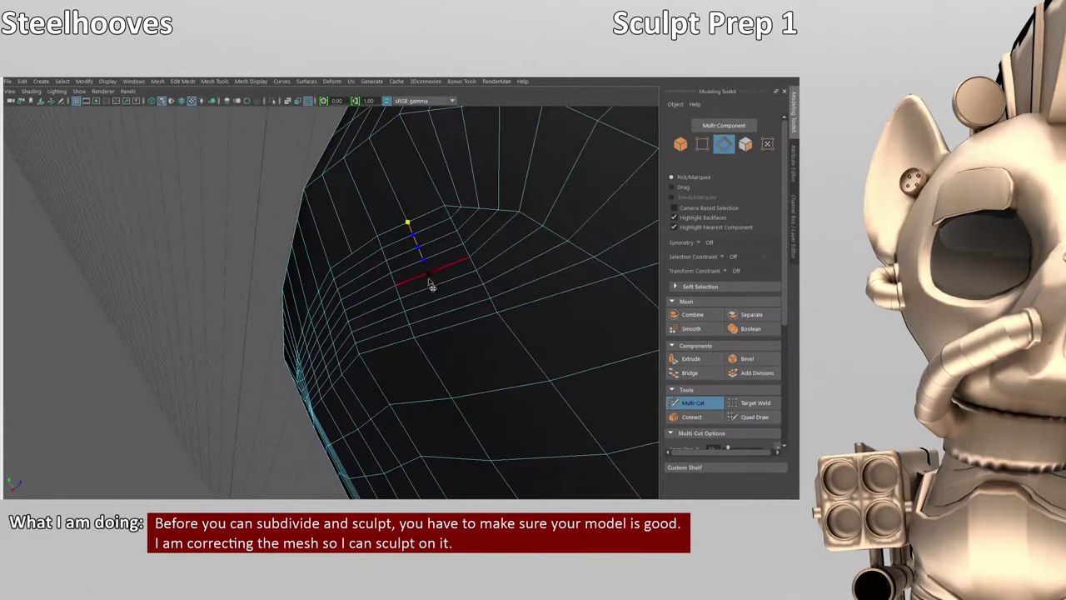
alt+drag(420, 308, 436, 345)
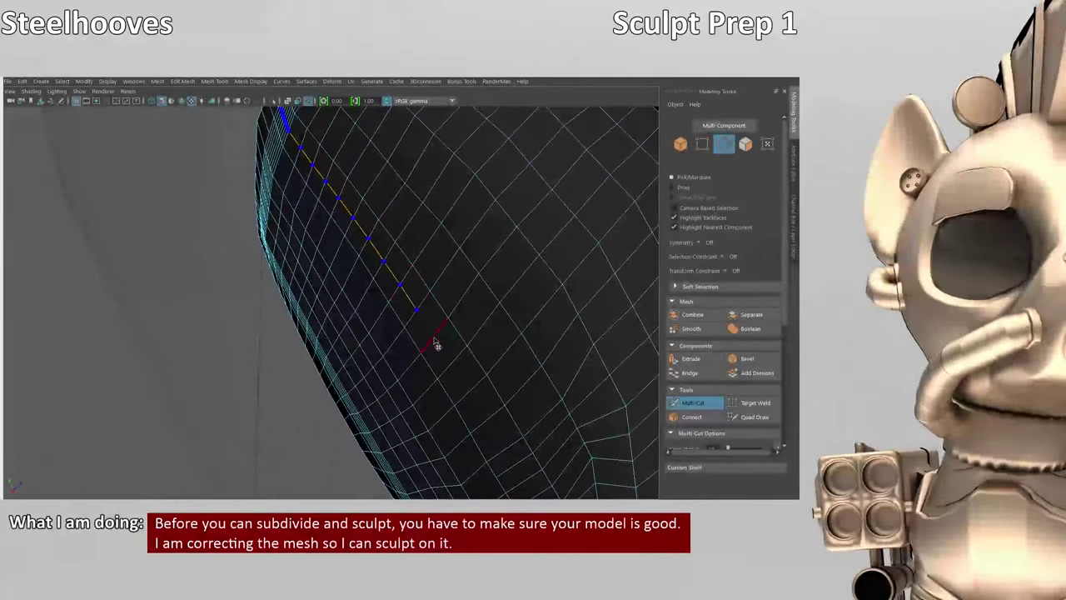
alt+drag(530, 471, 432, 291)
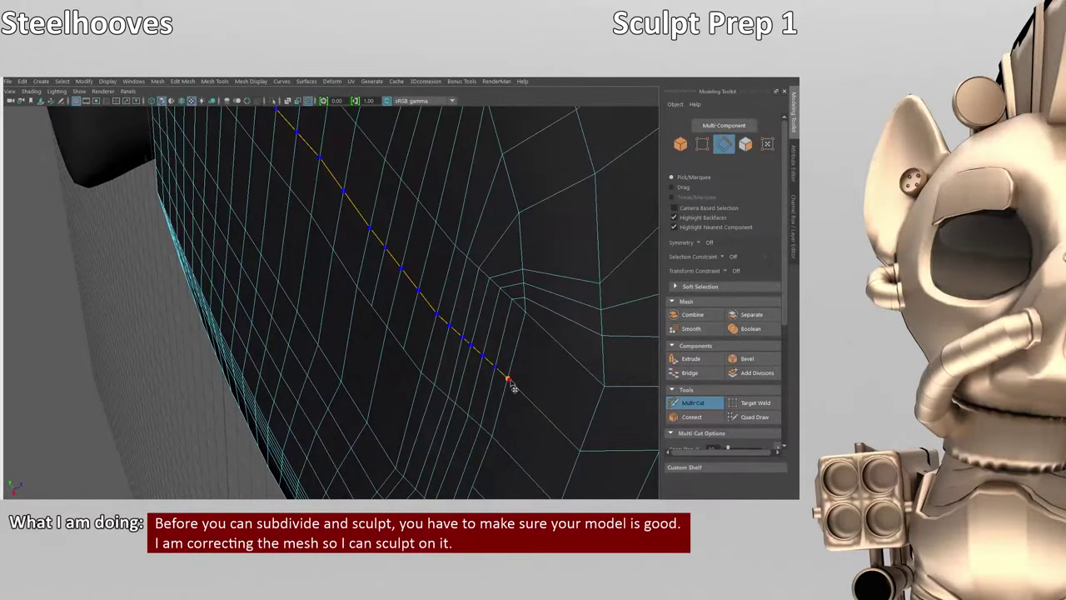
alt+drag(508, 379, 598, 416)
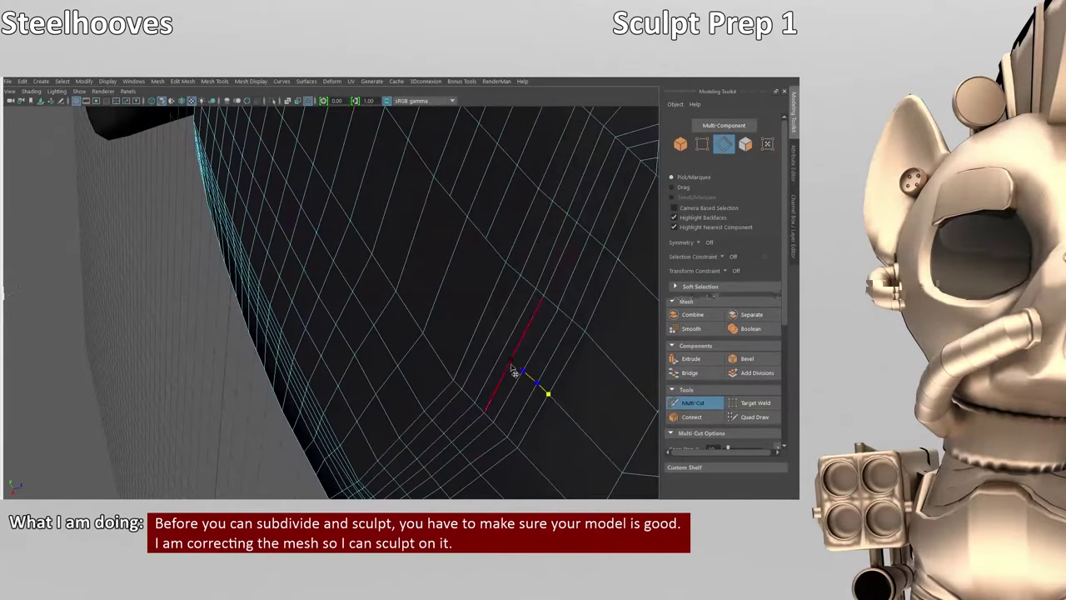
alt+drag(416, 239, 506, 344)
alt+drag(388, 147, 488, 316)
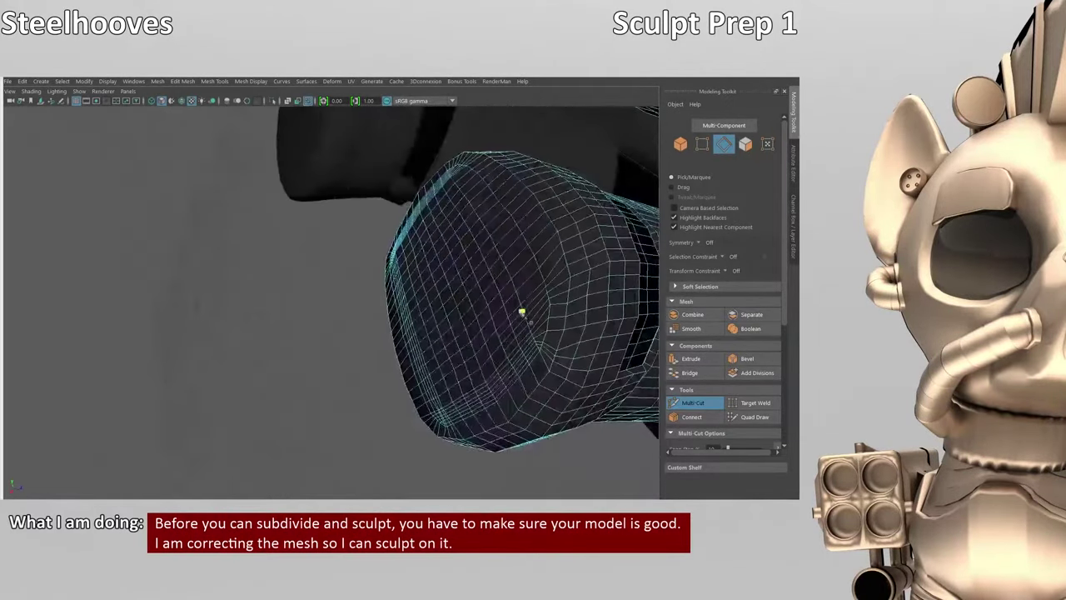
- Marquee-select vertices, then begin a cut on an edge of the cylinder's rounded end
key(F9)
key(w)
drag(385, 187, 557, 443)
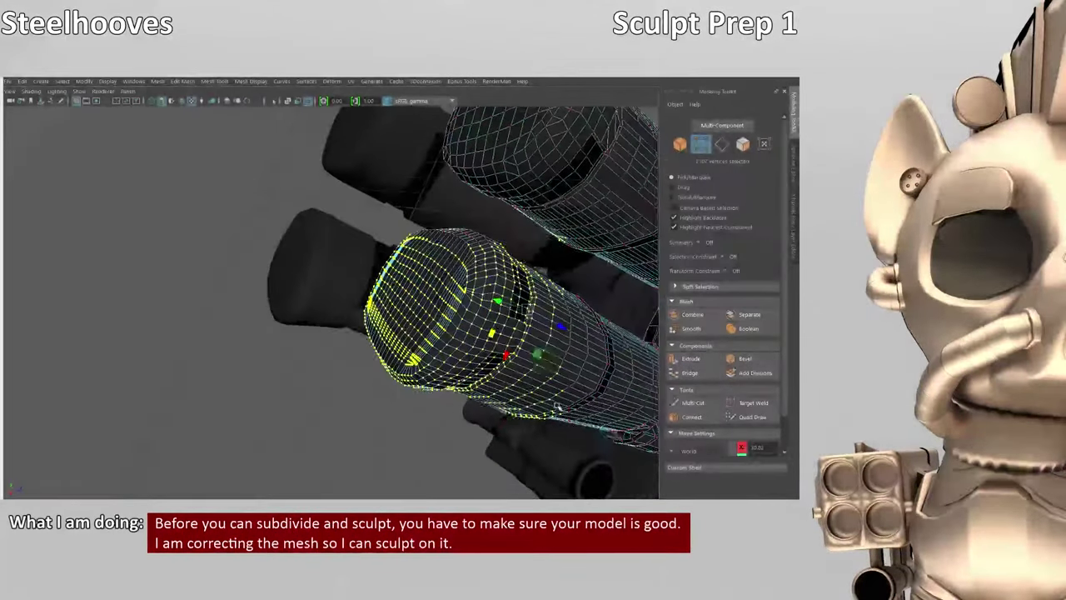
scroll(511, 441, up, 3)
alt+drag(517, 444, 512, 369)
key(ctrl+shift+x)
click(602, 383)
- Finish the cut on a cylinder edge, then ready Multi-Cut for a new cut from the rim
alt+drag(463, 433, 476, 354)
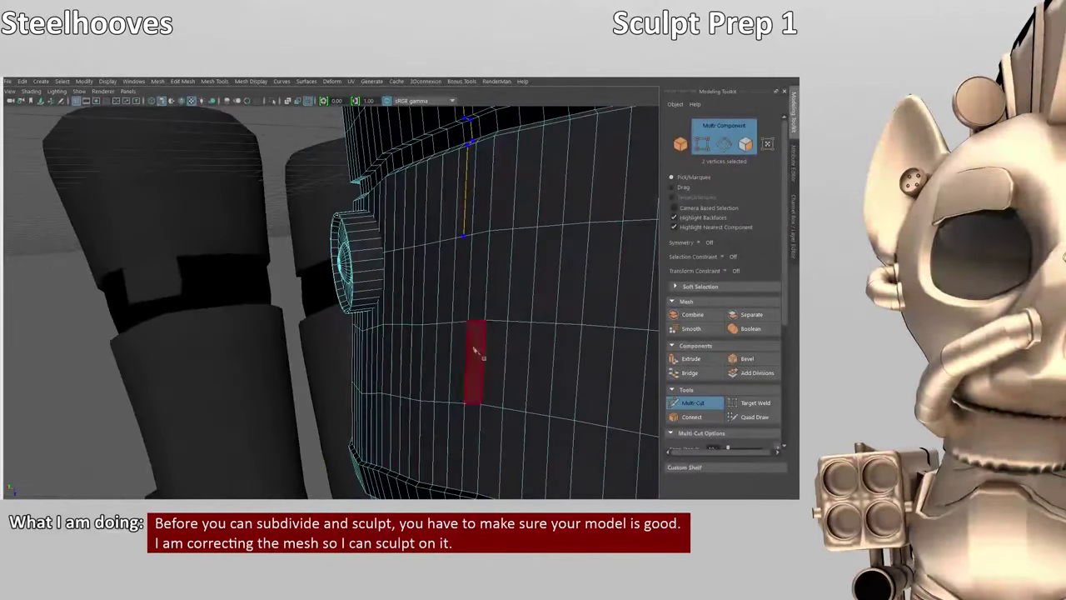
alt+drag(461, 497, 557, 246)
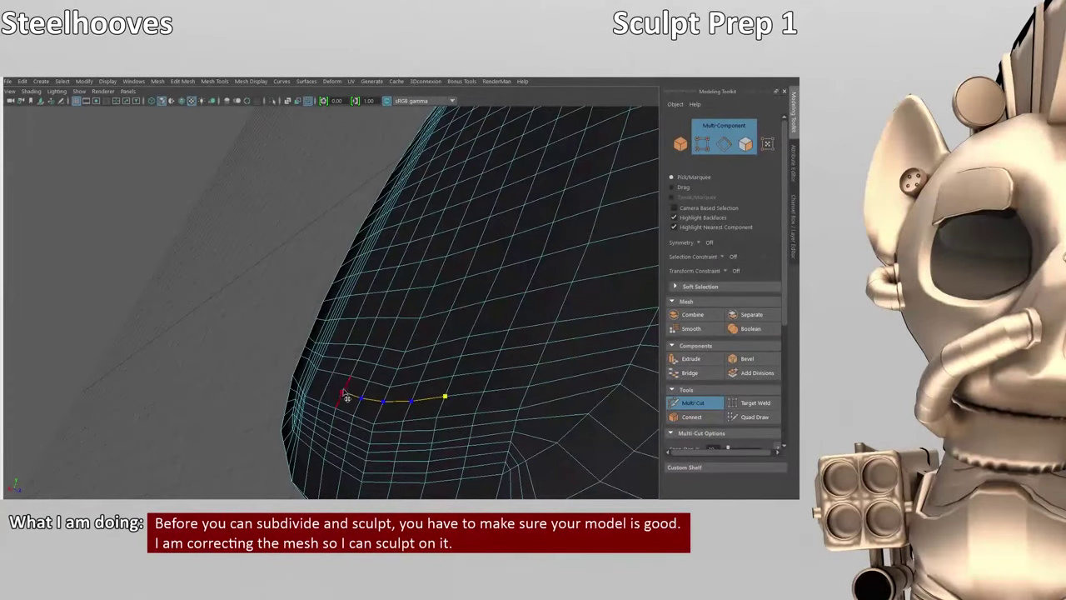
alt+drag(346, 397, 434, 378)
alt+drag(399, 437, 520, 297)
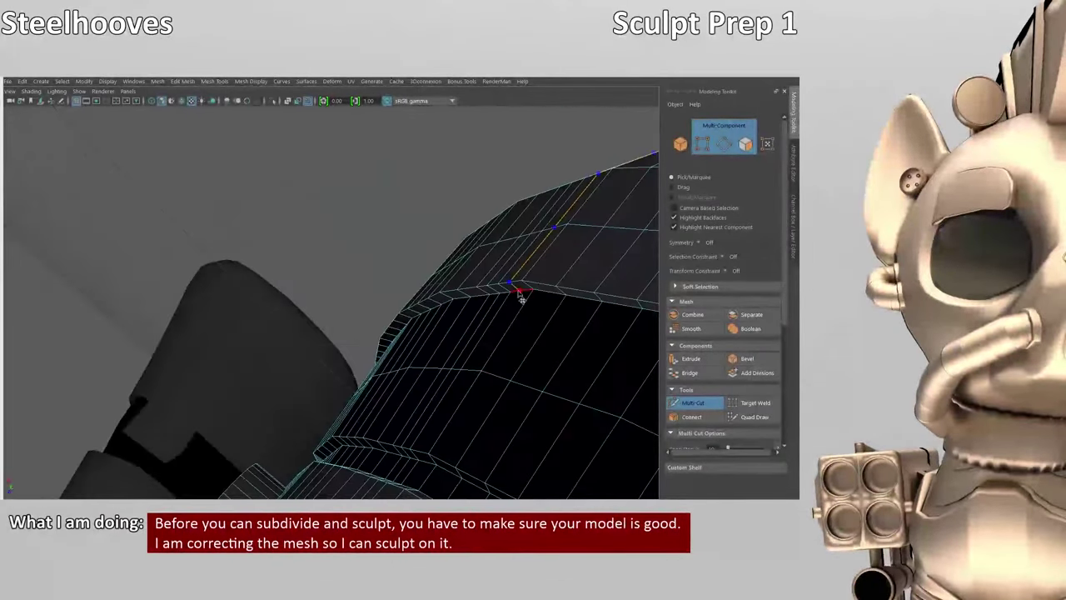
click(490, 369)
alt+drag(489, 370, 433, 426)
alt+drag(400, 468, 397, 248)
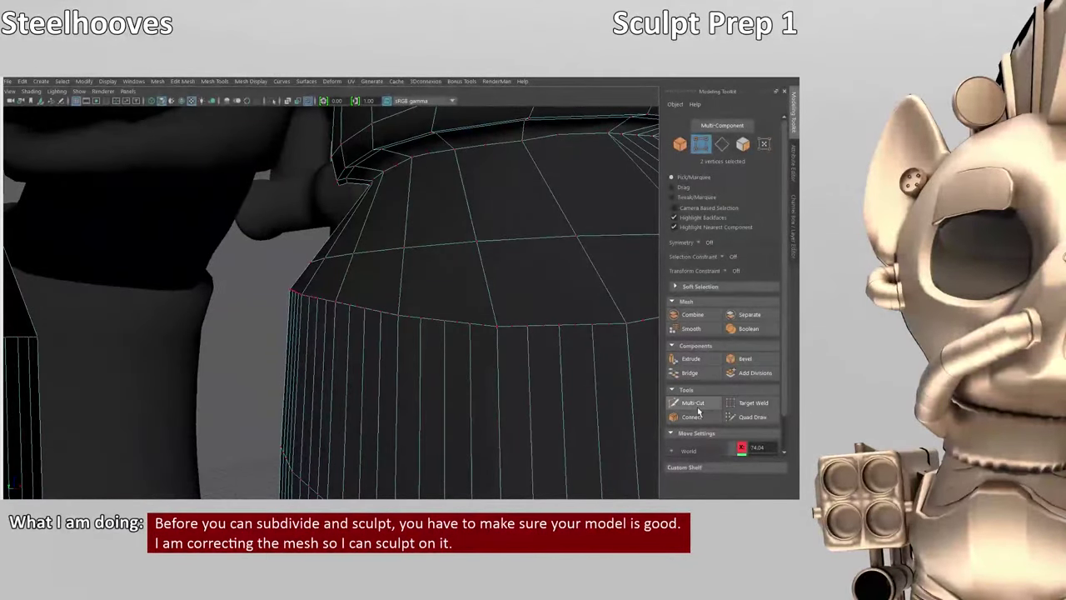
click(696, 407)
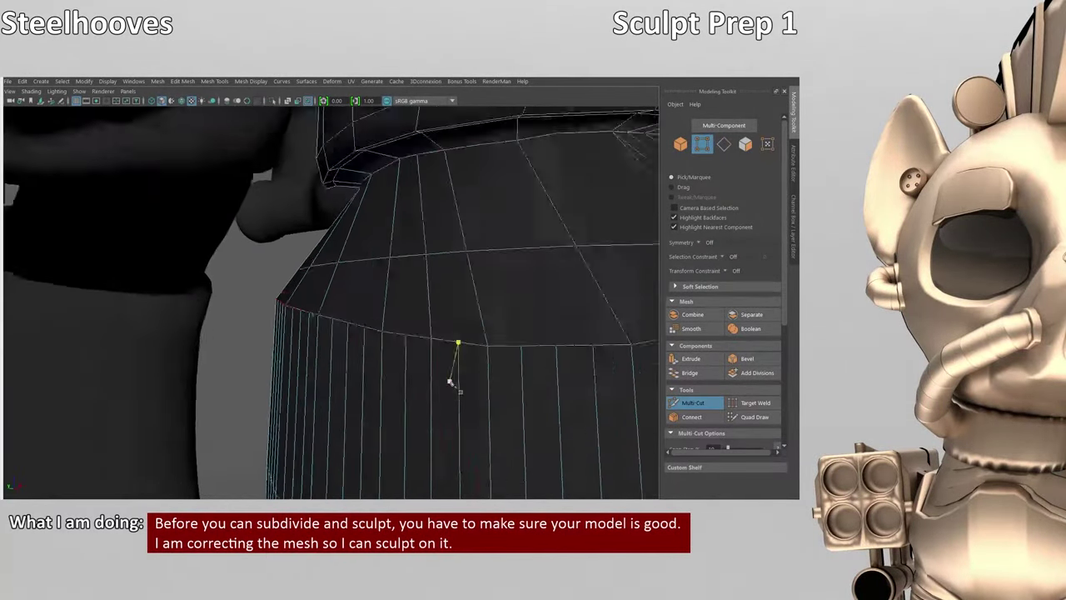
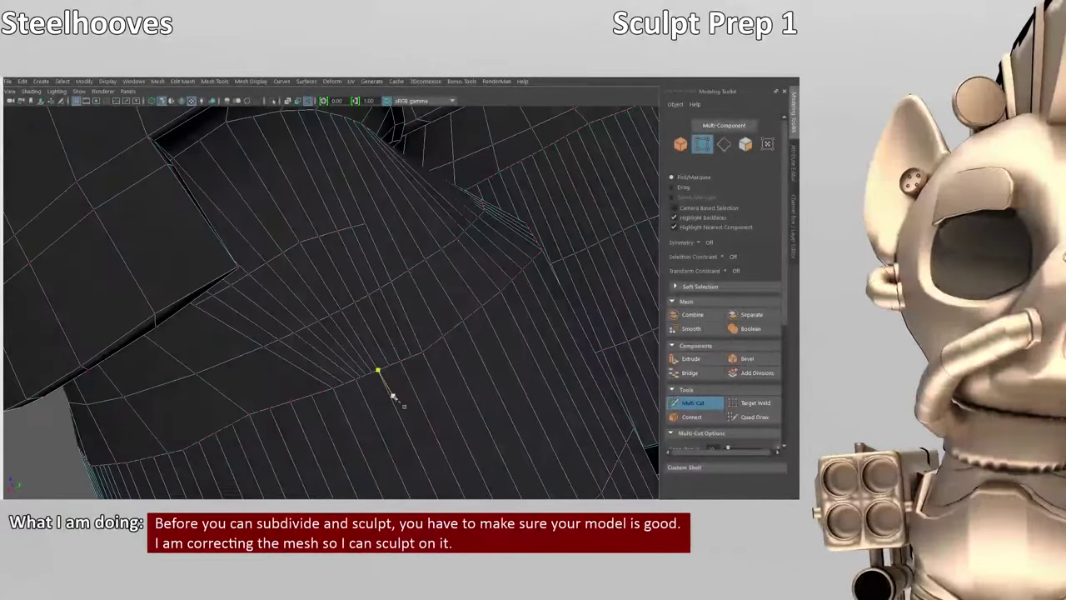
- Orbit around the body mesh, add one more cut point across its curved faces, and finish the cut
alt+drag(392, 397, 265, 308)
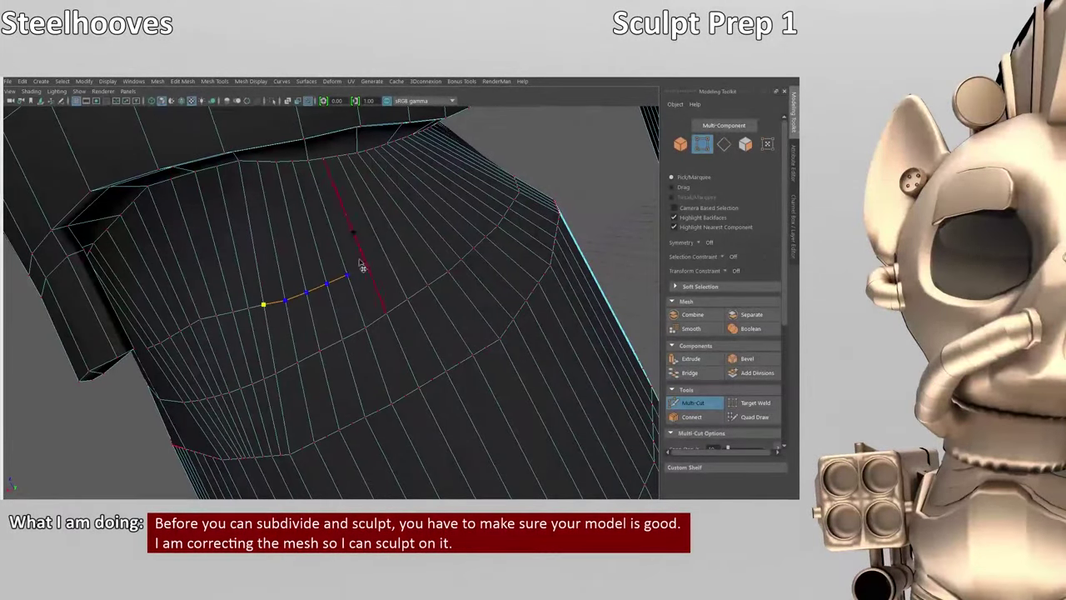
alt+drag(402, 250, 457, 260)
alt+drag(498, 223, 385, 342)
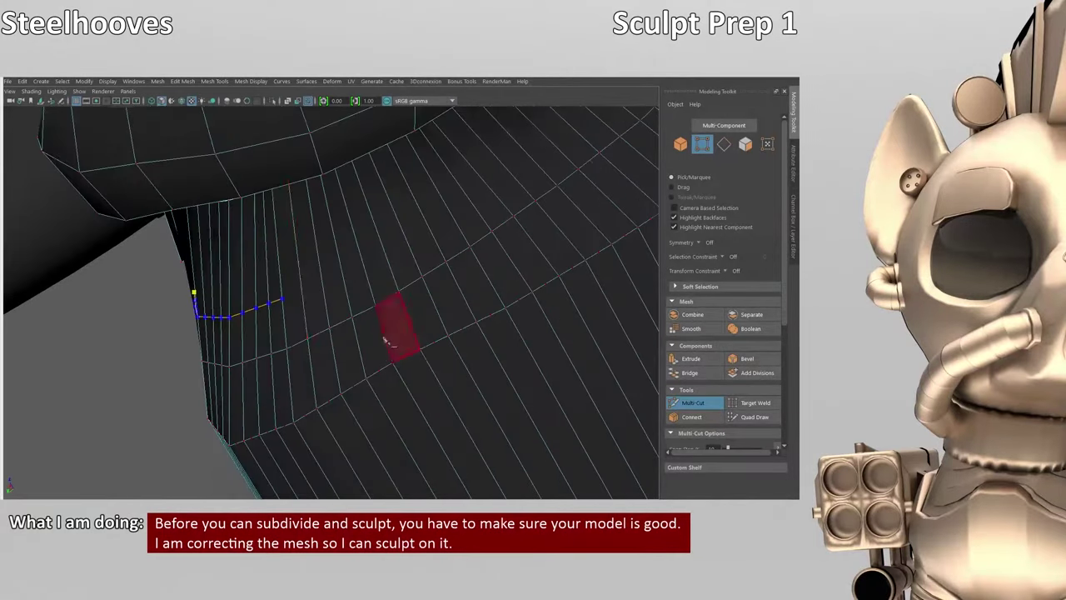
alt+drag(423, 225, 319, 271)
alt+drag(402, 223, 331, 316)
alt+drag(636, 227, 388, 327)
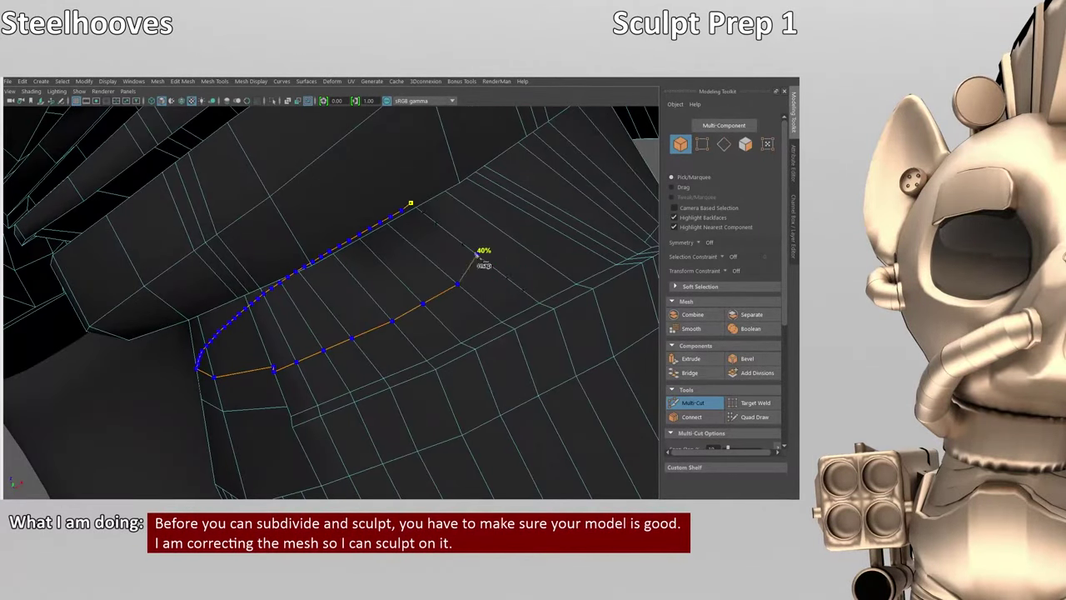
alt+drag(481, 258, 371, 353)
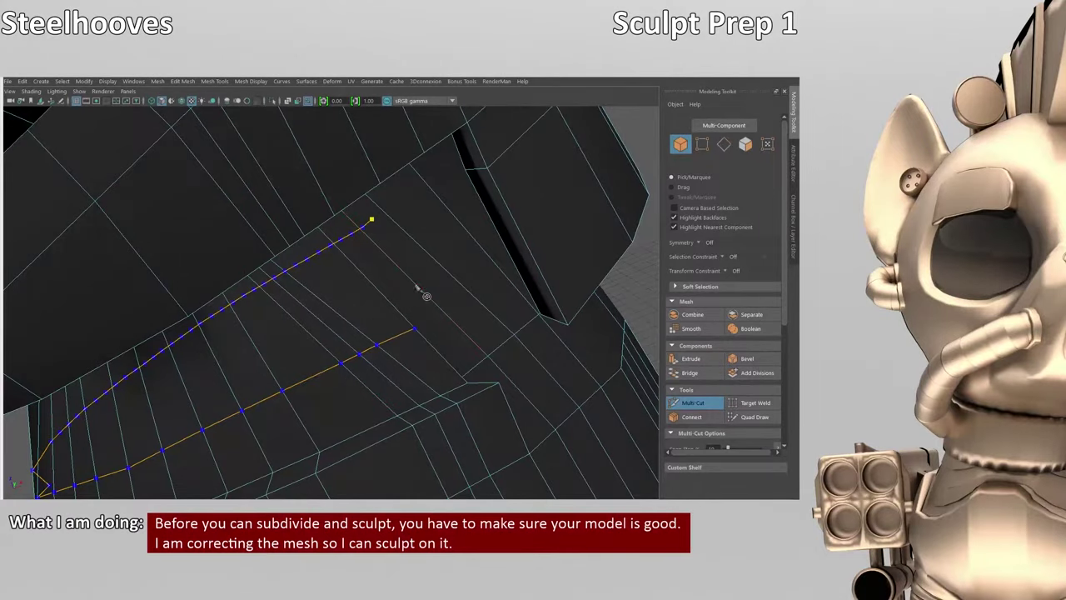
alt+drag(417, 288, 408, 197)
click(435, 147)
alt+drag(434, 147, 329, 332)
key(w)
alt+right_drag(329, 333, 361, 331)
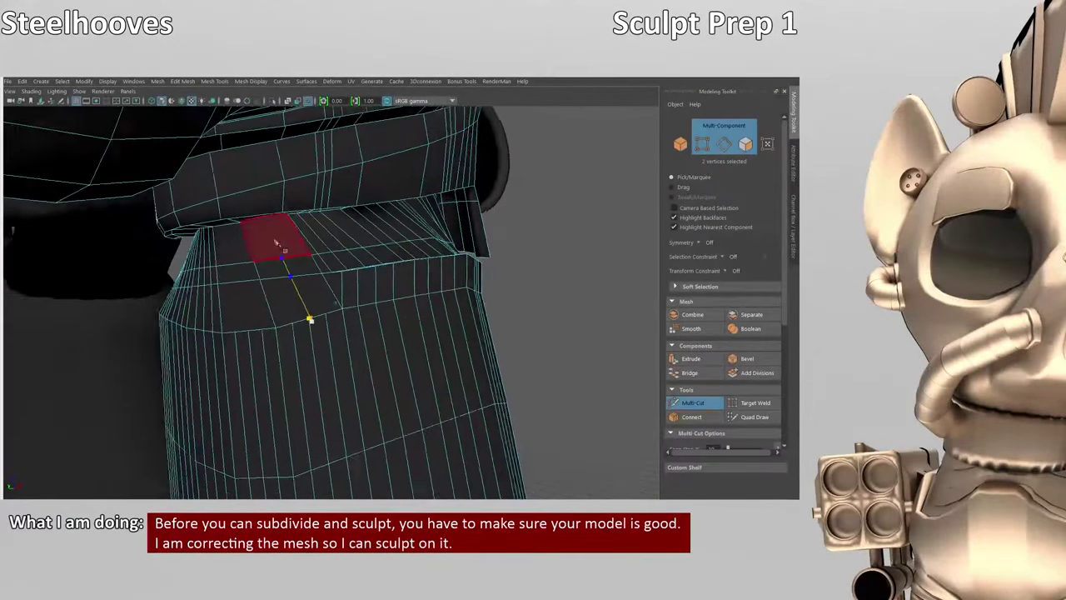
- Place a cut on the leg mesh, move a vertex, and switch to edge selection
click(317, 358)
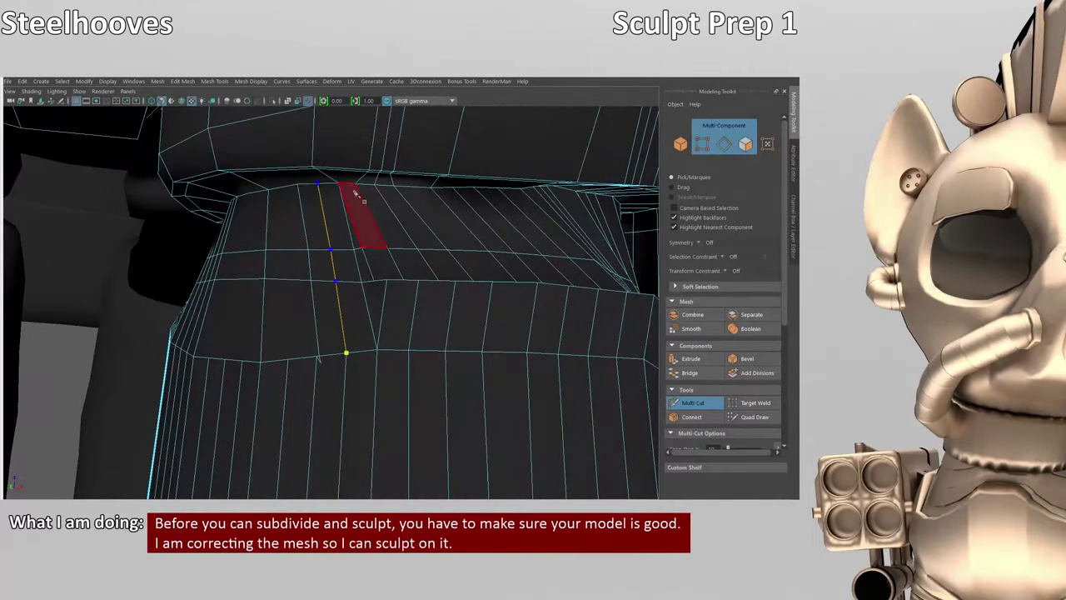
alt+right_drag(356, 195, 374, 353)
key(w)
right_drag(395, 195, 364, 166)
shift+right_drag(367, 358, 369, 369)
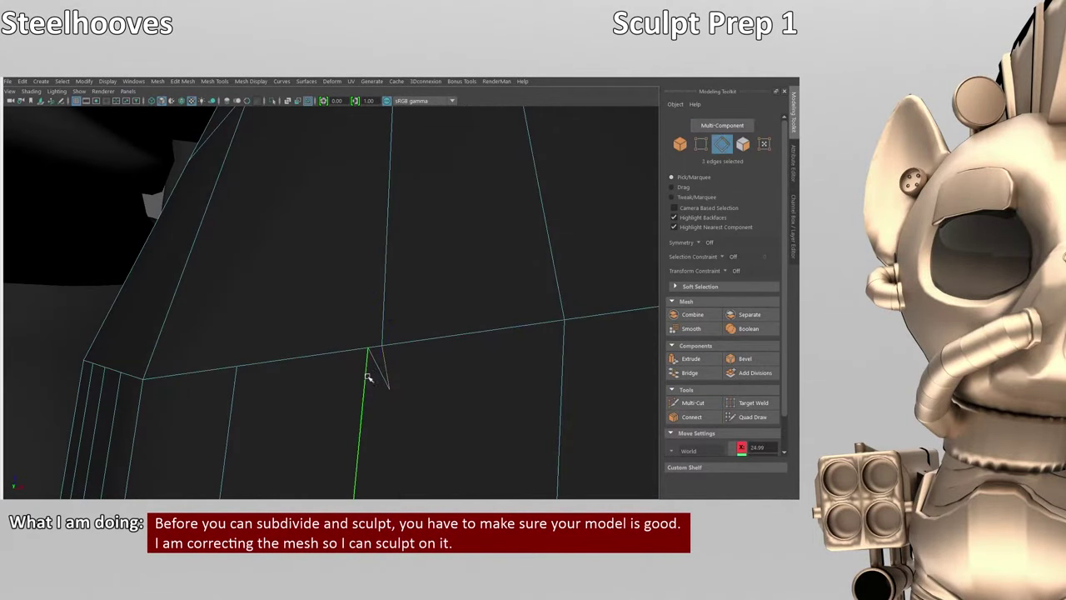
- Select the fan of redundant vertical edges and delete them
alt+right_drag(371, 328, 384, 209)
alt+right_drag(390, 165, 325, 260)
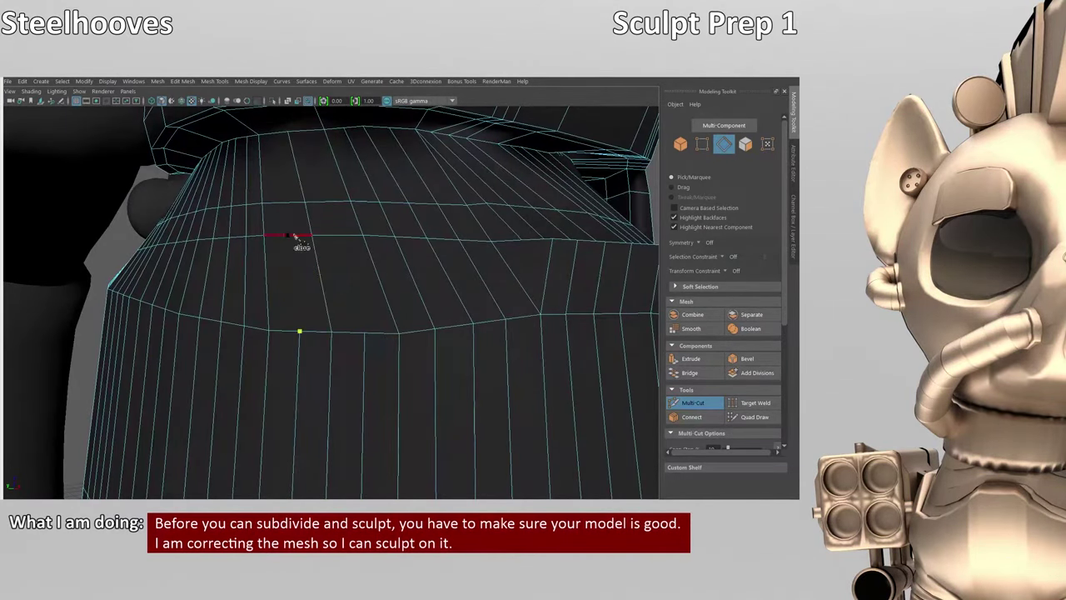
scroll(314, 140, up, 10)
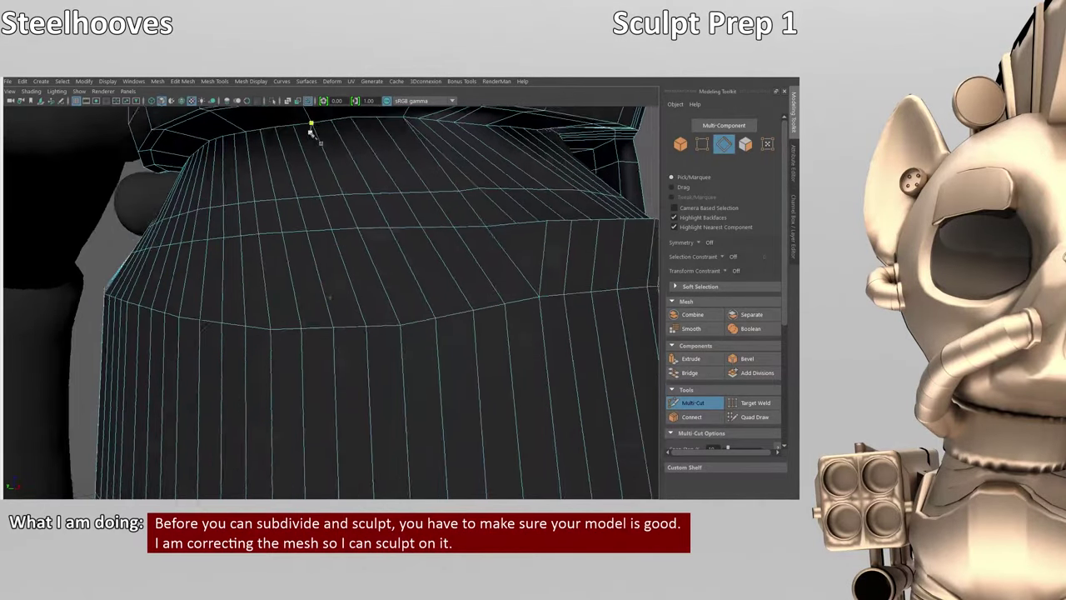
scroll(314, 140, down, 8)
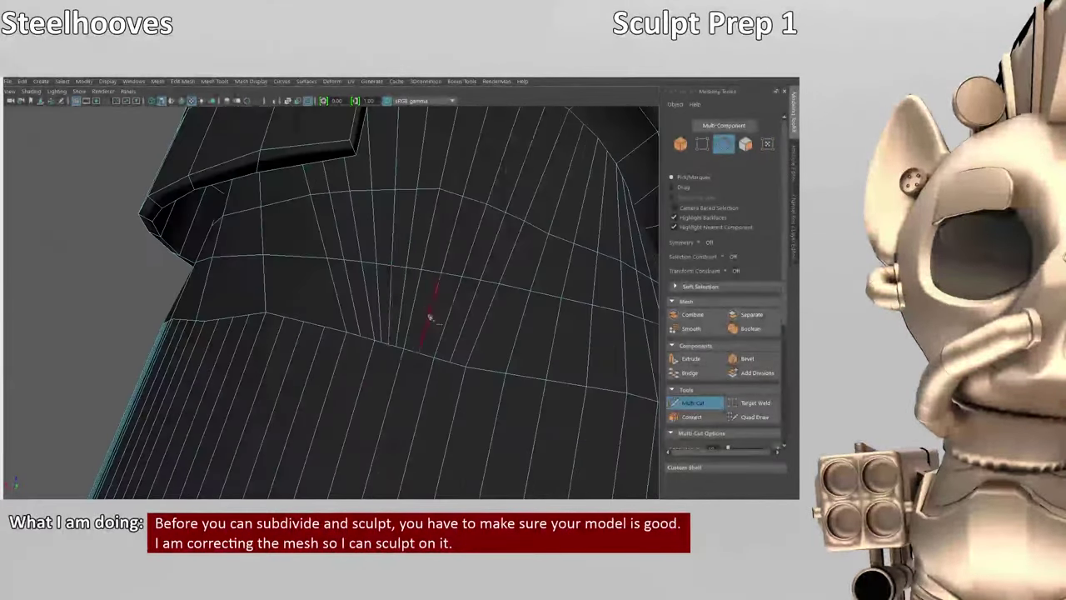
key(w)
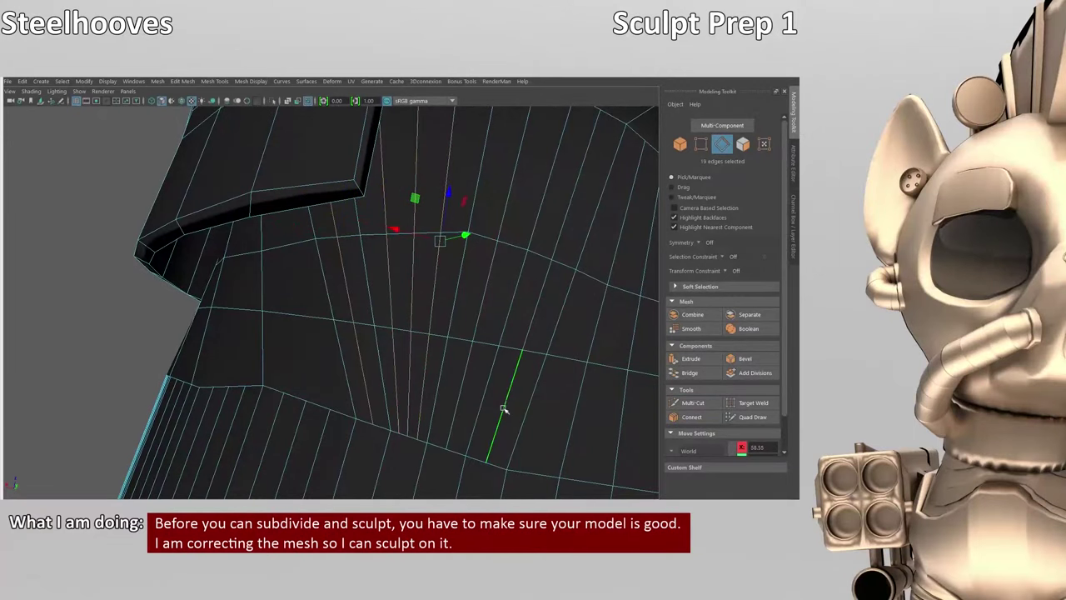
key(Delete)
key(F7)
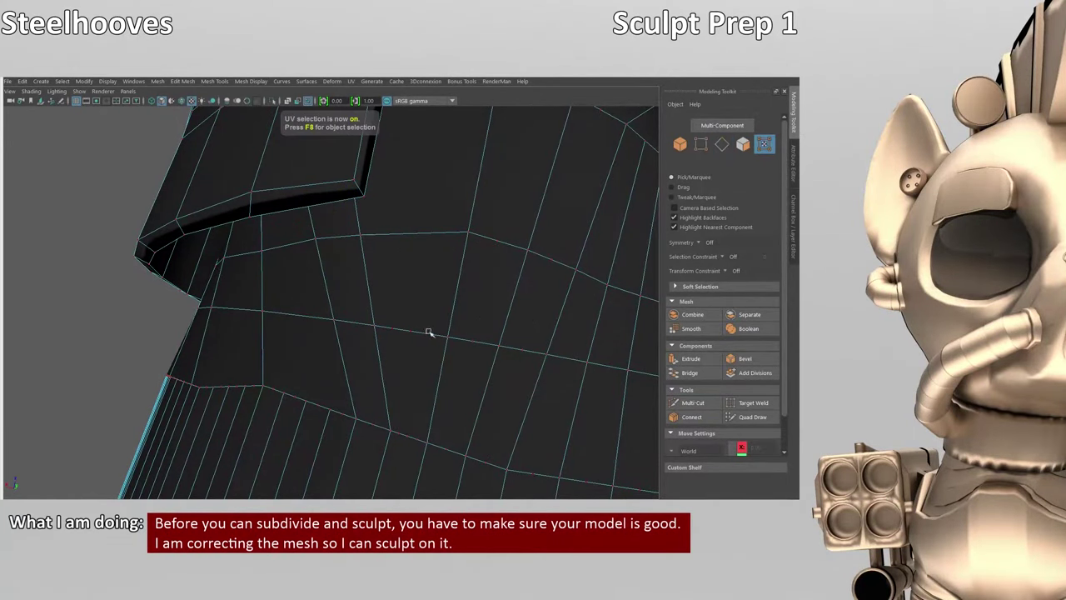
- Return to Multi-Cut and place the first point of a new cut on an edge
scroll(428, 331, up, 5)
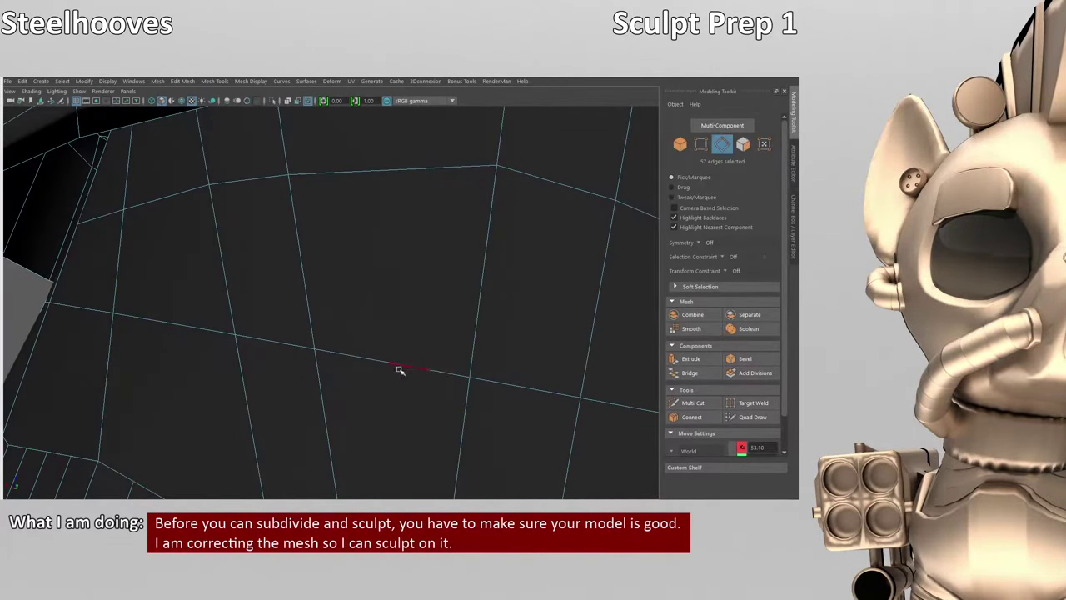
scroll(445, 364, down, 5)
key(ctrl+shift+x)
click(405, 293)
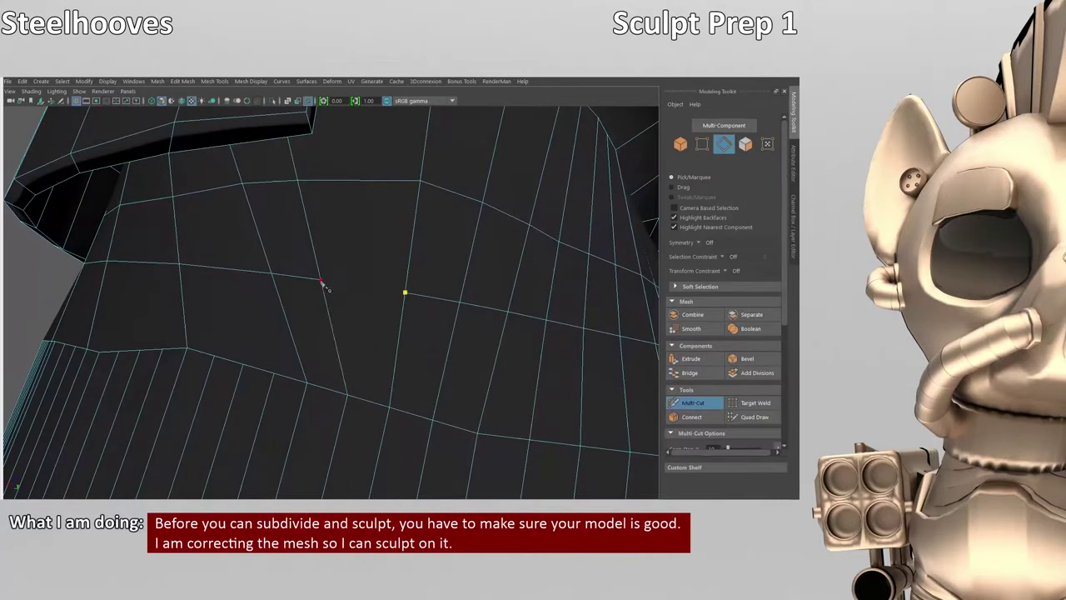
alt+drag(323, 284, 453, 357)
- Cut and commit a new edge across the face beside the belt
click(450, 351)
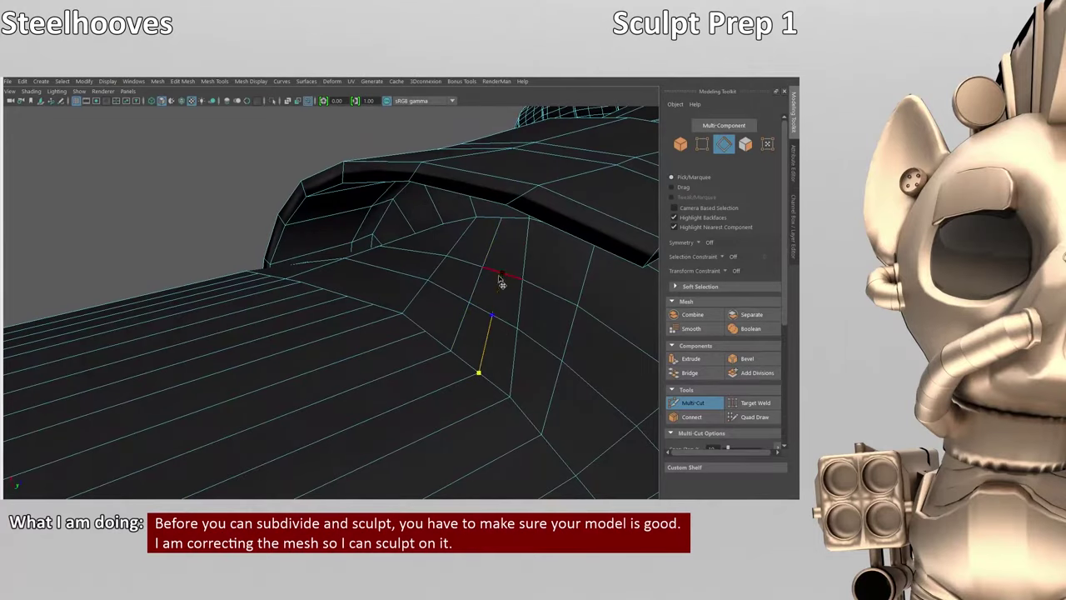
alt+drag(510, 232, 456, 425)
alt+drag(431, 346, 410, 355)
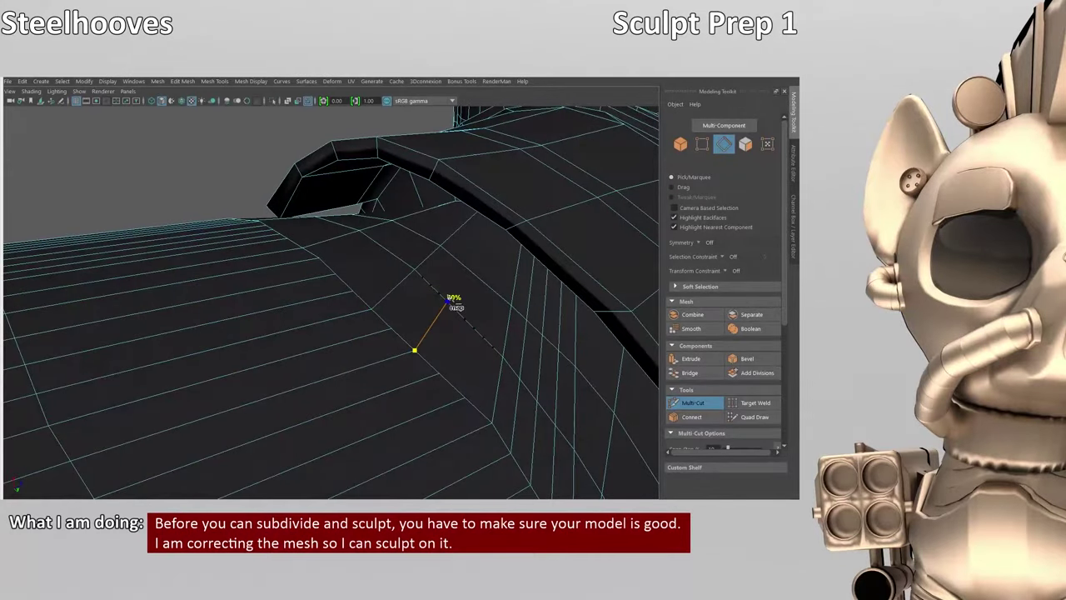
alt+drag(495, 230, 554, 291)
alt+right_drag(554, 292, 546, 375)
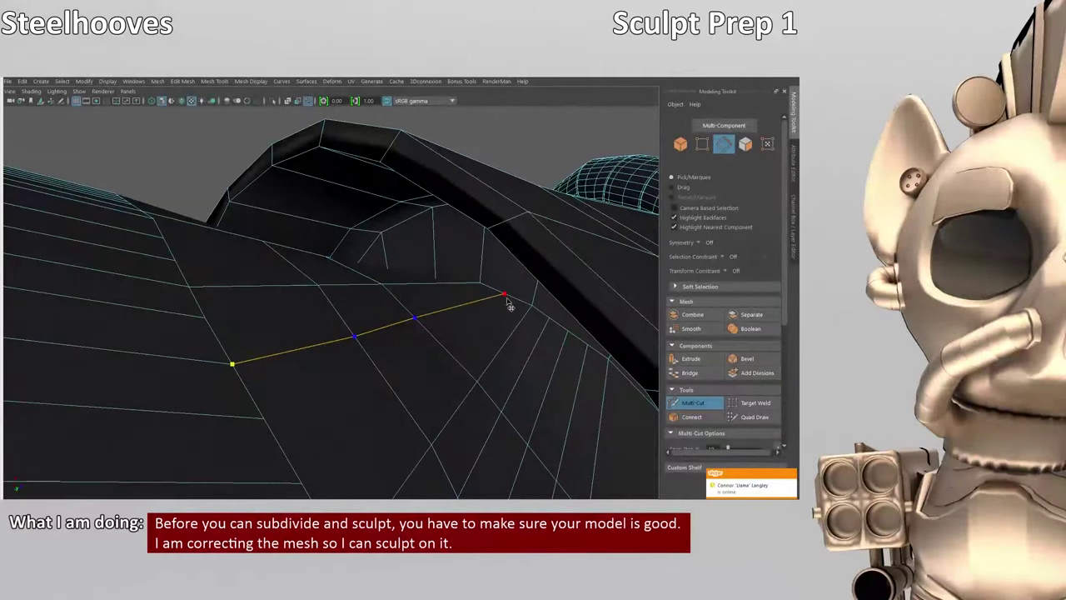
key(Return)
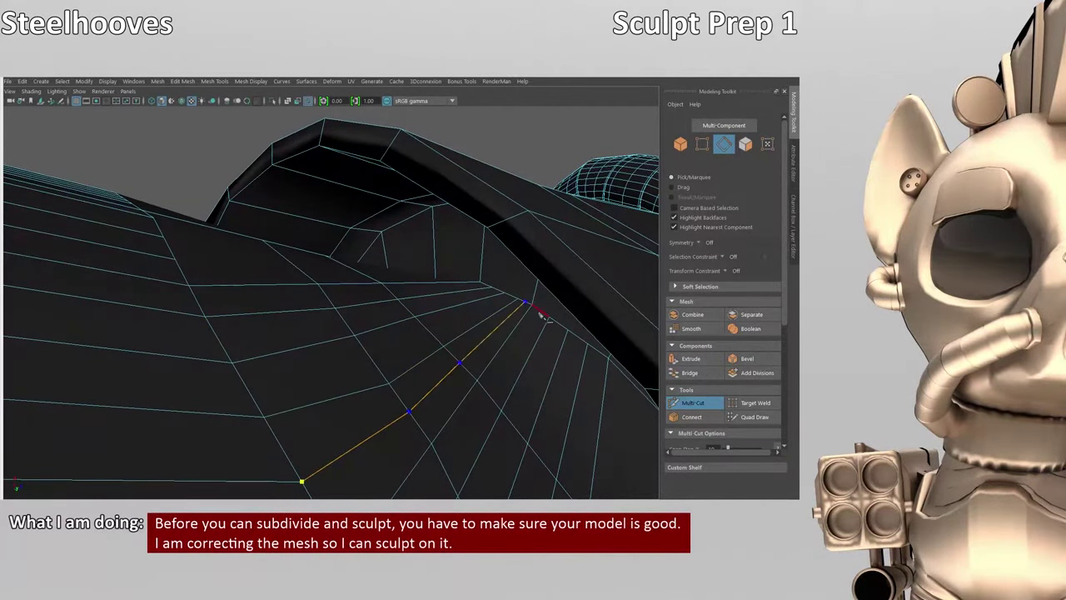
- Undo the last action and orbit to find the next edge to cut
alt+drag(545, 319, 533, 296)
mouse_move(451, 316)
alt+mouse_down()
mouse_move(393, 322)
mouse_move(453, 328)
mouse_move(445, 321)
alt+mouse_up()
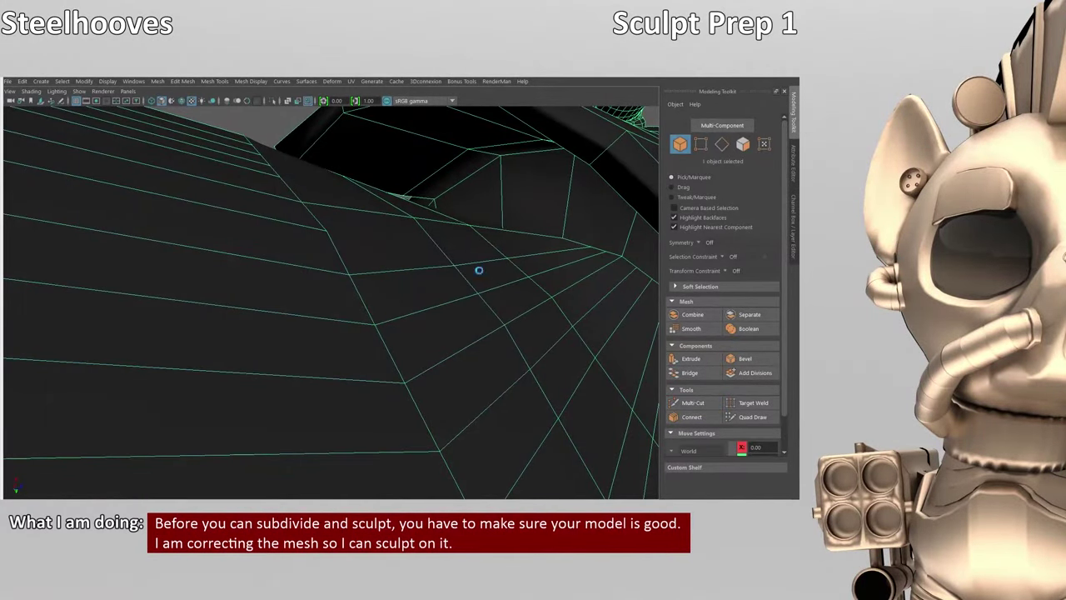
alt+drag(479, 270, 374, 355)
key(ctrl+z)
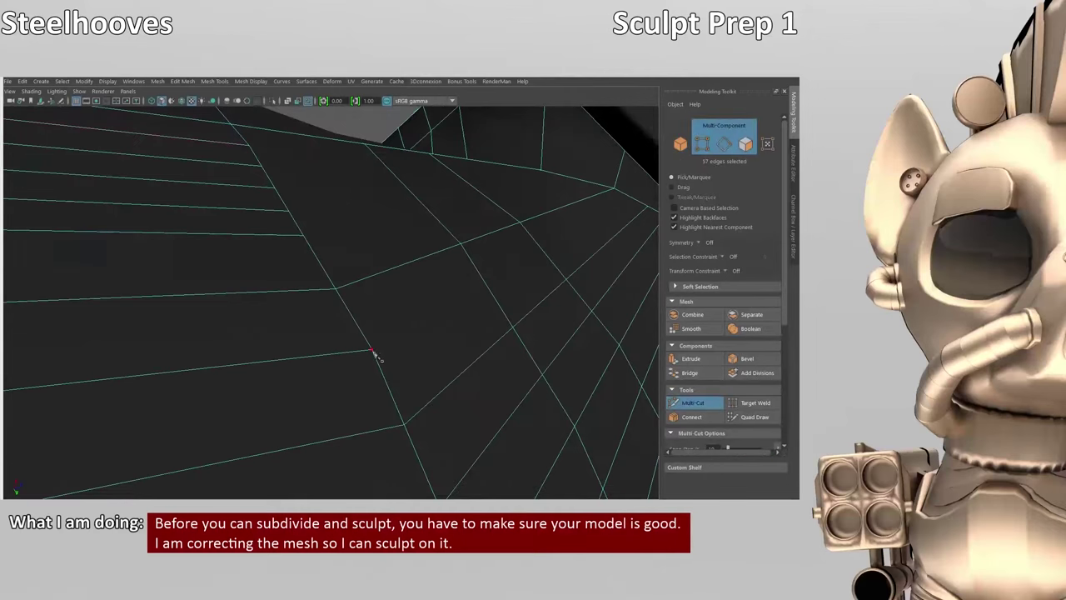
alt+drag(633, 205, 296, 275)
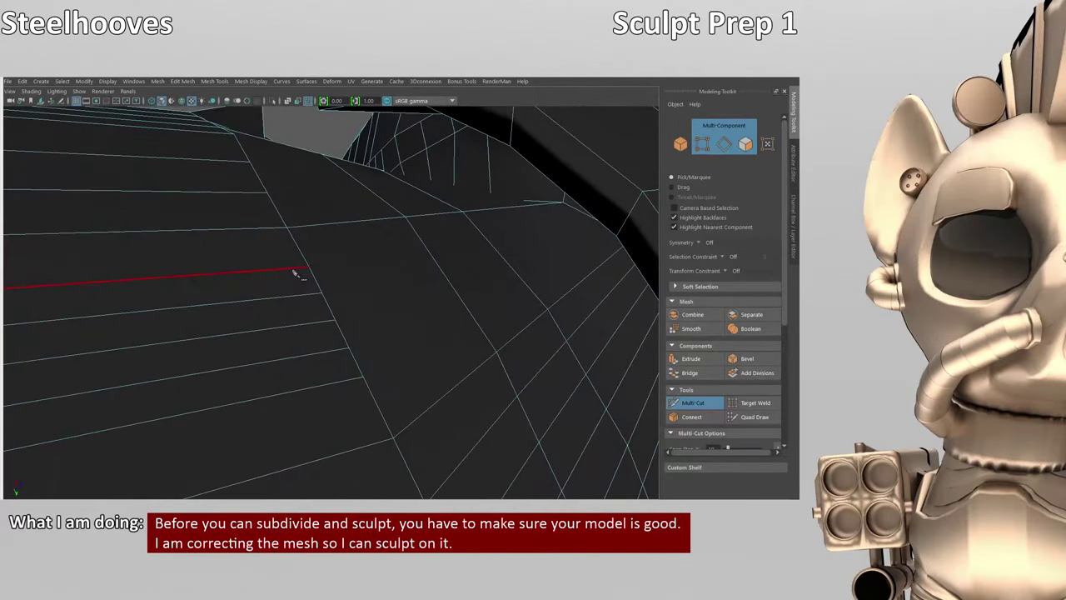
alt+drag(495, 270, 363, 346)
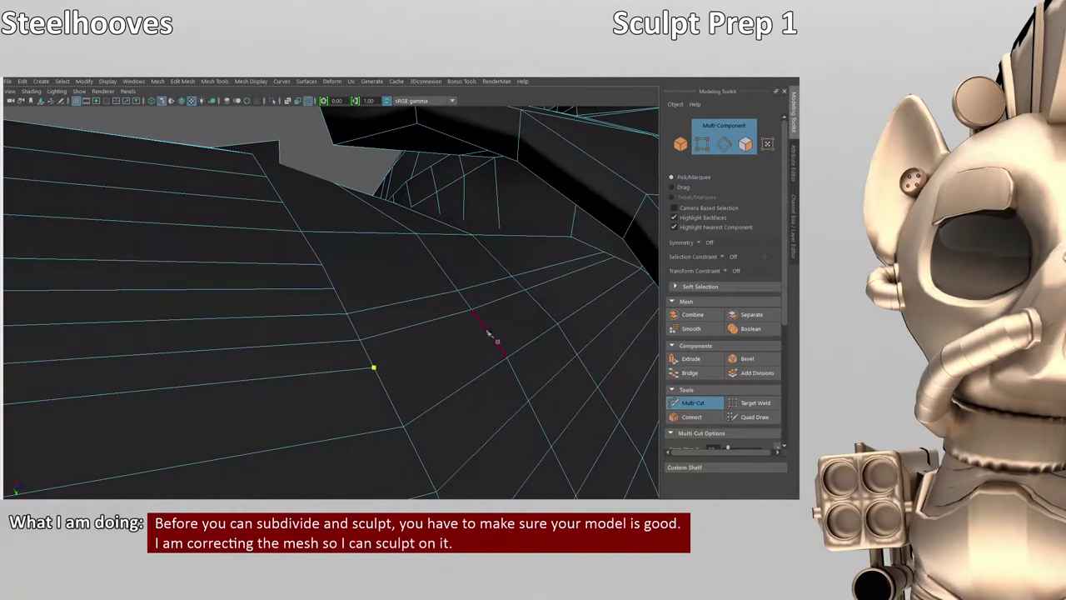
alt+drag(630, 269, 369, 361)
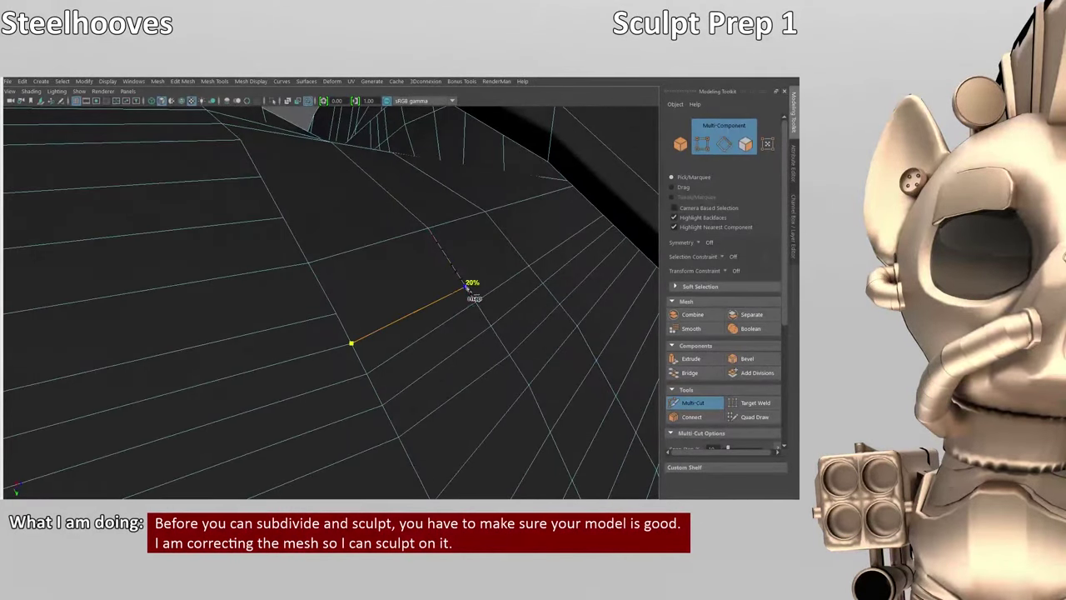
- Add two cut points across the next edges beside the belt and check the result
click(467, 287)
click(525, 275)
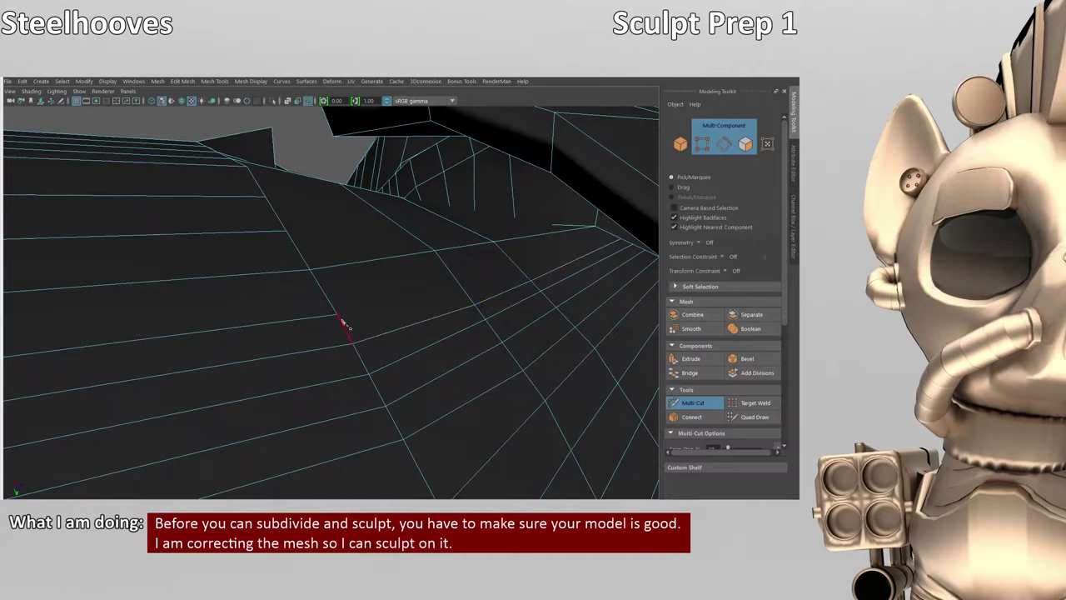
alt+drag(608, 239, 399, 313)
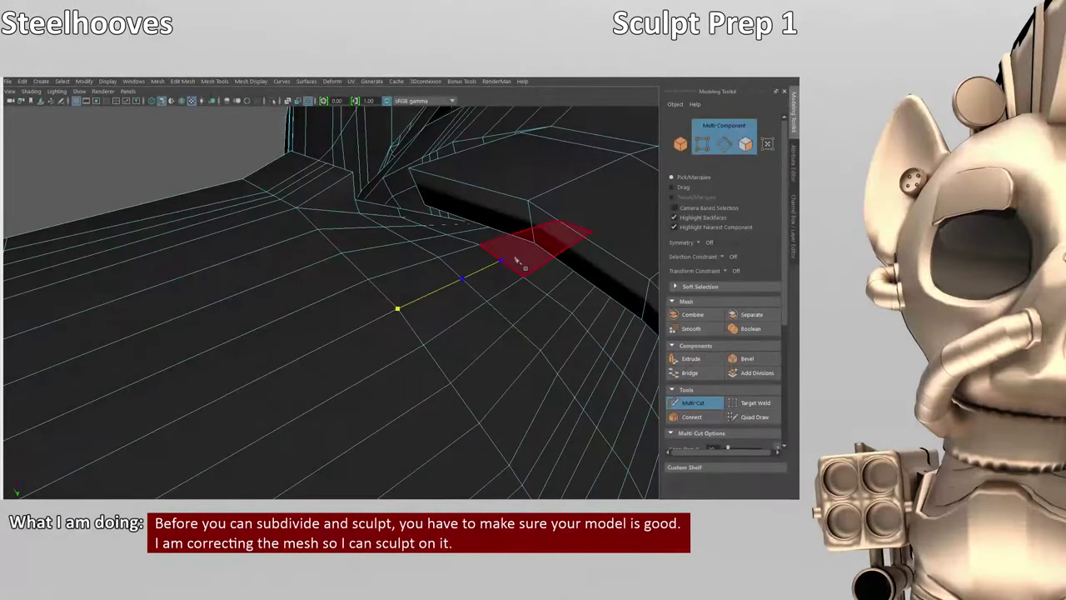
alt+drag(516, 260, 483, 174)
scroll(593, 296, up, 5)
- Attempt two cuts along the belt strap edges, discarding both unfinished cuts
key(w)
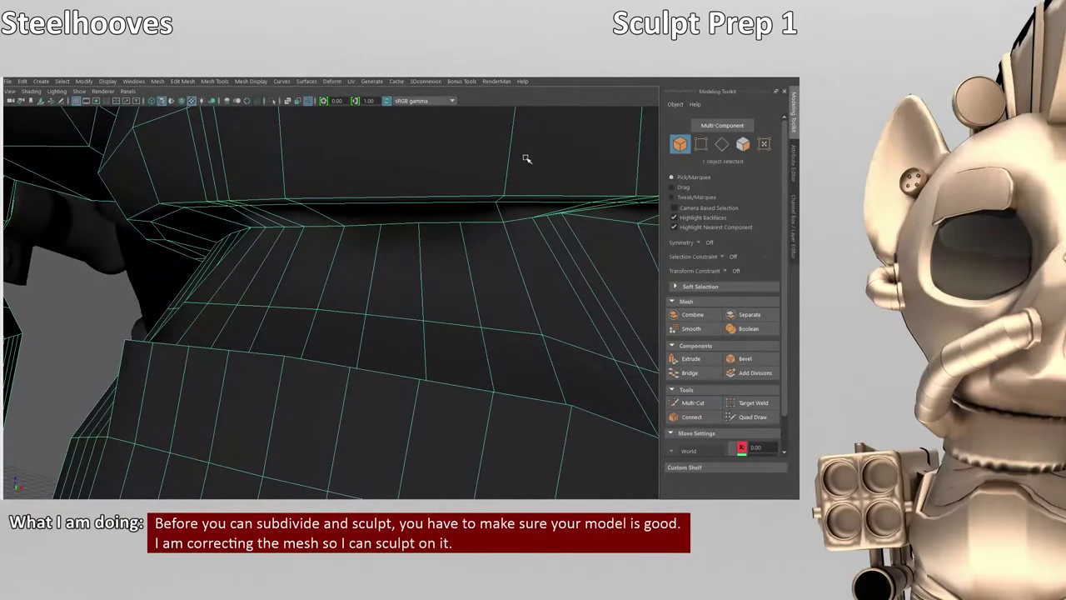
key(ctrl+shift+x)
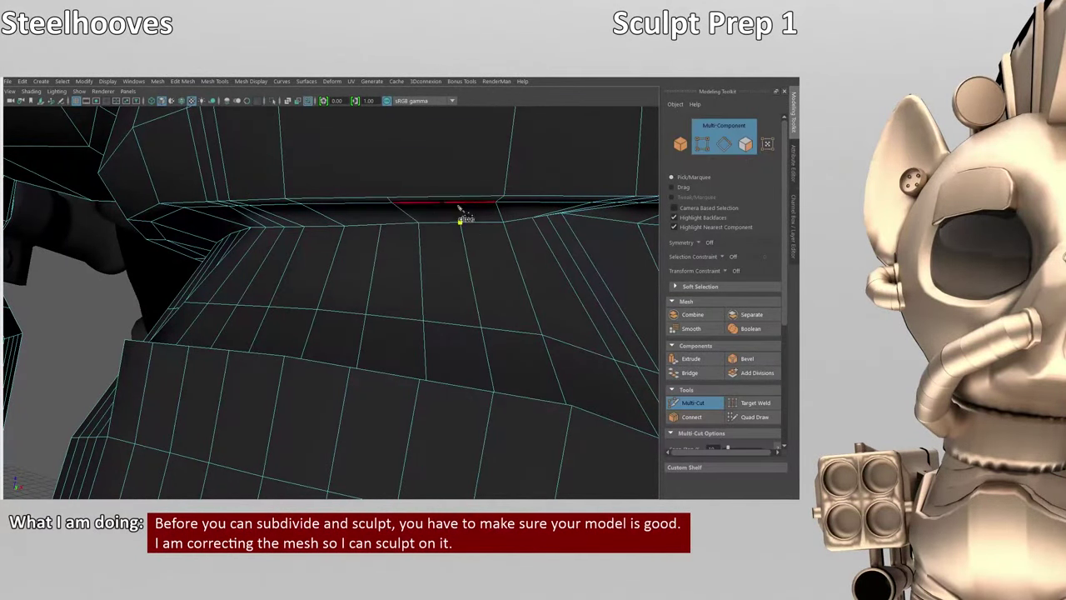
alt+drag(351, 202, 533, 325)
click(532, 324)
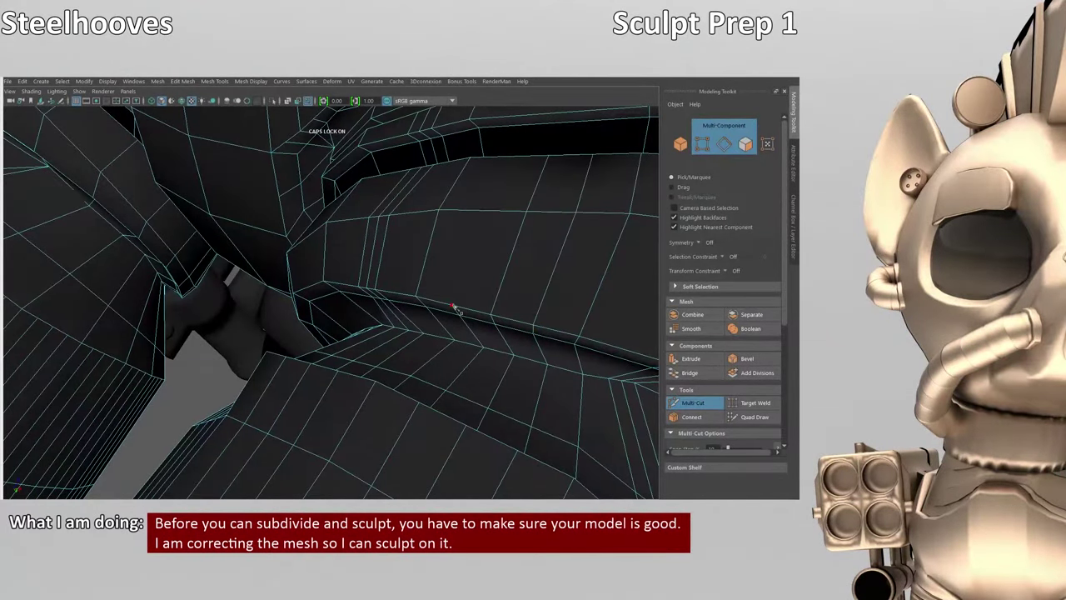
alt+drag(503, 178, 435, 280)
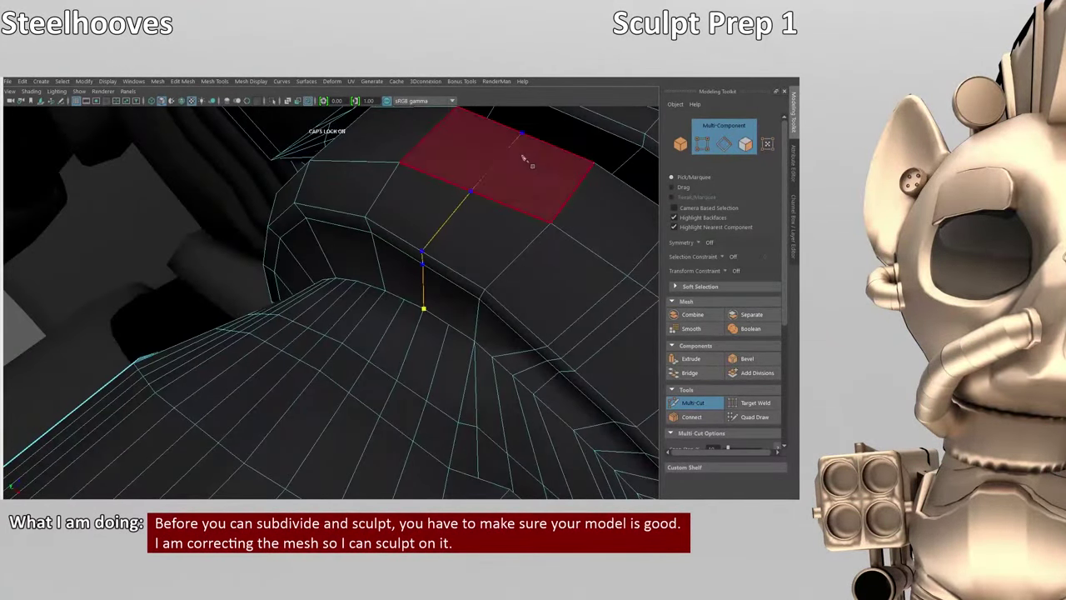
alt+drag(547, 171, 374, 300)
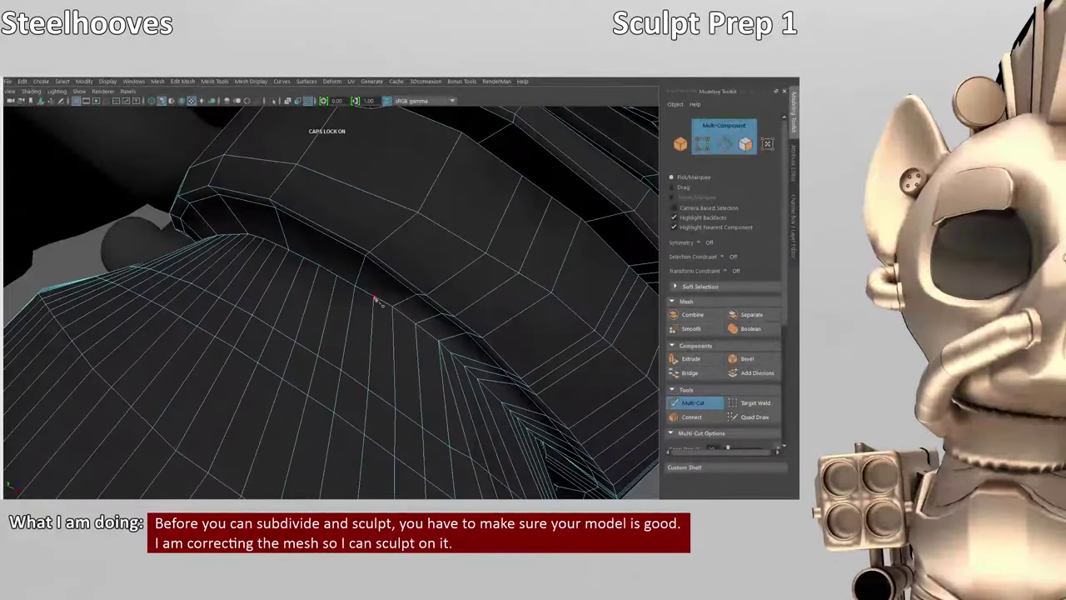
key(BackSpace)
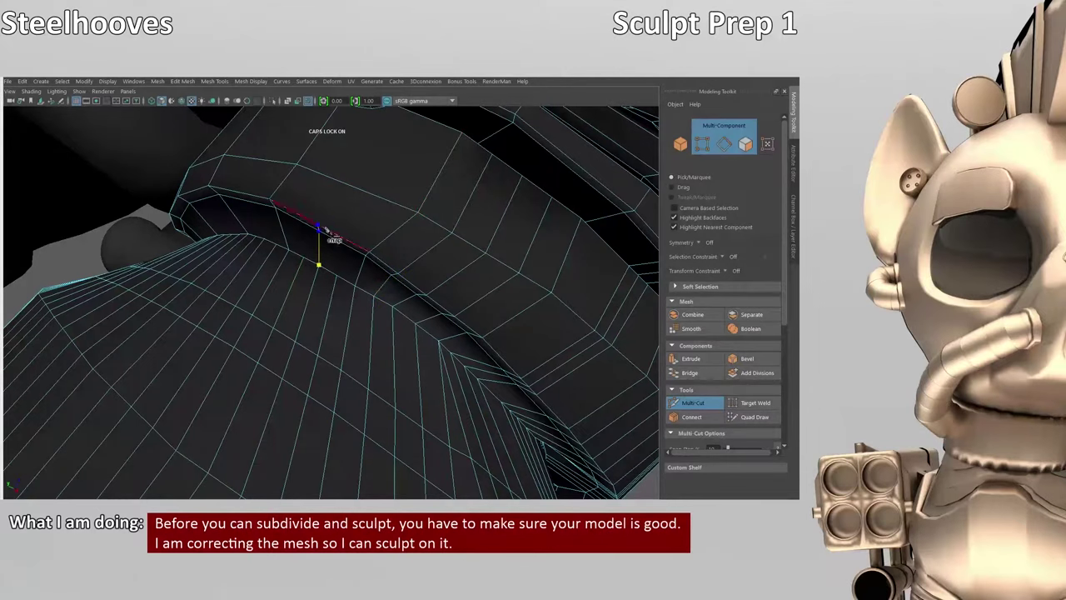
alt+drag(329, 237, 327, 292)
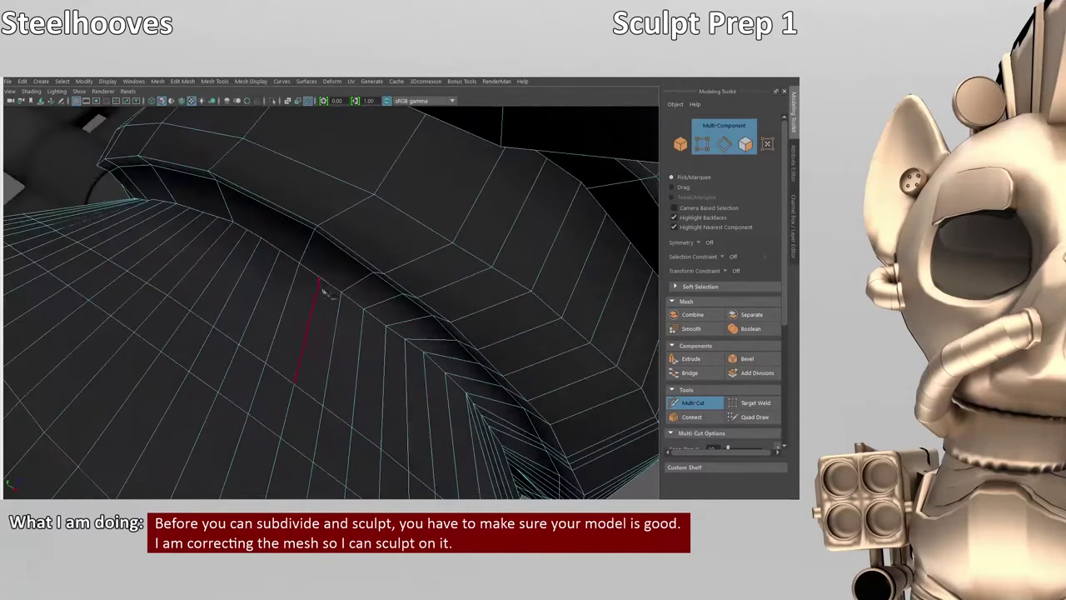
alt+drag(476, 150, 398, 354)
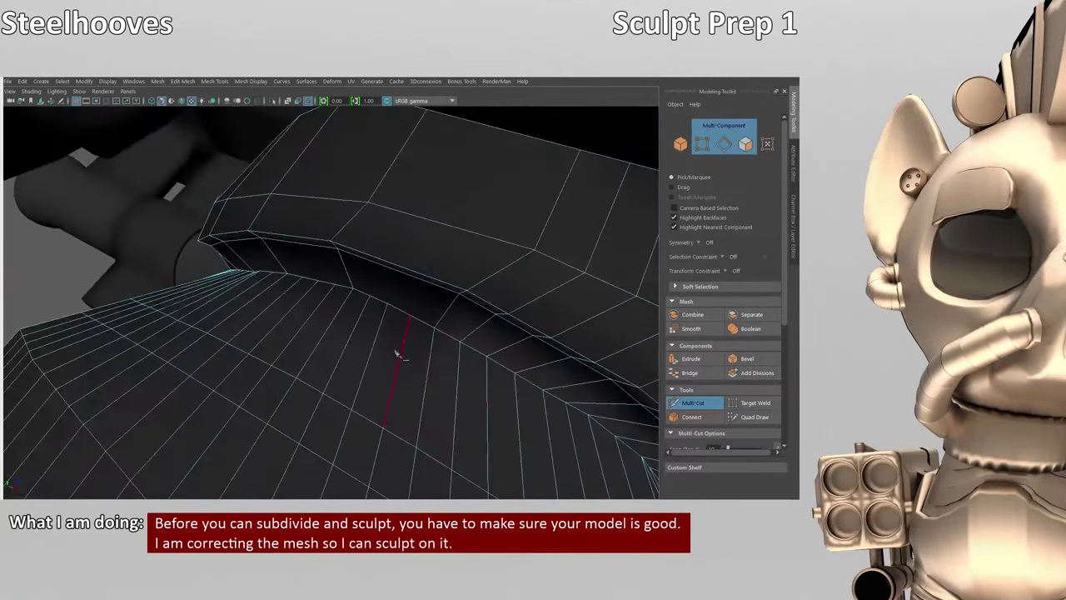
alt+drag(408, 250, 395, 279)
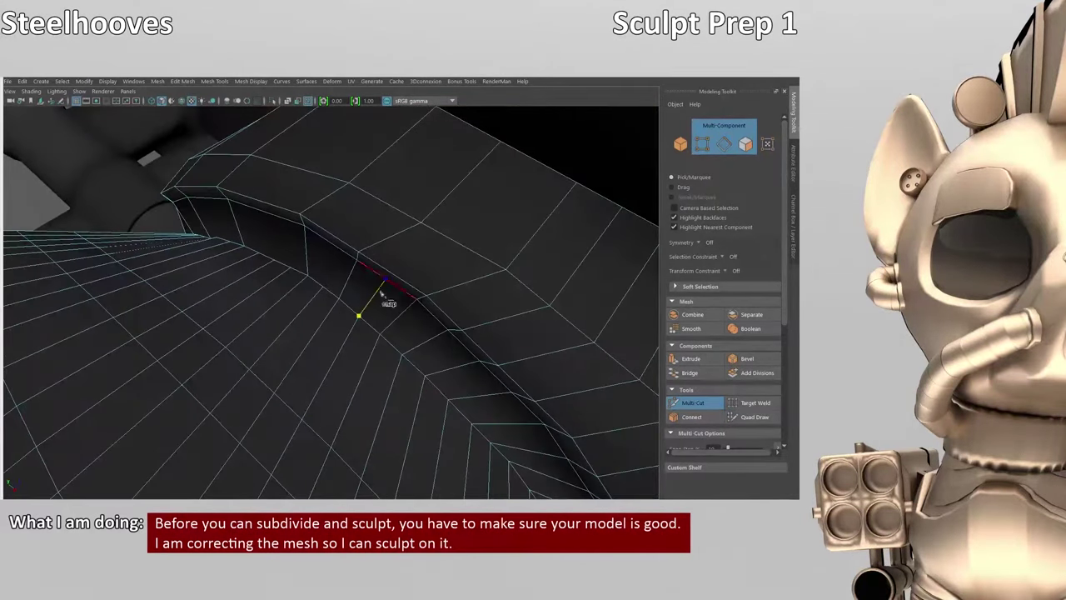
click(389, 275)
alt+drag(538, 171, 379, 304)
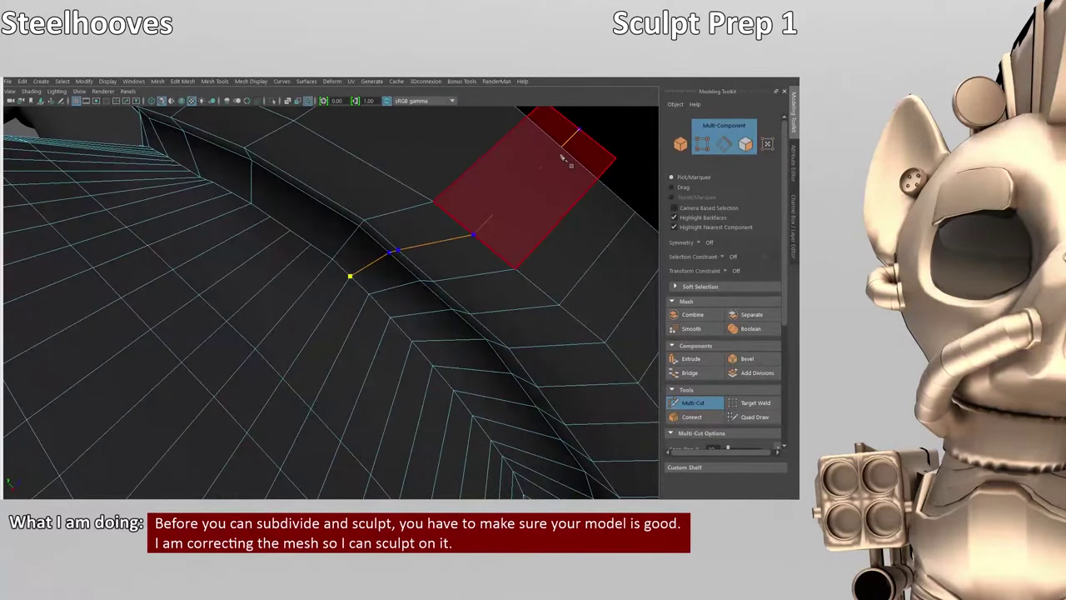
key(Return)
- Return to object mode and save the scene, dismissing the student version notice
alt+drag(320, 192, 493, 207)
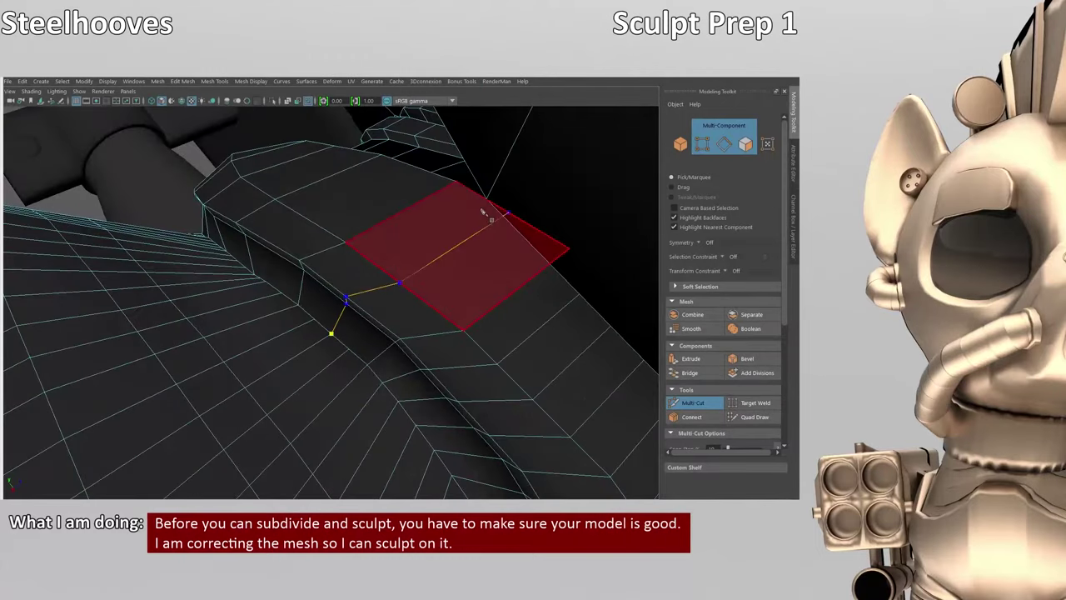
right_click(454, 191)
click(488, 178)
key(ctrl+s)
key(Return)
- Resume Multi-Cut and commit a cut starting from the lower face beside the strap
key(g)
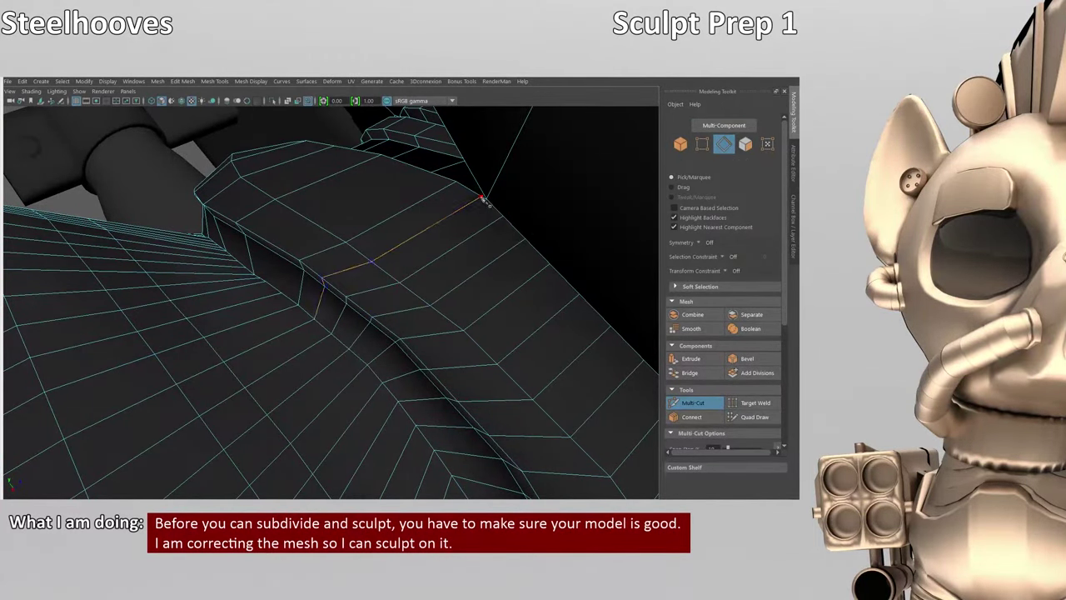
alt+drag(481, 198, 327, 295)
alt+drag(481, 187, 400, 315)
alt+drag(578, 197, 357, 310)
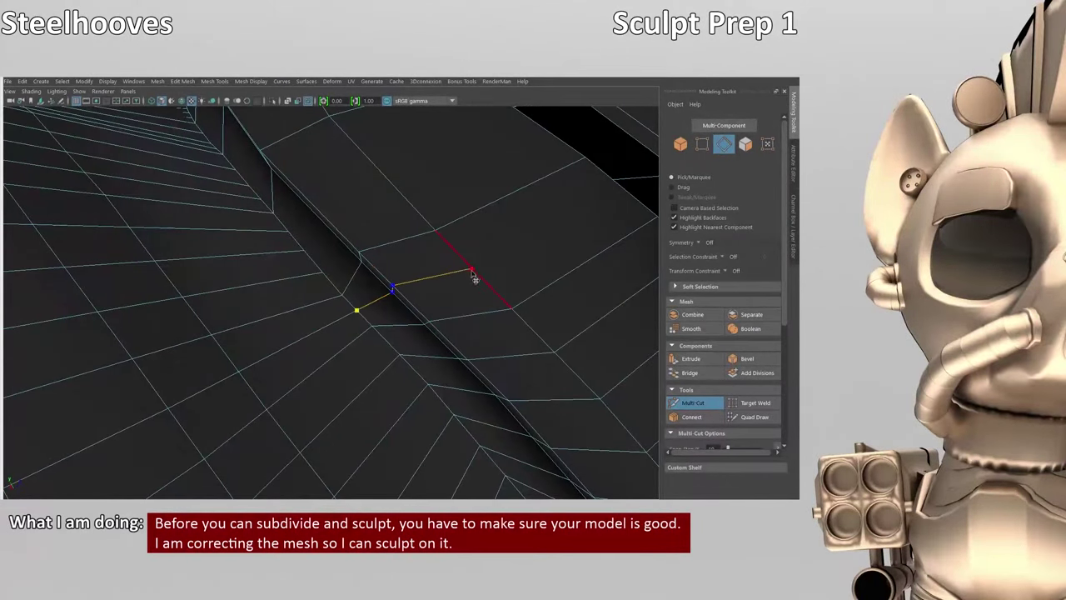
alt+drag(475, 279, 347, 309)
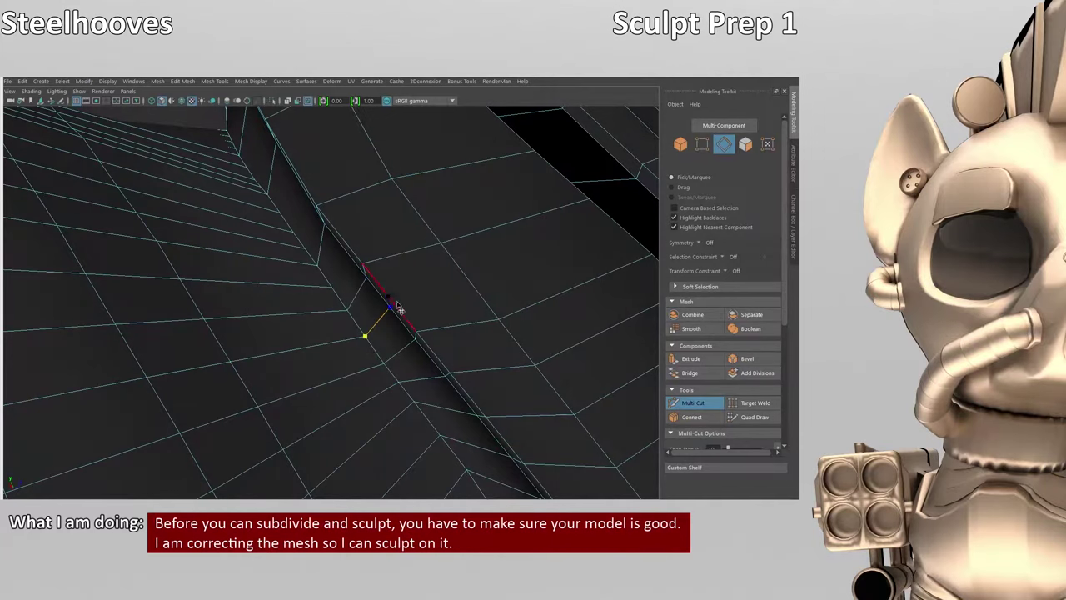
alt+drag(535, 186, 306, 317)
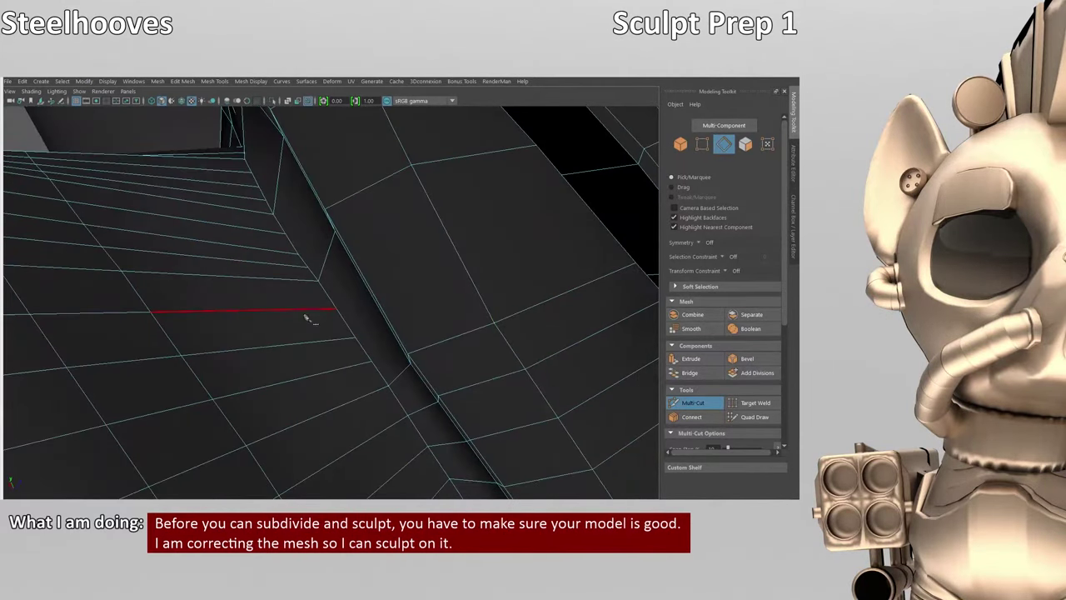
click(214, 400)
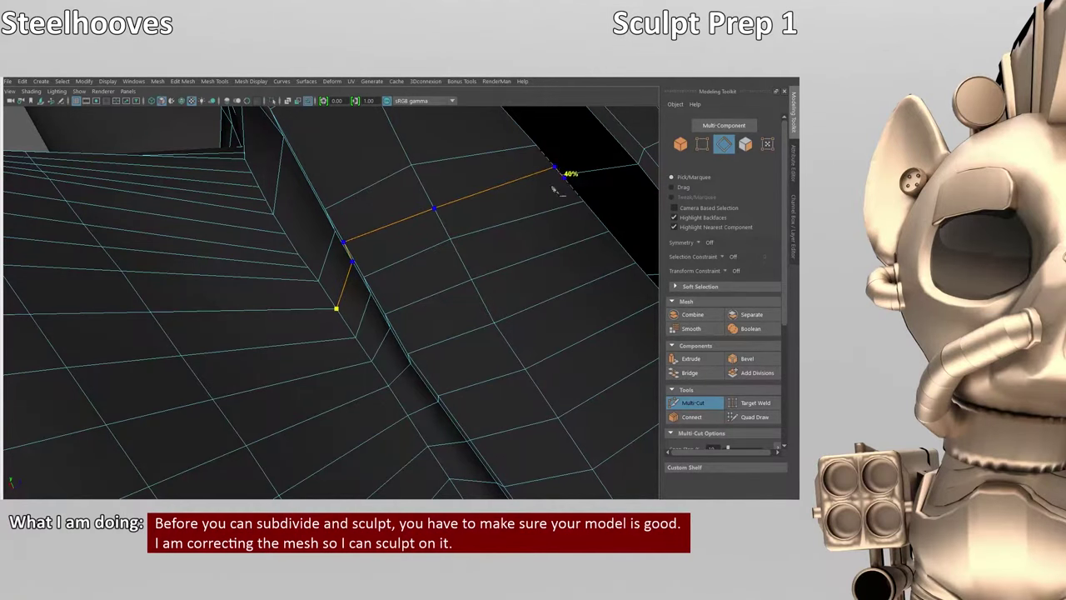
key(Return)
- Cut and commit a new edge across the strap faces to its outer side
click(454, 238)
alt+drag(488, 249, 385, 319)
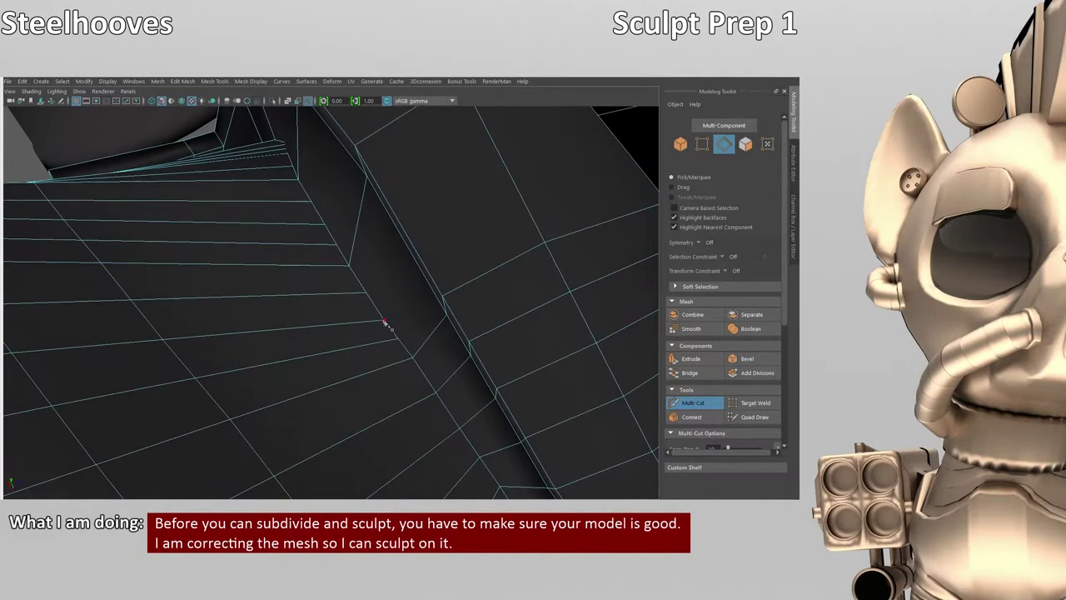
alt+drag(511, 162, 444, 325)
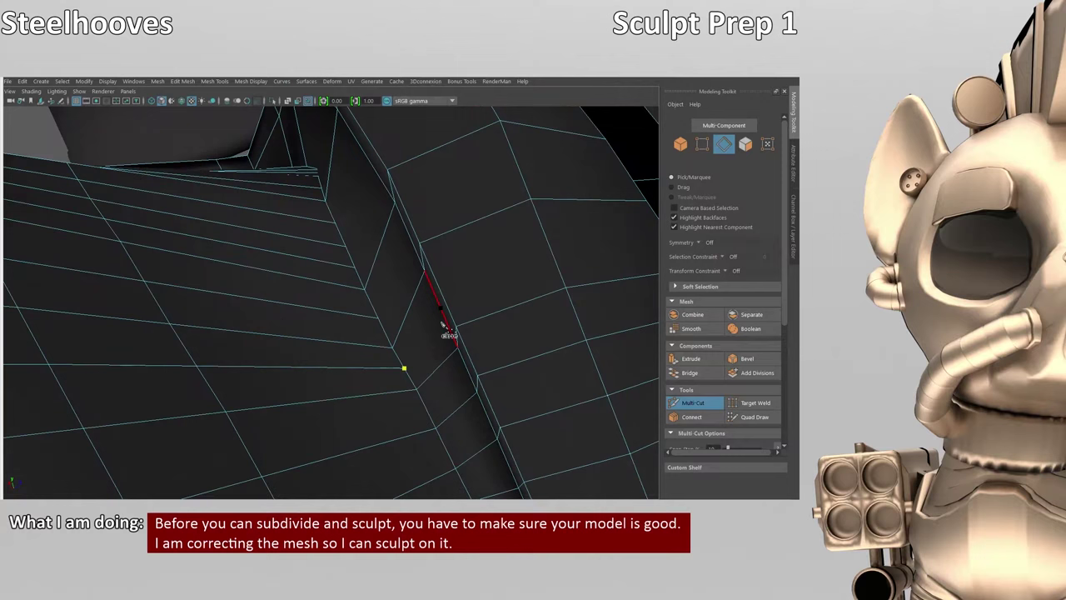
click(647, 241)
key(Return)
- Start a cut at 70% along the corner edge and carry it over the strap's top into the next face
alt+drag(646, 241, 442, 423)
click(483, 348)
alt+drag(483, 348, 377, 424)
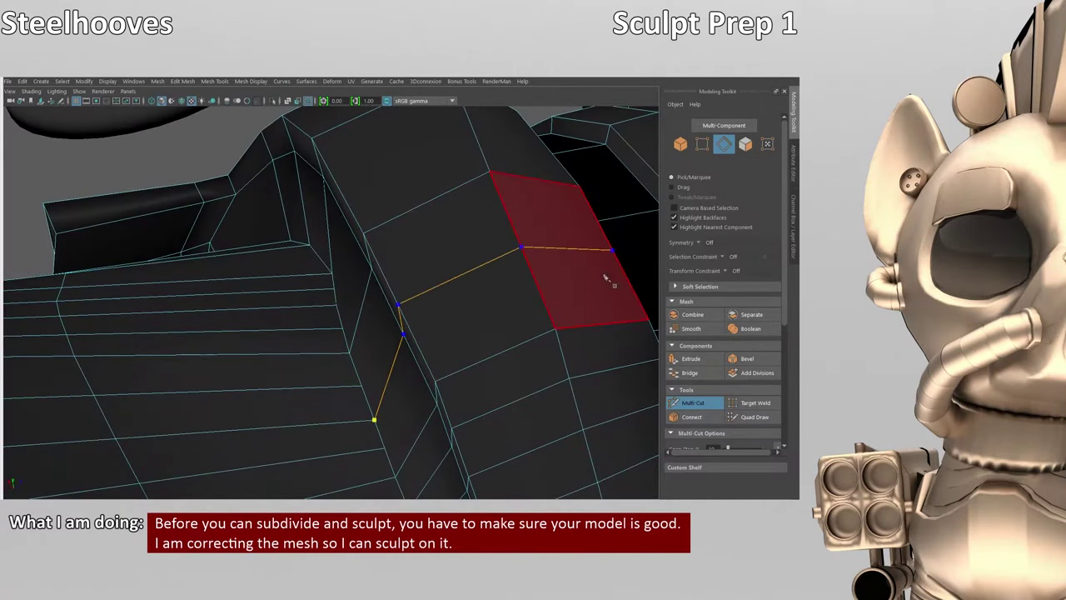
ctrl+click(422, 340)
ctrl+click(395, 294)
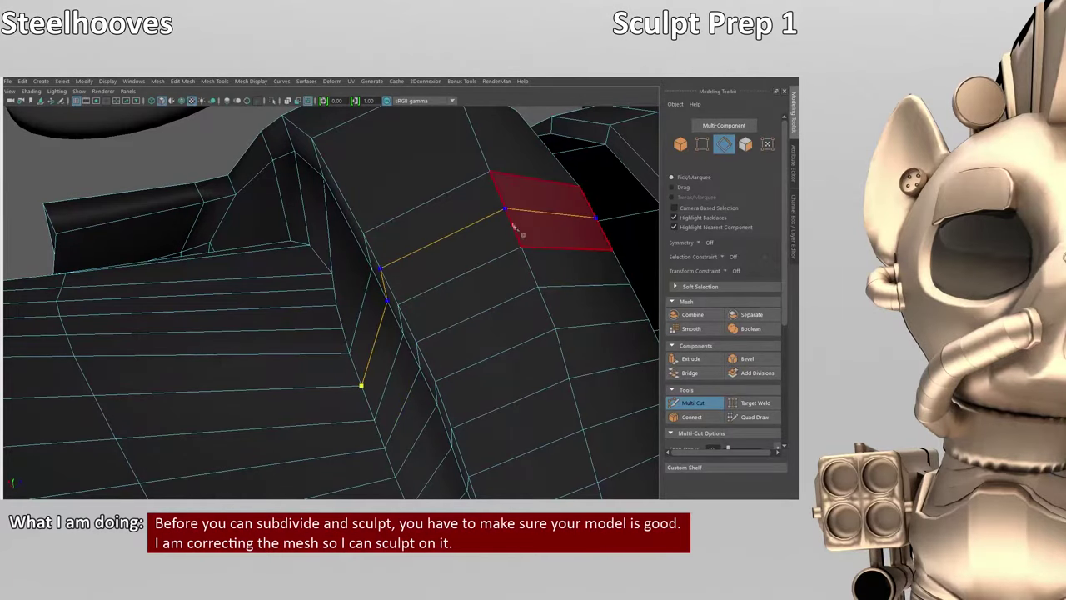
alt+drag(519, 231, 475, 390)
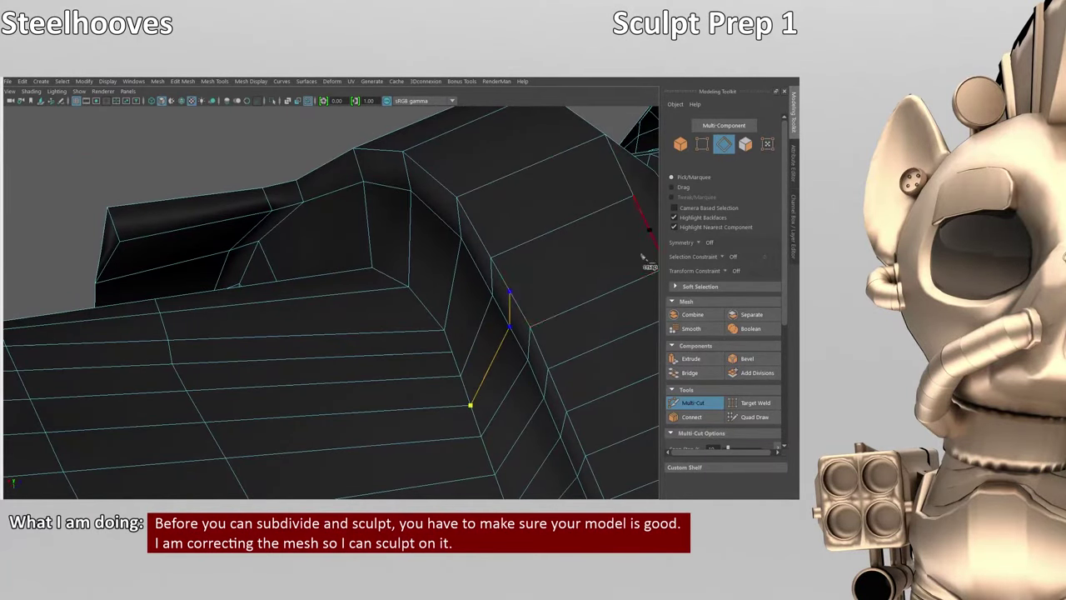
alt+drag(516, 333, 502, 400)
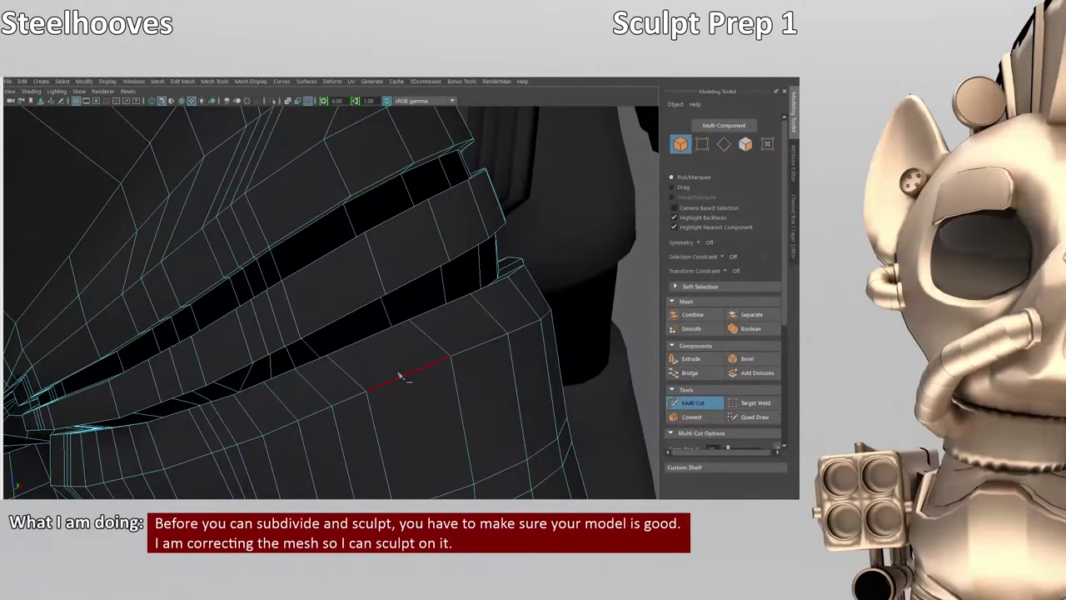
- Select the belt mesh in object mode and pick a strip of belt faces to inspect
key(F8)
click(390, 327)
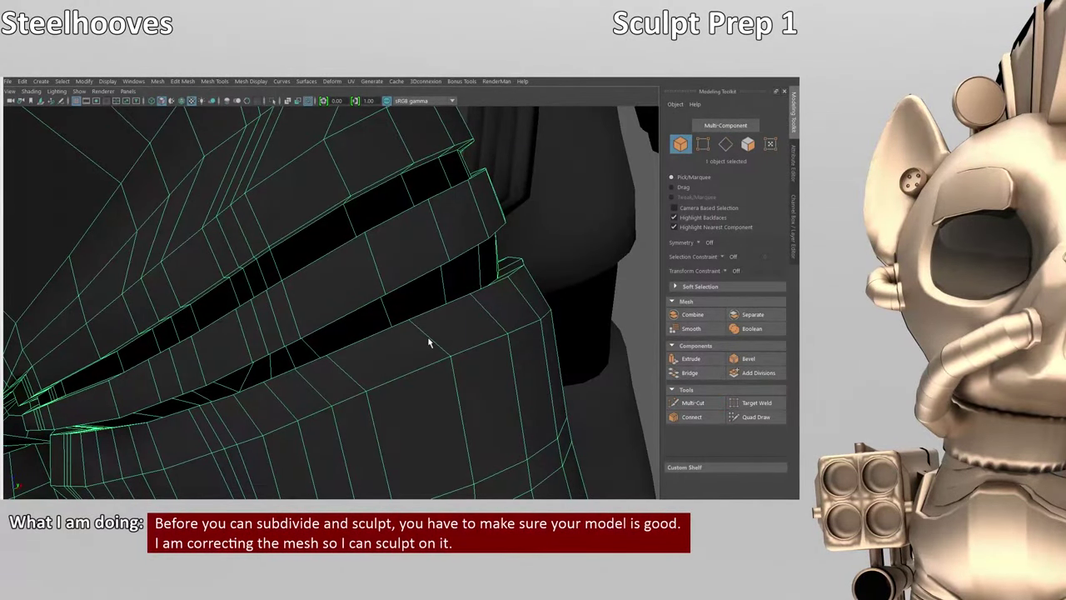
alt+drag(429, 341, 371, 232)
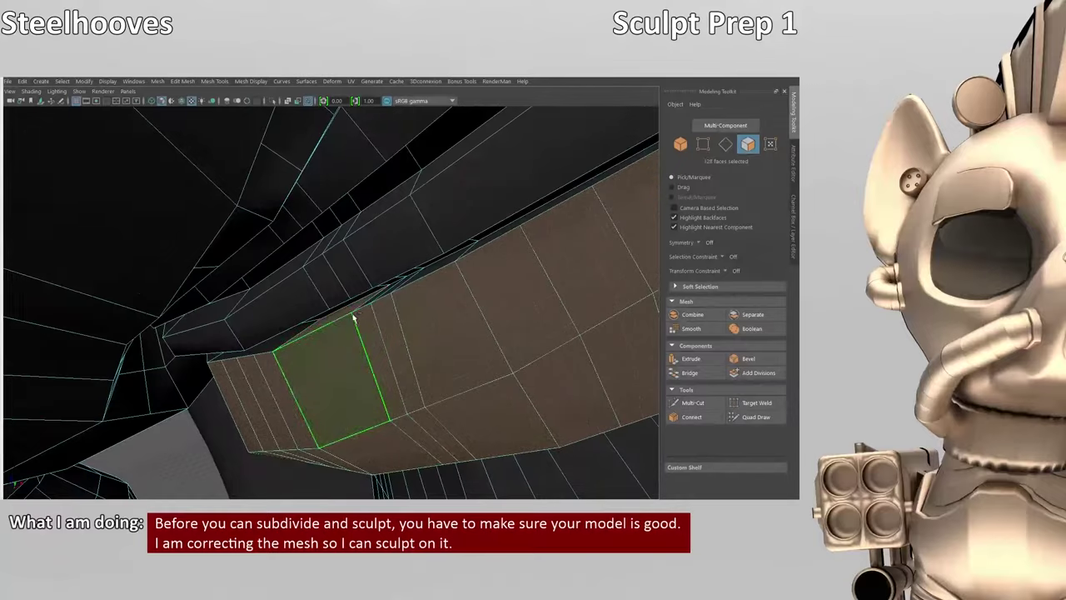
alt+drag(351, 304, 405, 300)
alt+drag(431, 378, 356, 399)
alt+drag(386, 239, 443, 371)
- Start a Multi-Cut from the lower rim edge toward the upper band, then exit cutting
click(693, 402)
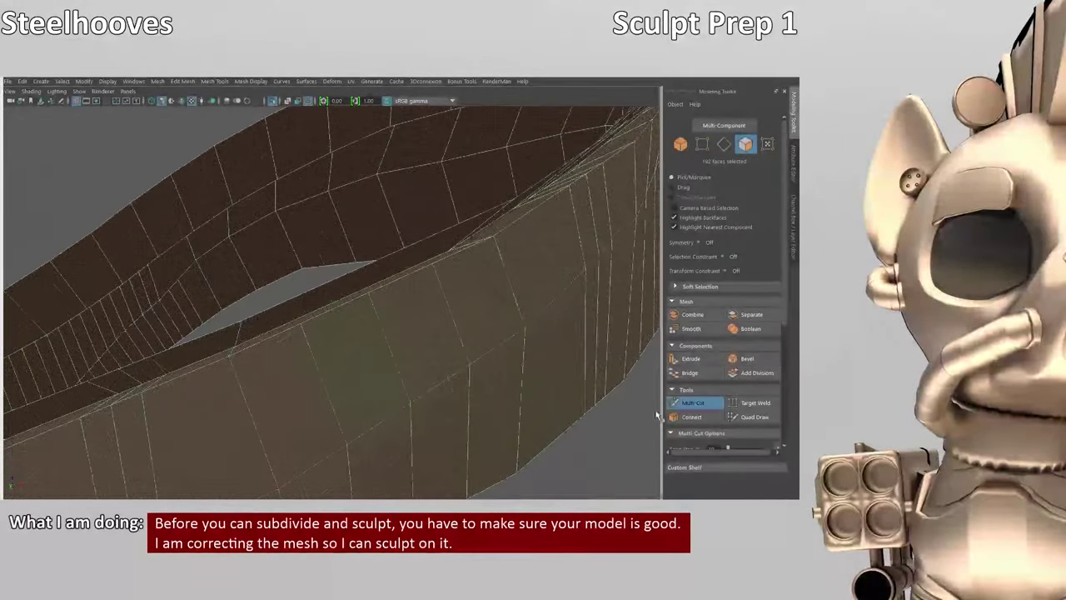
alt+drag(468, 337, 472, 295)
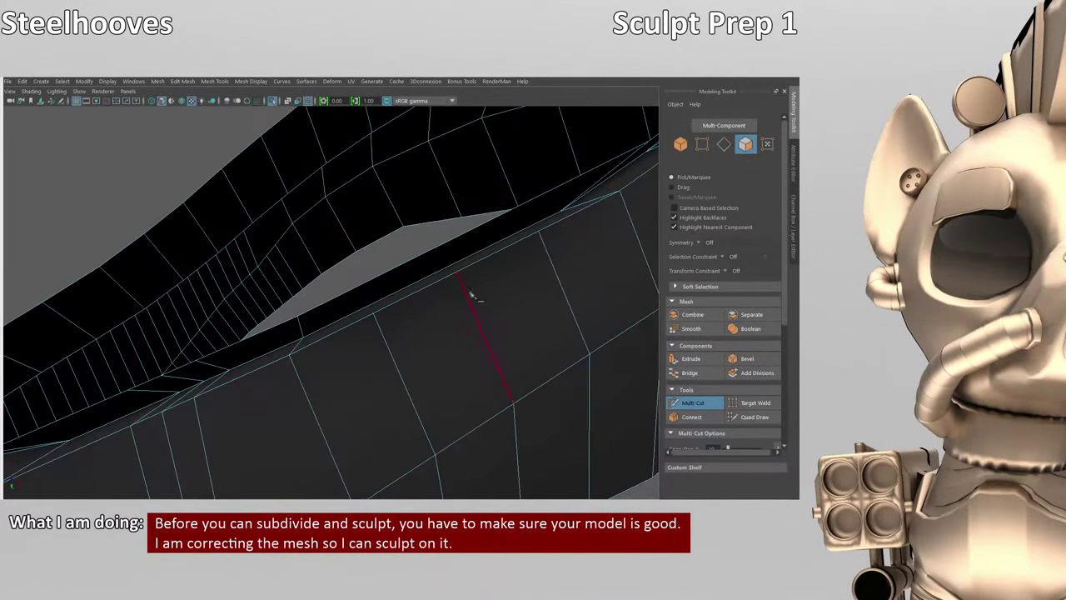
alt+drag(445, 254, 534, 383)
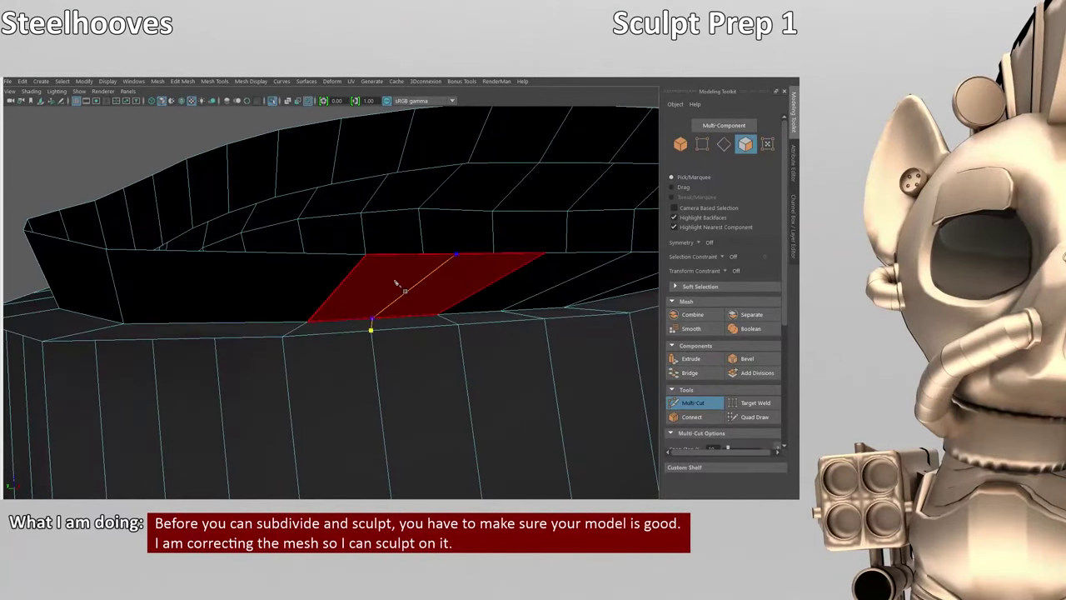
alt+drag(396, 284, 296, 356)
alt+drag(372, 315, 375, 367)
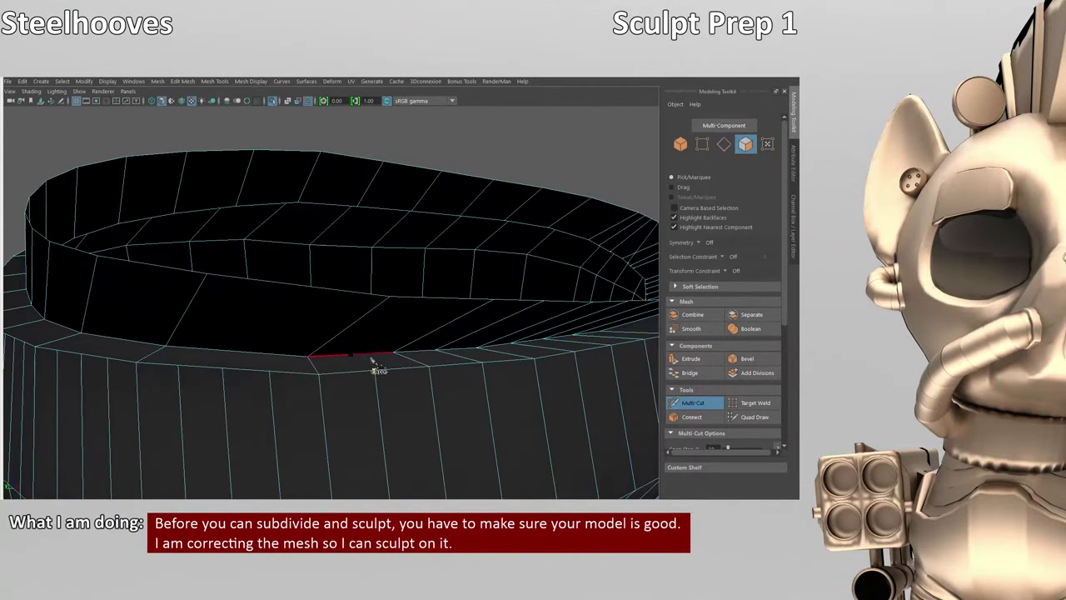
alt+drag(409, 321, 289, 331)
click(188, 307)
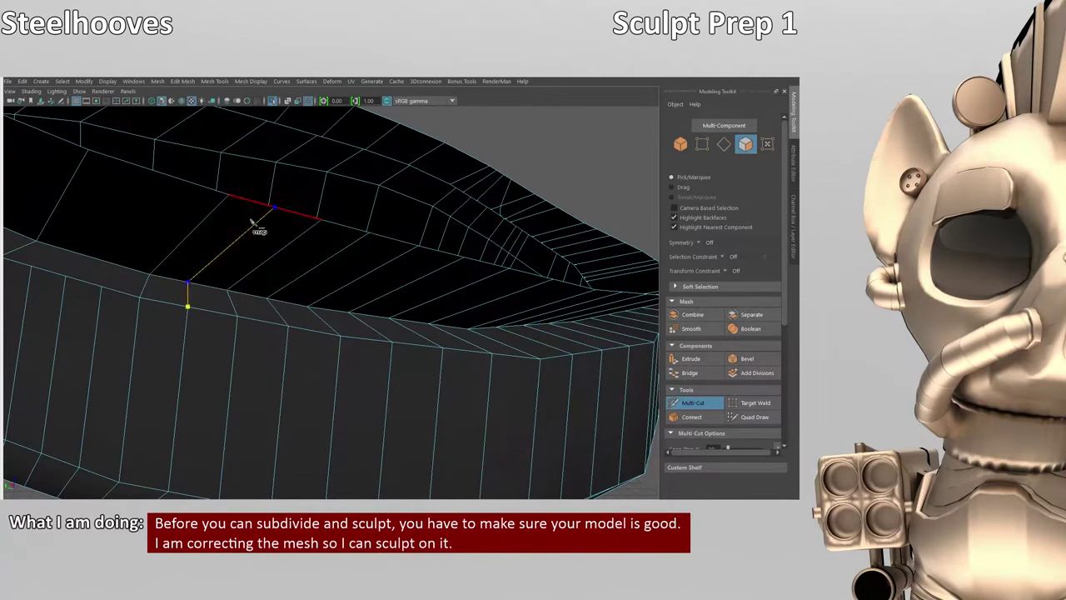
alt+drag(258, 225, 245, 262)
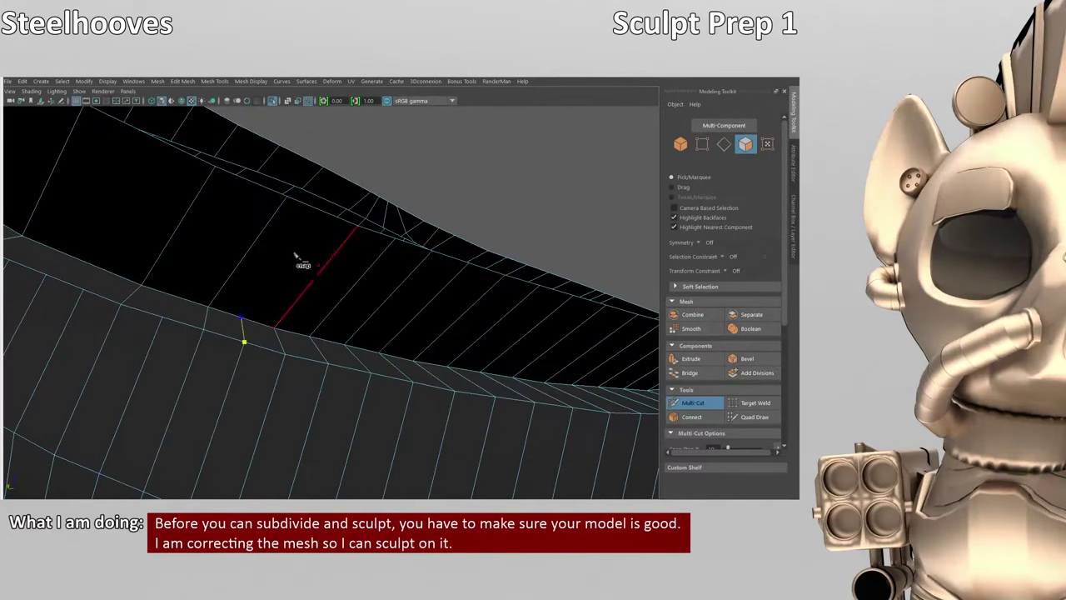
key(F8)
- Resume Multi-Cut and survey the ring's inner band and the bowl-shaped mesh
key(w)
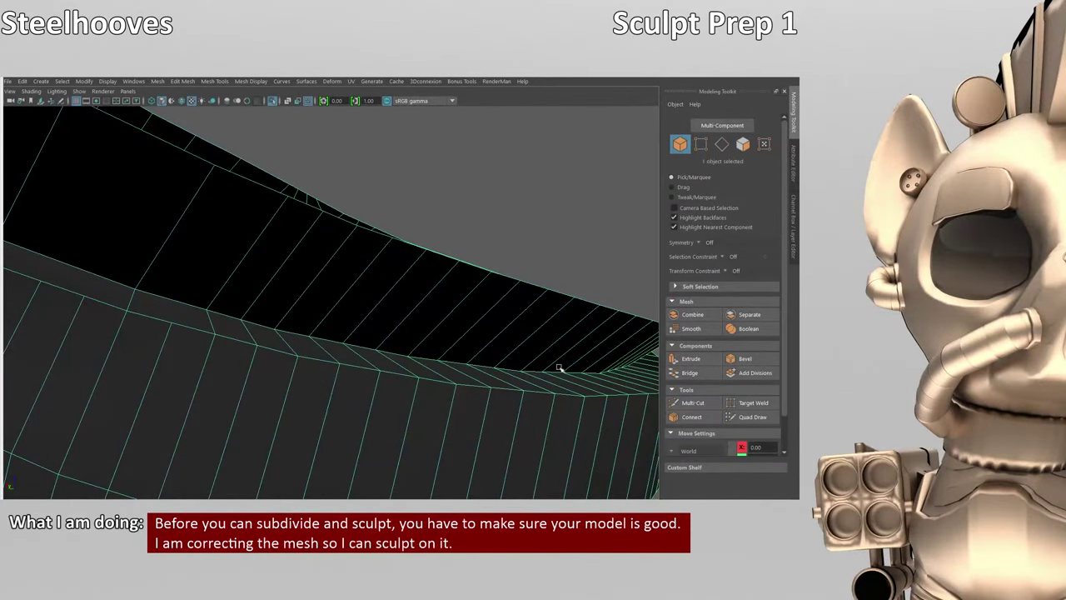
key(ctrl+shift+x)
alt+drag(559, 367, 223, 306)
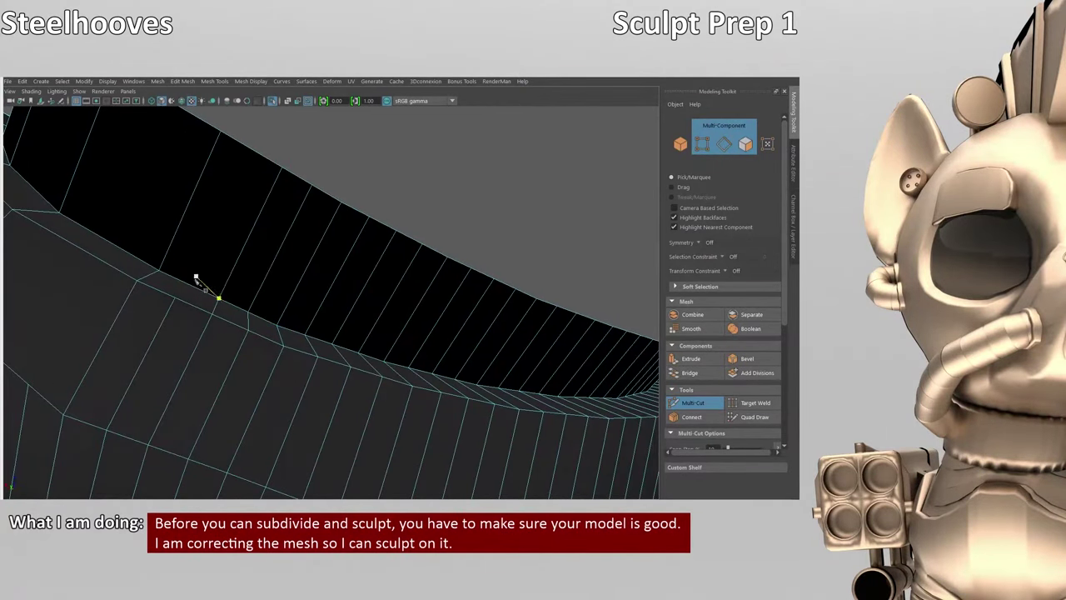
alt+drag(244, 167, 248, 324)
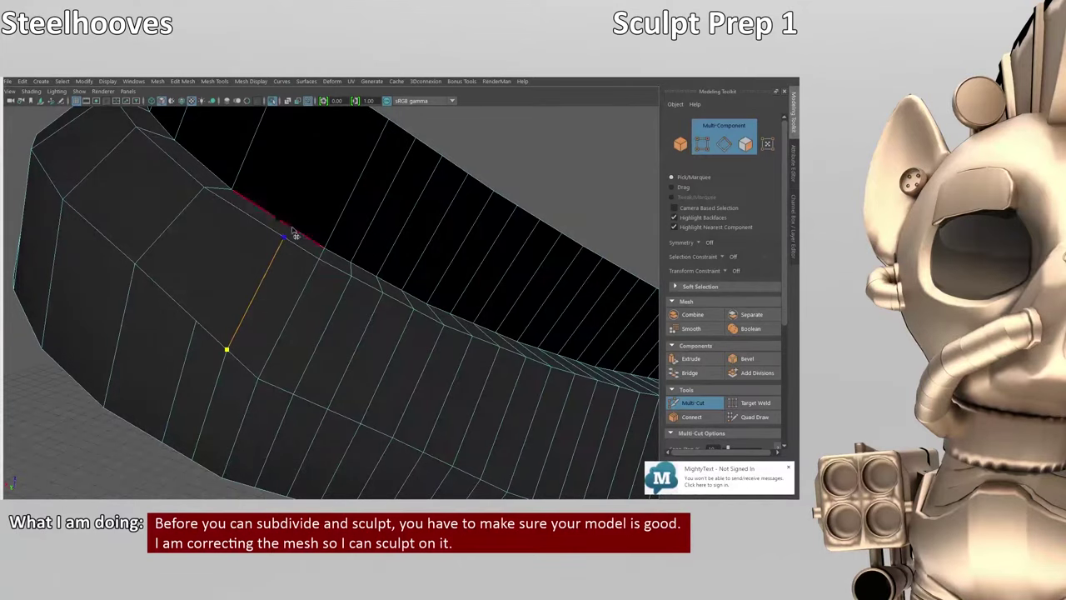
alt+drag(381, 123, 392, 162)
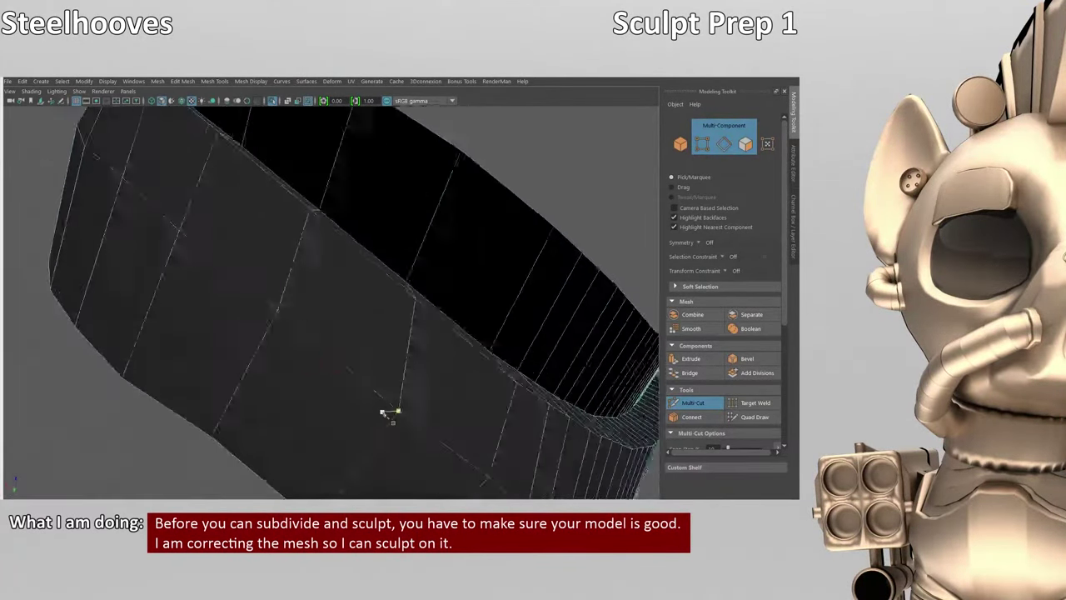
scroll(383, 412, down, 5)
scroll(383, 412, up, 8)
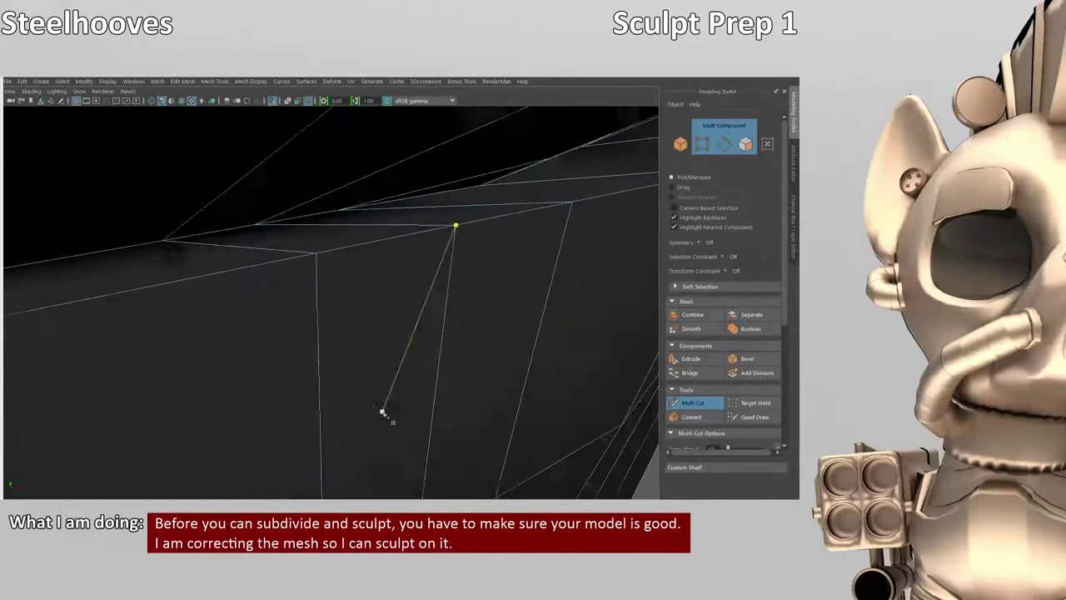
alt+drag(382, 412, 498, 381)
- Switch to moving components and reframe the mesh from a new angle
key(w)
scroll(450, 433, up, 5)
scroll(453, 433, down, 5)
scroll(498, 370, up, 5)
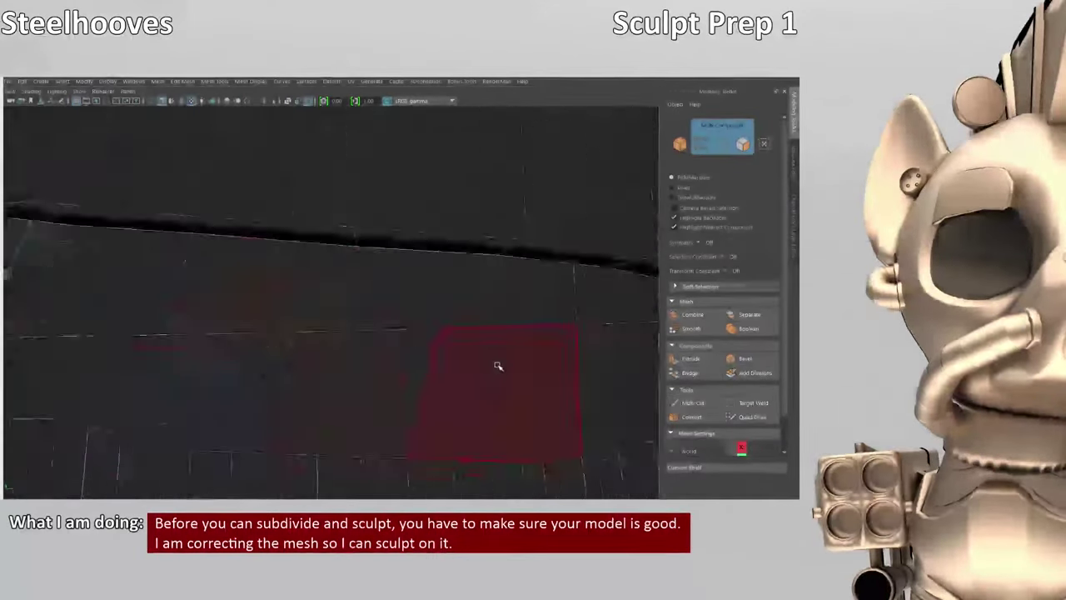
scroll(498, 365, down, 5)
scroll(498, 366, up, 3)
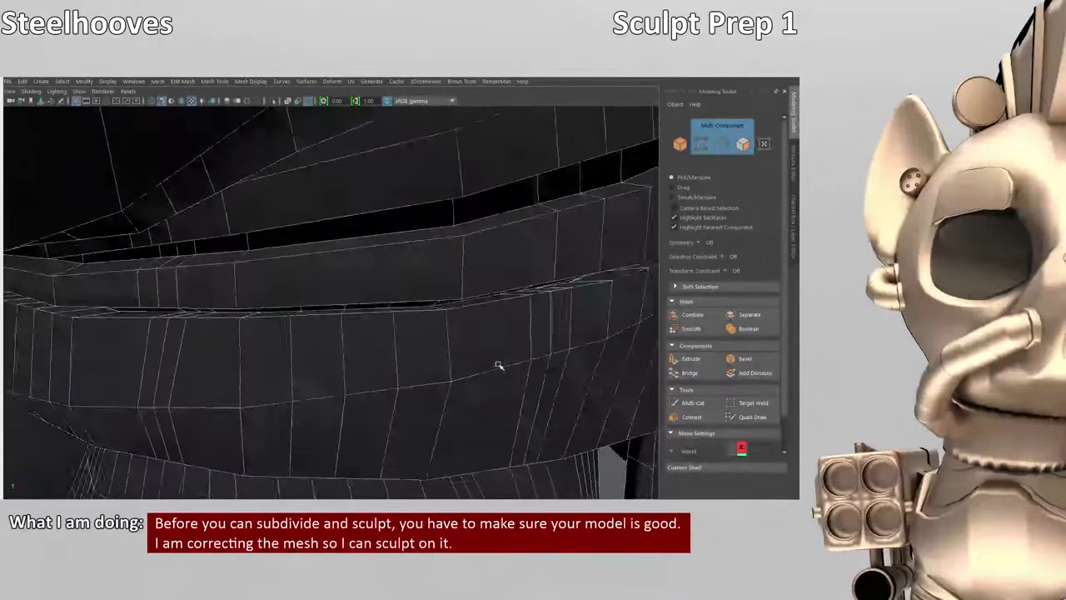
alt+drag(498, 366, 285, 267)
- Select a strip of waistband faces and add another face to the selection
click(286, 301)
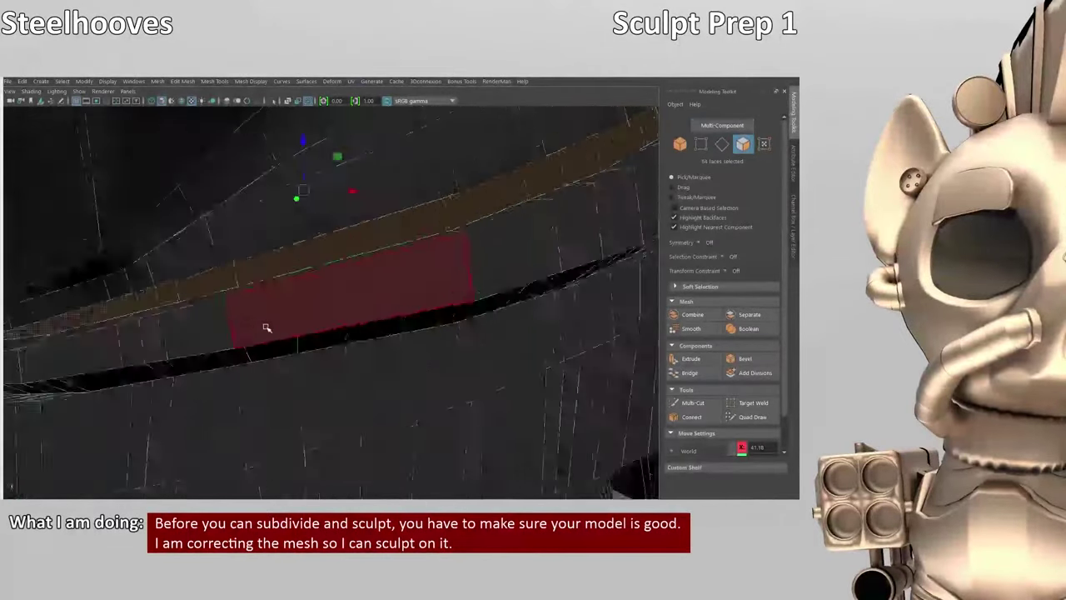
alt+drag(400, 233, 439, 293)
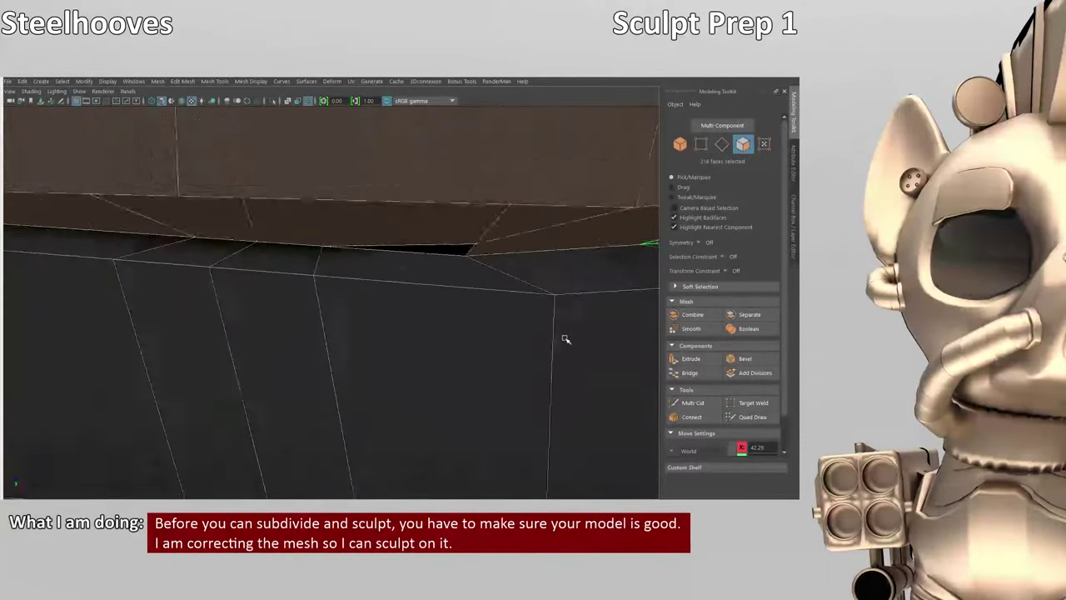
alt+drag(566, 341, 605, 329)
shift+click(423, 254)
scroll(606, 329, down, 3)
scroll(605, 326, up, 5)
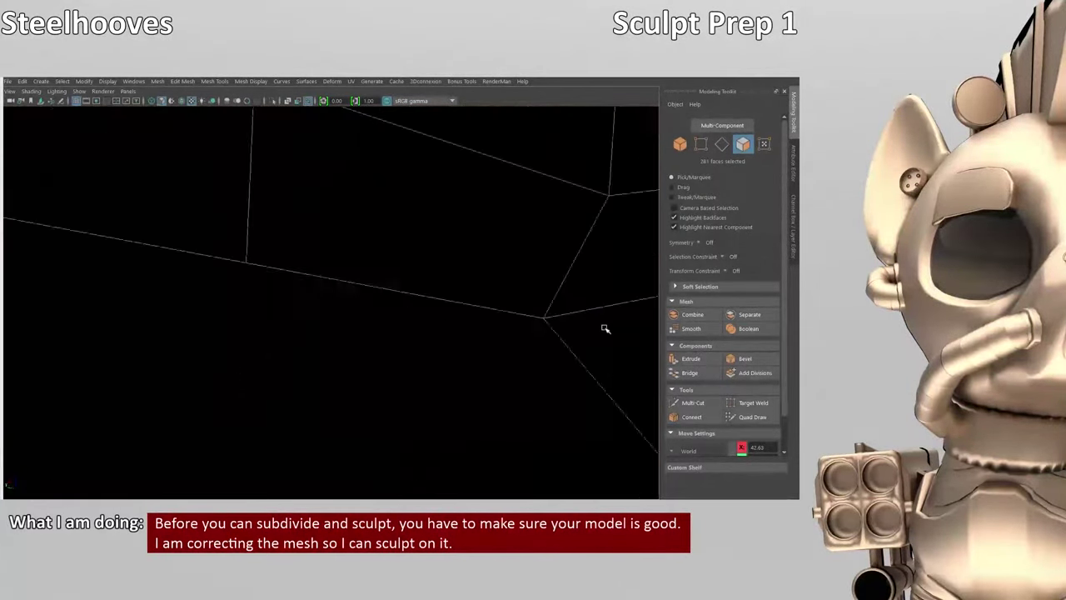
scroll(604, 329, down, 5)
- Isolate the selected waistband ring with Ctrl+1 and move in close on its corner
key(ctrl+1)
alt+drag(528, 328, 483, 400)
shift+right_drag(483, 400, 362, 332)
alt+drag(362, 331, 357, 191)
- Cut vertical edges up the waistband's front face to its top edge
ctrl+click(349, 155)
click(278, 291)
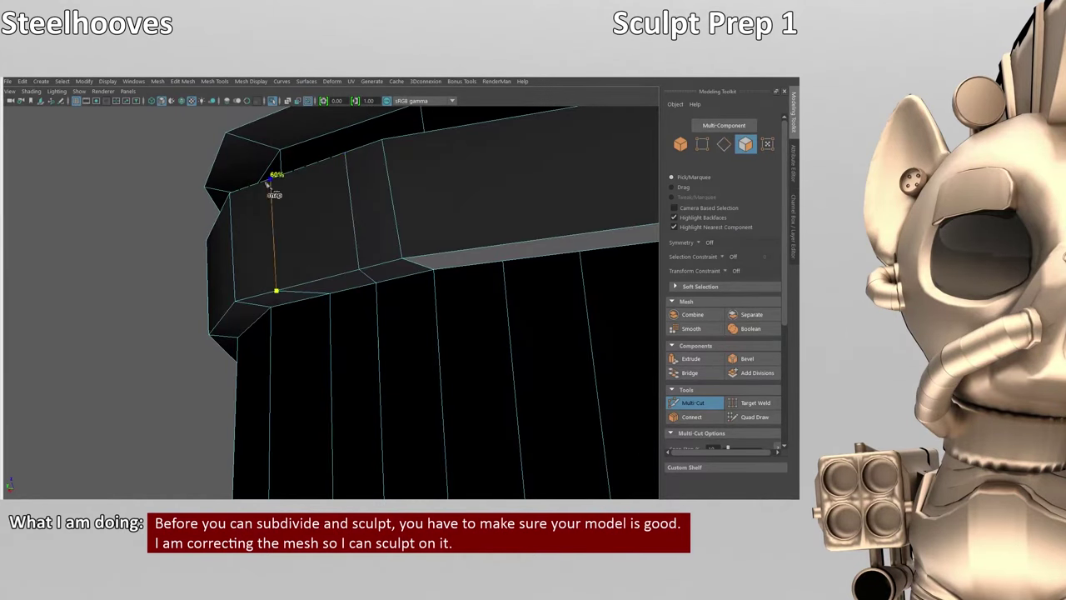
click(274, 173)
alt+drag(433, 191, 373, 297)
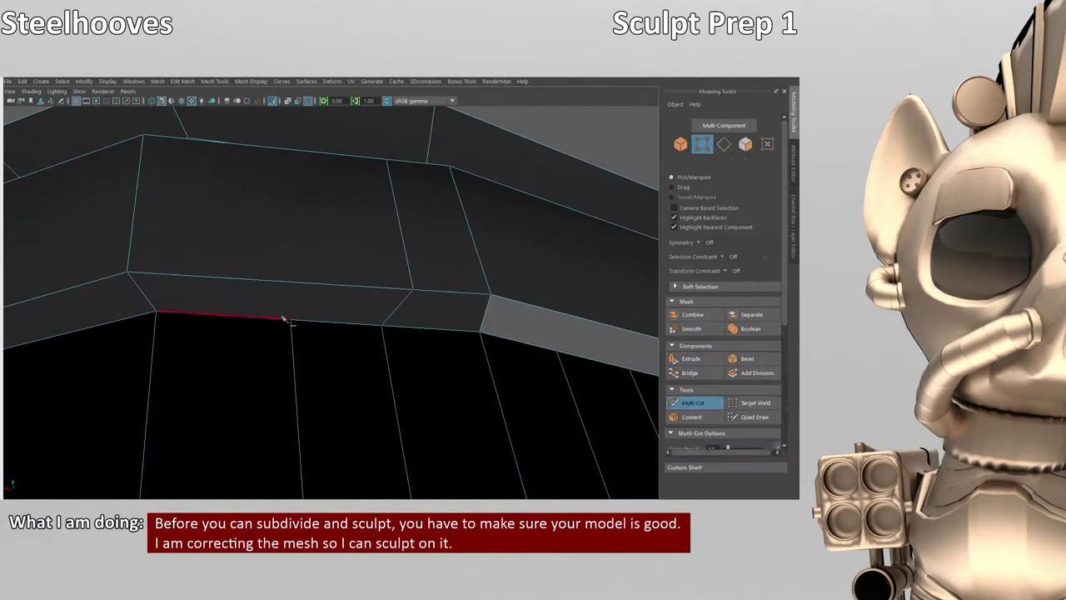
click(288, 151)
- Cut another vertical edge from the band's lower edge up to the top edge at a corner
key(w)
right_drag(402, 150, 403, 303)
click(416, 283)
click(693, 402)
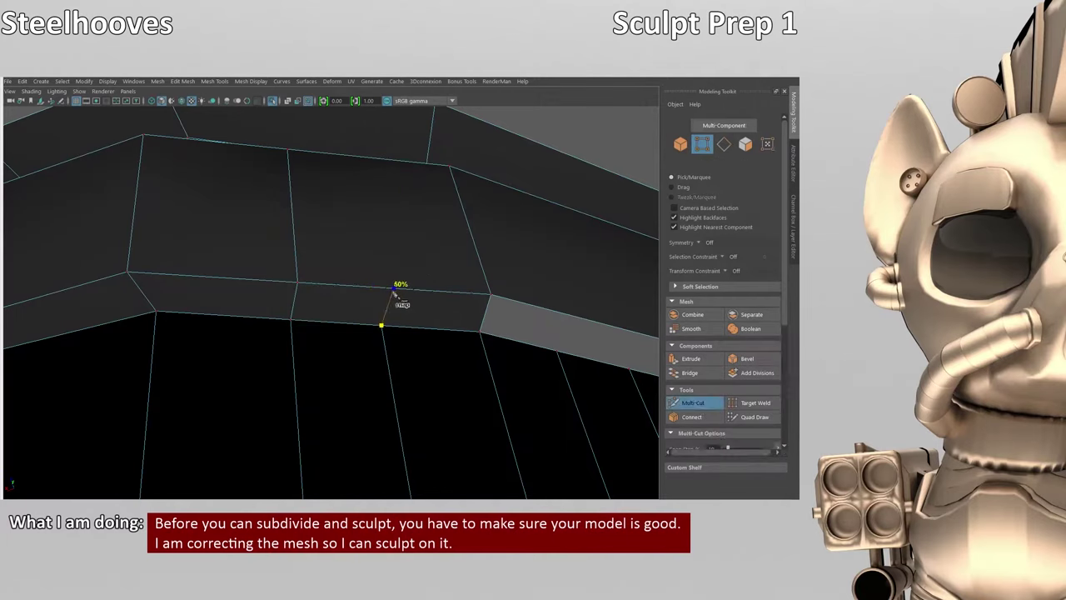
click(380, 325)
click(371, 156)
- Place further cut points across the band's edges on another side of the waistband
alt+drag(400, 181, 415, 205)
click(415, 205)
click(455, 264)
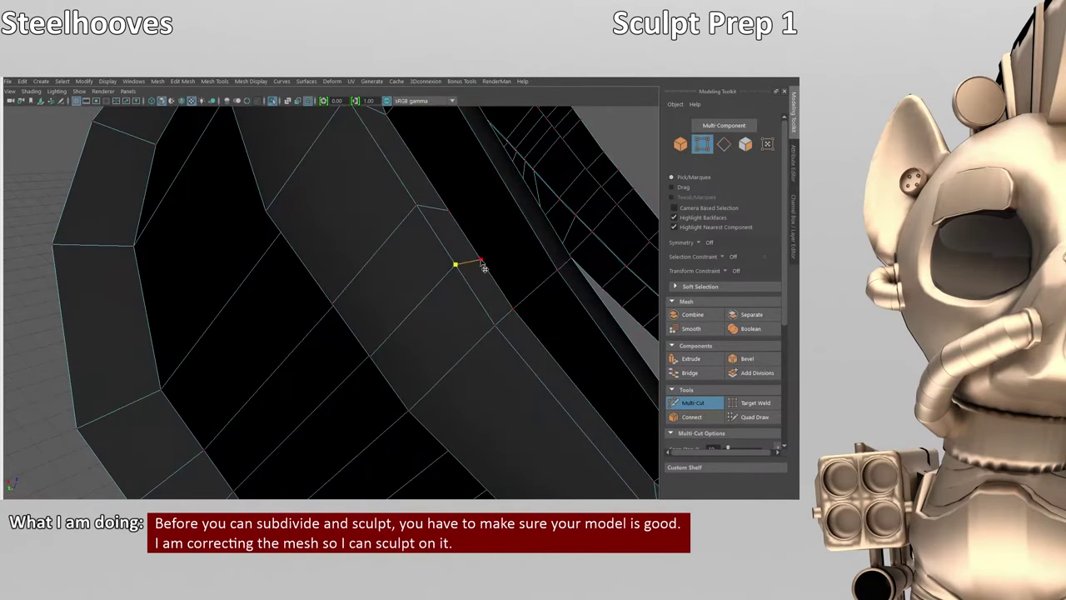
key(w)
right_drag(429, 196, 468, 182)
click(453, 248)
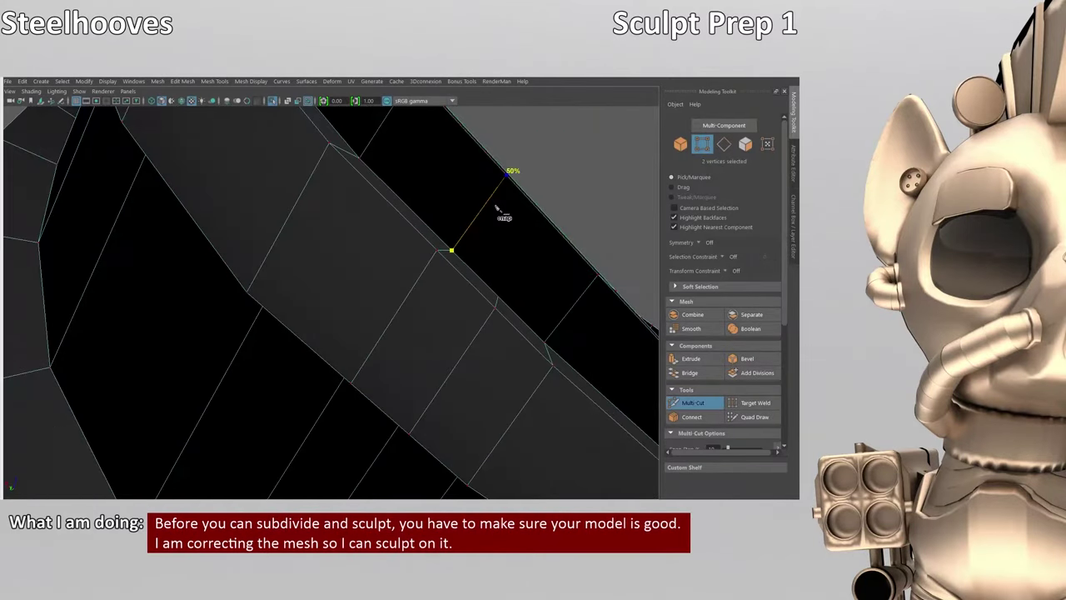
- Orbit around the beveled waistband to inspect the cuts from several angles
alt+drag(580, 310, 533, 255)
scroll(481, 212, up, 3)
alt+drag(507, 336, 488, 268)
alt+drag(503, 204, 515, 227)
alt+drag(521, 156, 373, 284)
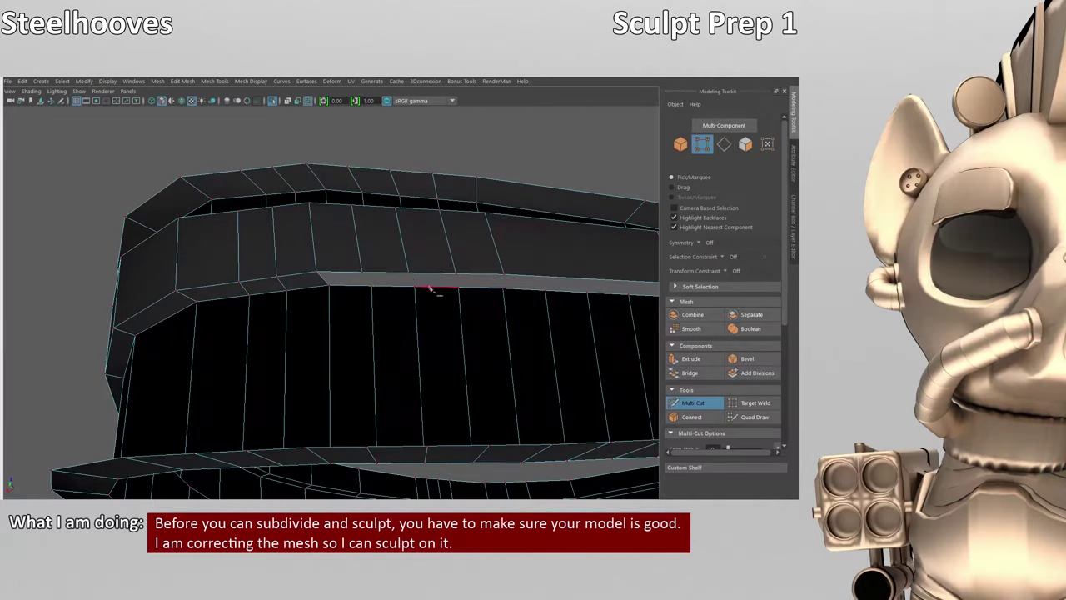
alt+drag(515, 379, 526, 339)
- Switch to Face mode and select faces on the band's top strip
key(w)
click(424, 281)
right_drag(433, 225, 638, 152)
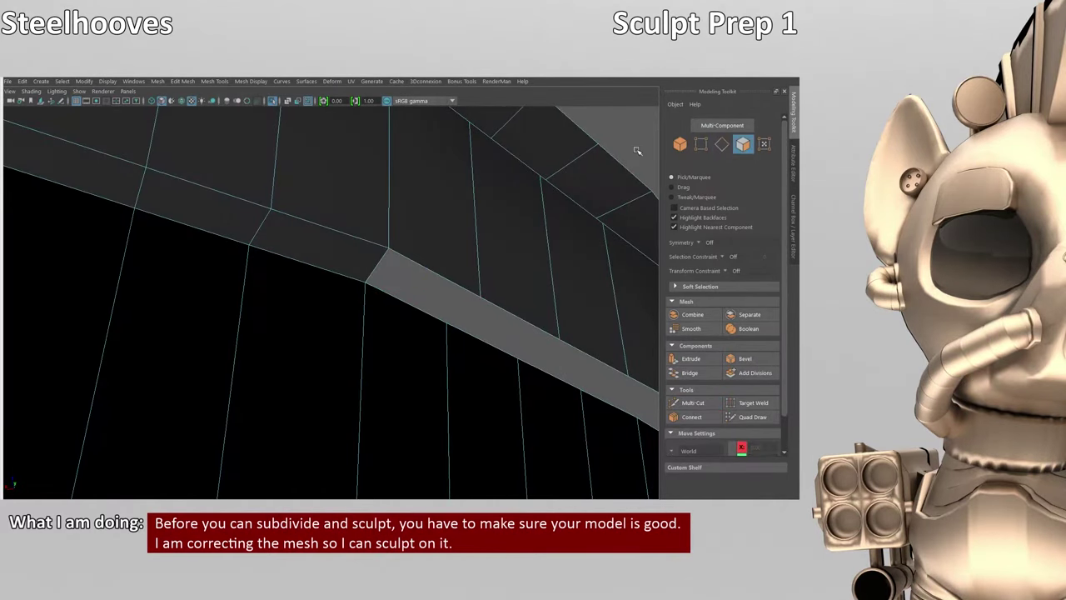
click(540, 365)
alt+drag(638, 151, 447, 333)
click(452, 297)
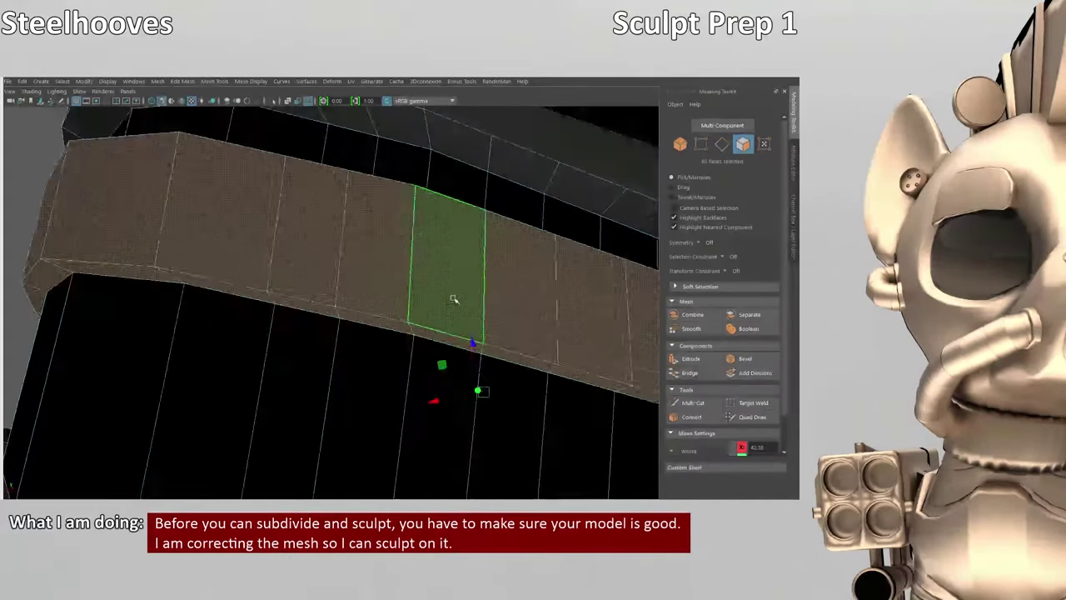
scroll(498, 274, up, 5)
alt+drag(498, 273, 511, 305)
- Add the thin bevel face of the band to the face selection
key(ctrl+shift+x)
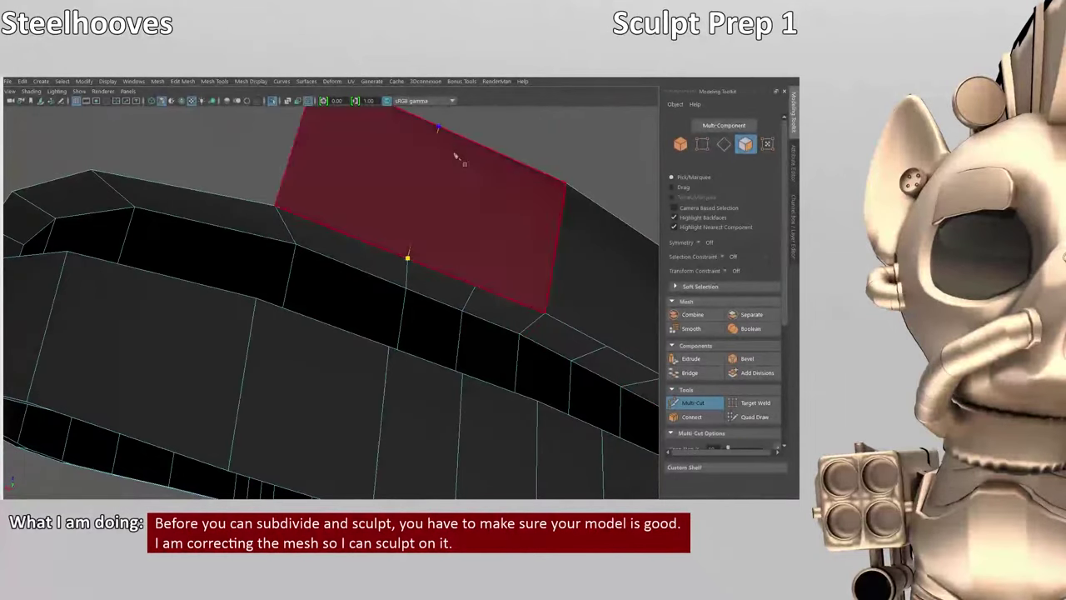
alt+drag(503, 175, 533, 285)
alt+drag(497, 149, 447, 238)
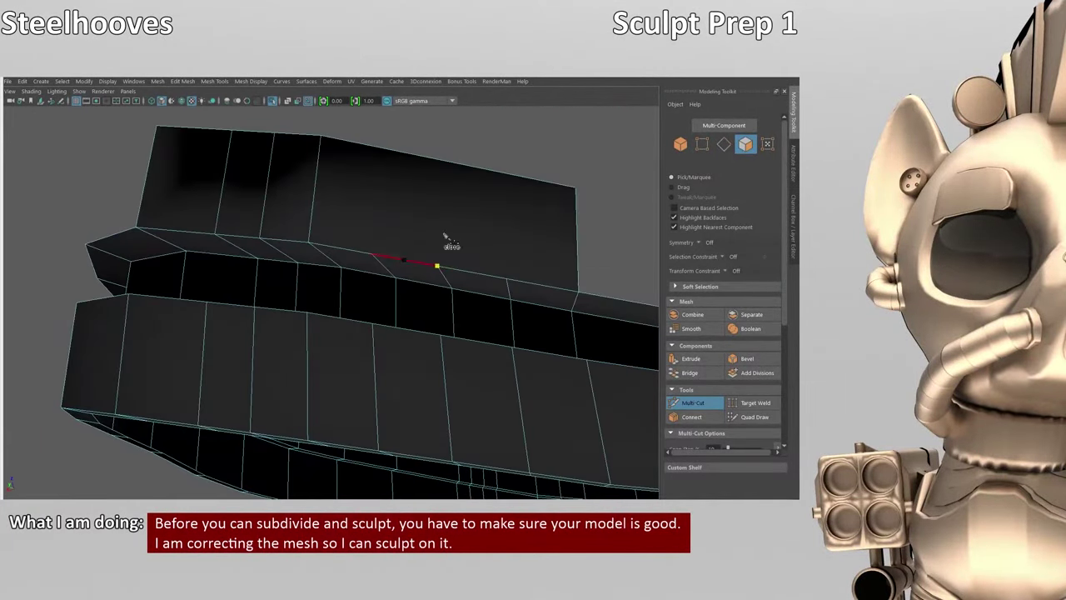
alt+drag(506, 282, 504, 198)
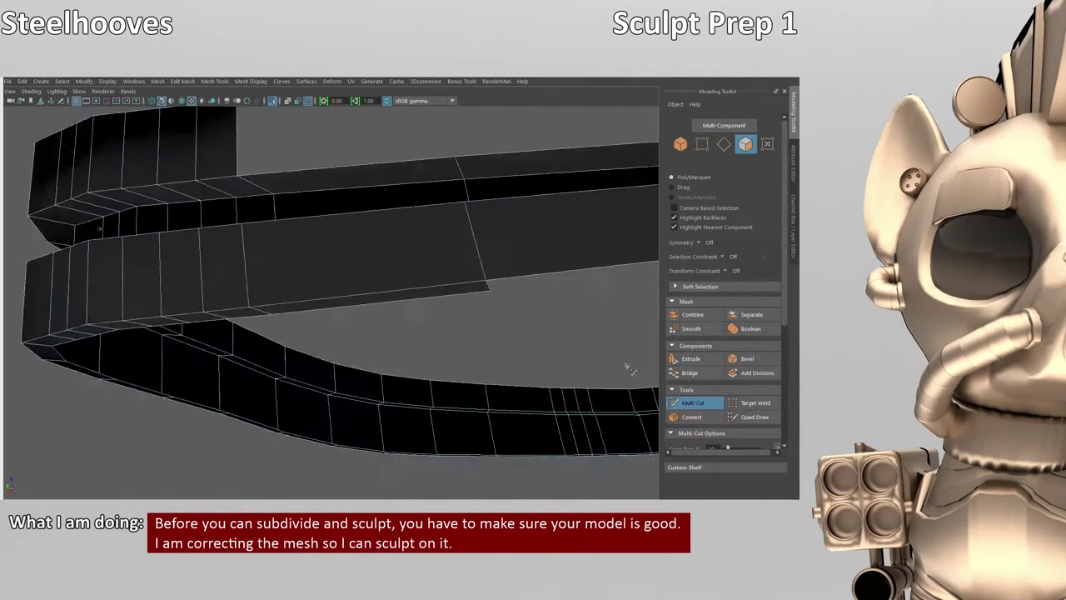
scroll(630, 369, up, 5)
key(w)
scroll(469, 320, up, 3)
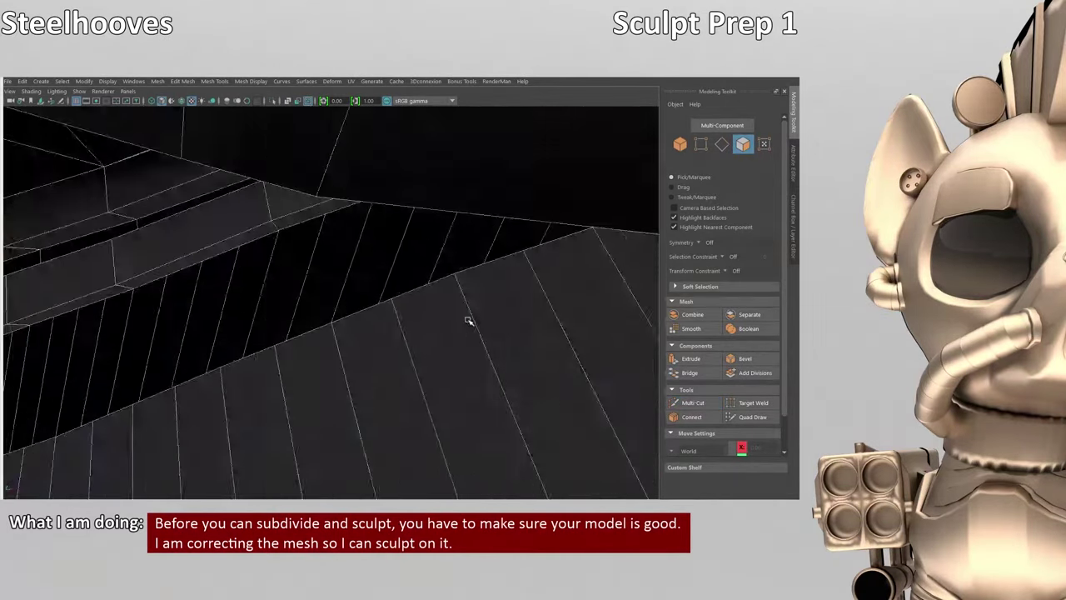
alt+drag(469, 321, 556, 293)
click(558, 292)
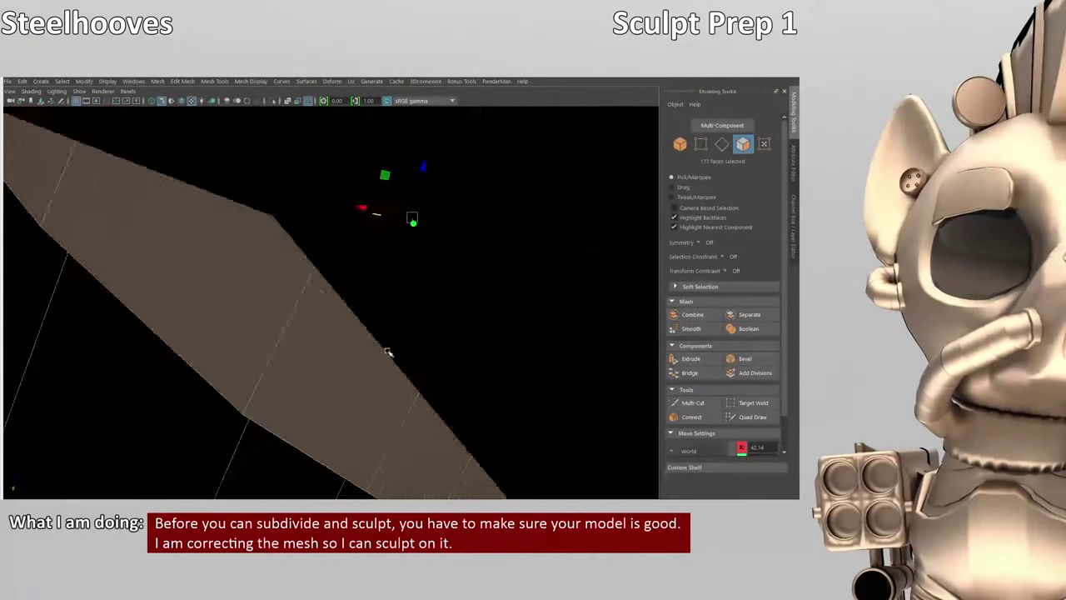
- Add the remaining band faces, then clear the selection to resume Multi-Cut
alt+drag(388, 352, 557, 370)
scroll(557, 366, up, 3)
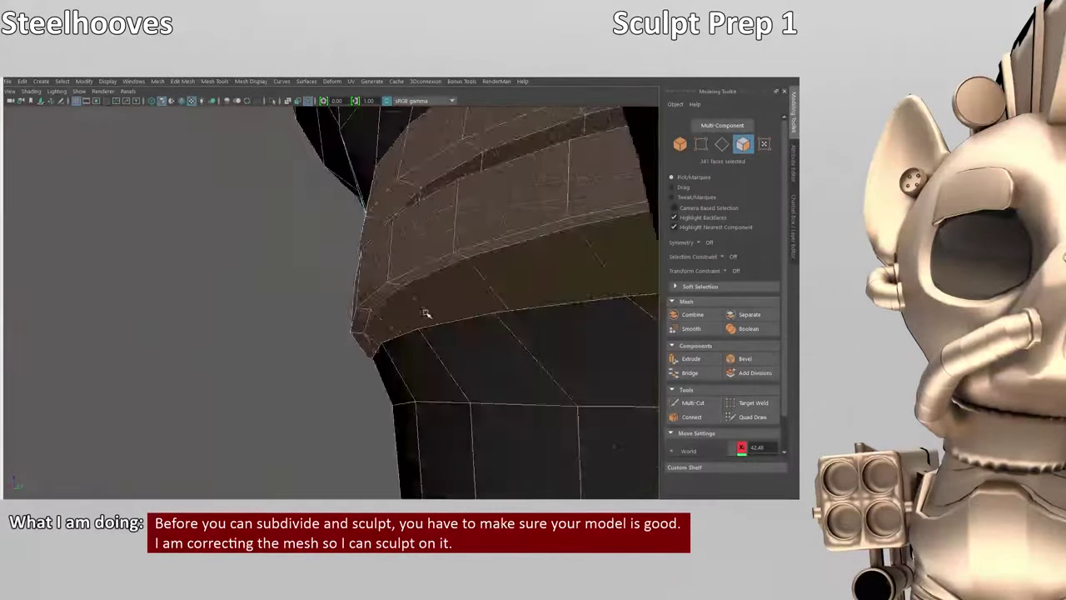
scroll(425, 313, up, 3)
scroll(410, 226, down, 5)
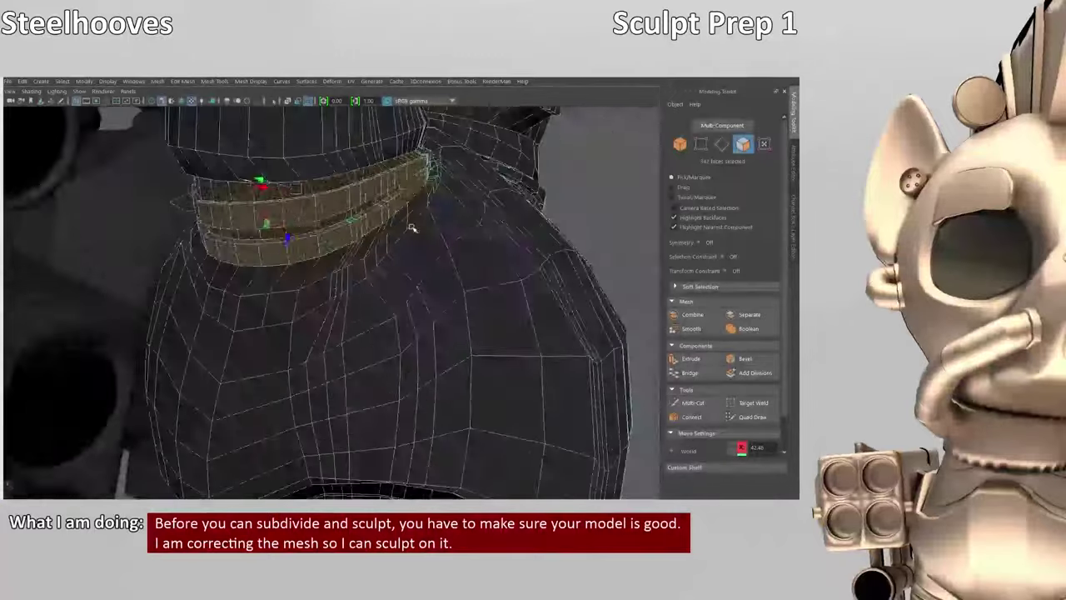
scroll(394, 308, up, 3)
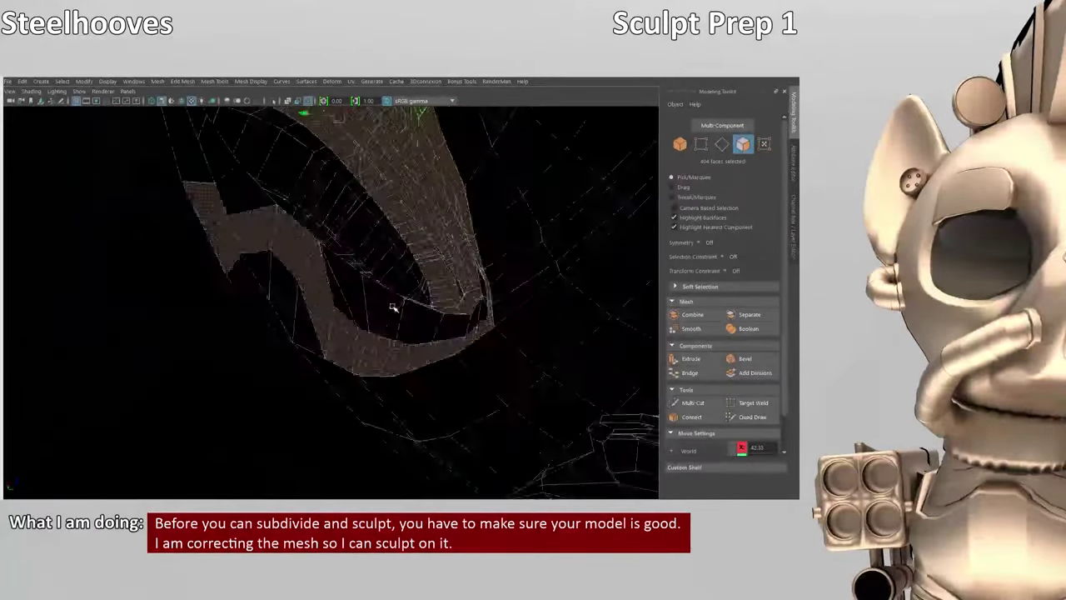
click(452, 242)
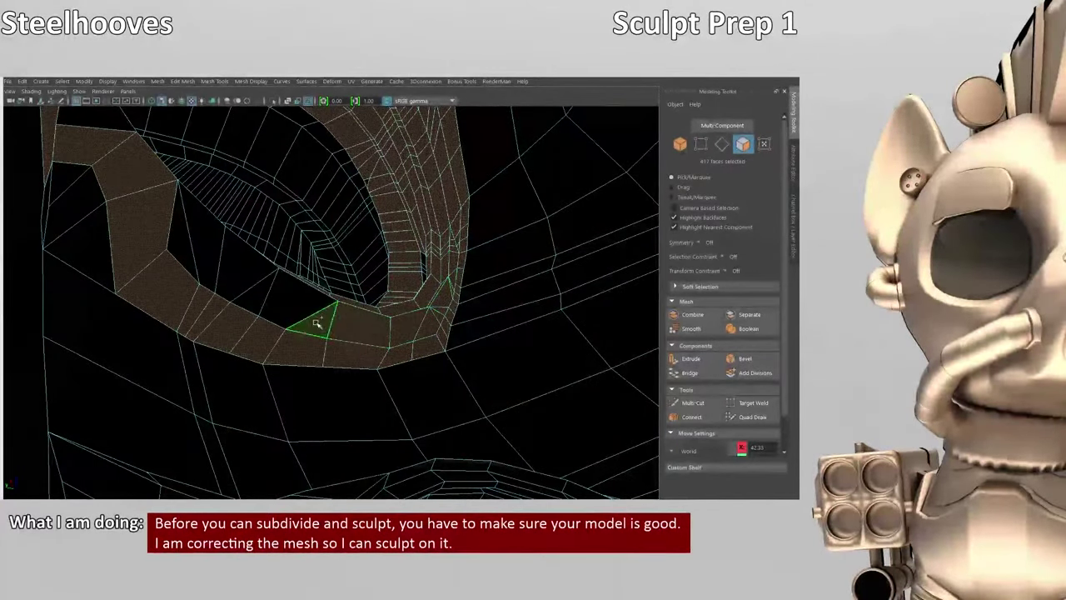
alt+drag(86, 205, 223, 352)
alt+drag(209, 166, 461, 366)
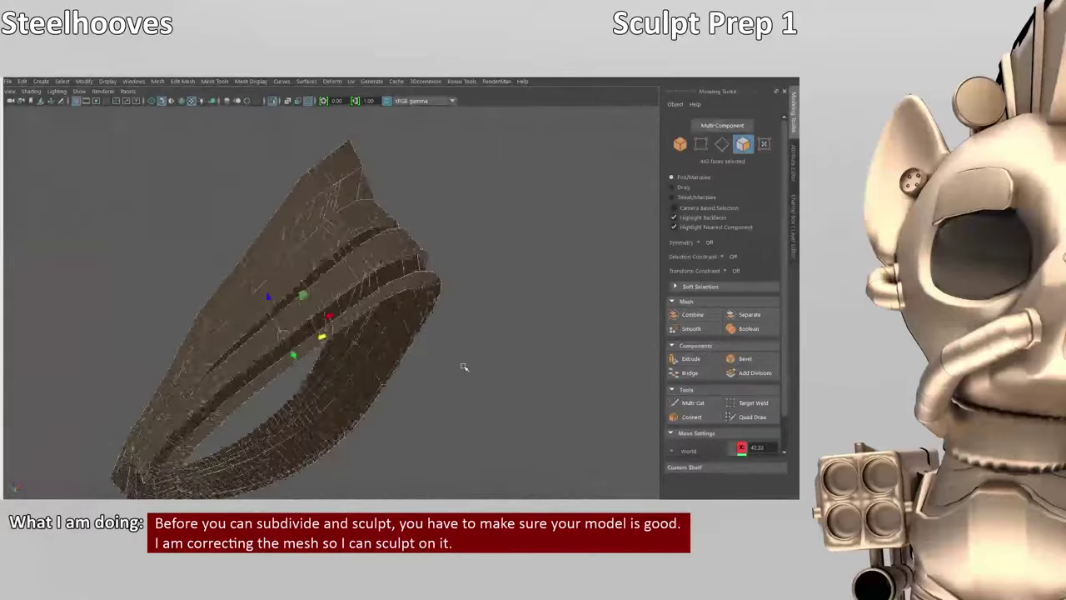
click(692, 402)
alt+drag(317, 250, 343, 230)
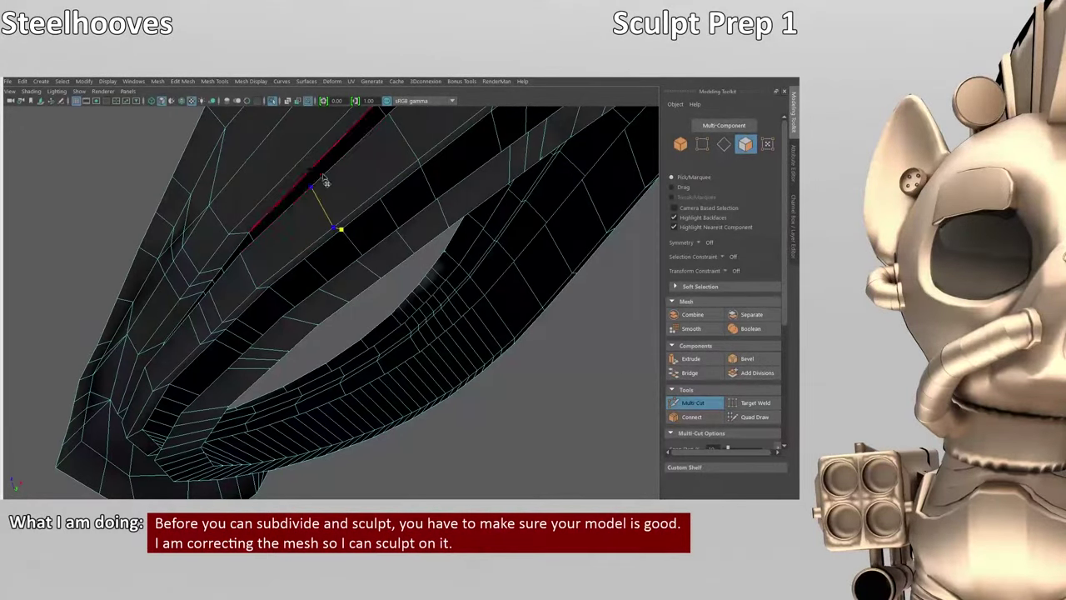
- Orbit and zoom in close on the waistband's vertical strips
alt+drag(324, 181, 401, 202)
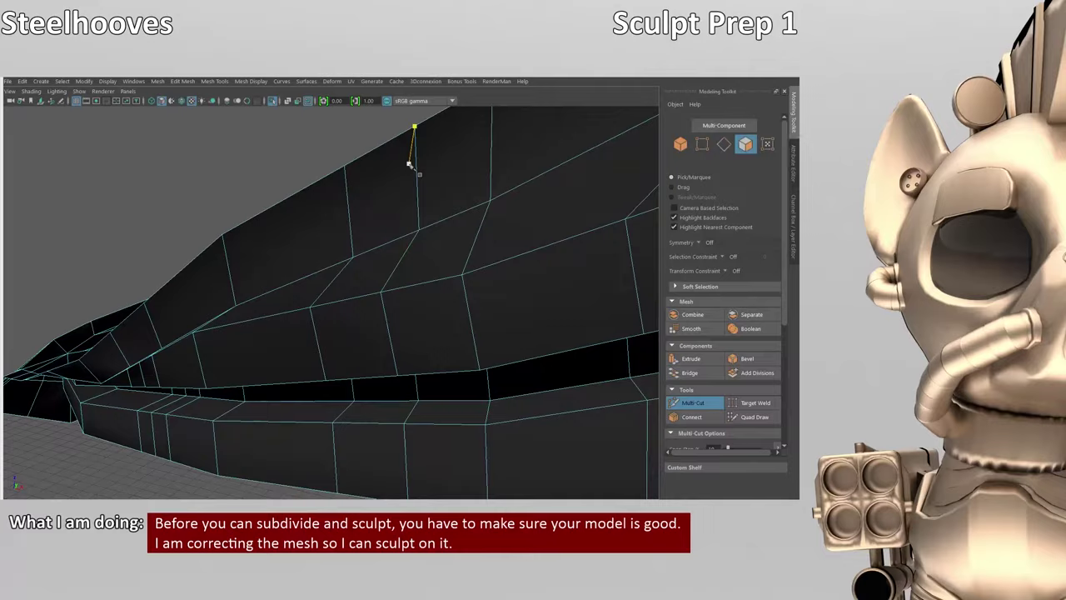
alt+drag(409, 165, 286, 323)
scroll(435, 374, up, 3)
scroll(436, 374, up, 2)
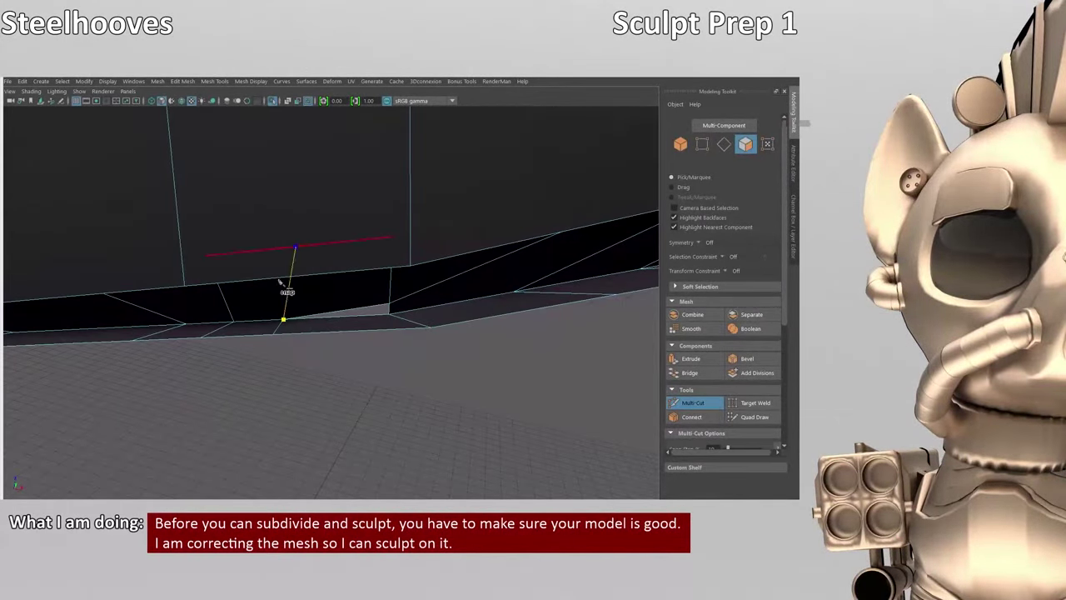
mouse_move(281, 283)
alt+mouse_down()
mouse_move(305, 178)
mouse_move(287, 282)
alt+mouse_up()
alt+drag(290, 166, 404, 220)
scroll(409, 221, down, 5)
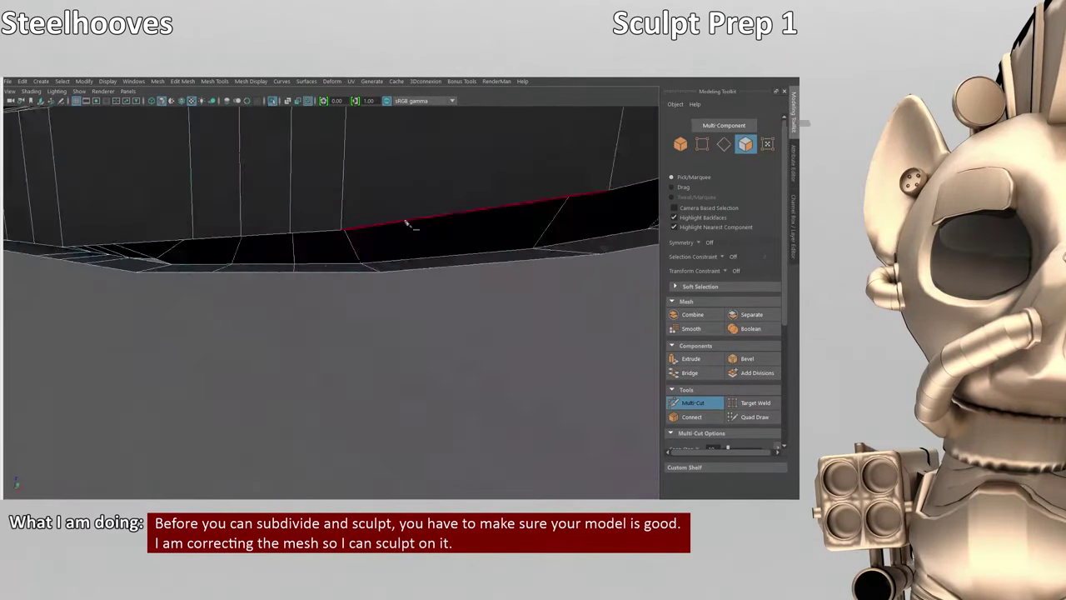
scroll(443, 231, up, 3)
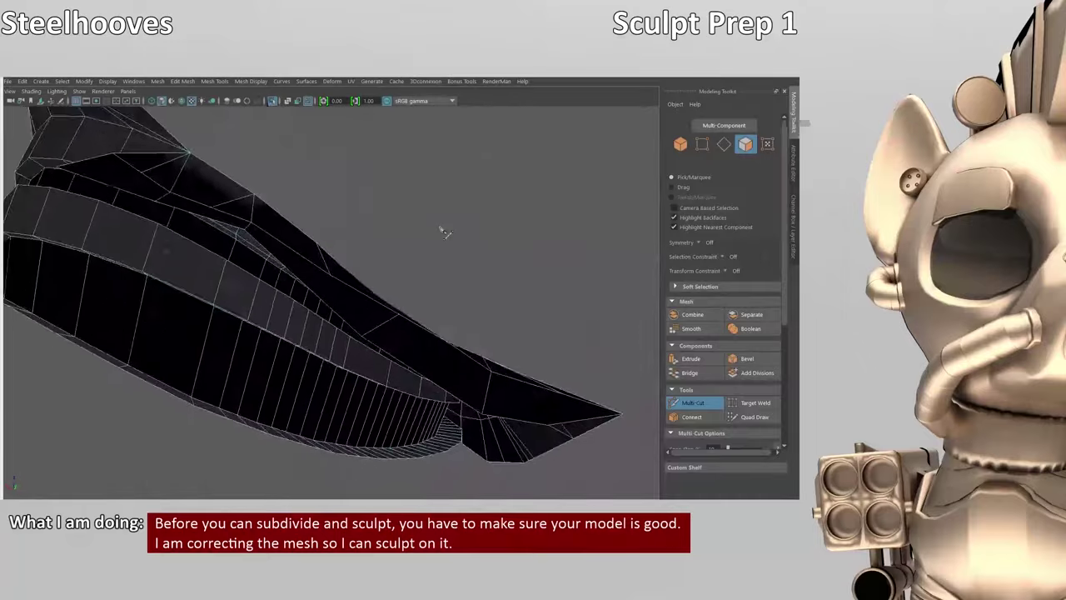
scroll(443, 230, up, 8)
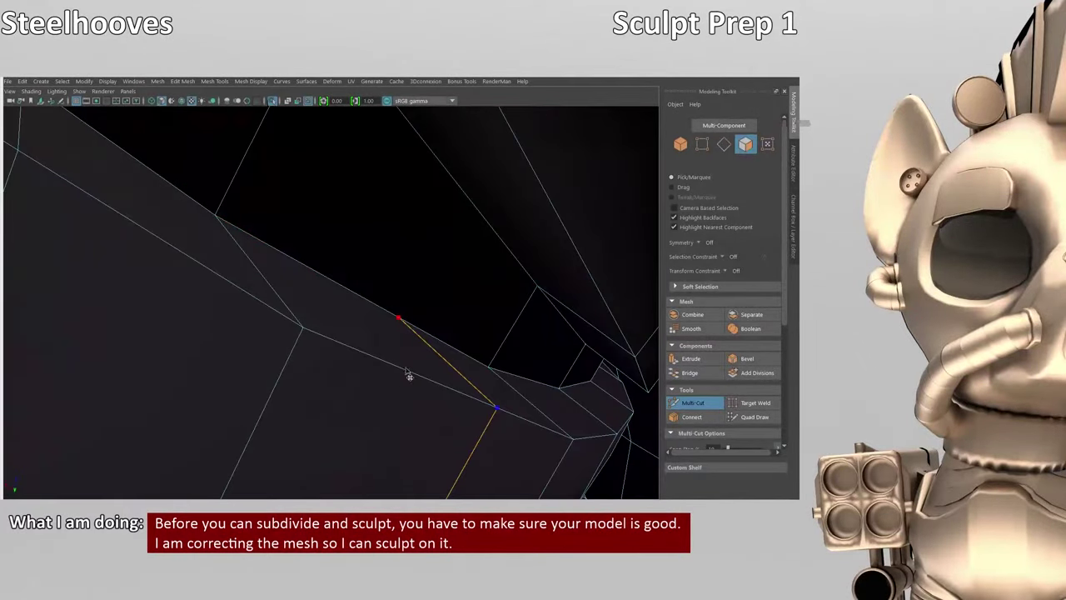
scroll(365, 300, up, 3)
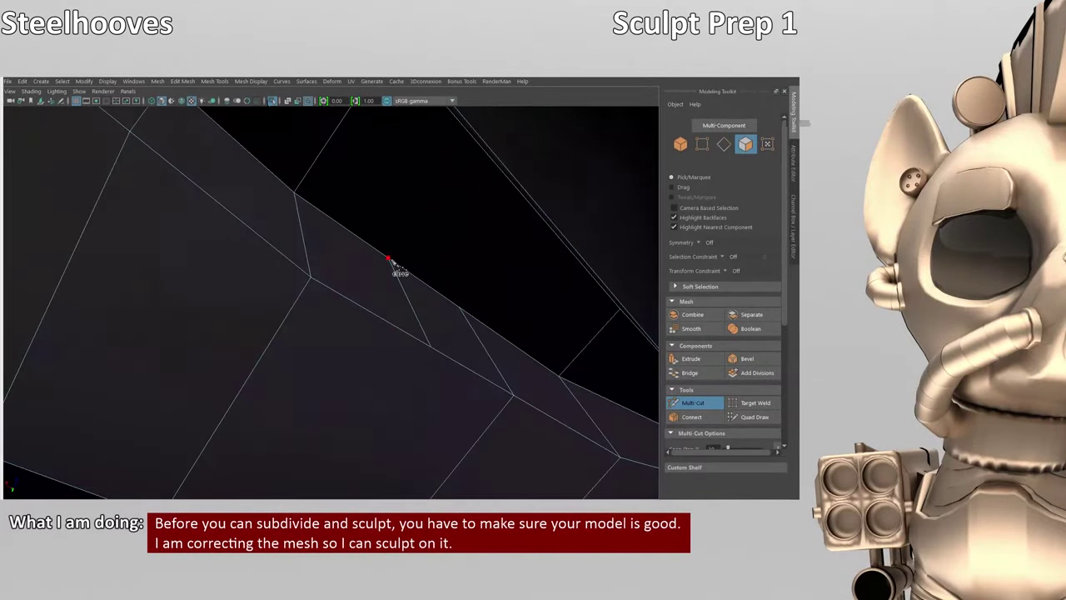
- Orbit around the mesh to inspect the red face and reach the next face to cut
alt+drag(491, 215, 569, 220)
alt+drag(570, 164, 254, 125)
scroll(254, 125, up, 5)
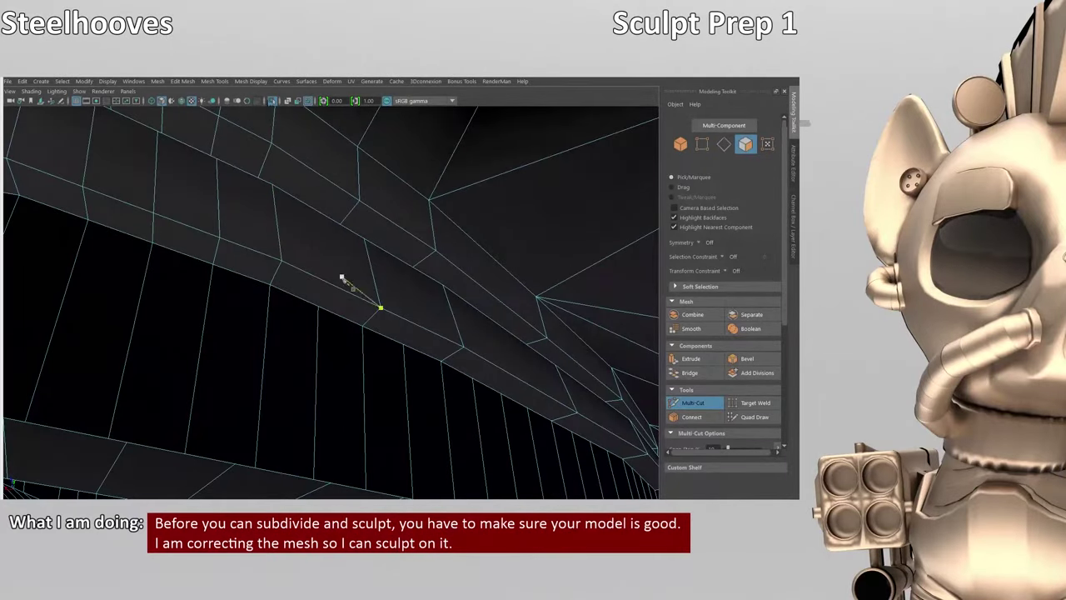
alt+drag(318, 309, 392, 296)
scroll(368, 288, up, 4)
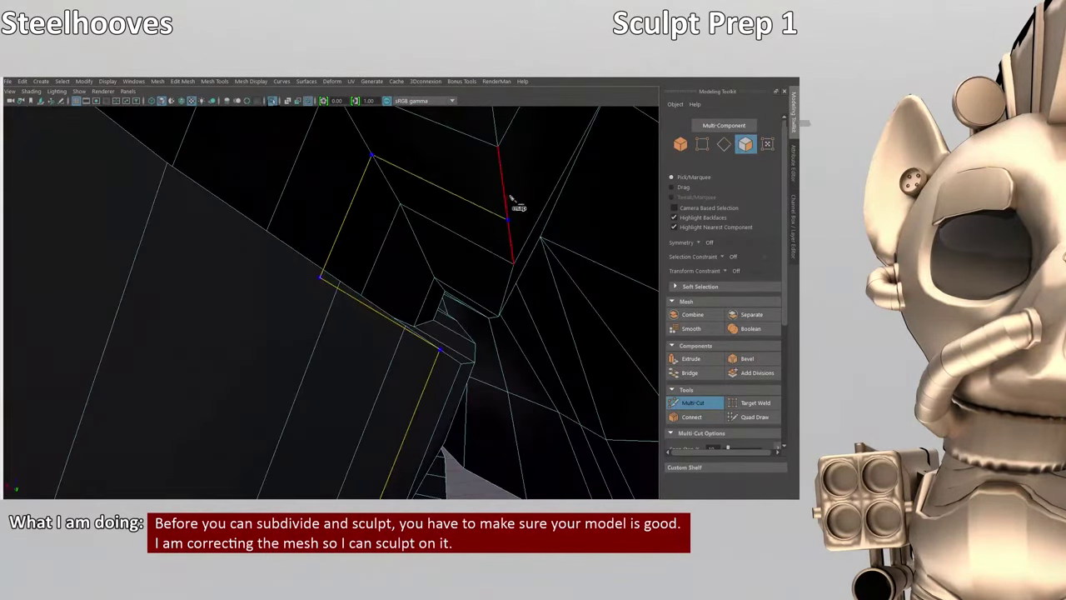
alt+drag(548, 138, 581, 241)
alt+drag(493, 239, 409, 333)
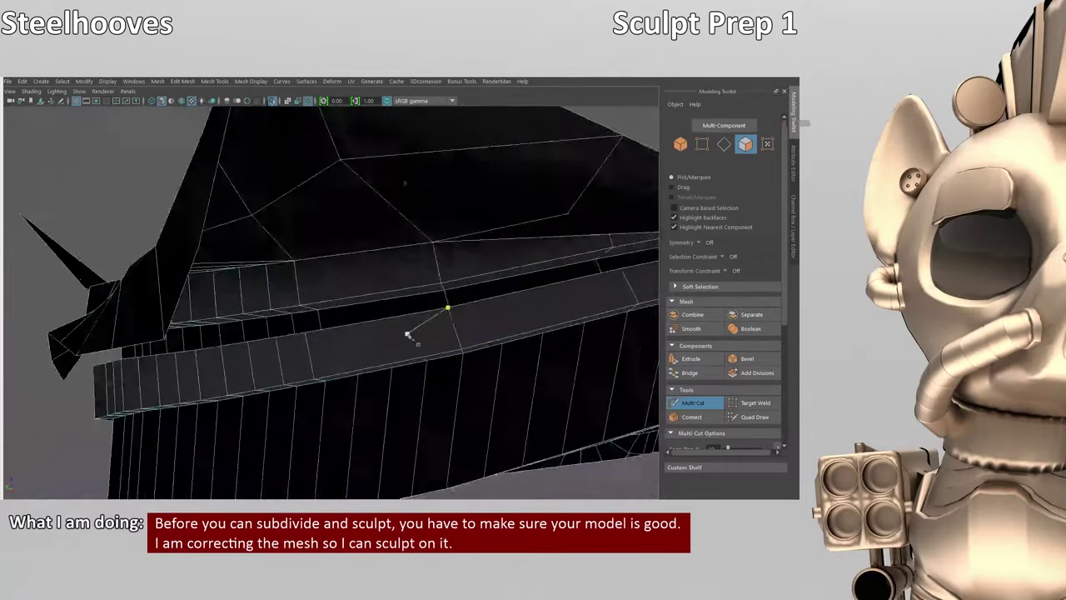
scroll(409, 333, up, 3)
scroll(409, 333, down, 3)
scroll(414, 352, up, 3)
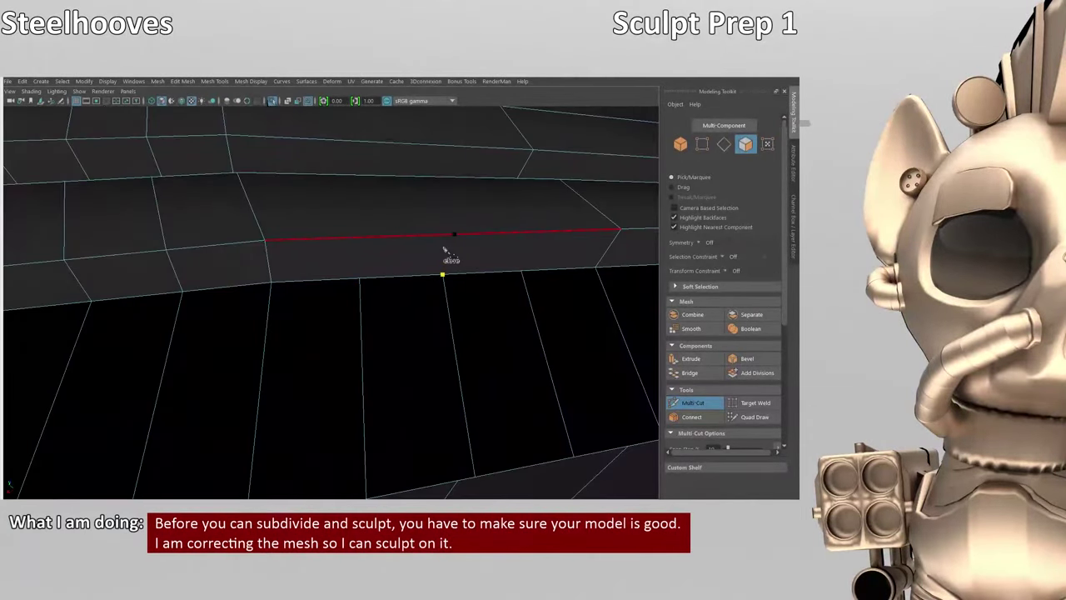
alt+drag(543, 144, 477, 283)
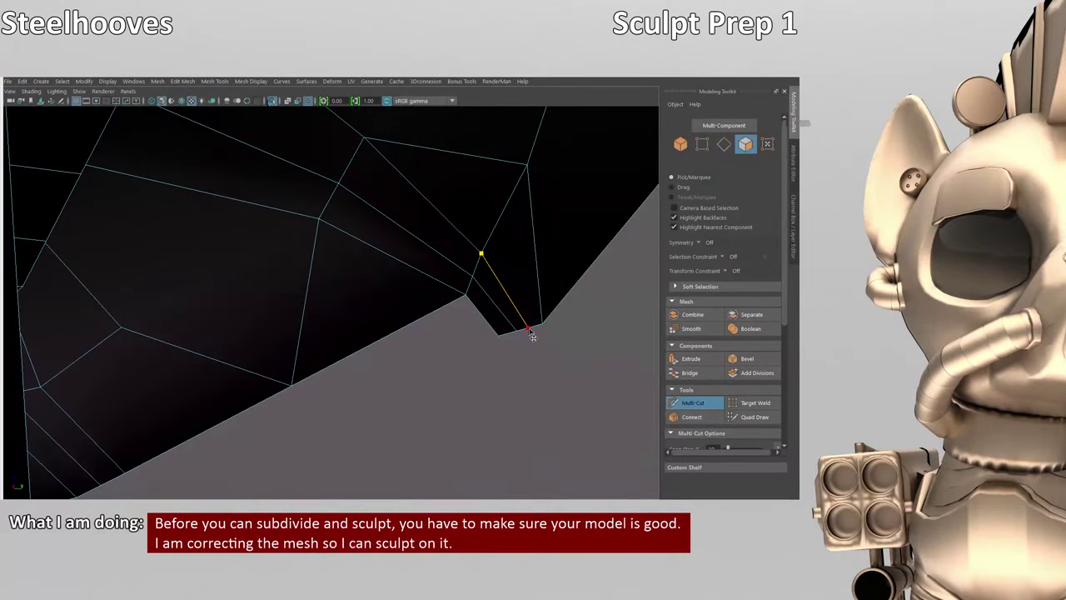
alt+drag(532, 335, 133, 166)
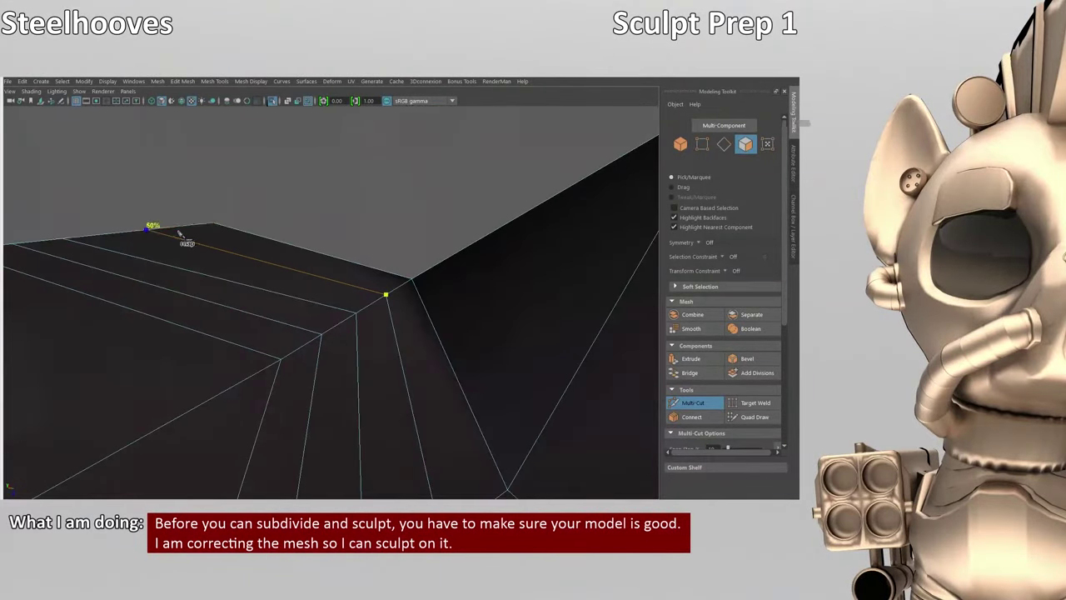
- Orbit in close along the band's dense edge strip to line up the cut
alt+drag(269, 270, 360, 246)
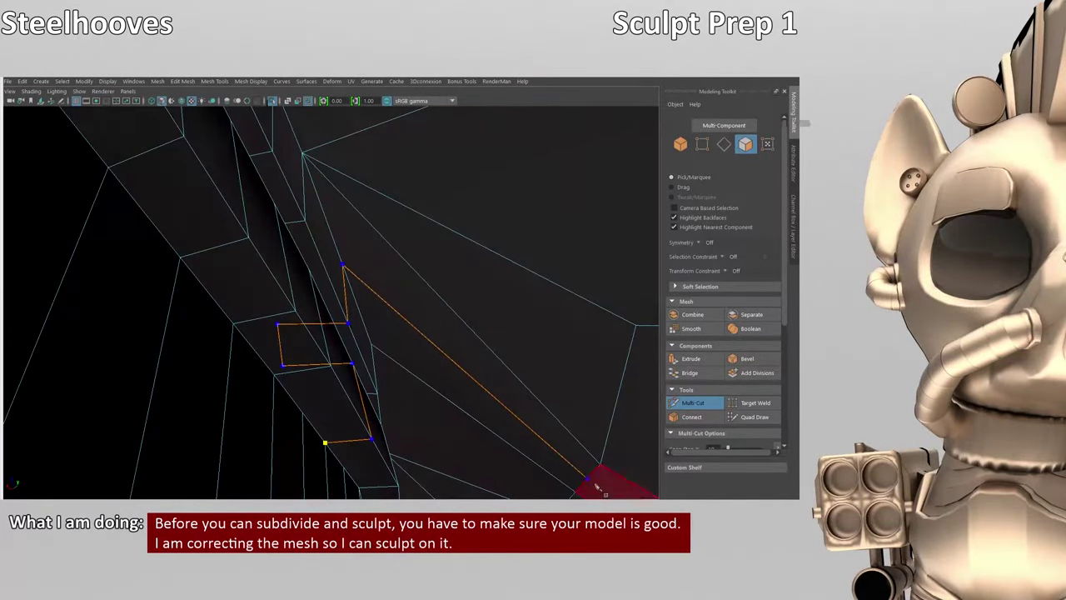
alt+drag(477, 360, 434, 347)
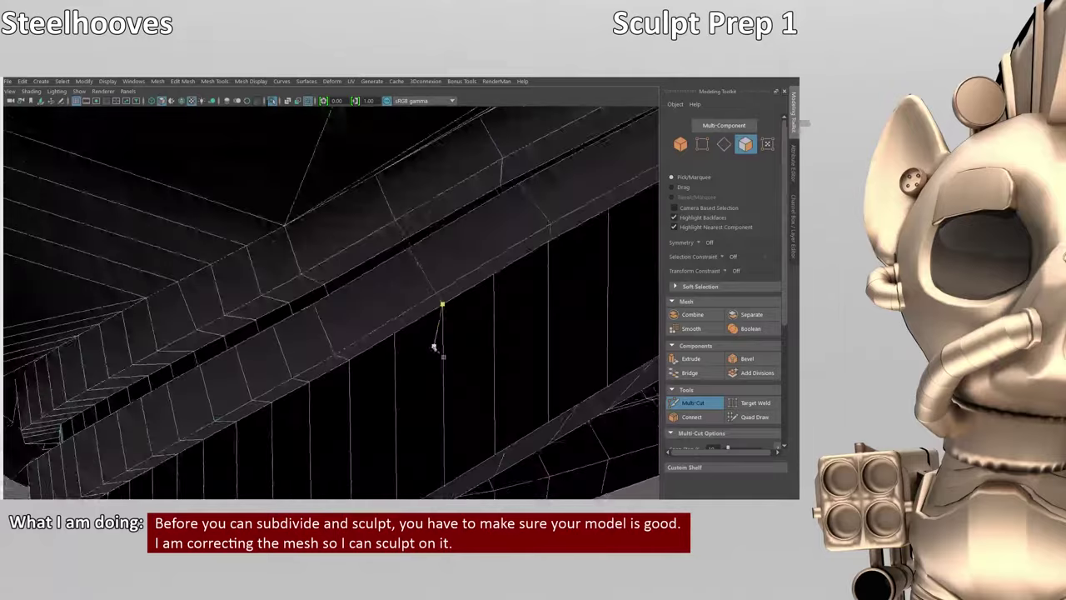
alt+drag(367, 297, 411, 227)
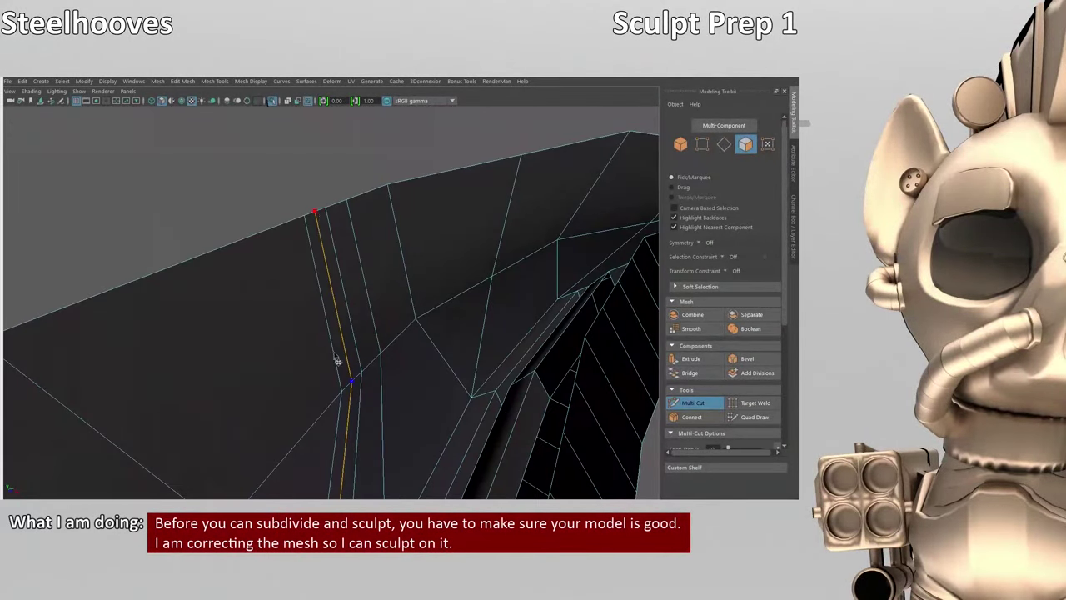
alt+drag(336, 360, 343, 406)
alt+drag(292, 305, 414, 283)
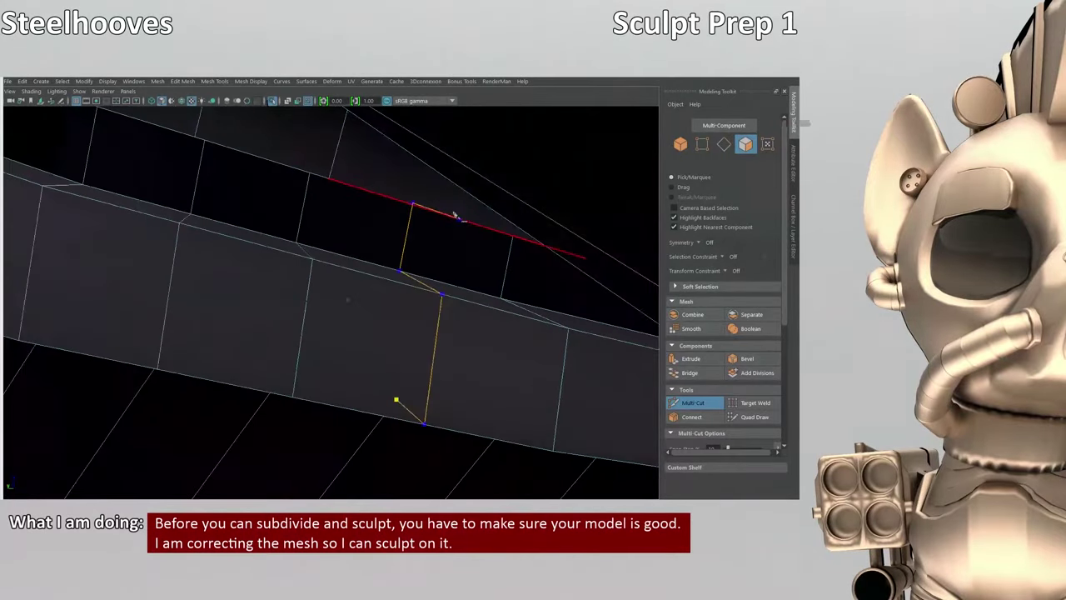
alt+drag(455, 216, 276, 219)
alt+drag(203, 117, 354, 215)
alt+drag(414, 181, 471, 293)
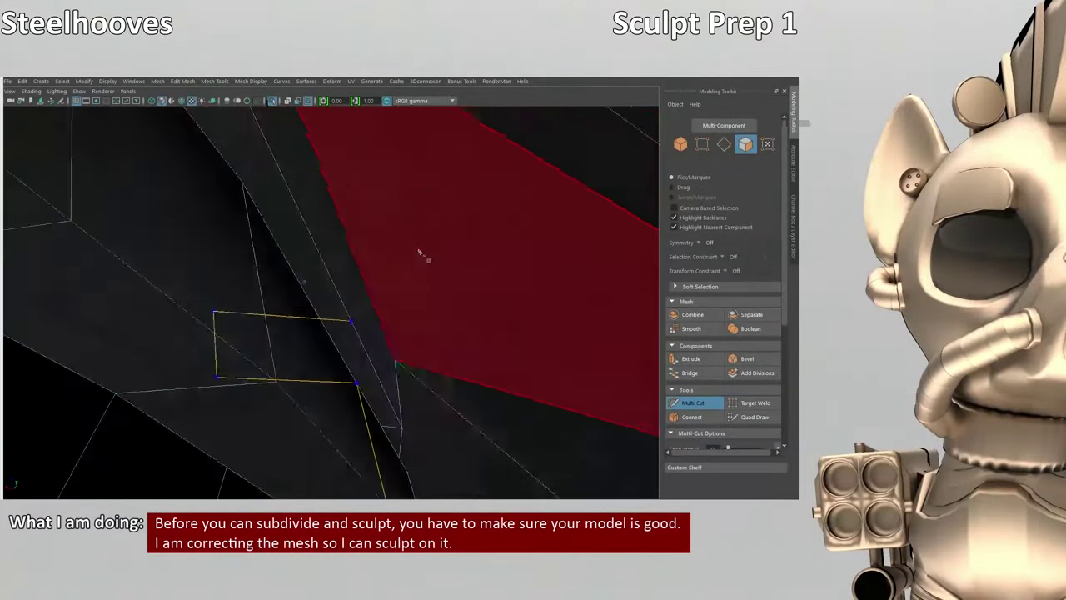
alt+drag(421, 253, 392, 207)
- Extend the cut to a point on the edge and check it down to the lower border
click(481, 221)
alt+drag(481, 222, 502, 279)
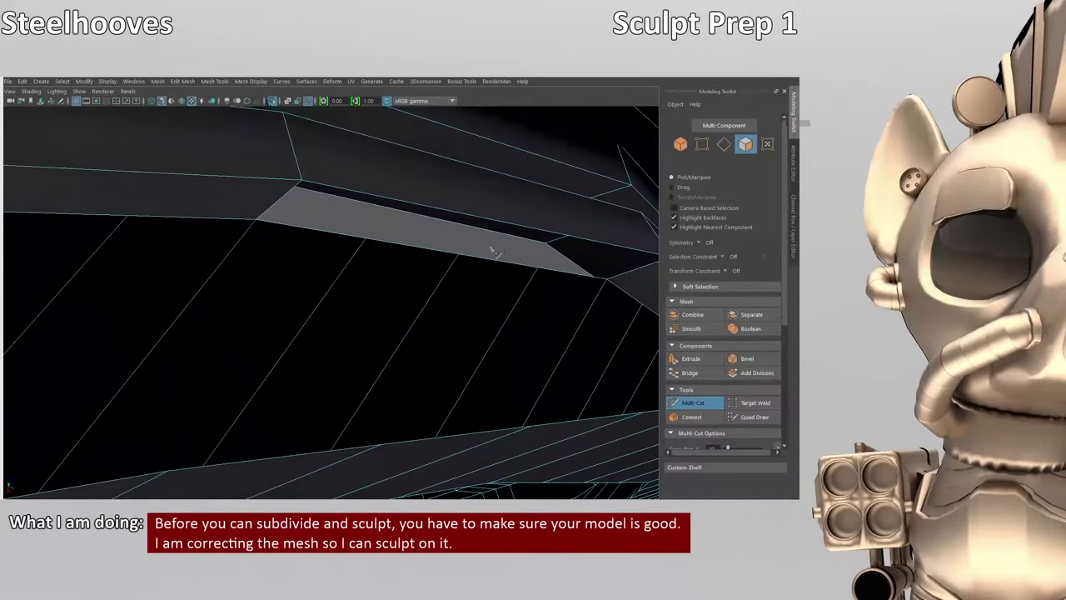
alt+drag(519, 226, 454, 312)
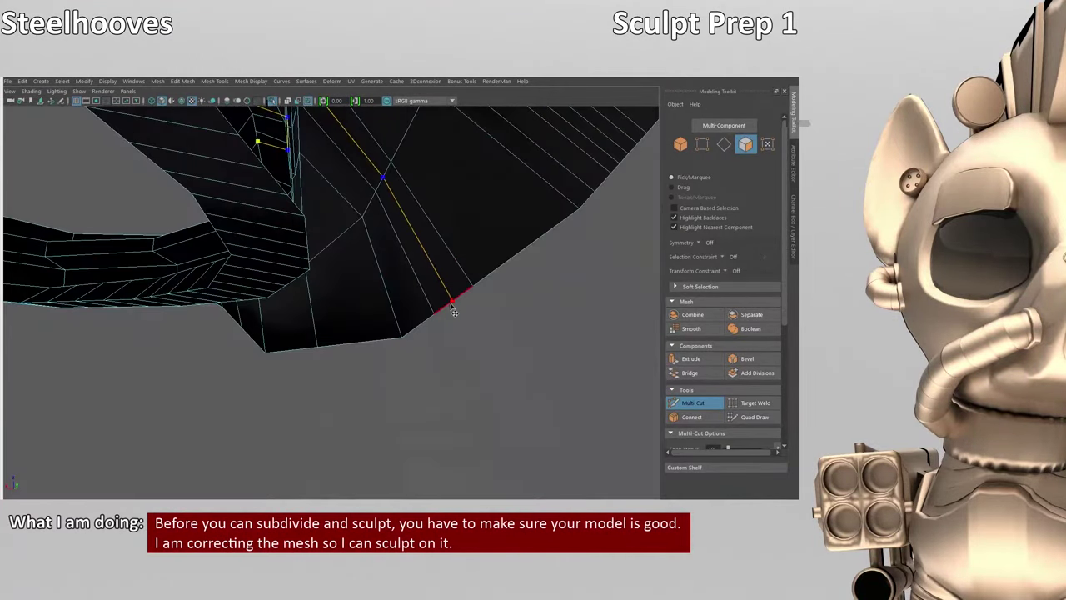
scroll(453, 303, up, 8)
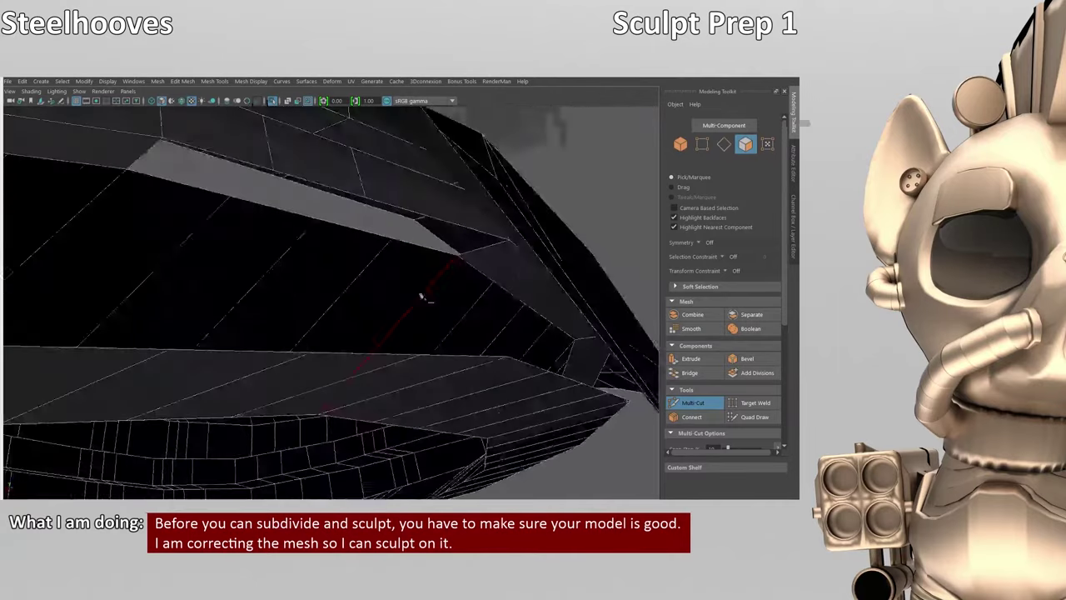
scroll(530, 308, down, 5)
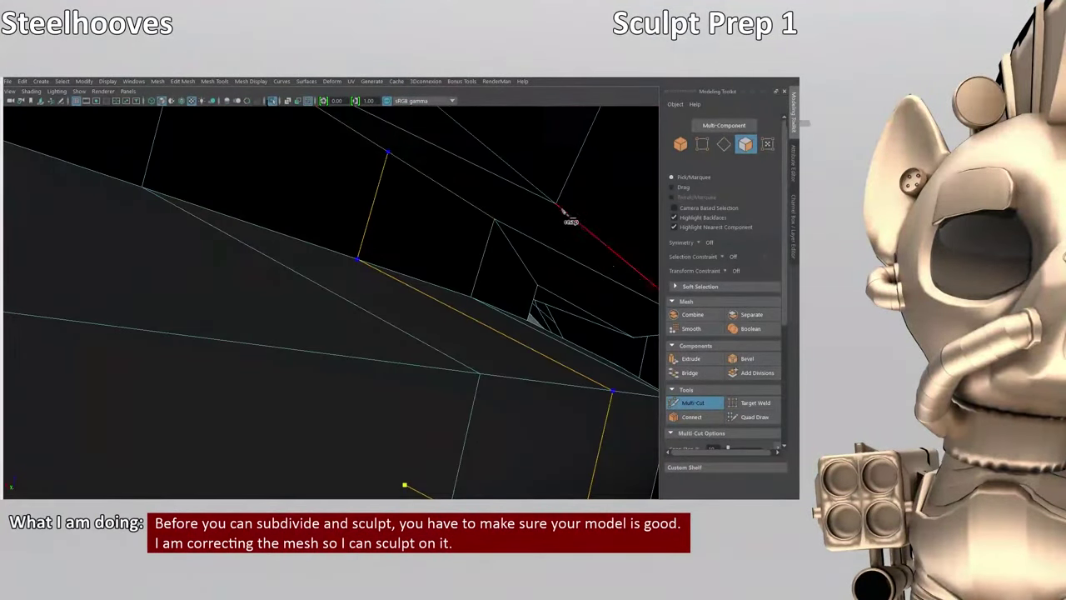
alt+drag(571, 218, 450, 392)
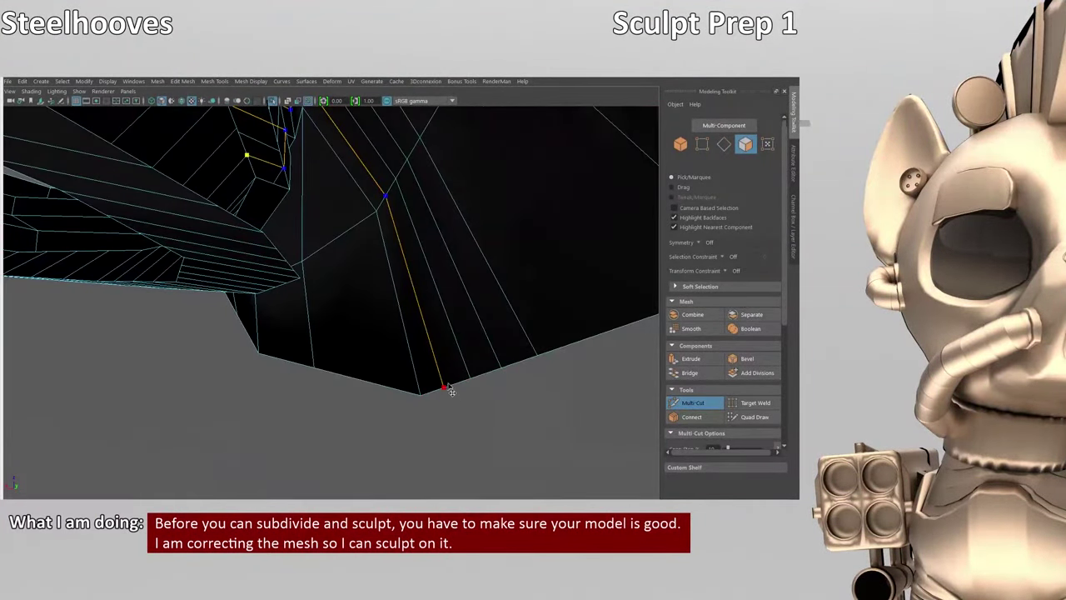
scroll(451, 387, up, 6)
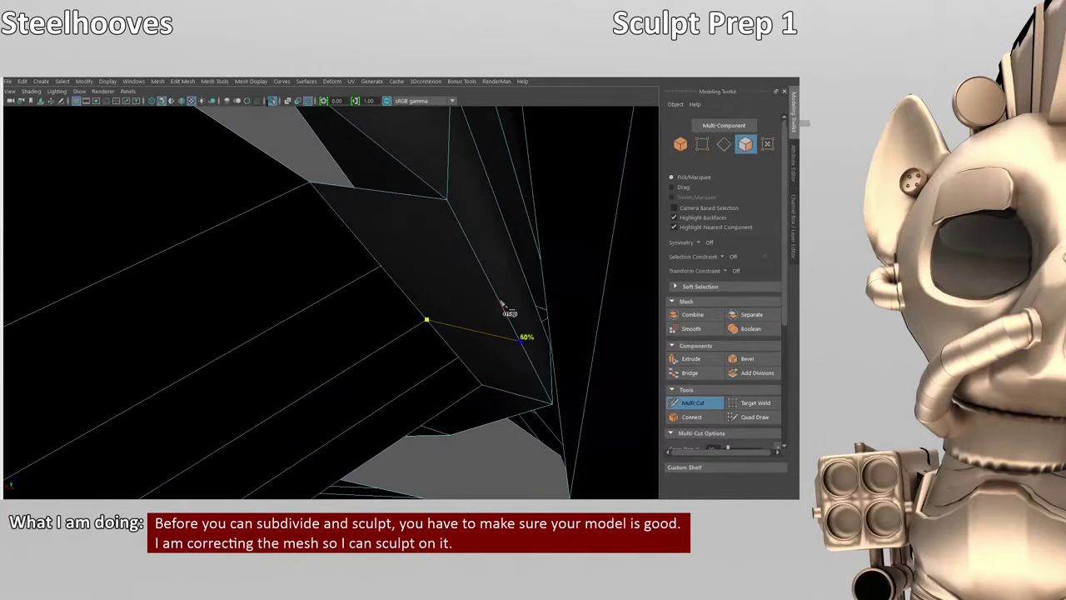
alt+drag(551, 293, 479, 111)
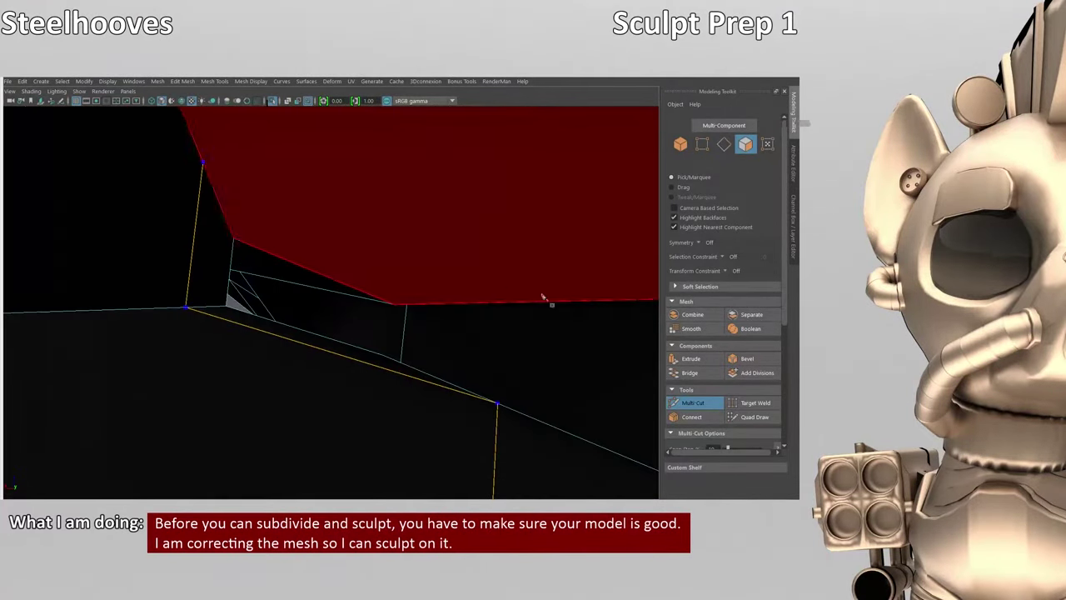
alt+drag(538, 389, 360, 428)
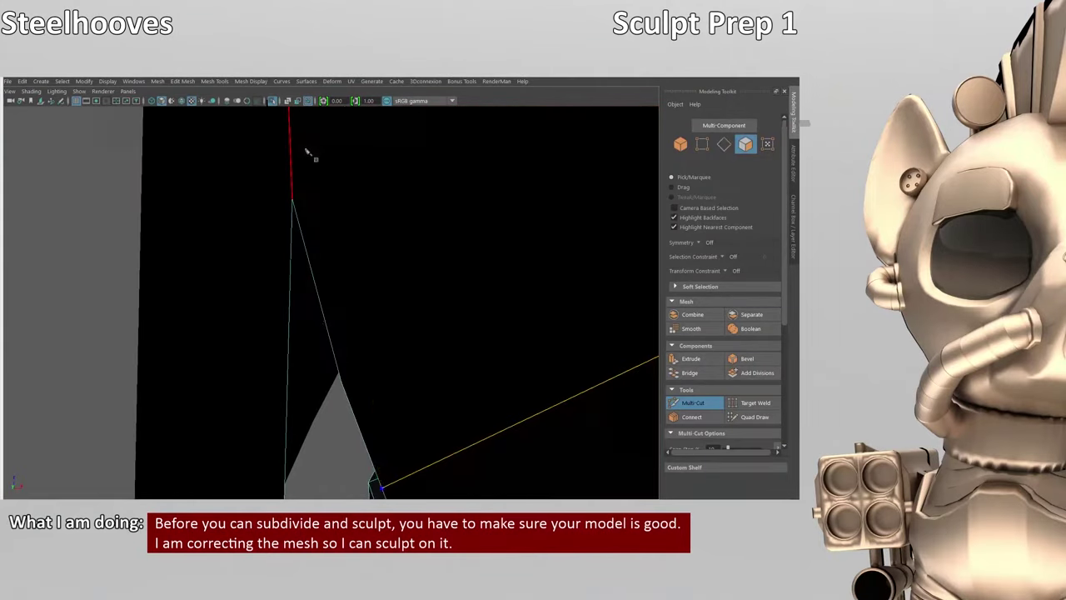
- Commit the previous cut, restart Multi-Cut, and trace a new cut to its ending vertex
key(w)
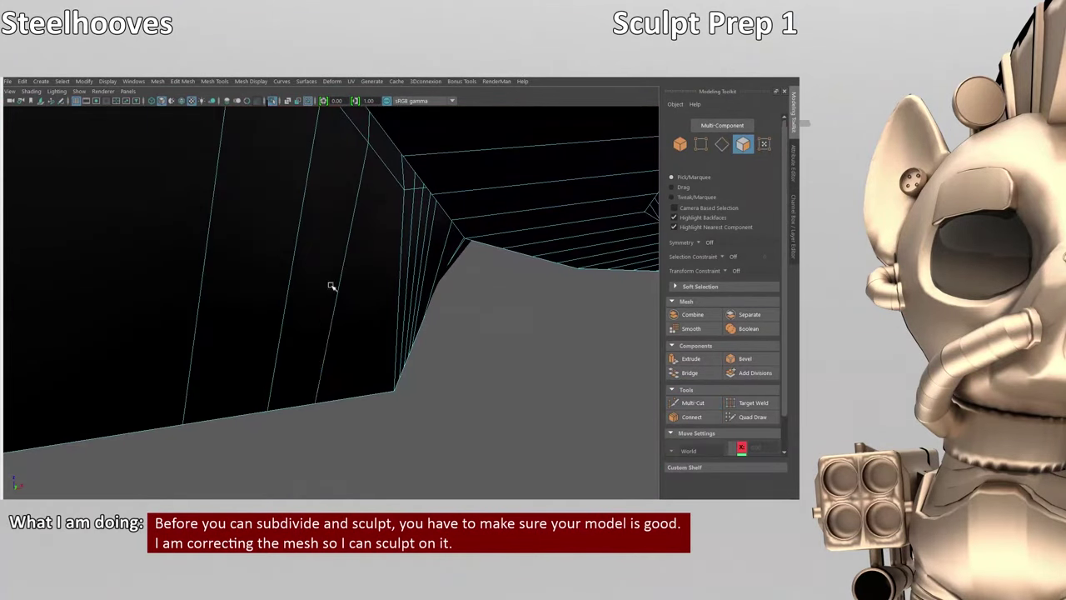
key(F8)
click(692, 402)
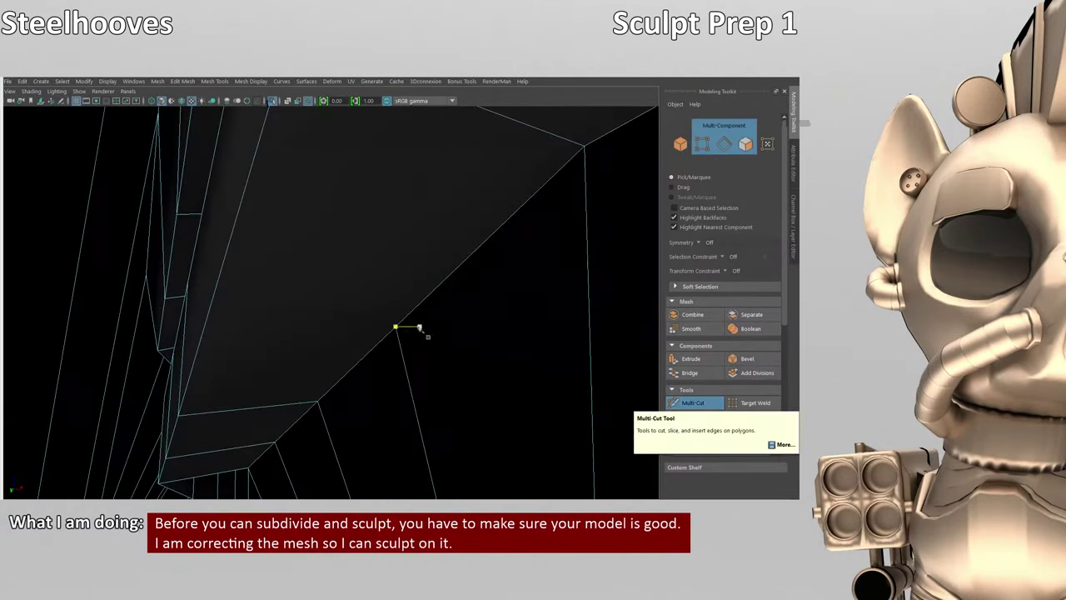
alt+drag(219, 245, 254, 302)
alt+drag(308, 278, 355, 250)
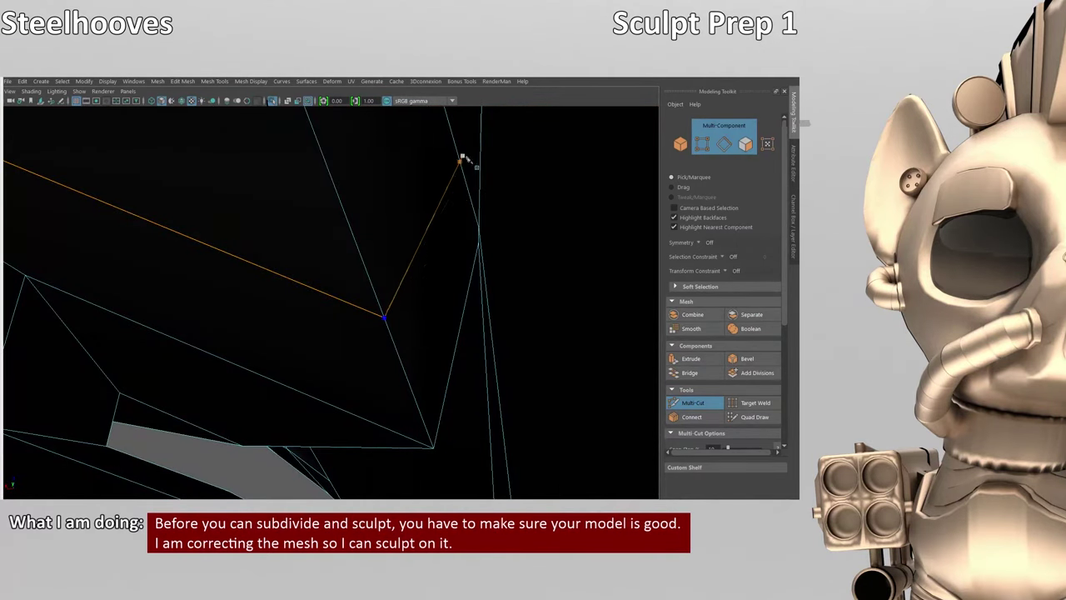
alt+drag(473, 161, 518, 328)
alt+drag(519, 246, 405, 195)
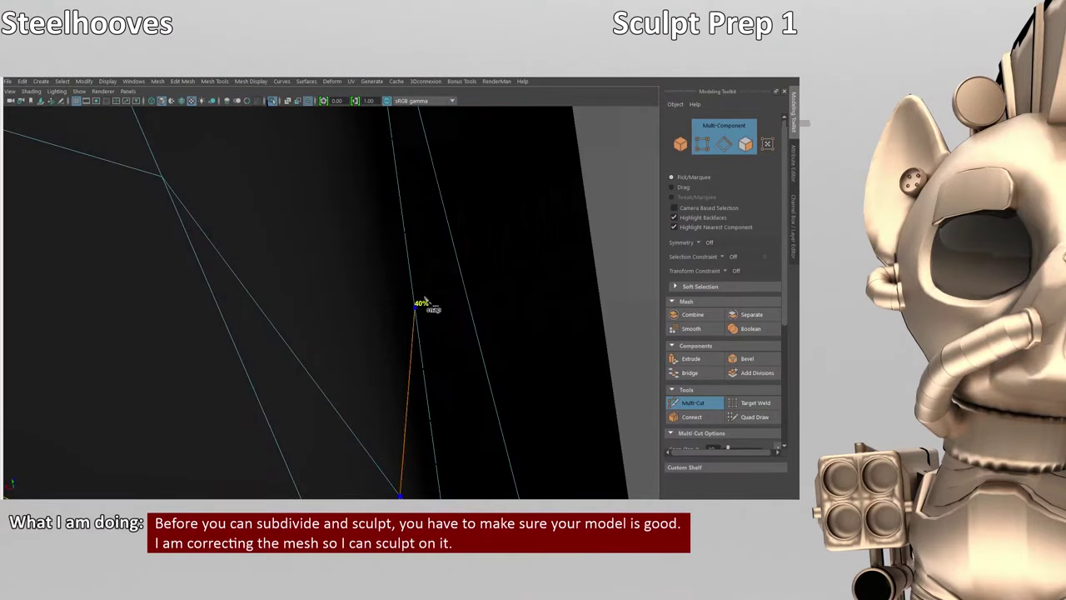
alt+drag(258, 177, 424, 369)
- Cut a new edge up from the band's lower edge
alt+right_drag(424, 369, 411, 388)
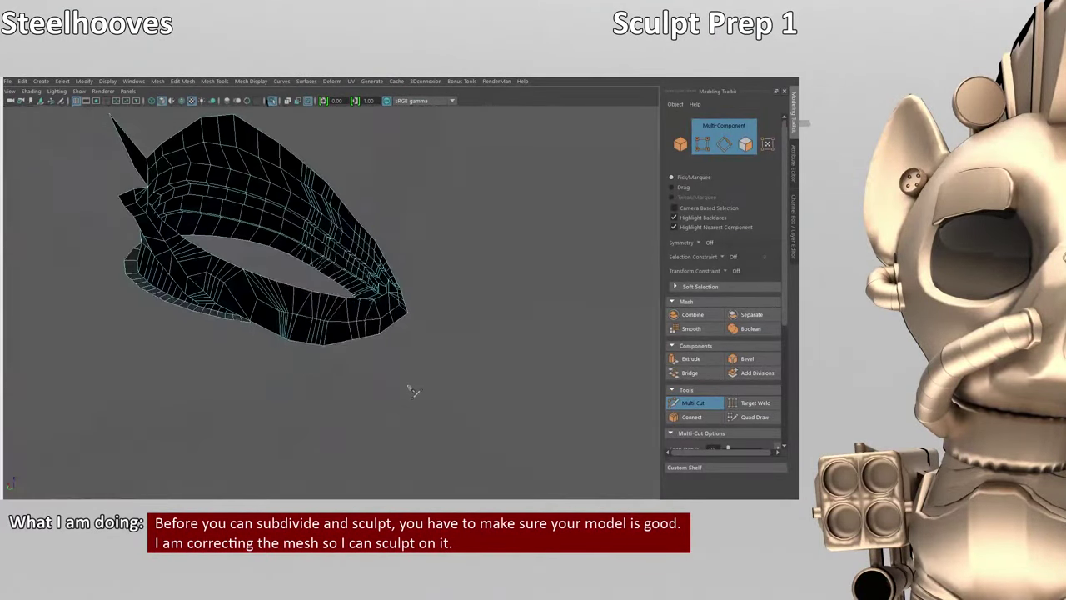
key(F8)
key(w)
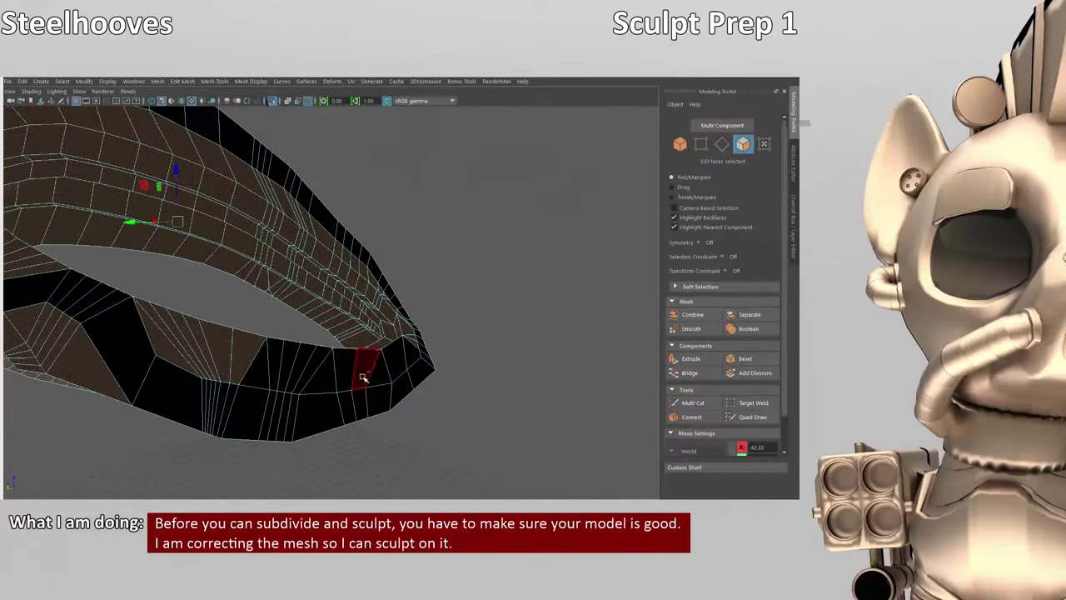
alt+drag(364, 377, 269, 357)
shift+right_drag(269, 358, 274, 366)
alt+drag(274, 366, 271, 249)
scroll(260, 292, up, 3)
alt+drag(356, 194, 324, 231)
click(395, 285)
alt+drag(419, 219, 450, 341)
key(w)
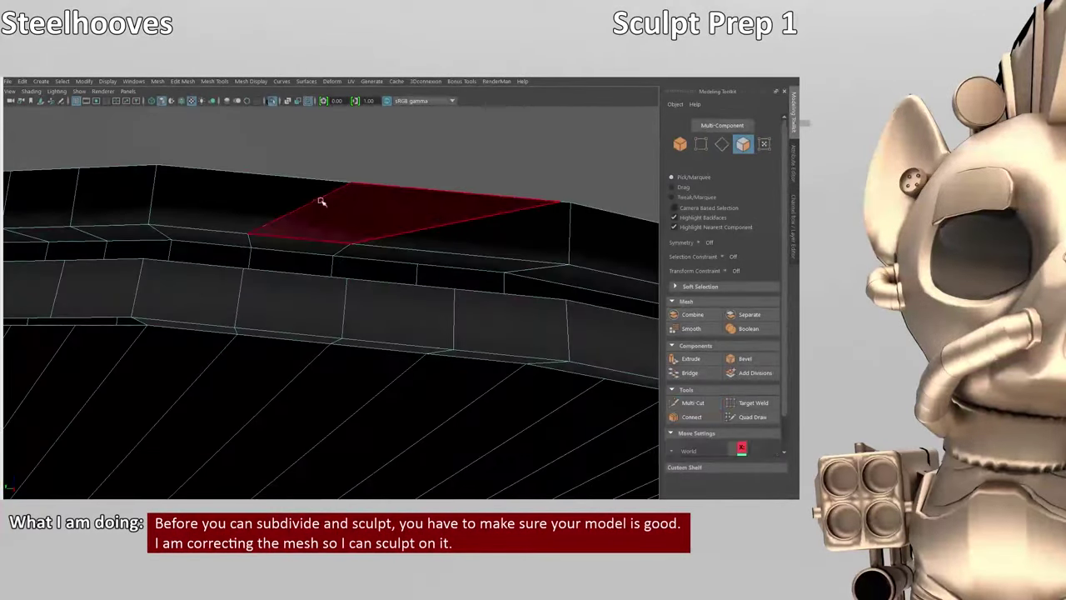
- Reposition a vertex and select the edge loop along the band's top
click(381, 210)
alt+drag(381, 209, 475, 197)
alt+drag(564, 206, 466, 319)
double_click(428, 265)
alt+drag(429, 269, 317, 317)
- Multi-Cut another edge across the band and commit it
click(692, 402)
click(388, 185)
alt+drag(381, 353, 305, 322)
key(Return)
- Extrude the open border edge beside the gap into a new wall of faces
alt+drag(317, 215, 287, 320)
key(w)
click(332, 324)
click(691, 359)
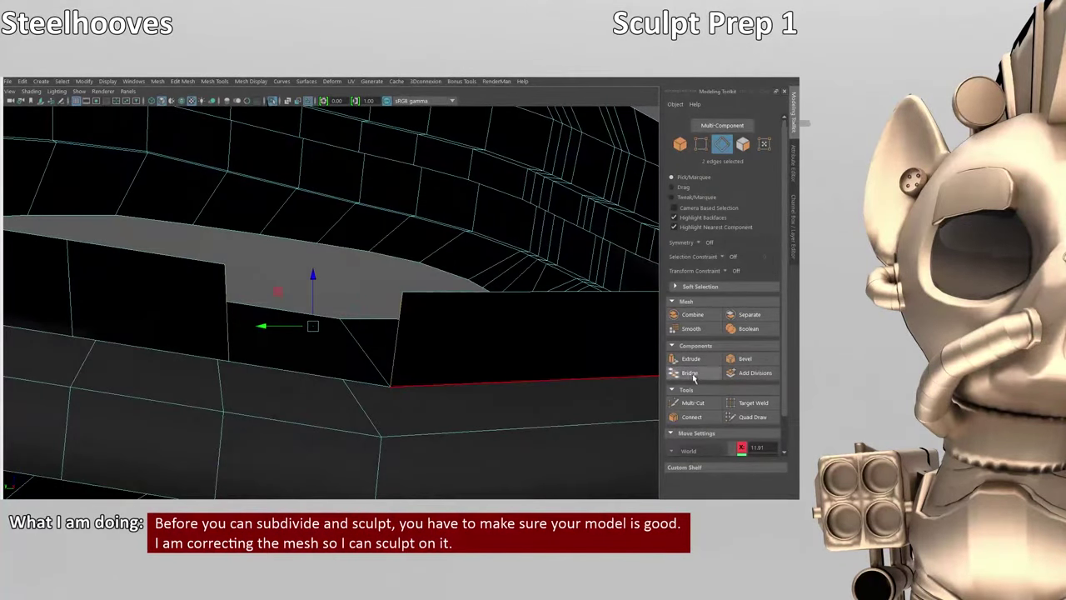
alt+drag(658, 372, 443, 309)
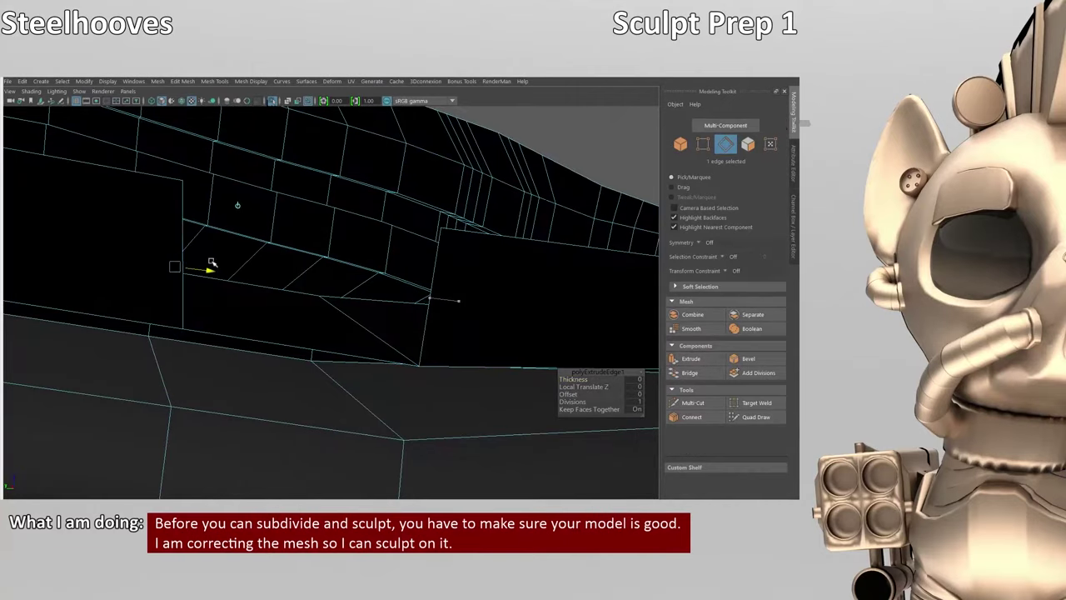
alt+drag(212, 264, 324, 270)
scroll(400, 306, up, 5)
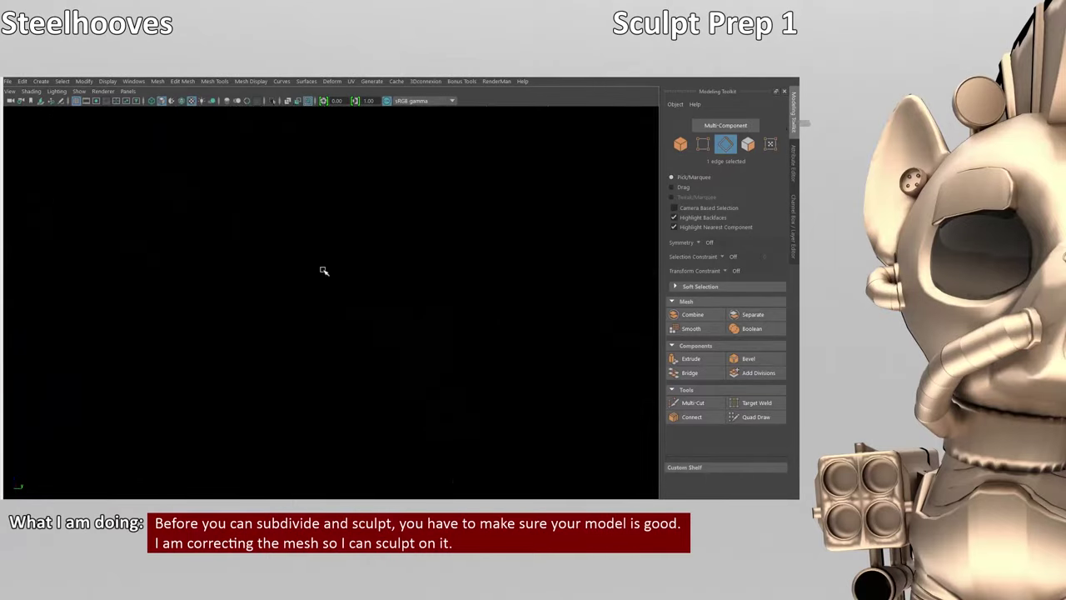
- Bridge the two open border edge runs to close the gap in the mesh
right_drag(359, 195, 363, 253)
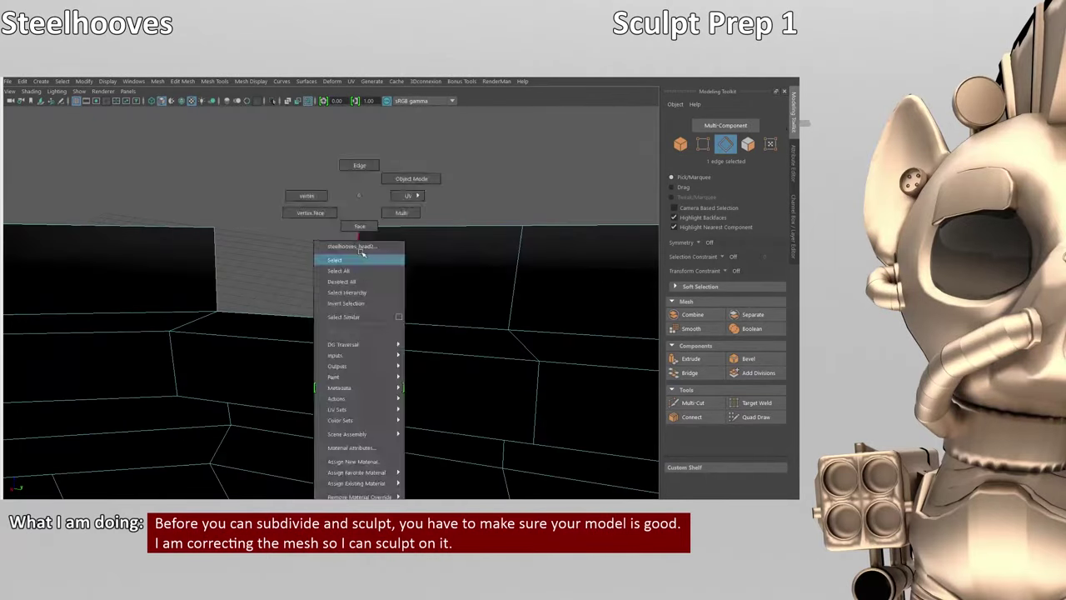
key(ctrl+space)
click(690, 373)
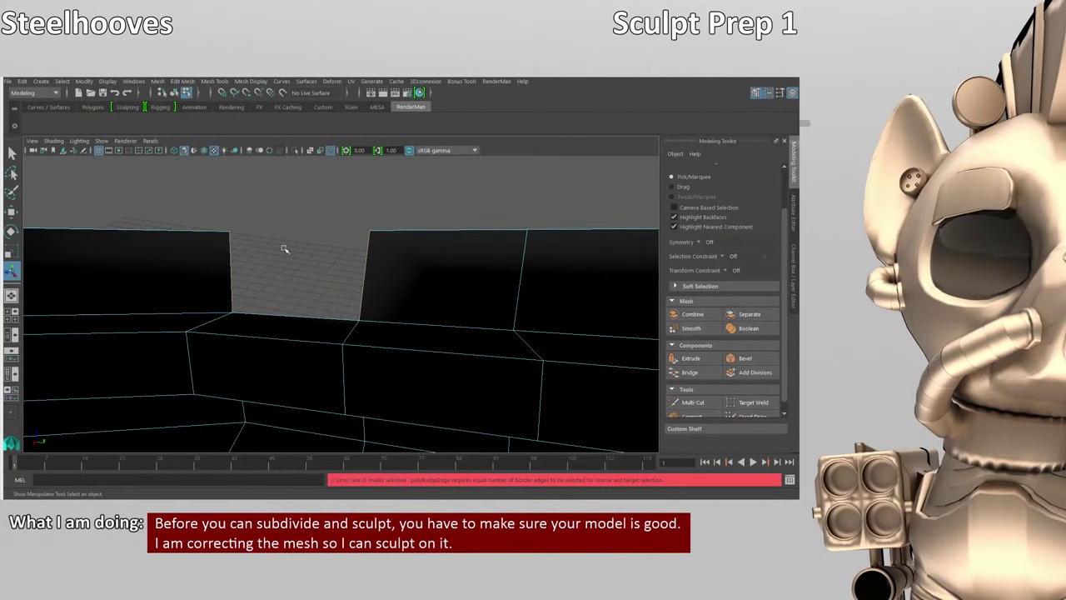
alt+drag(284, 249, 352, 372)
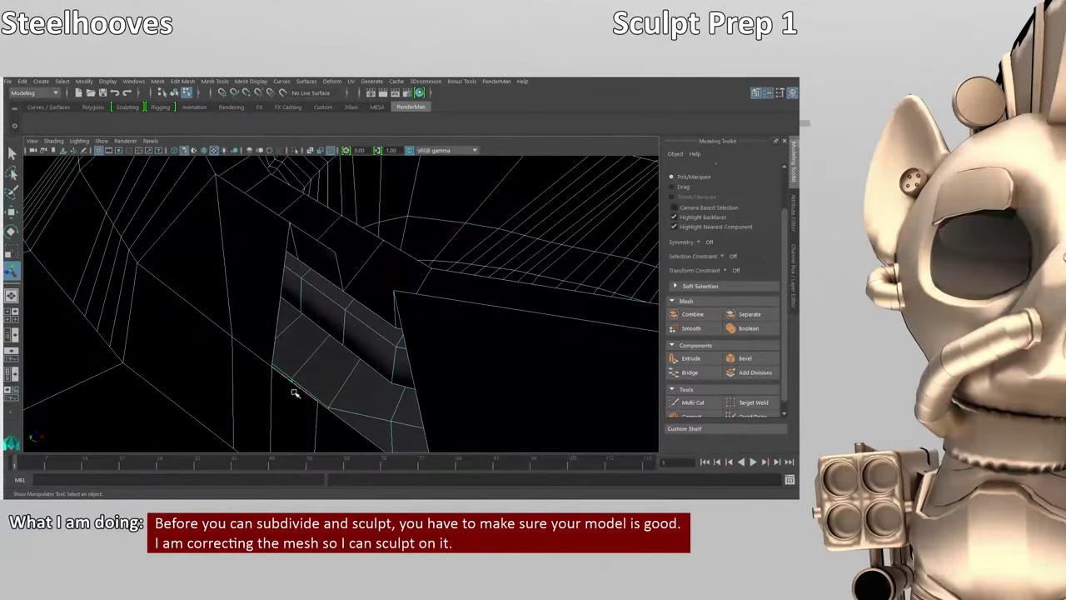
alt+drag(354, 271, 327, 289)
key(Caps_Lock)
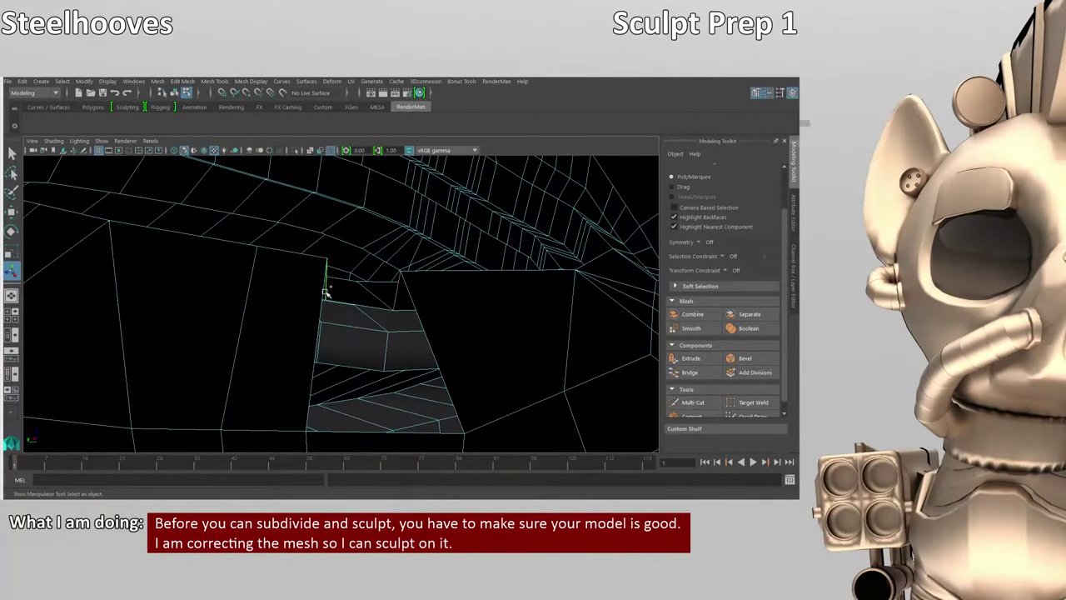
click(689, 372)
alt+drag(633, 366, 453, 363)
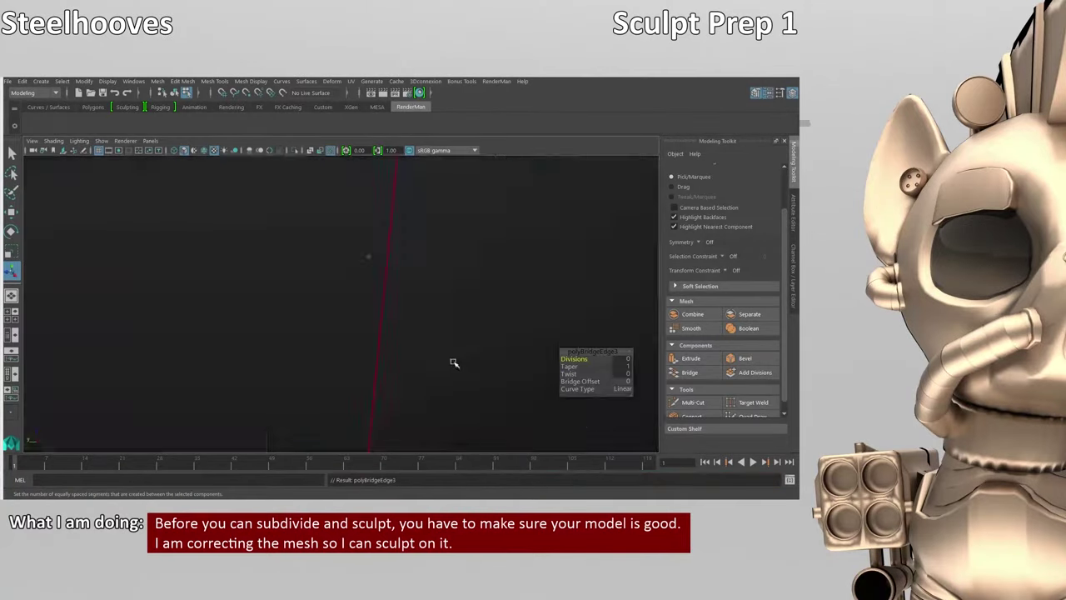
scroll(454, 360, down, 5)
scroll(455, 358, up, 5)
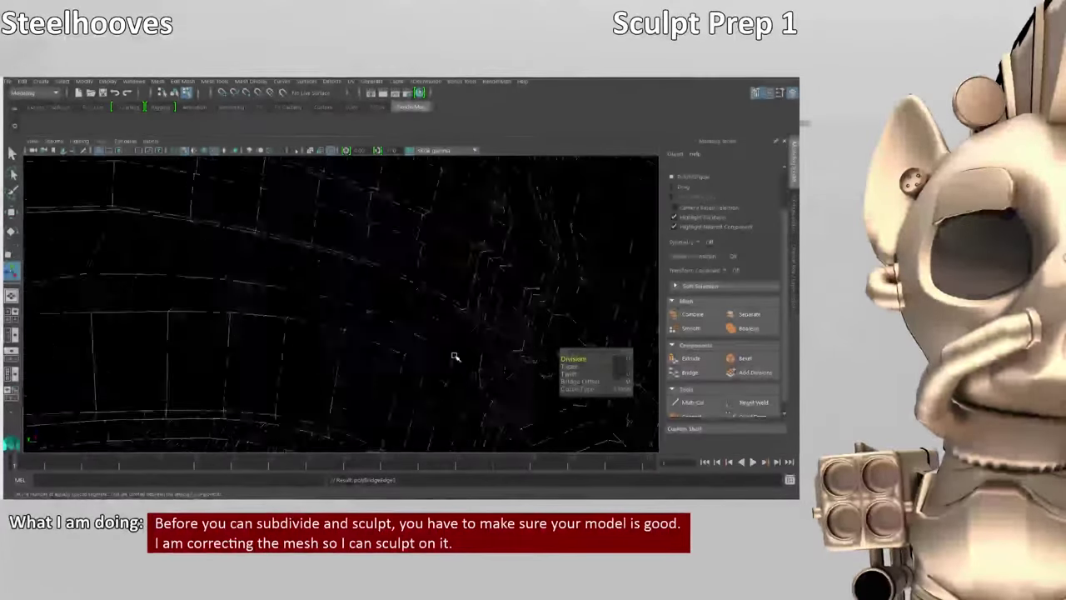
scroll(455, 356, up, 2)
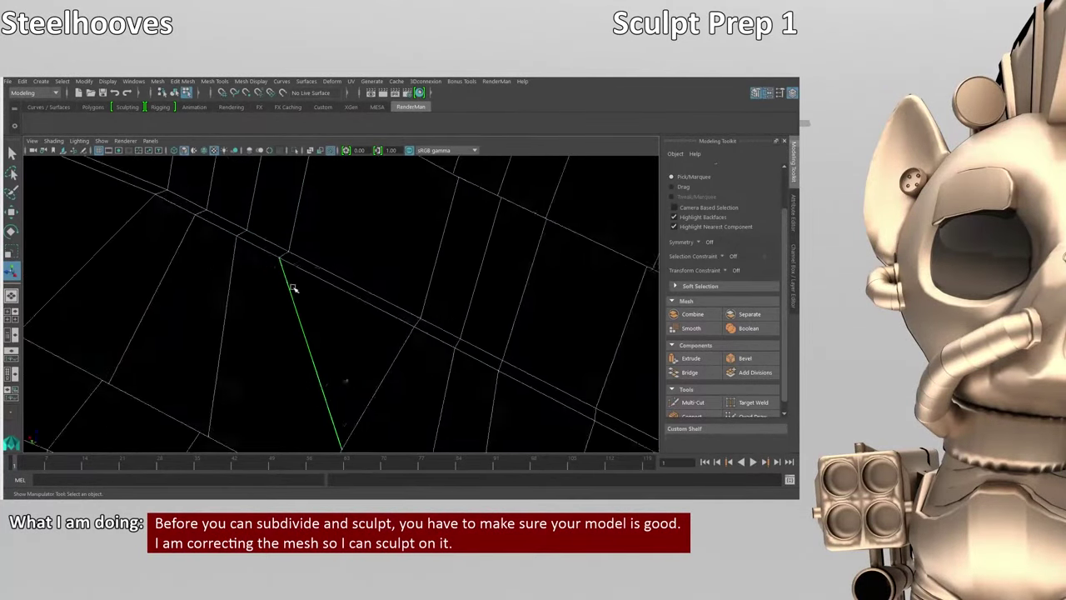
- Enable Multi-Cut and begin a cut from the band down across the body faces
click(693, 402)
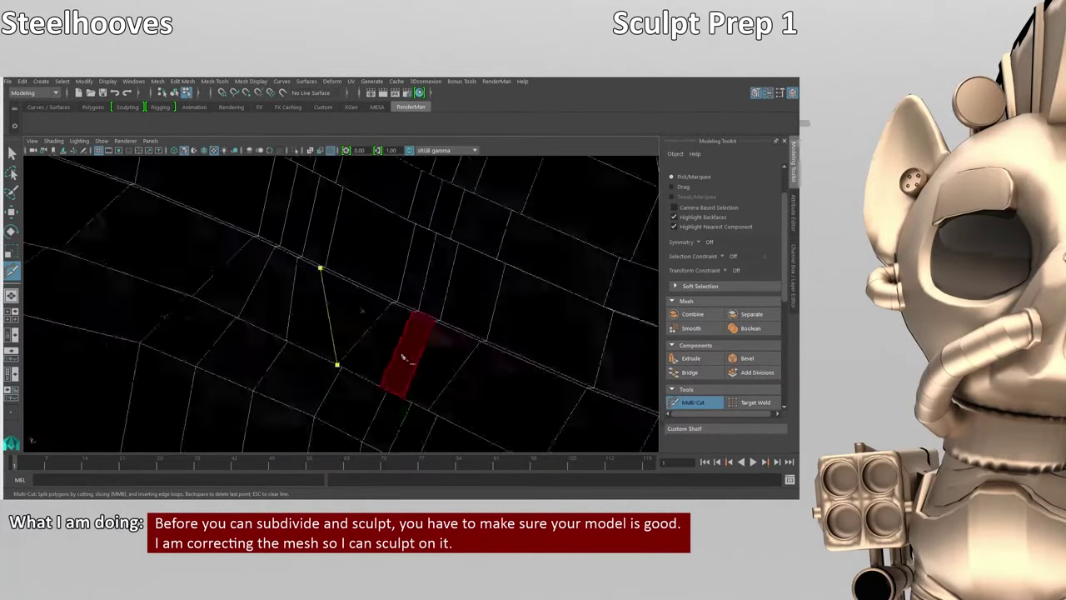
alt+drag(401, 358, 404, 360)
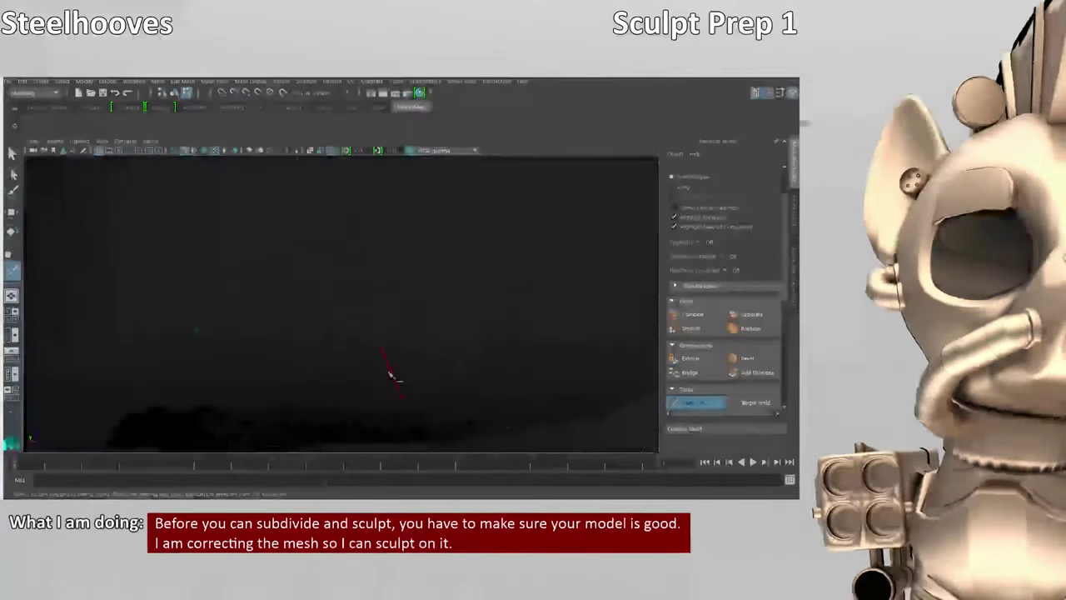
alt+drag(390, 375, 350, 433)
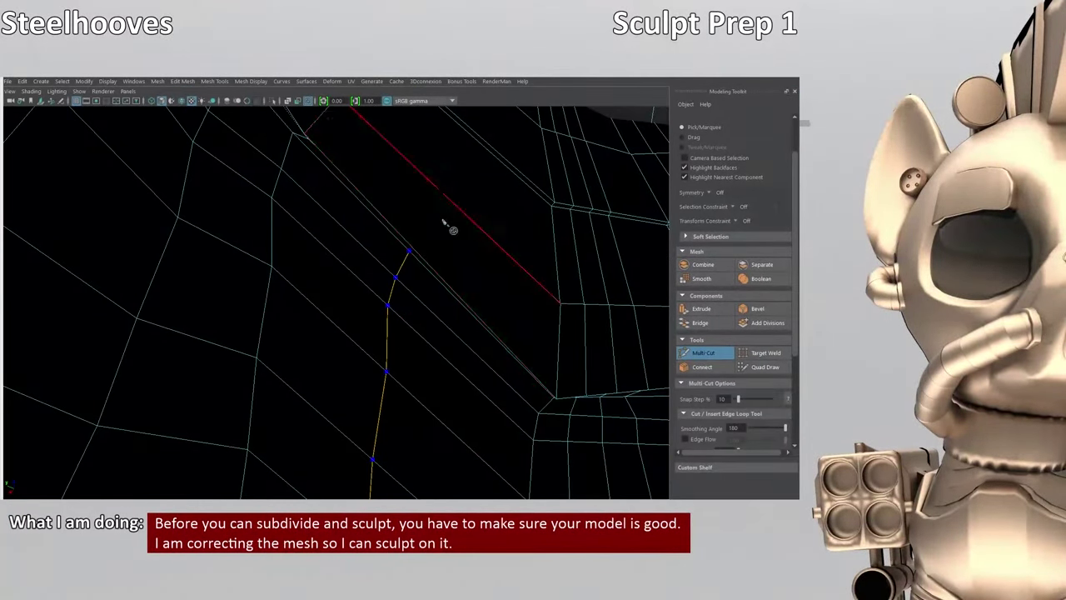
alt+drag(447, 226, 375, 300)
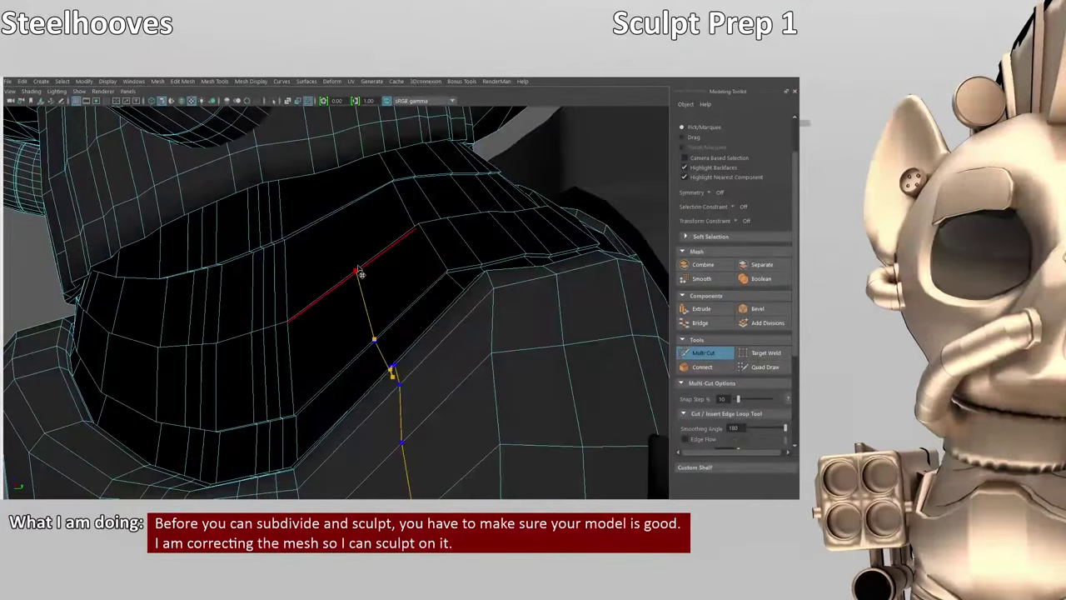
- Zoom in on the face being cut and orbit around the body mesh
alt+right_drag(360, 273, 287, 193)
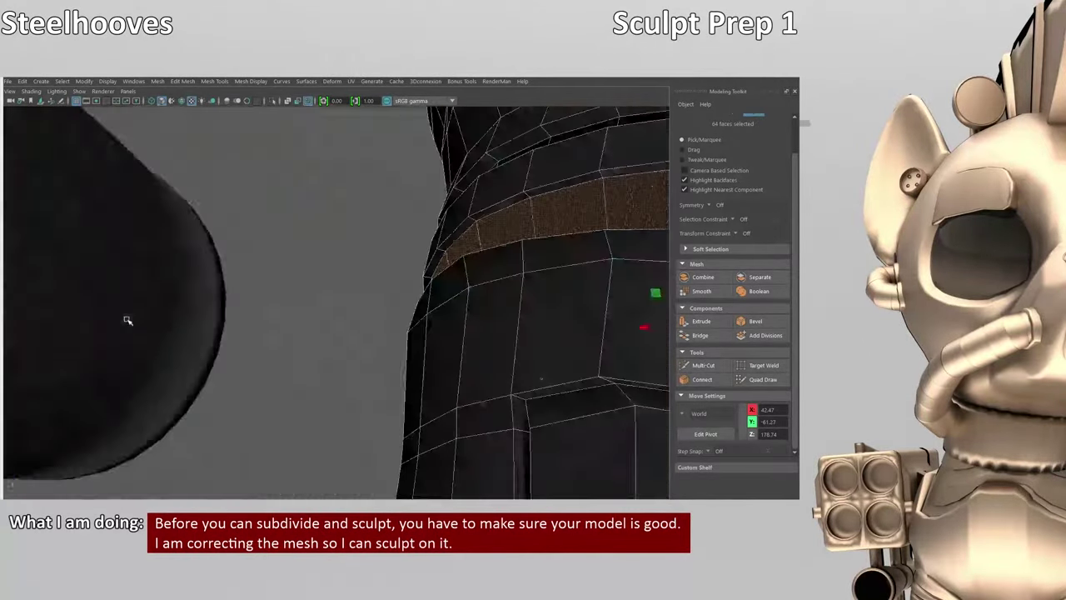
alt+drag(128, 319, 358, 343)
- Select the belt band's face loop and orbit the mesh to find spots to cut
click(312, 242)
shift+double_click(290, 295)
shift+right_drag(358, 343, 370, 329)
alt+drag(341, 208, 317, 327)
alt+drag(320, 167, 295, 299)
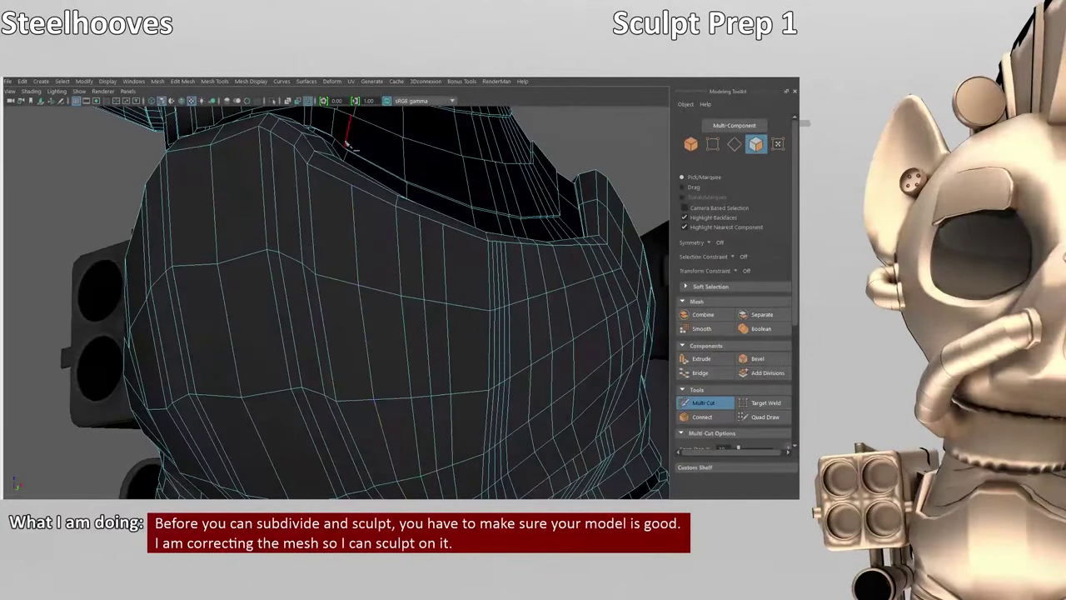
alt+drag(325, 296, 336, 390)
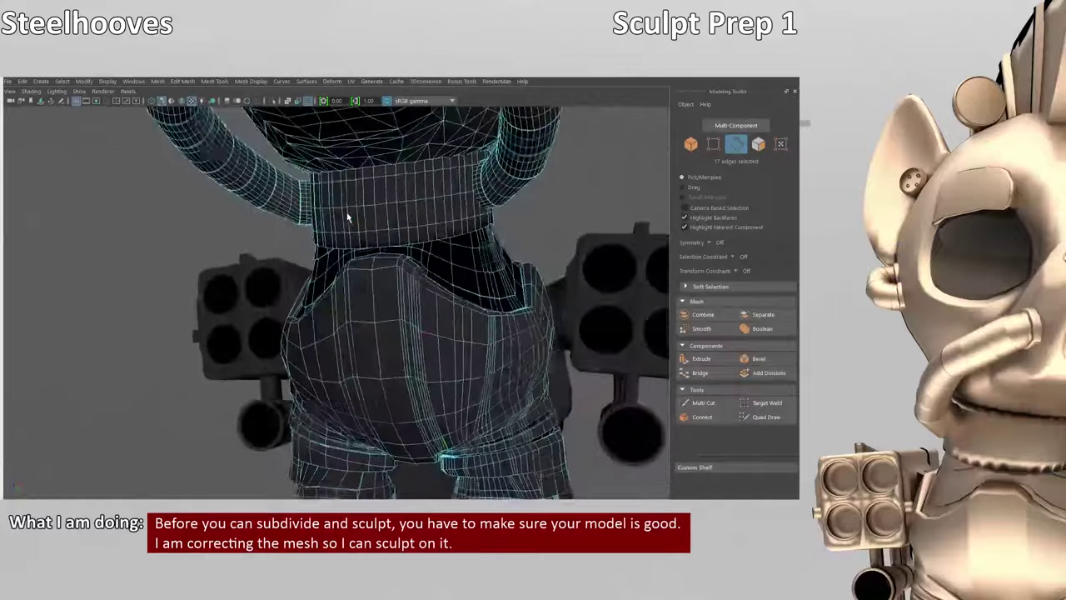
- Switch to face selection and zoom in closer on the belt band
right_drag(392, 227, 409, 239)
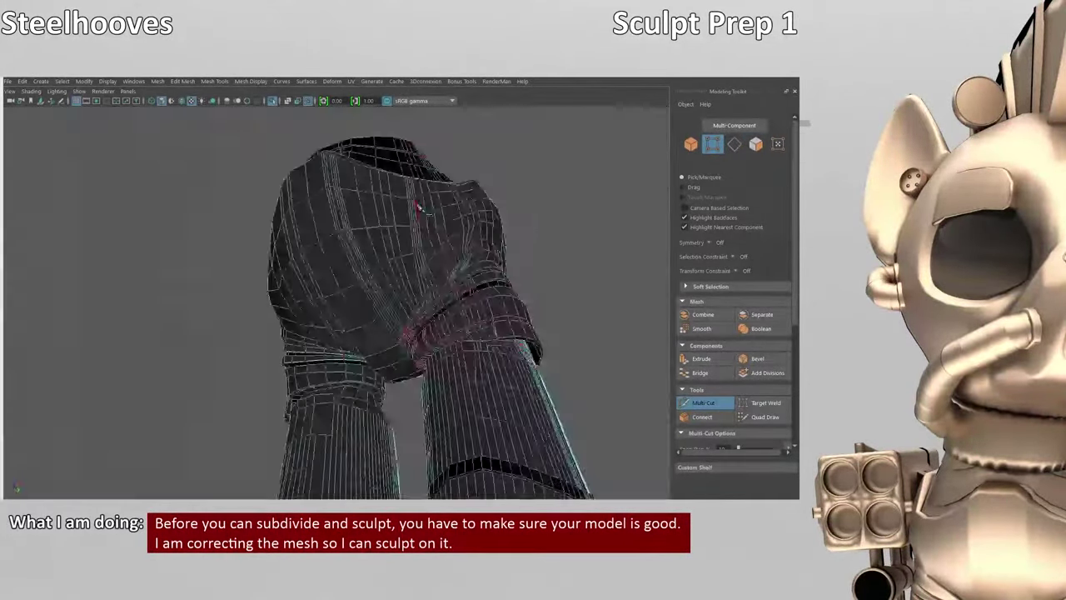
scroll(419, 206, up, 10)
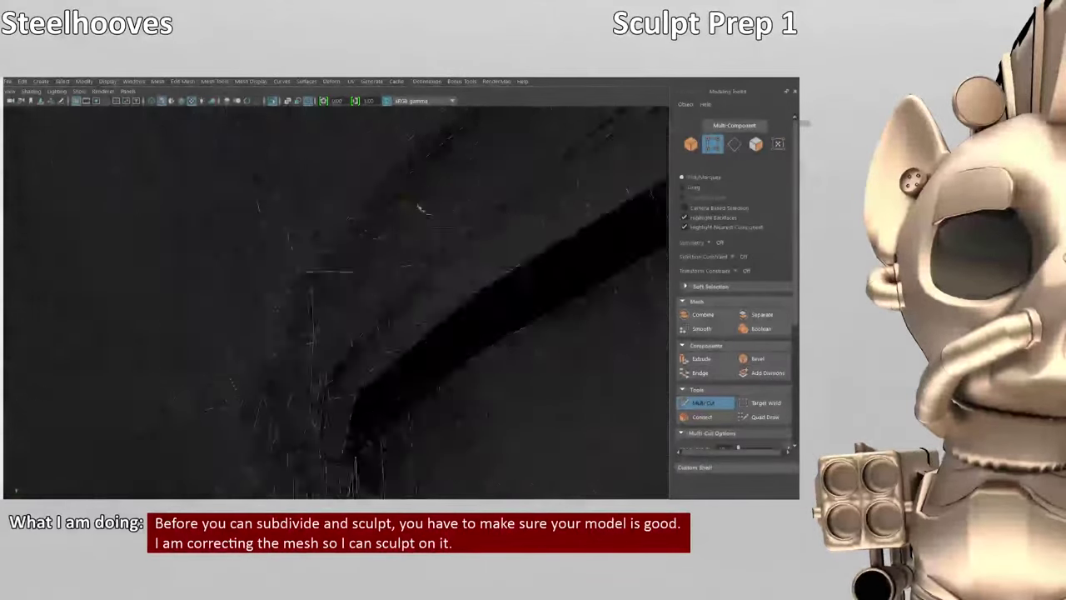
scroll(419, 207, down, 5)
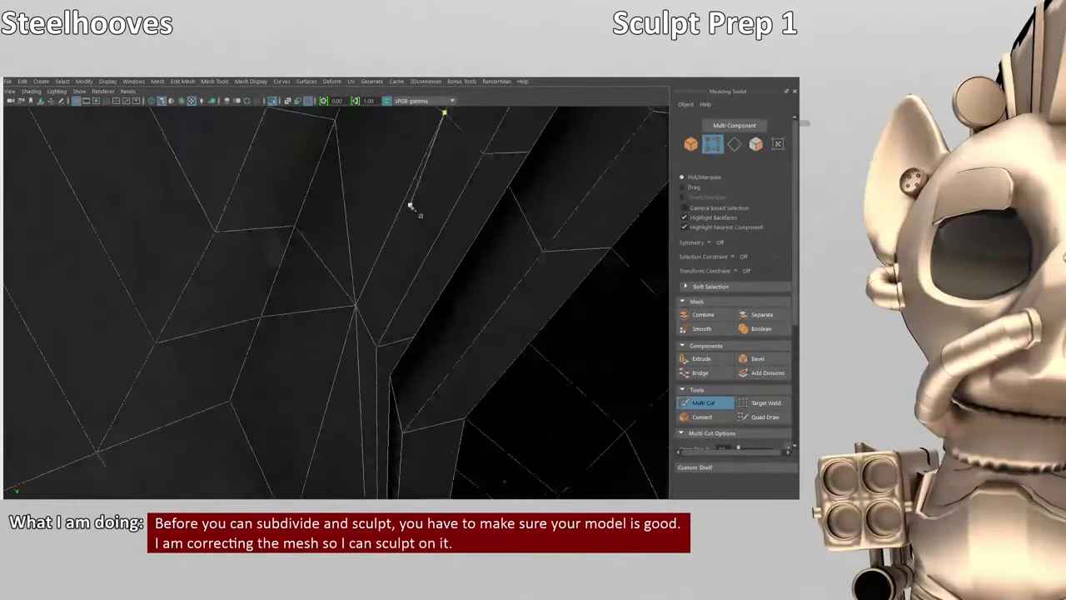
scroll(417, 210, down, 5)
scroll(438, 222, up, 8)
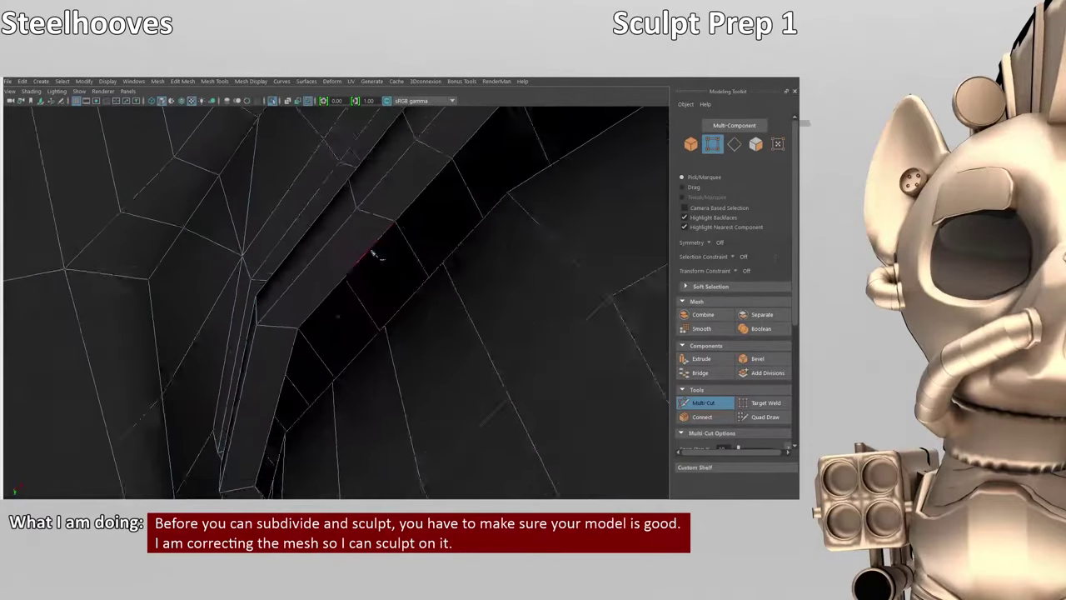
scroll(276, 186, down, 5)
right_drag(288, 196, 273, 217)
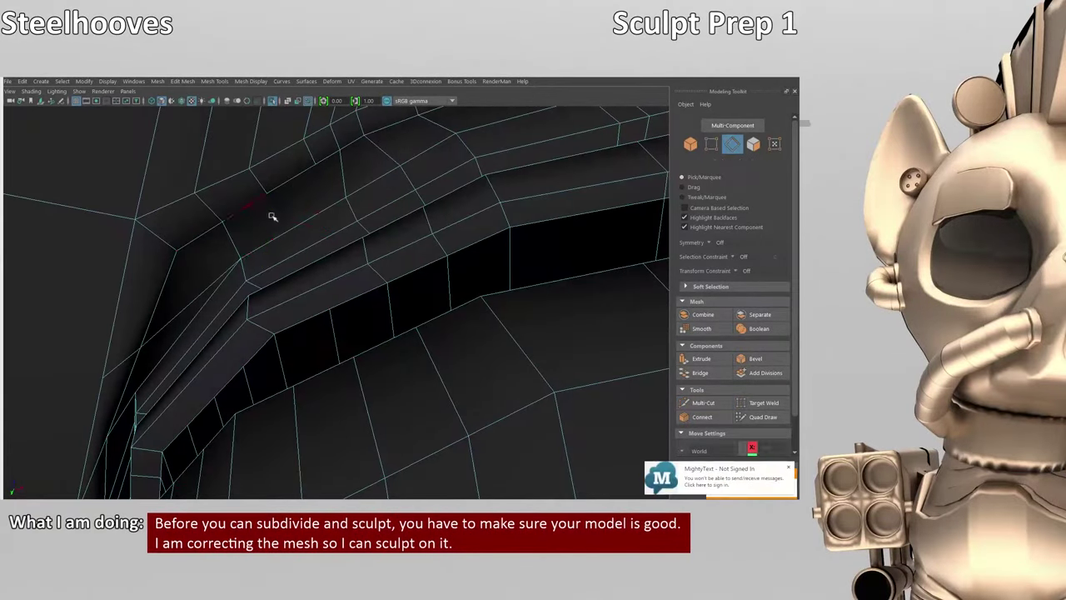
alt+drag(273, 218, 288, 220)
- Use Multi-Cut to add a vertical edge across the band's upper strip
key(ctrl+shift+x)
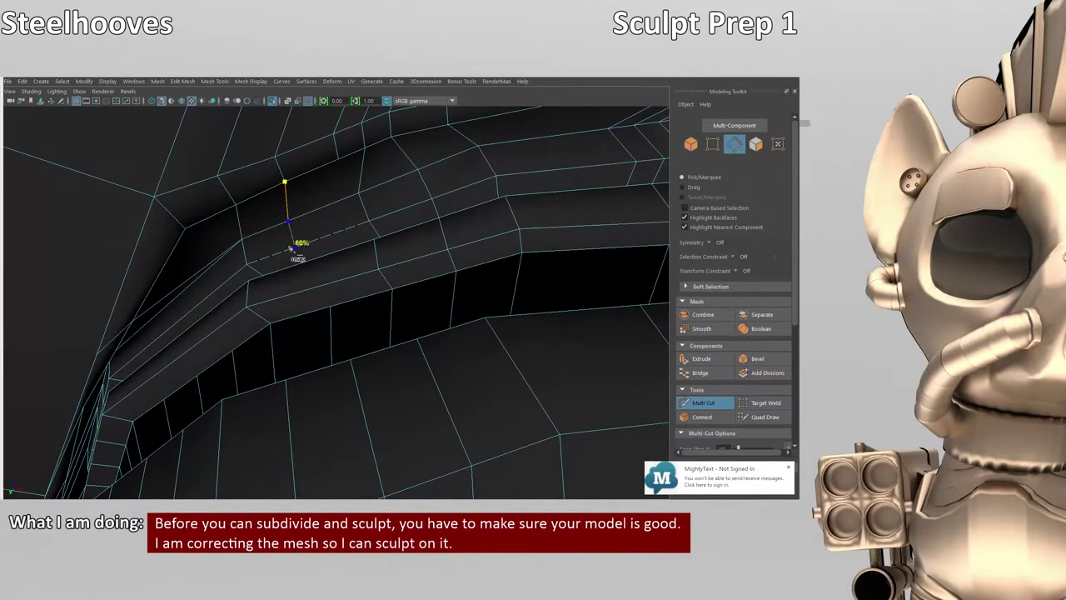
scroll(333, 178, down, 4)
scroll(333, 231, up, 6)
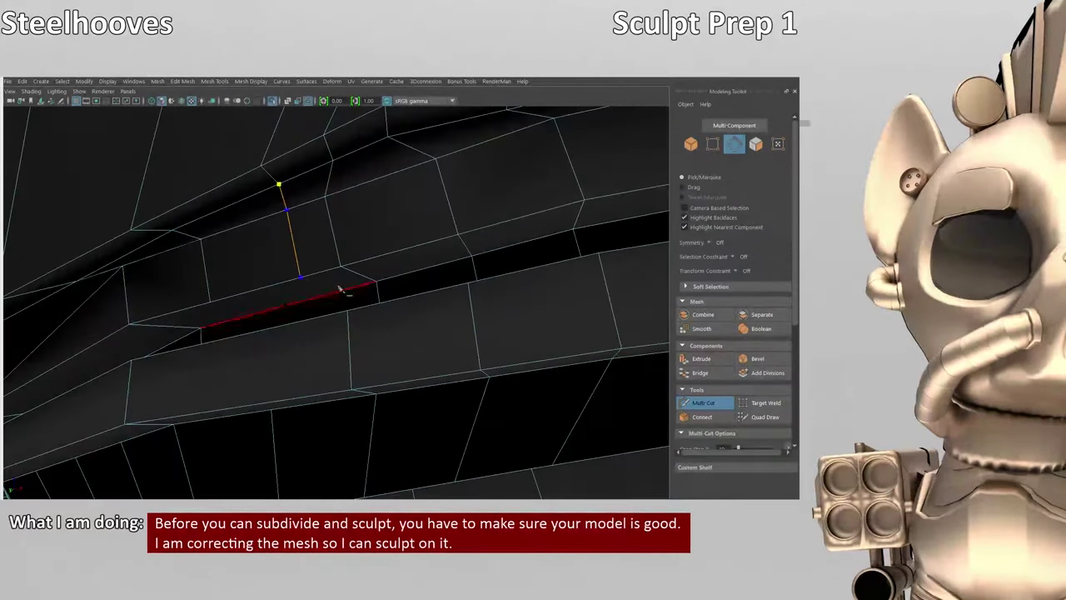
right_drag(224, 195, 225, 297)
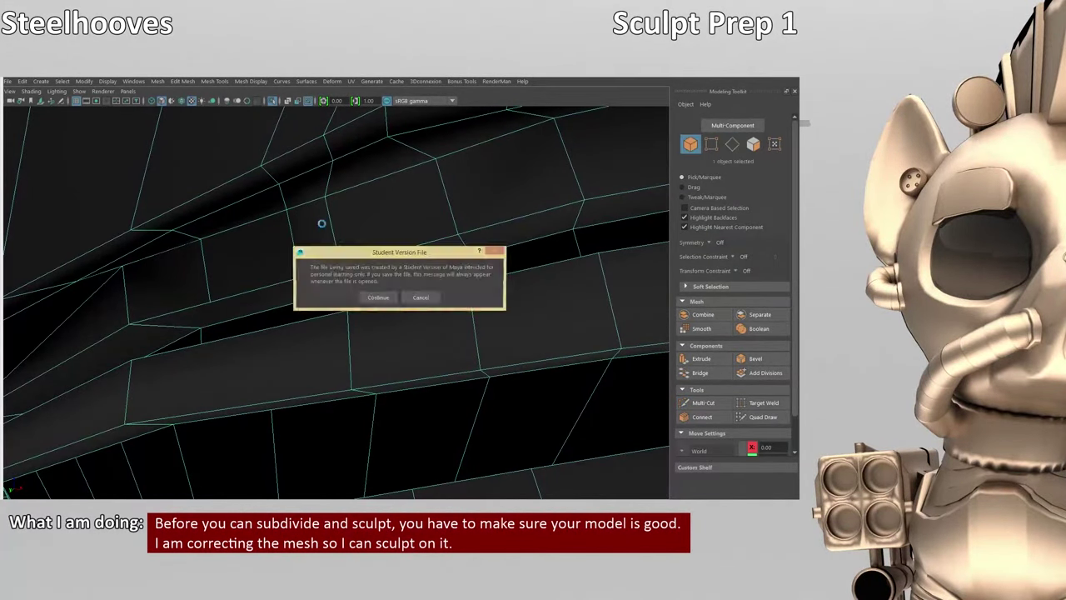
- Start a new Multi-Cut across the band, placing a point on the diagonal edge
alt+drag(391, 315, 393, 369)
key(ctrl+shift+x)
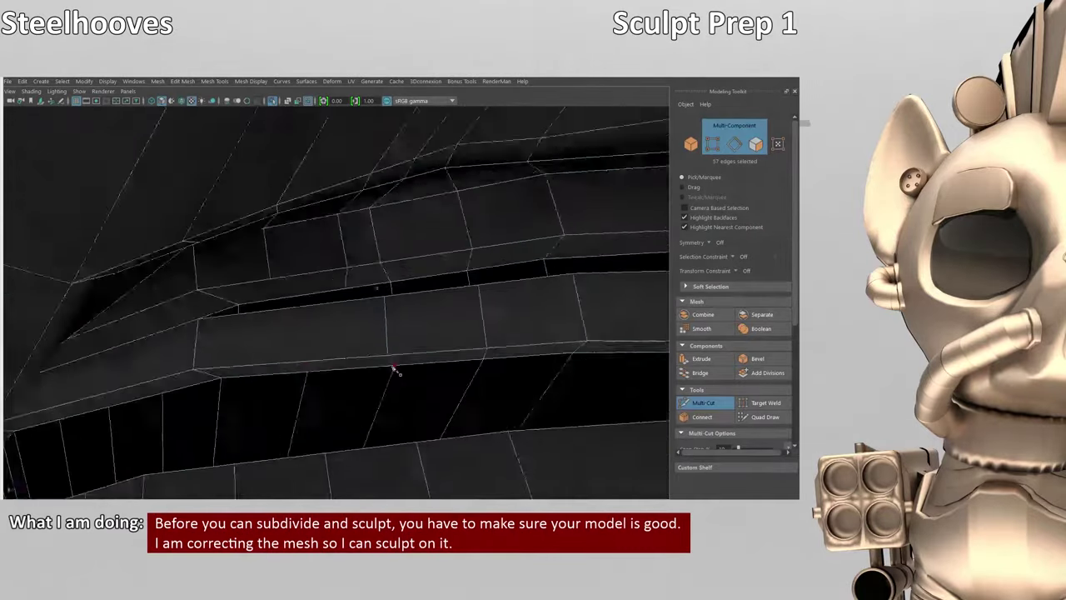
alt+drag(261, 335, 357, 340)
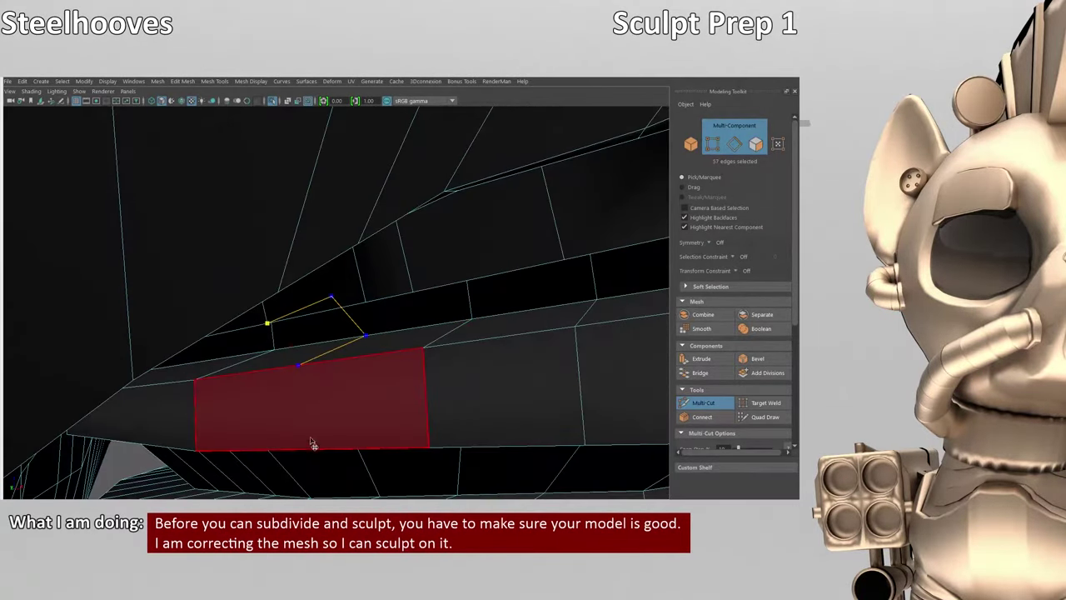
alt+drag(313, 444, 389, 354)
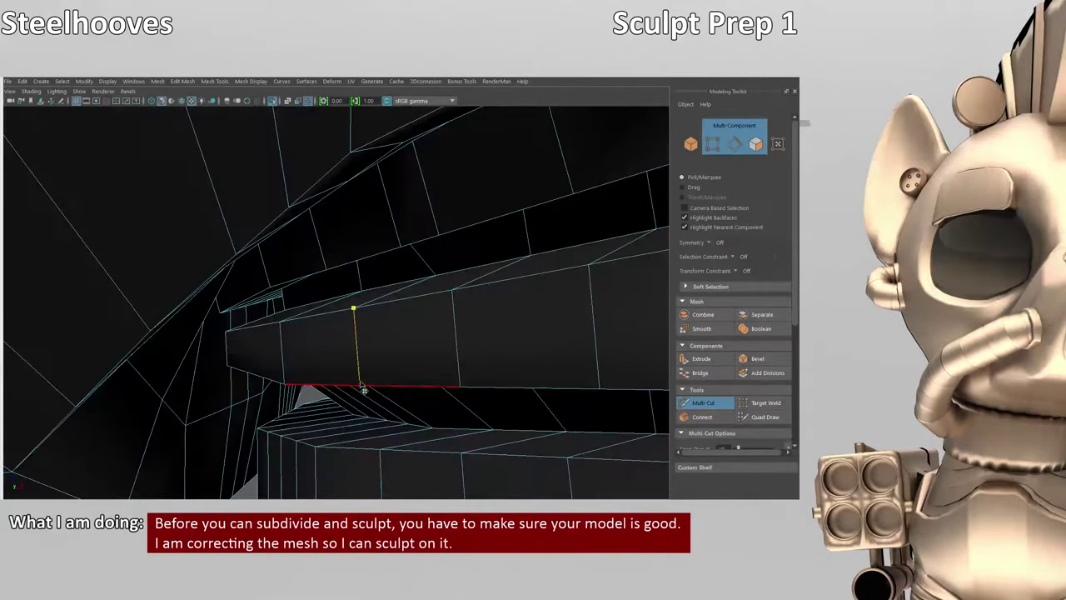
alt+drag(364, 389, 318, 329)
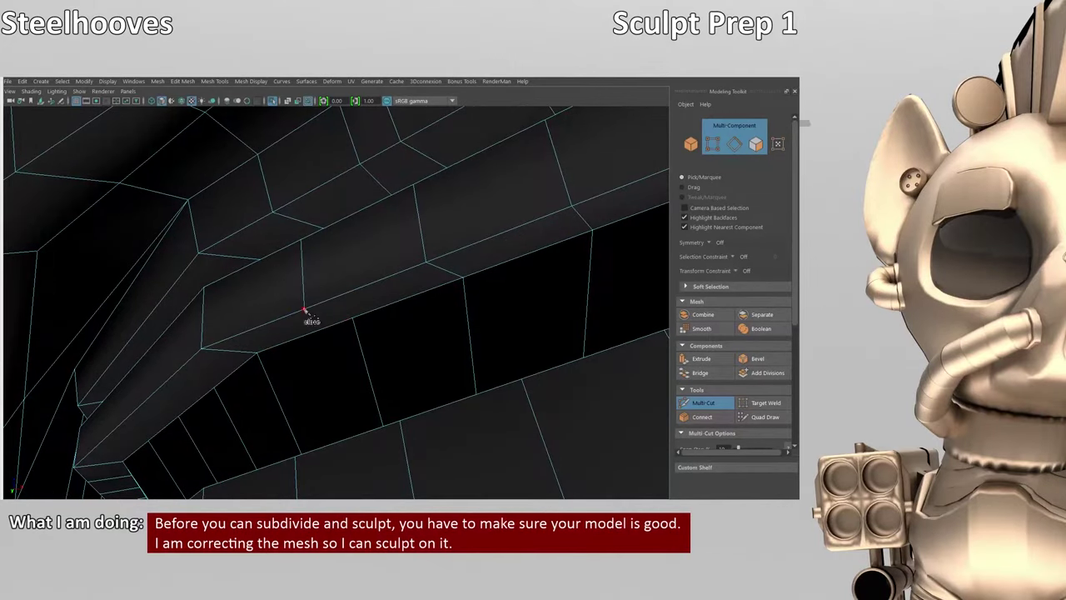
alt+drag(315, 379, 398, 357)
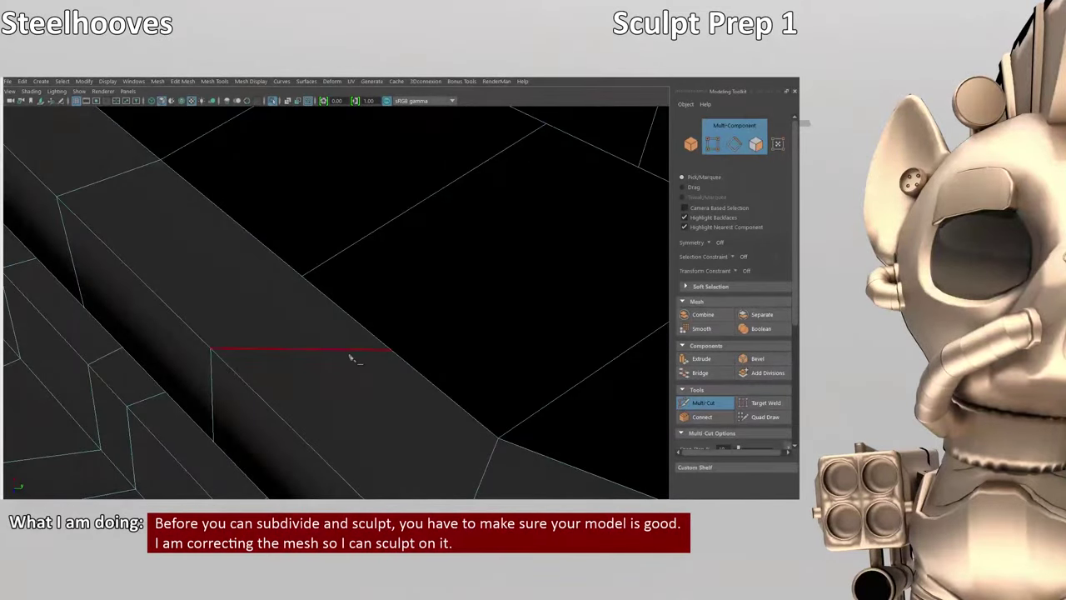
click(301, 276)
alt+drag(214, 356, 397, 278)
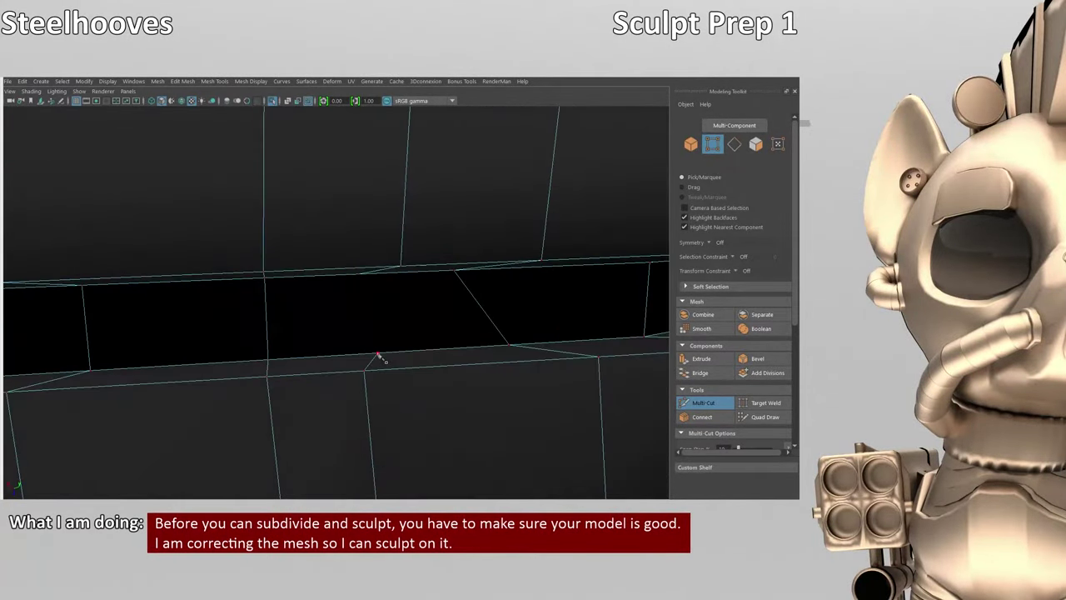
alt+drag(354, 298, 492, 371)
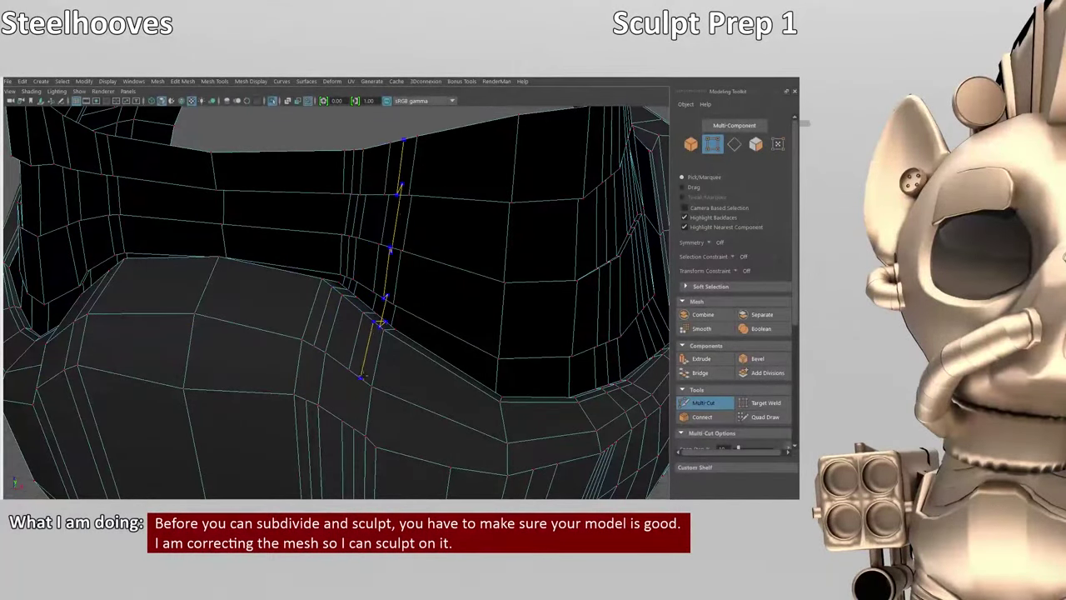
- Commit the cuts across the body ledge and select a ledge vertex with Move
key(Return)
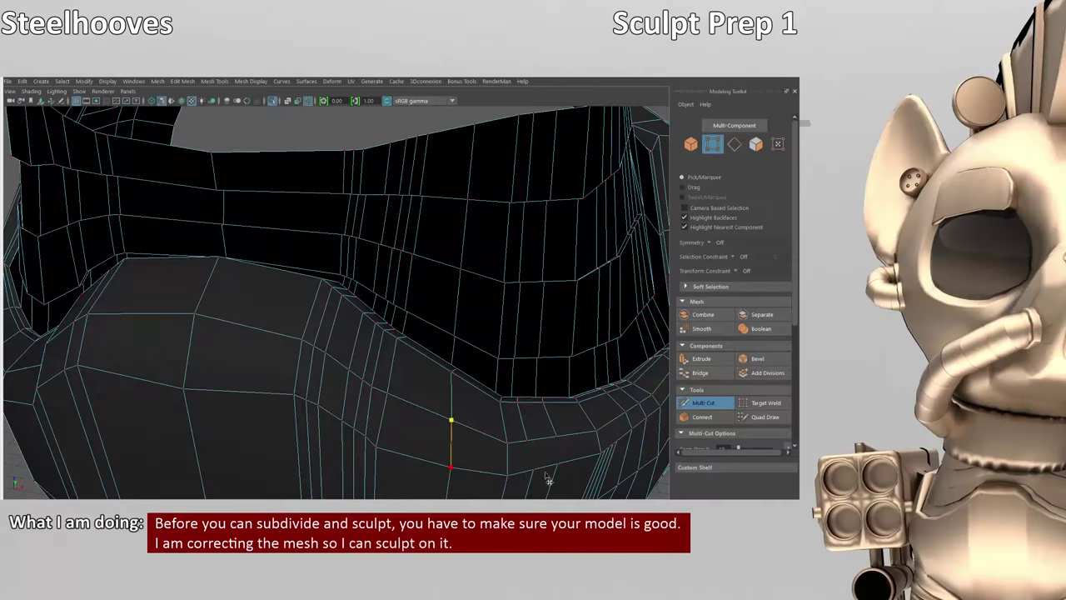
scroll(562, 471, up, 3)
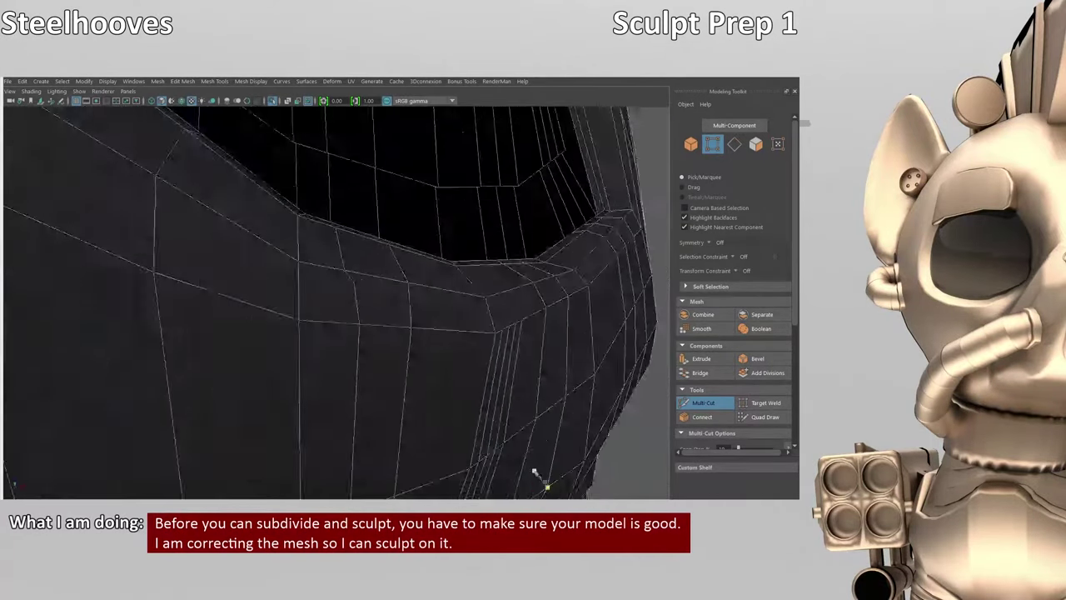
alt+middle_drag(543, 475, 317, 369)
scroll(317, 369, up, 2)
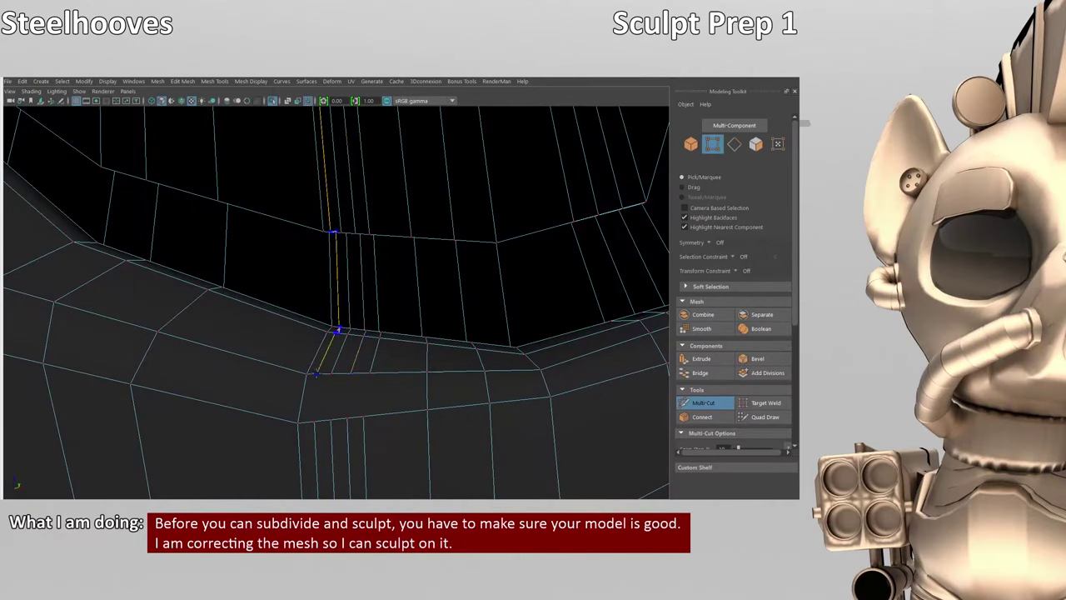
key(Return)
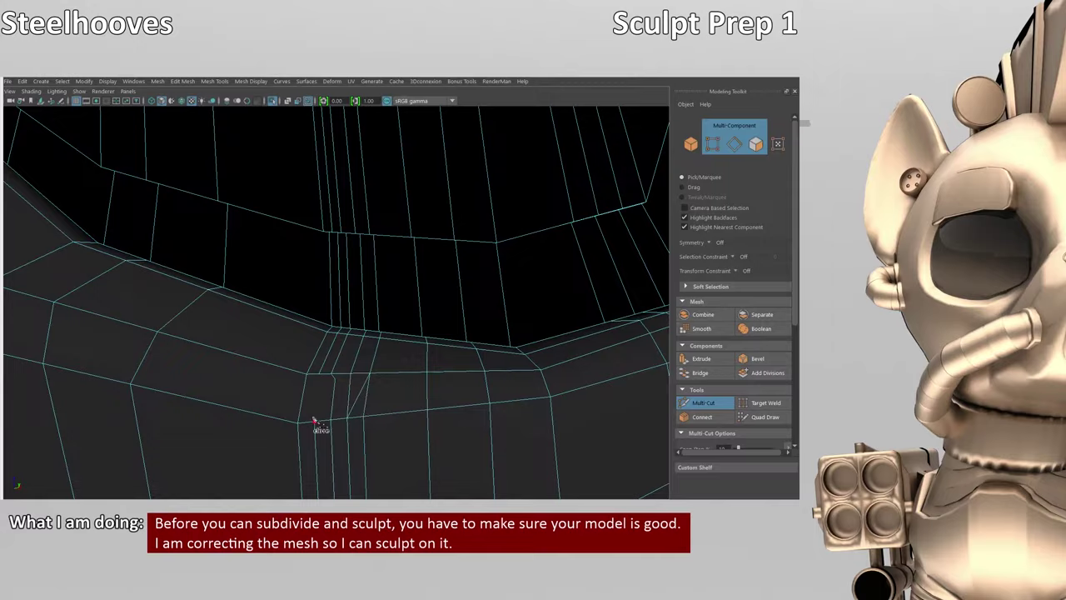
key(w)
click(357, 389)
alt+drag(356, 383, 391, 367)
- Slice a four-point vertical cut down across the body ledge
click(703, 403)
click(301, 305)
click(307, 364)
click(269, 437)
click(285, 485)
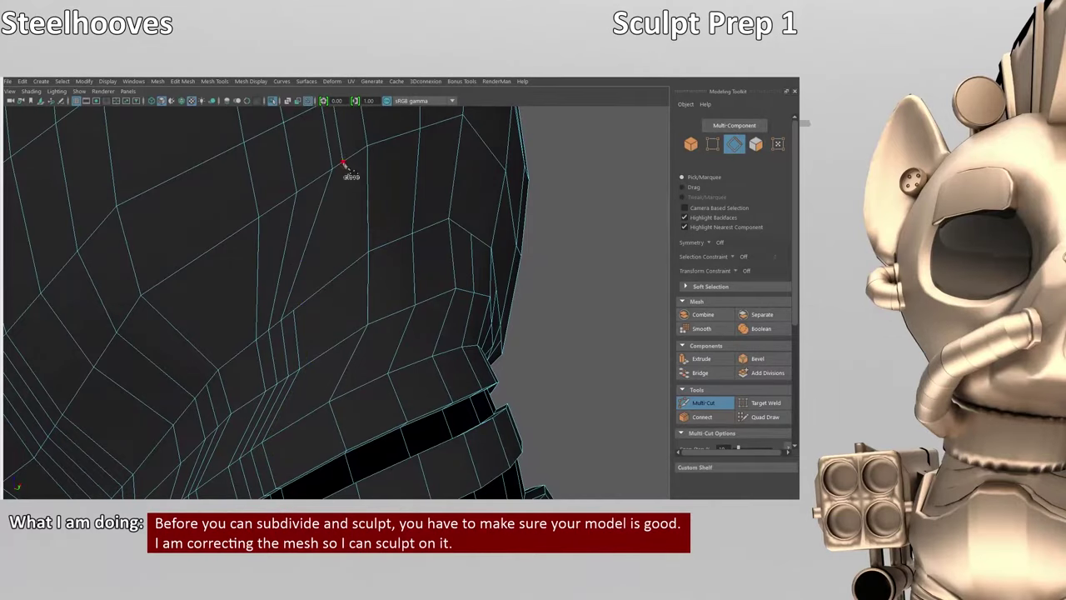
alt+drag(343, 164, 379, 271)
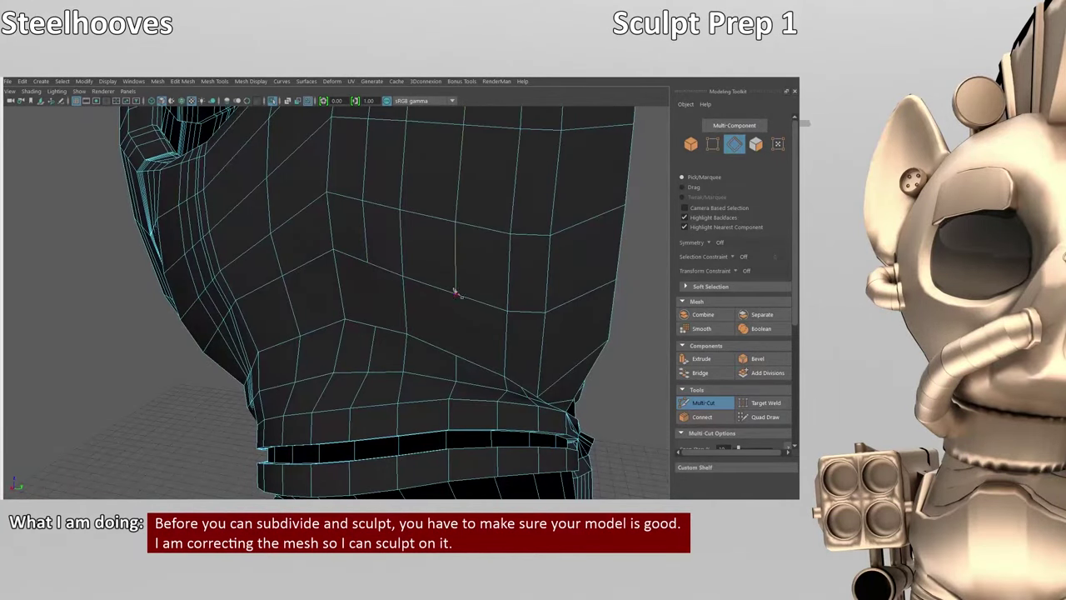
alt+drag(382, 337, 350, 250)
- Switch the leg mesh to Edge mode and commit a three-point cut down the upper leg
key(w)
scroll(341, 223, down, 5)
right_click(341, 224)
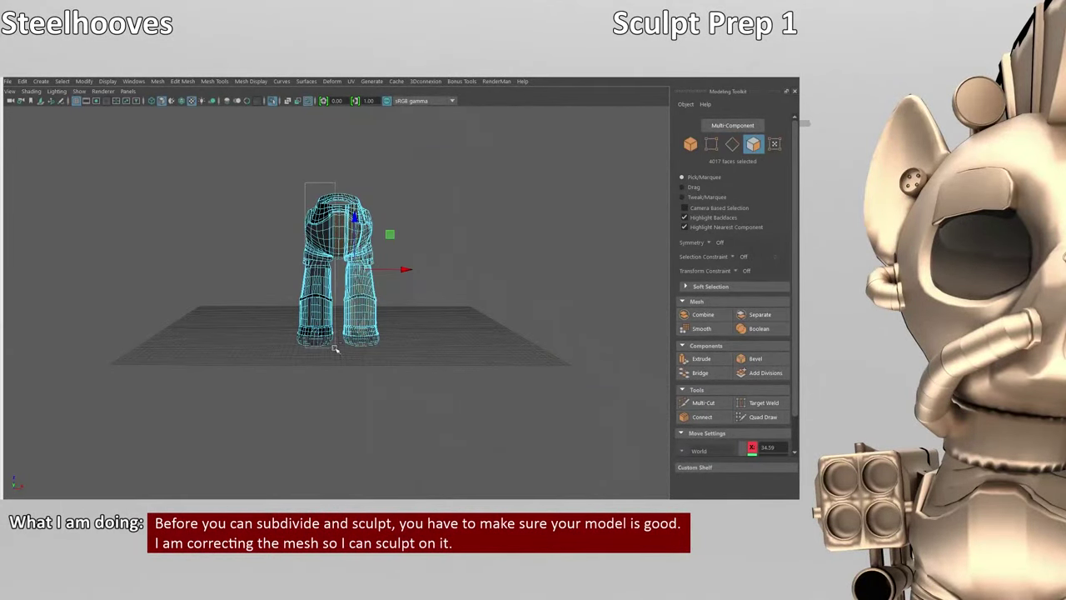
scroll(335, 349, up, 5)
right_drag(310, 249, 289, 263)
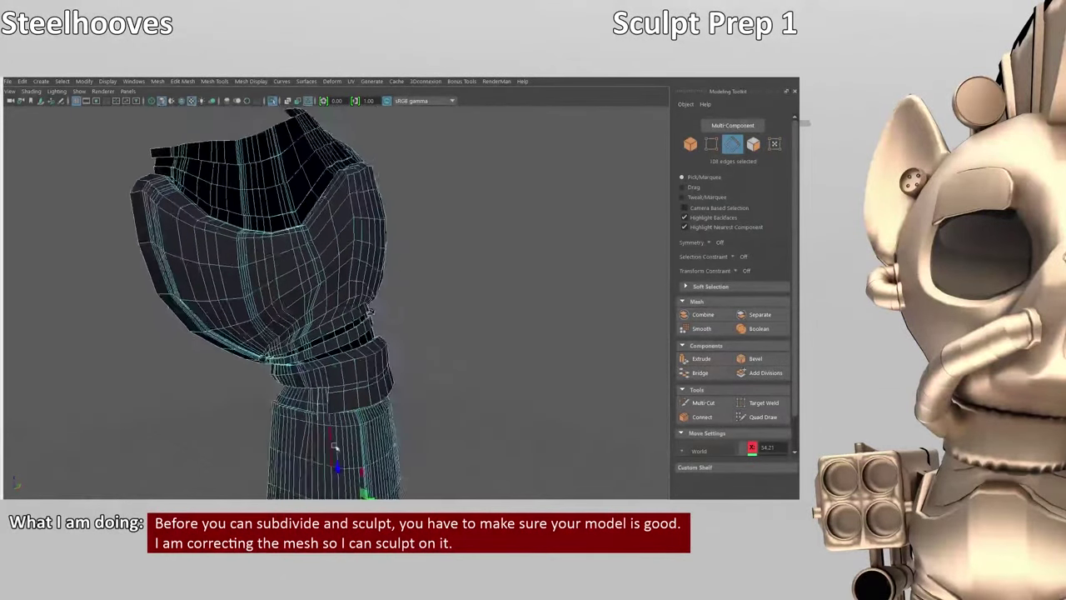
scroll(334, 447, up, 5)
click(225, 127)
click(241, 219)
click(264, 282)
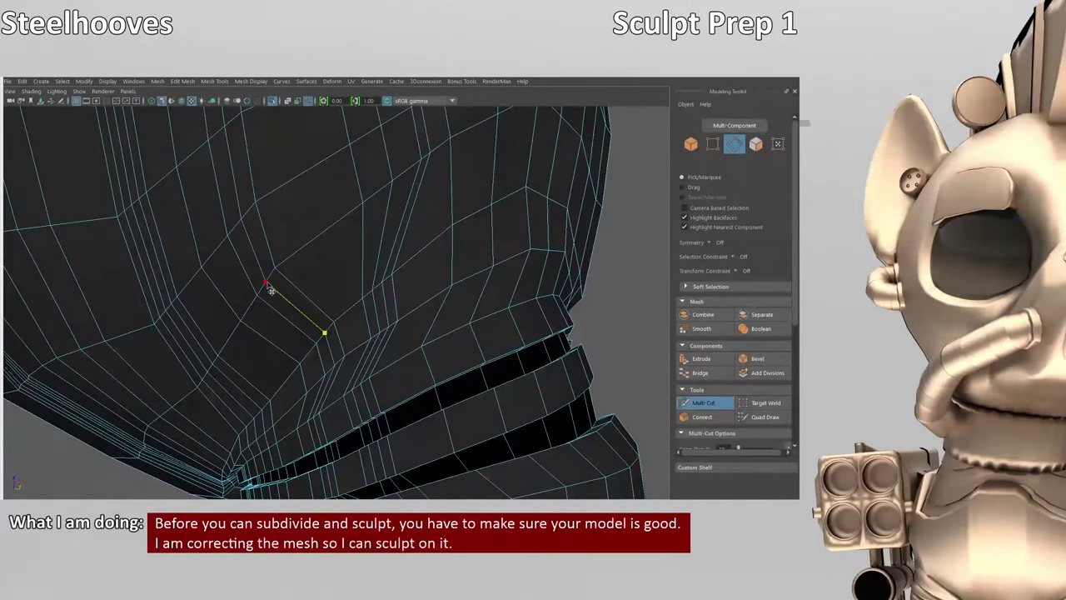
key(Return)
scroll(270, 290, down, 5)
- Select a leg edge with the Move tool and zoom in and out to inspect its edge loops
key(w)
scroll(288, 435, down, 3)
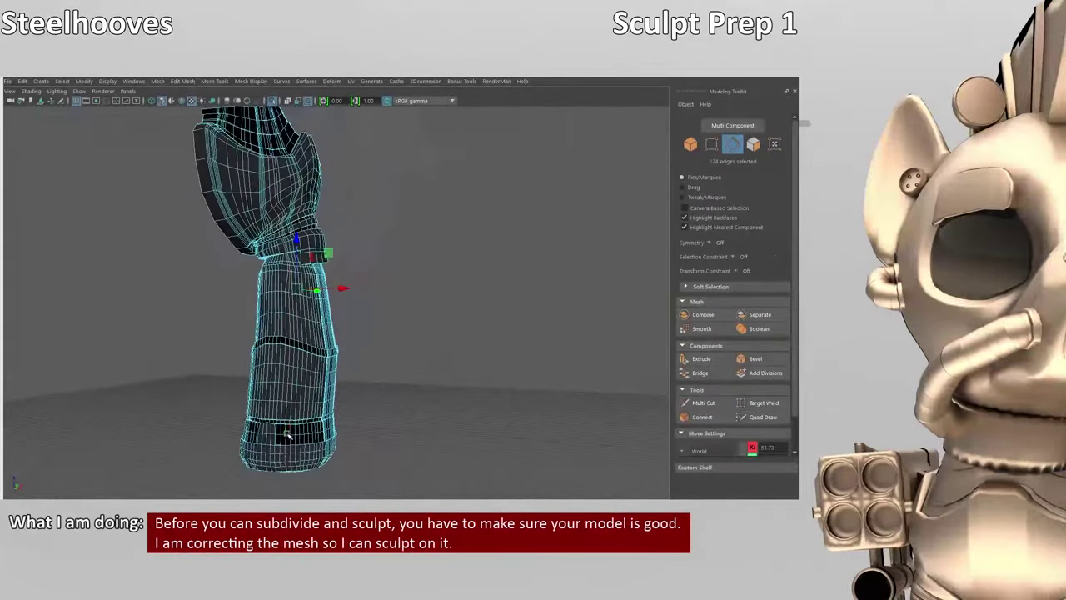
scroll(295, 433, up, 8)
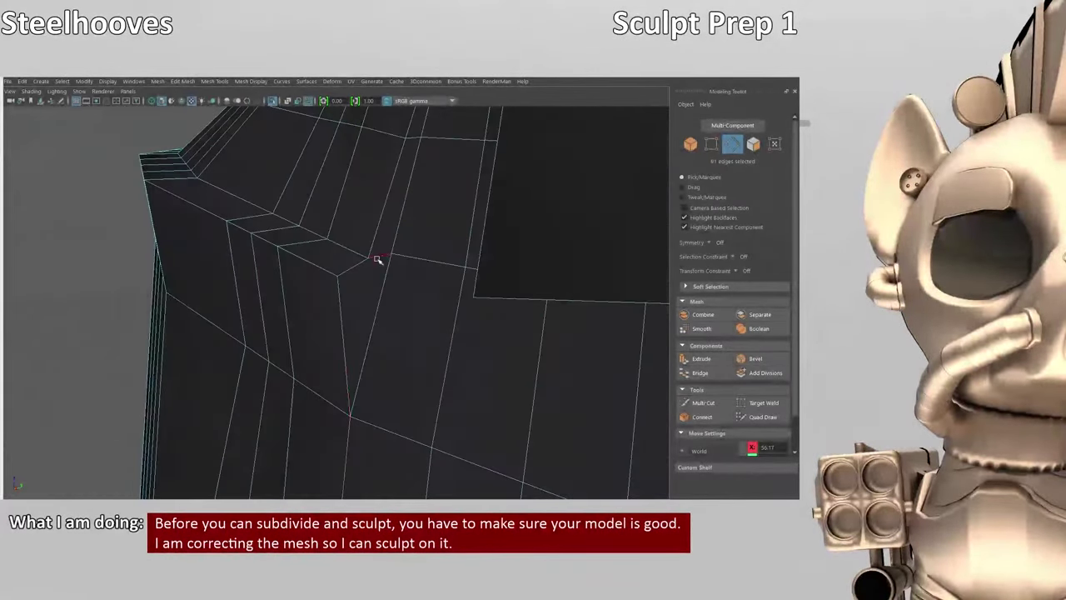
click(377, 397)
scroll(378, 396, down, 4)
scroll(381, 345, up, 6)
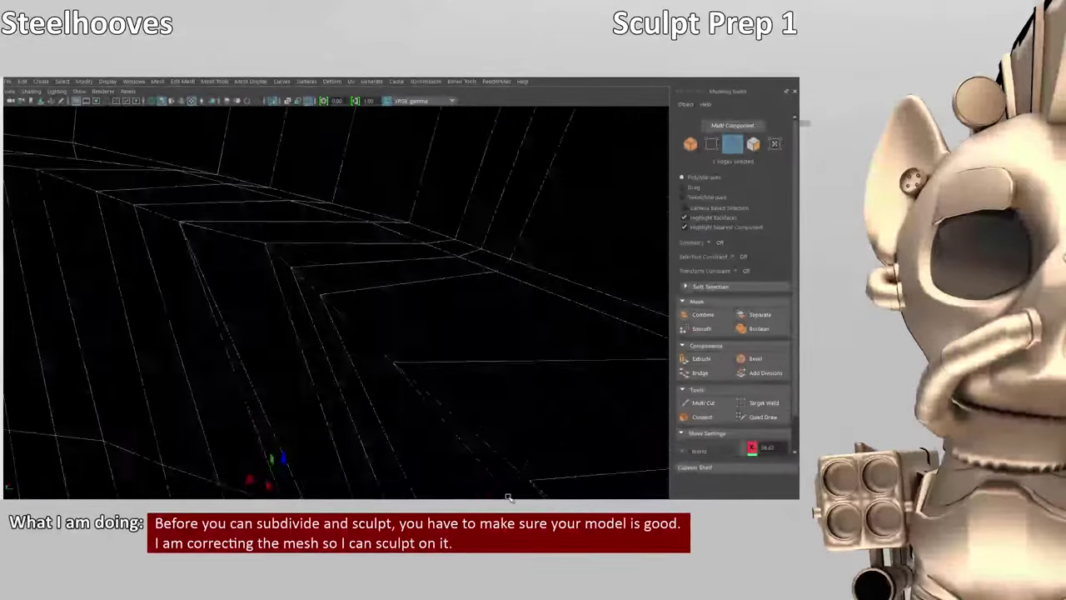
scroll(325, 315, down, 5)
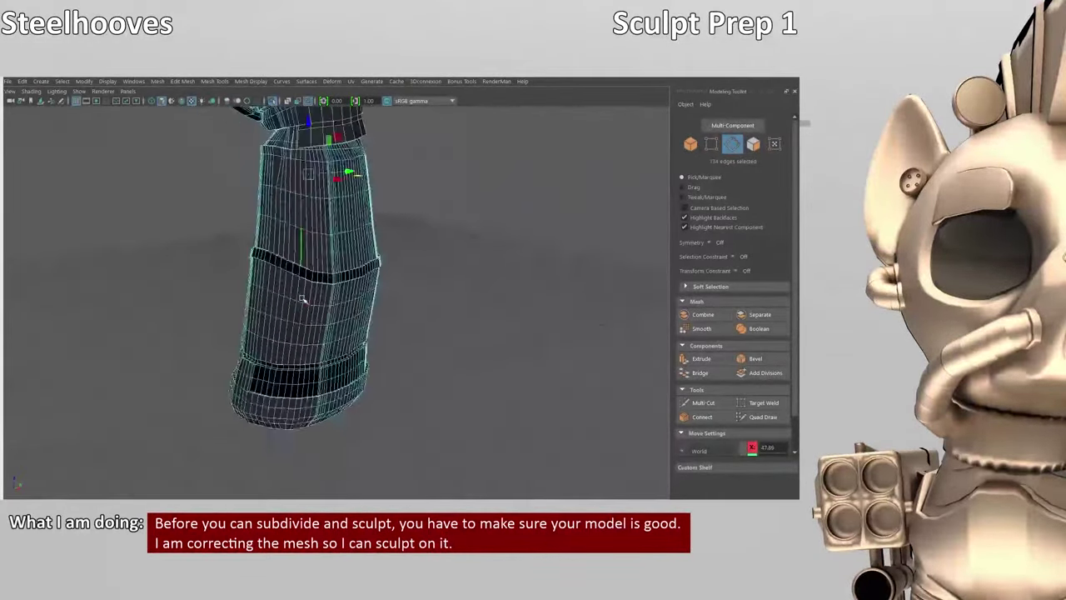
scroll(327, 368, up, 6)
scroll(290, 426, down, 4)
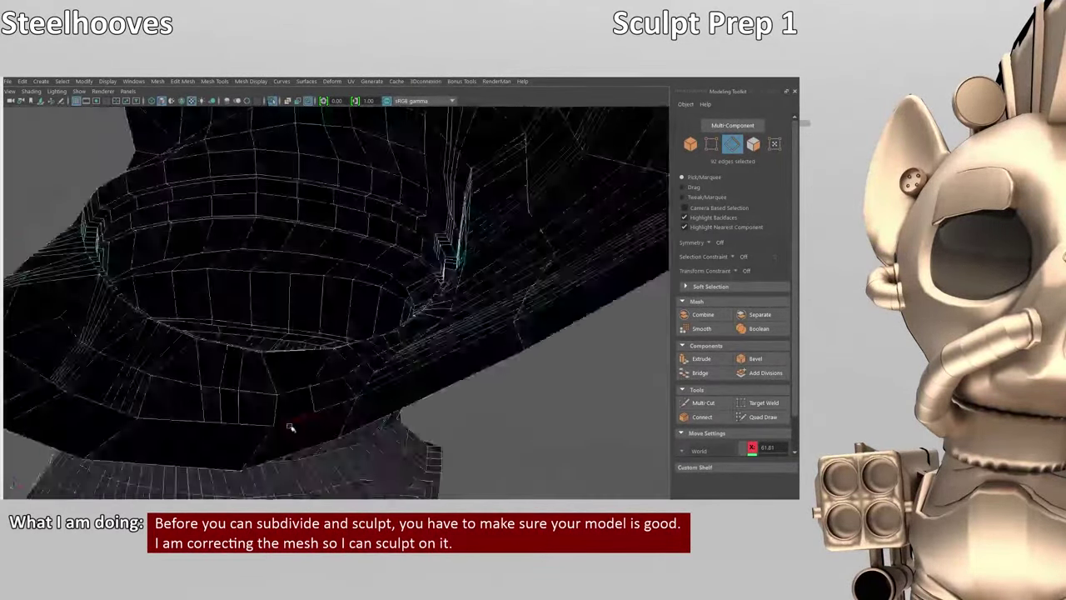
scroll(295, 344, up, 4)
scroll(295, 344, down, 6)
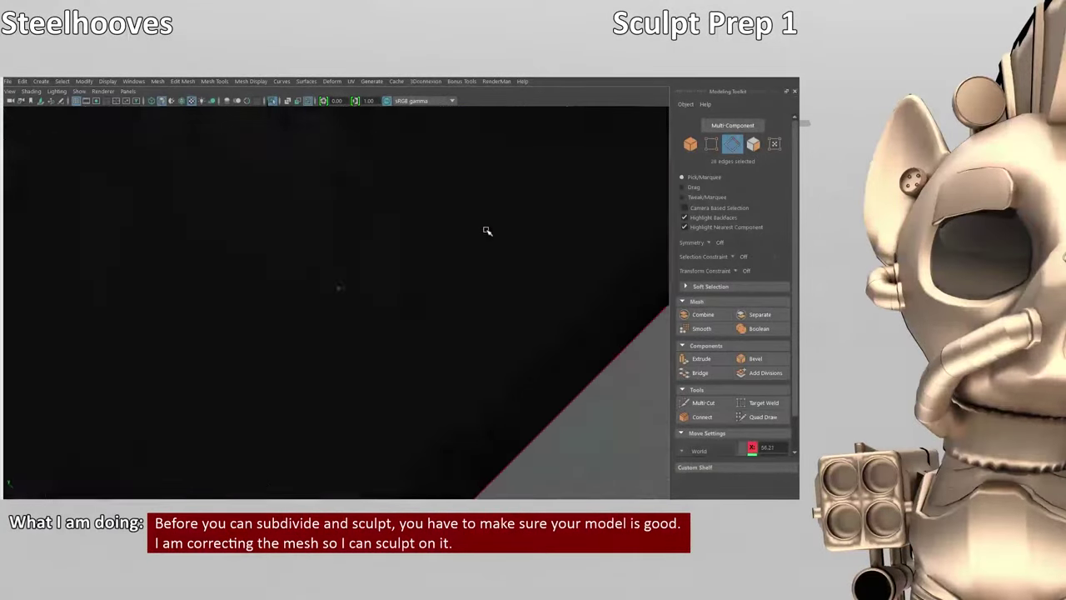
scroll(413, 379, down, 6)
scroll(400, 349, up, 6)
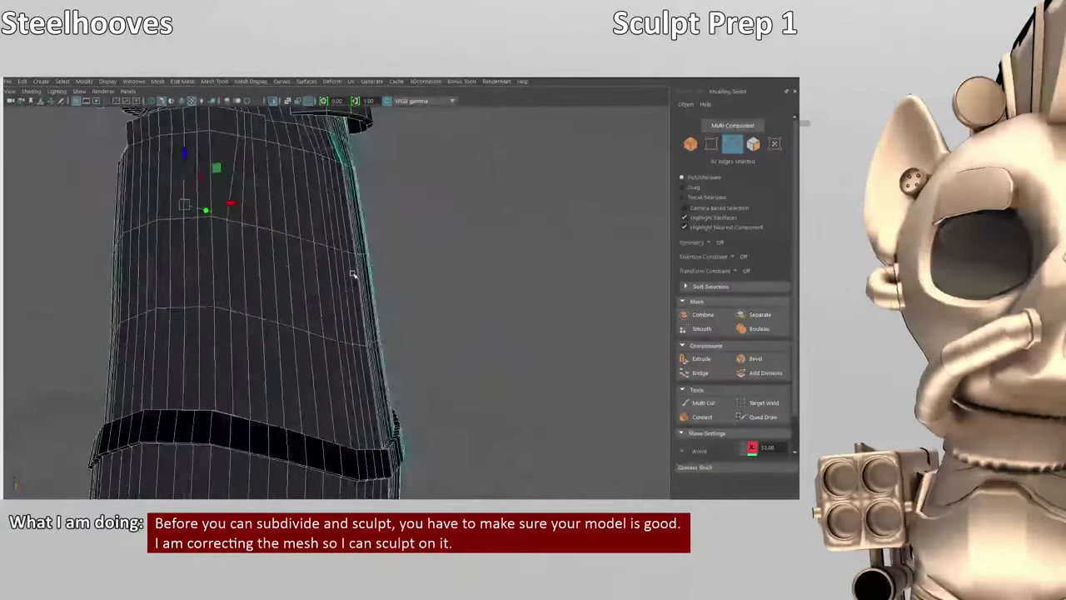
scroll(356, 274, down, 2)
scroll(361, 280, down, 3)
scroll(366, 345, up, 4)
scroll(381, 405, down, 2)
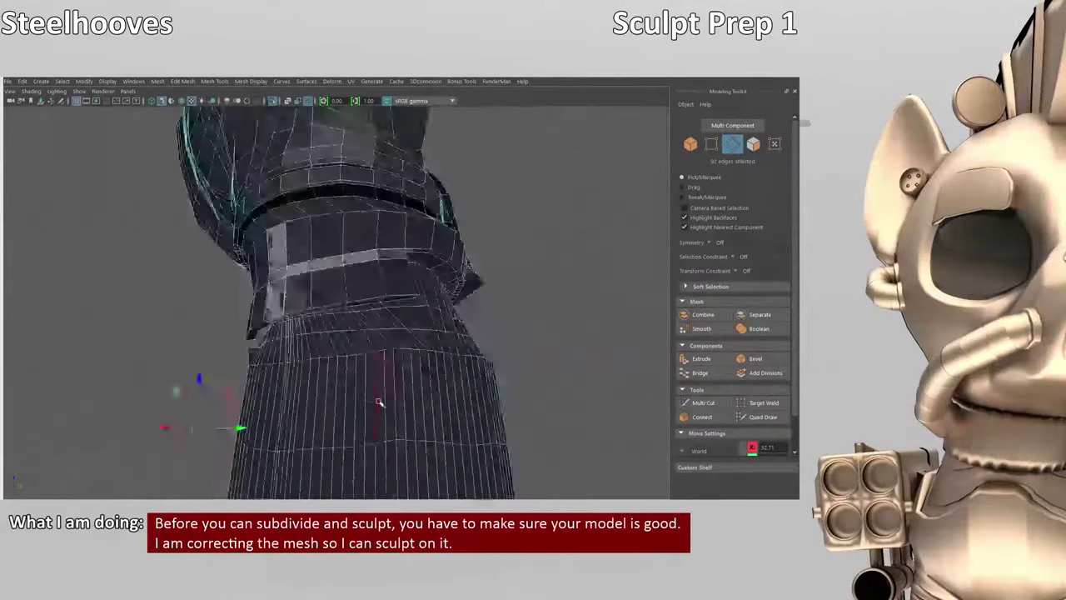
scroll(372, 424, up, 6)
scroll(372, 424, down, 4)
- Cut a new edge from the leg's face strip up to its top edge
click(702, 402)
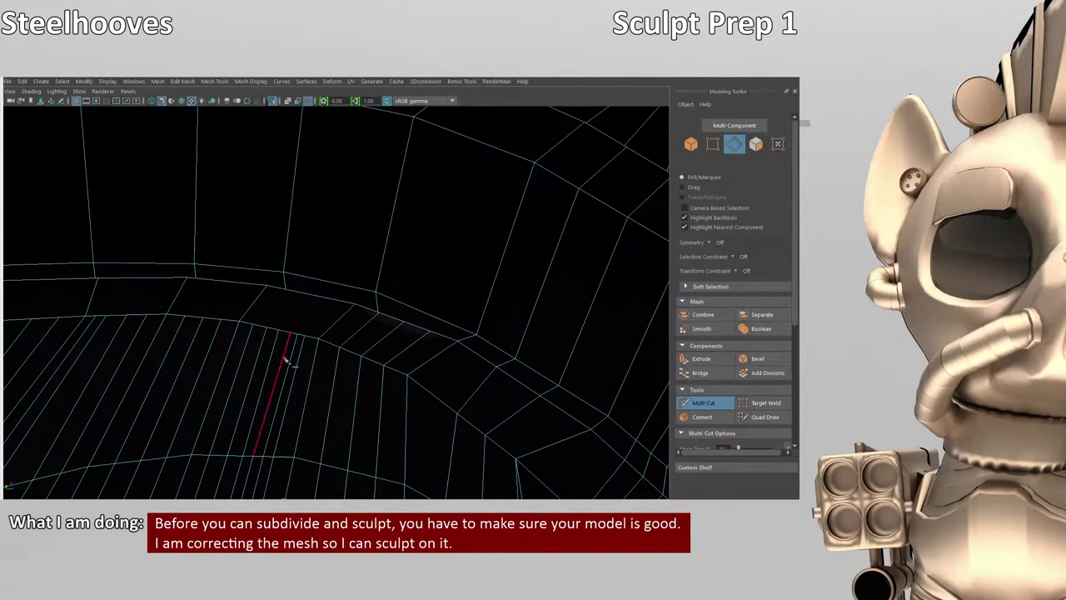
scroll(297, 304, up, 3)
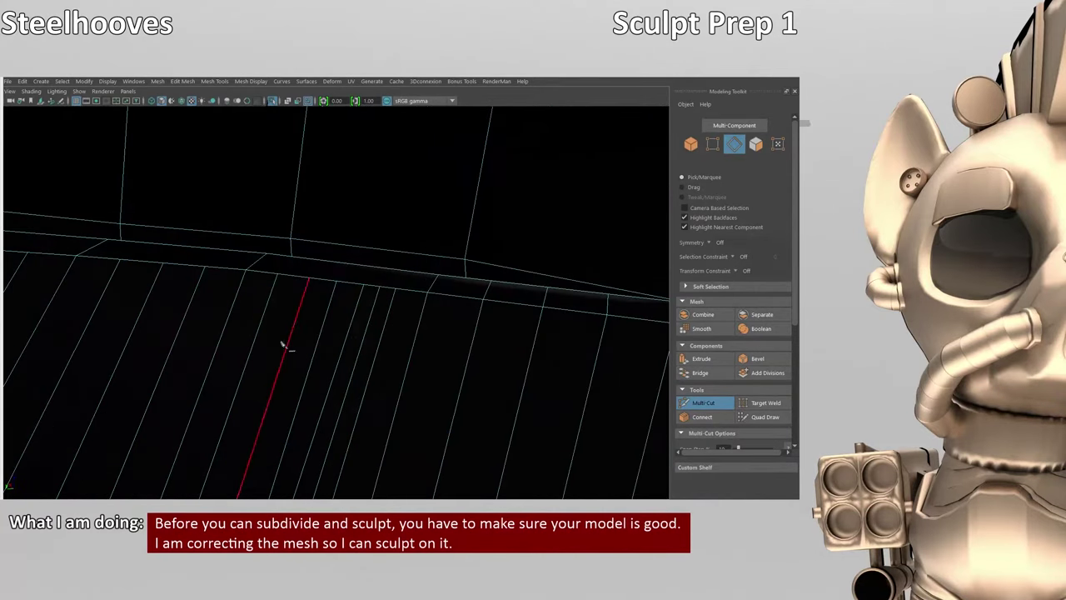
click(323, 329)
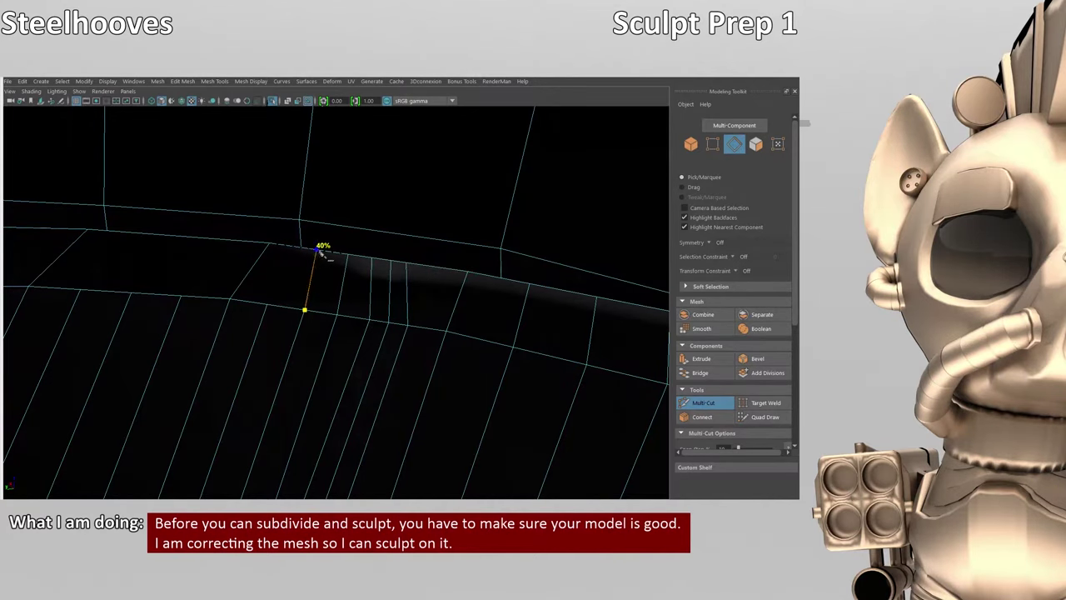
click(288, 245)
scroll(334, 257, down, 2)
scroll(279, 296, up, 2)
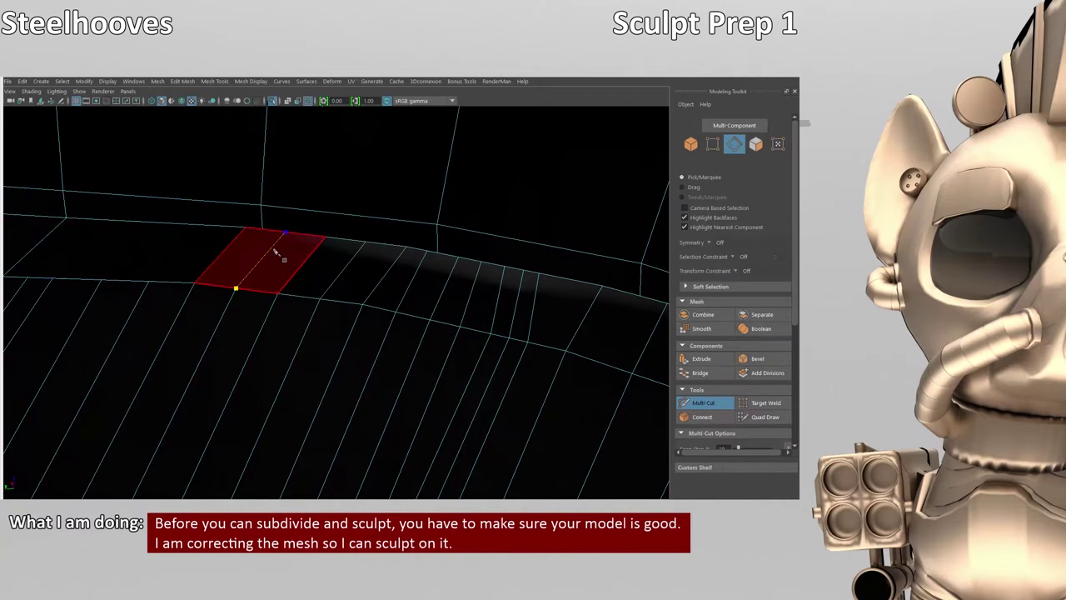
- Split the narrow face strip with several more vertical edges
alt+middle_drag(275, 252, 244, 305)
ctrl+click(242, 275)
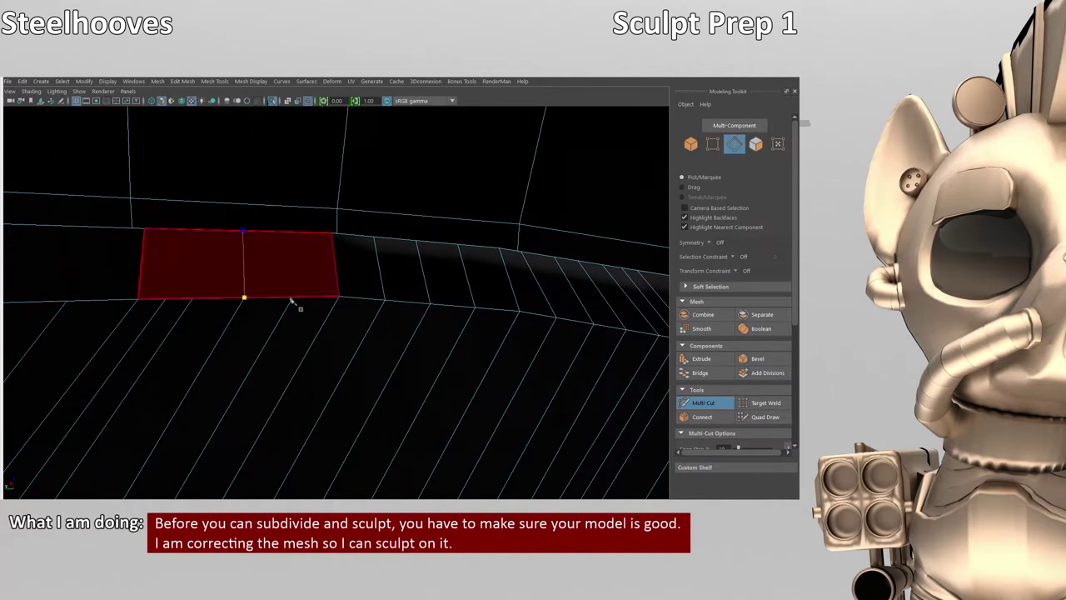
ctrl+click(288, 242)
ctrl+click(200, 246)
ctrl+click(165, 300)
key(w)
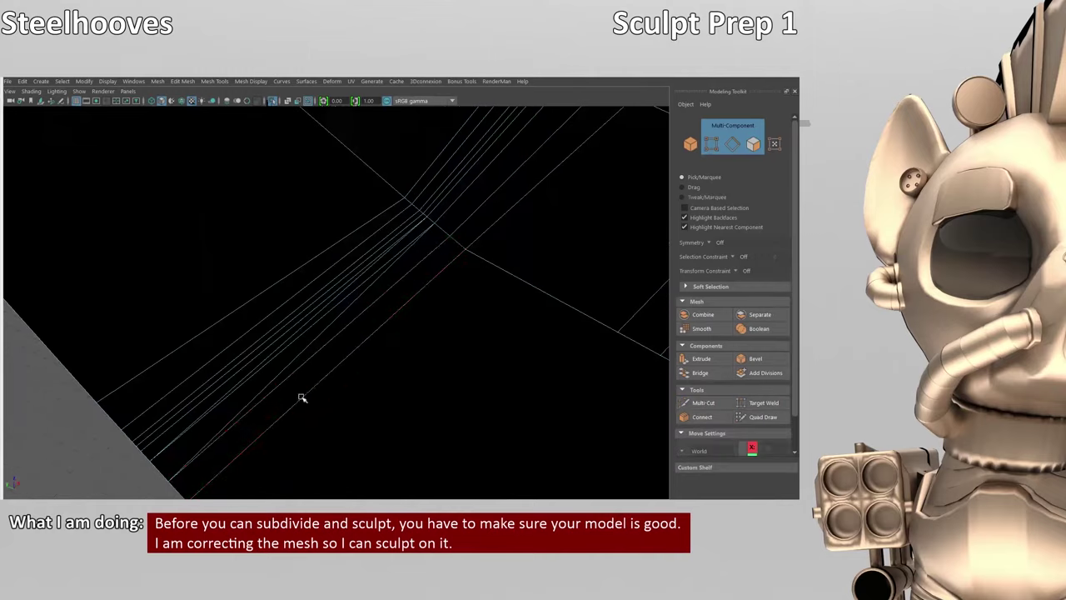
- Complete the edge down from the top vertex, then select and adjust the new edge
key(w)
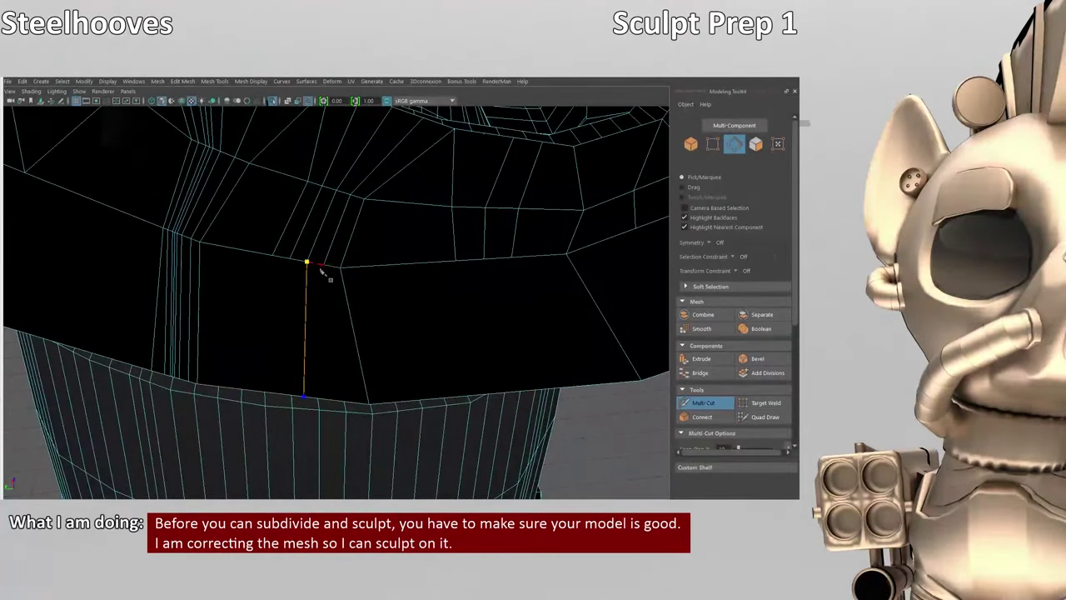
right_click(361, 386)
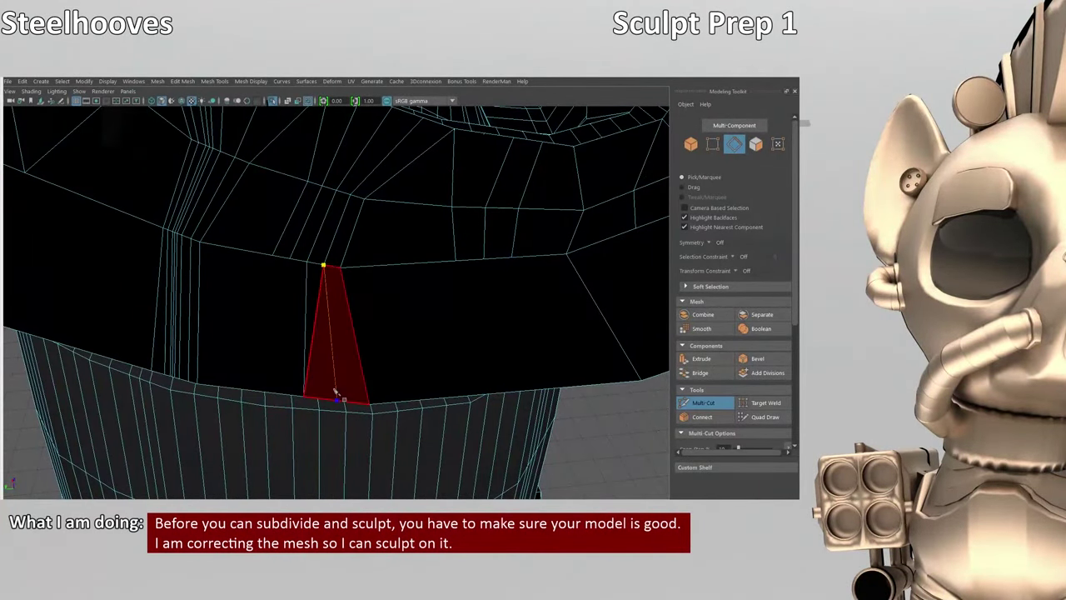
click(289, 392)
key(w)
alt+drag(289, 392, 315, 406)
key(ctrl+shift+x)
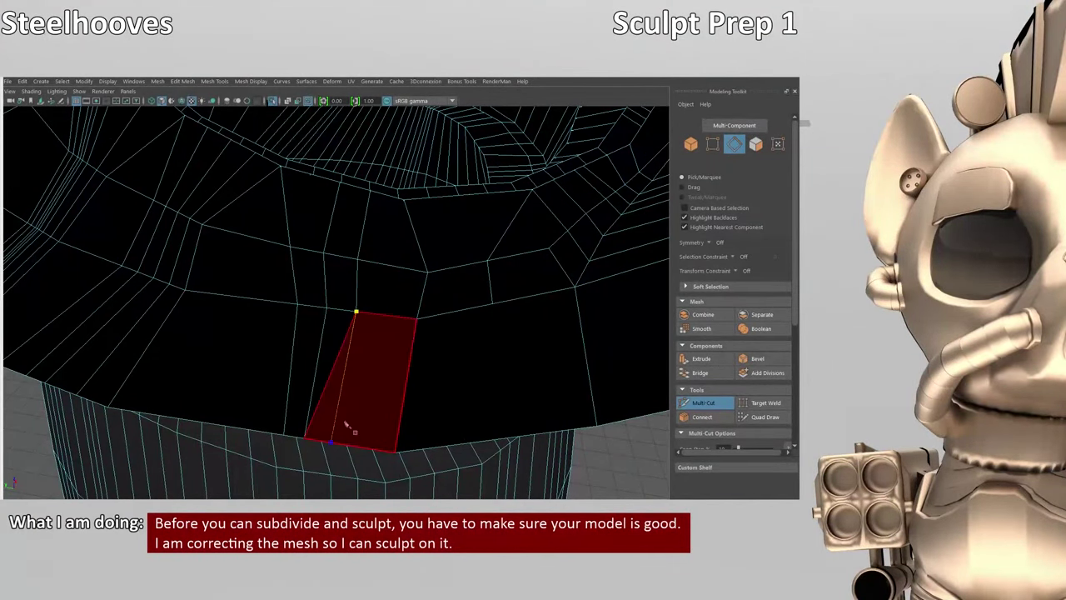
key(w)
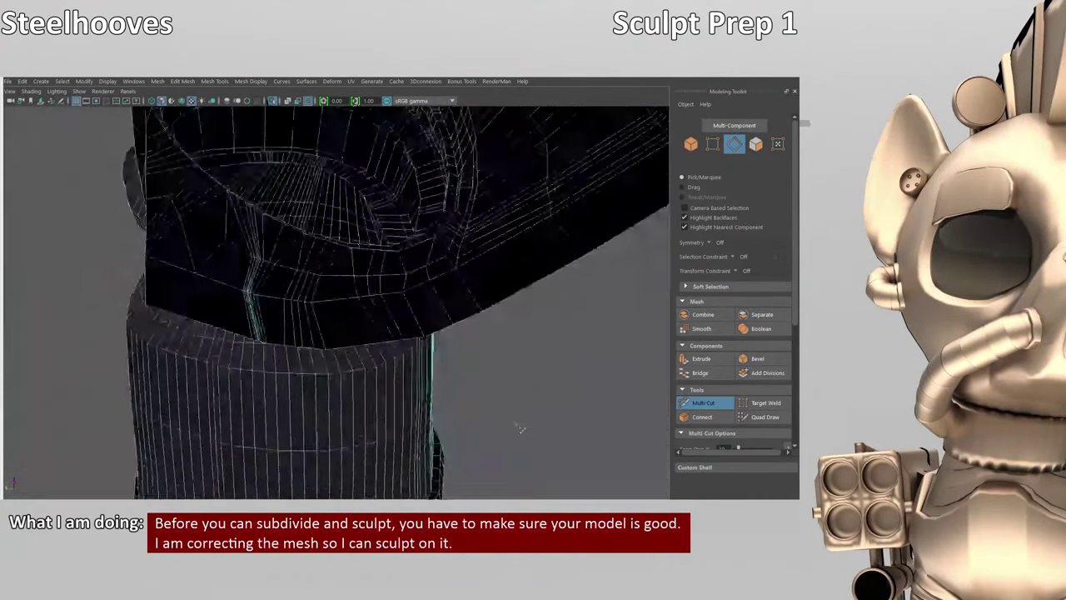